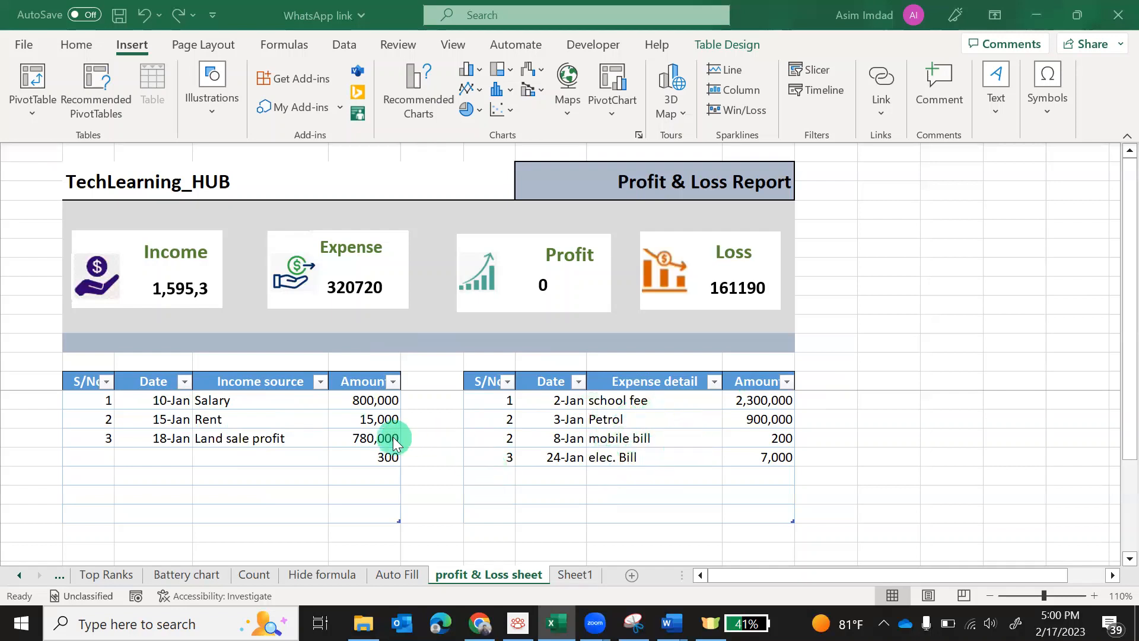
Change the Salary income amount to 1,000,000
click(362, 402)
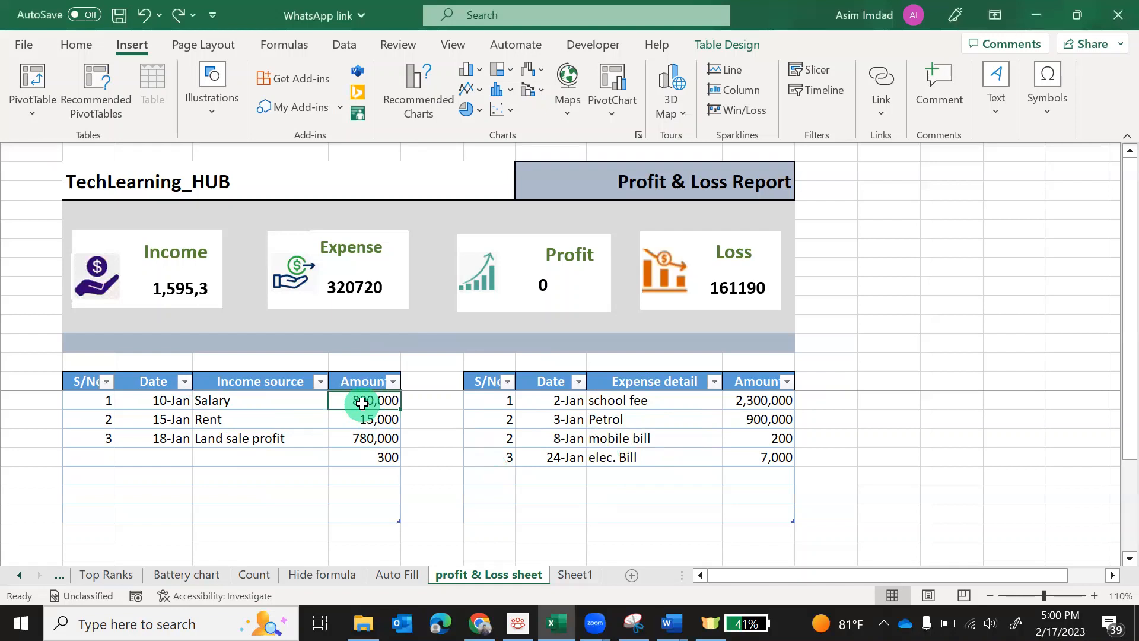
text(20000)
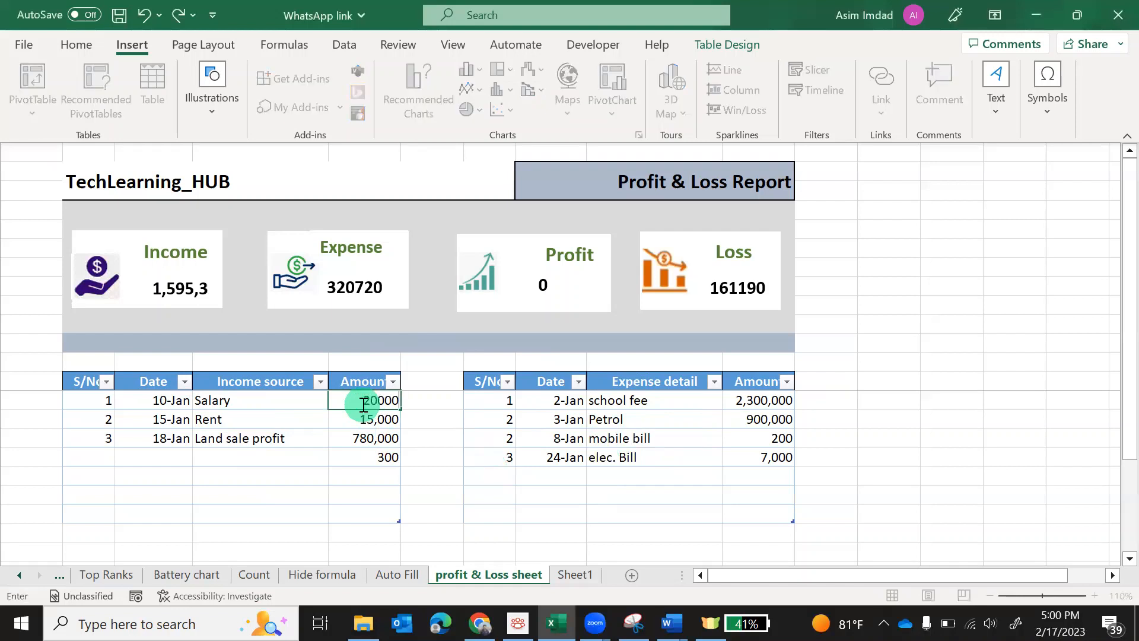
key(Return)
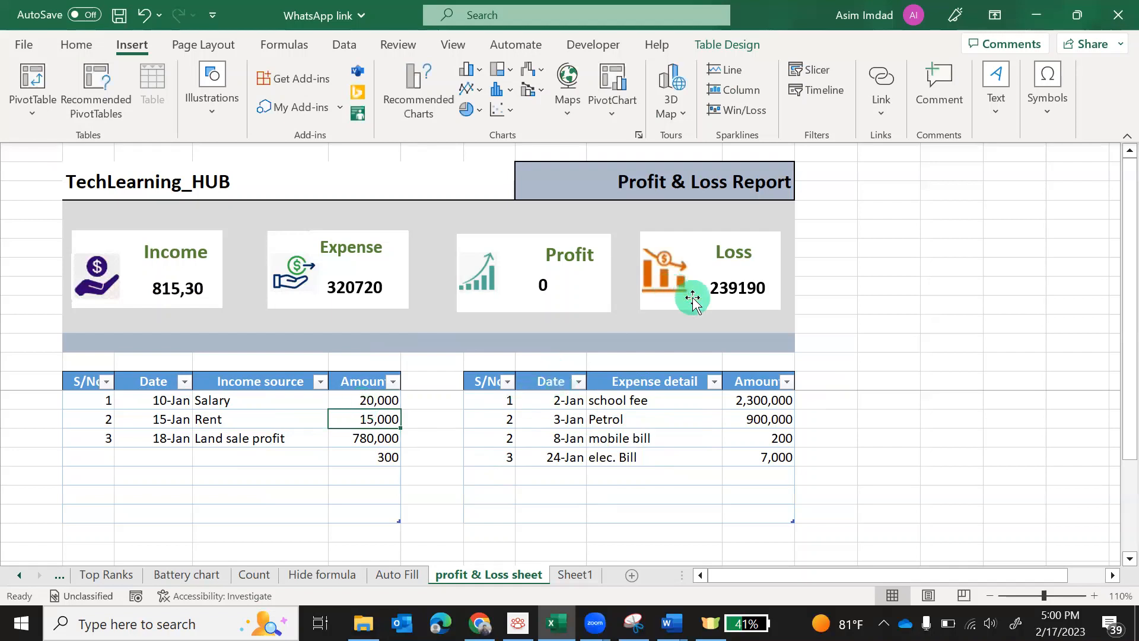
click(379, 399)
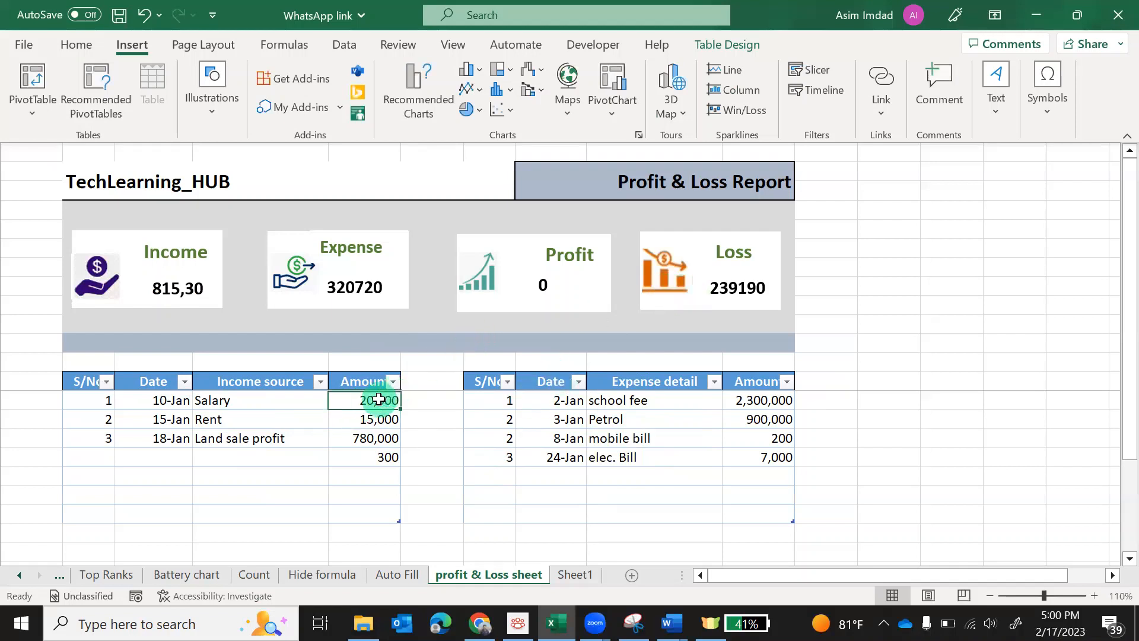
text(1000000)
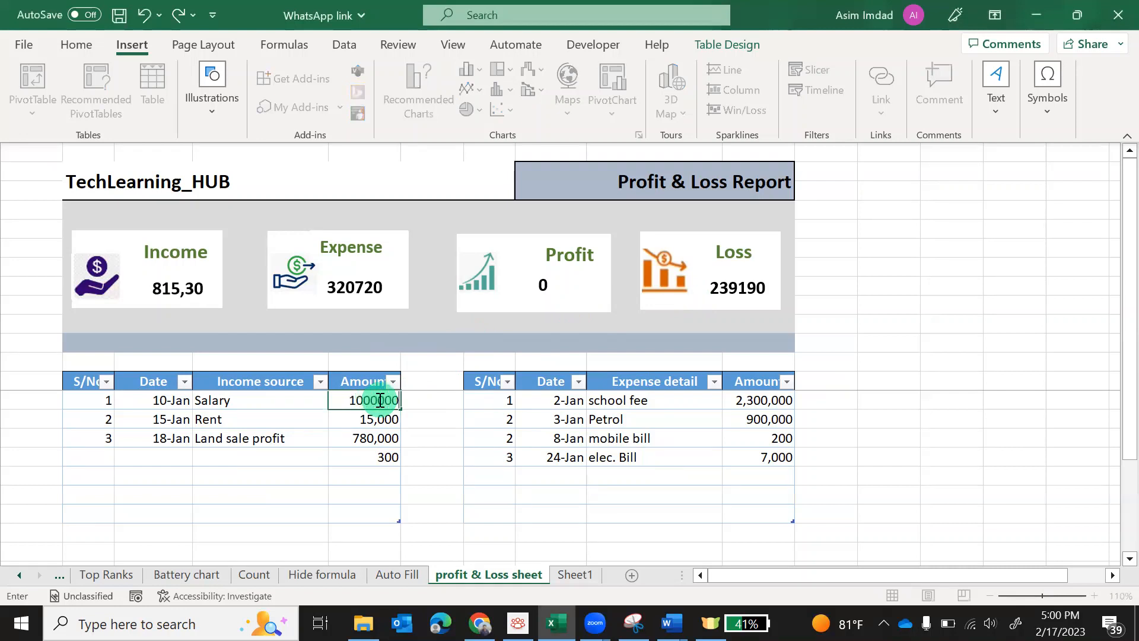
key(Return)
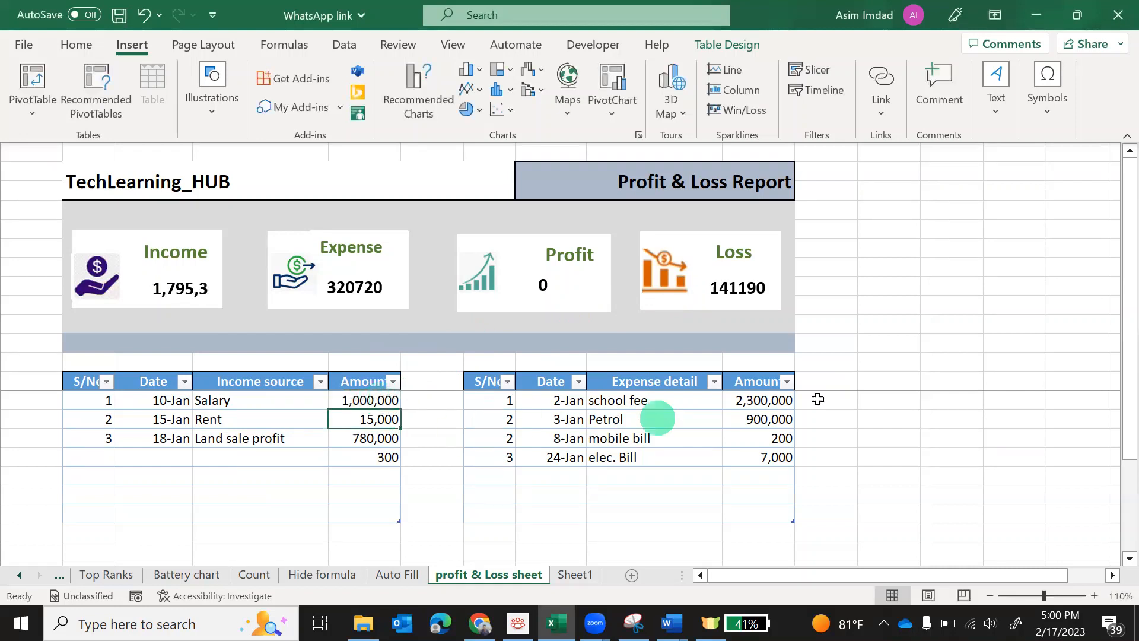
Set the school fee expense amount to 20,000 so Profit reads 868100
click(758, 402)
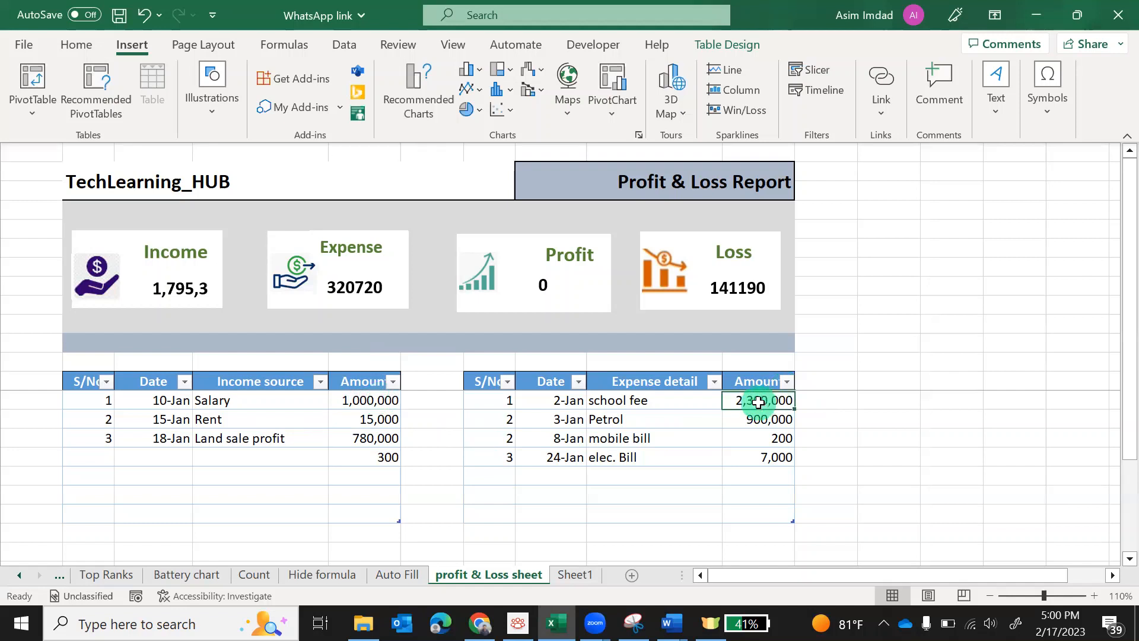
text(20000)
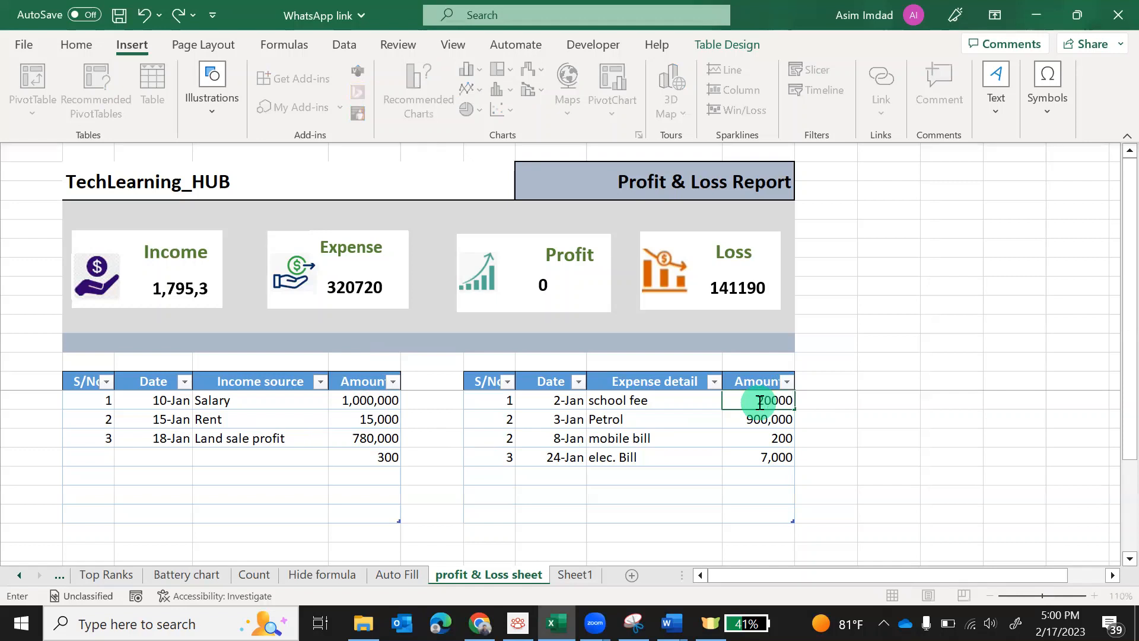
key(Return)
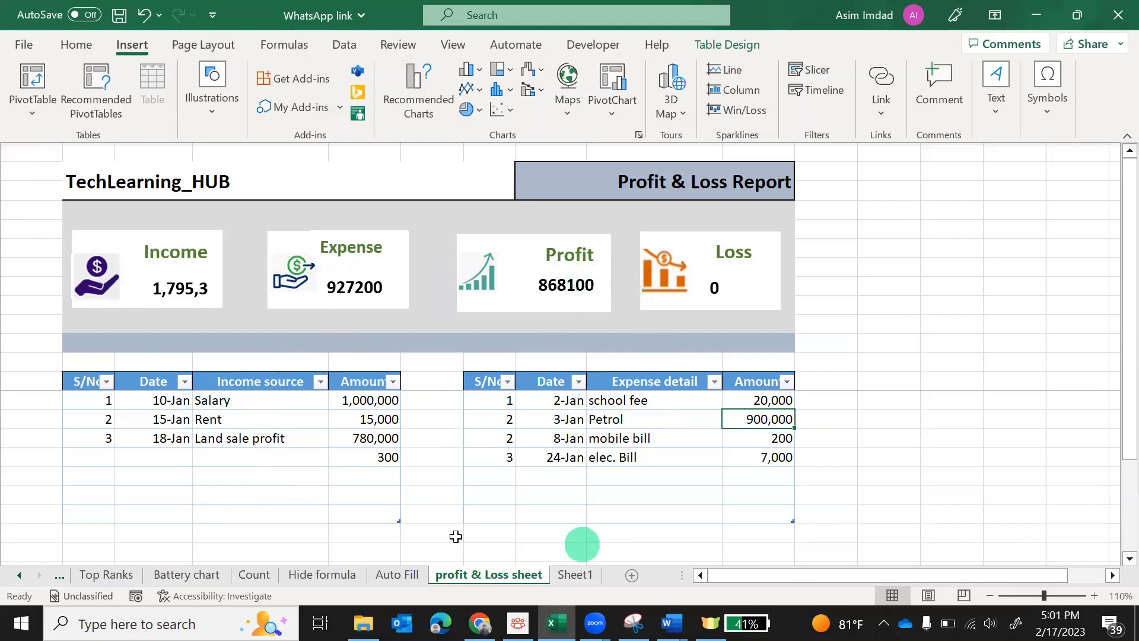
On Sheet1, enter income headers S.NO, Data, Income details, Amount in C14:F14
click(573, 575)
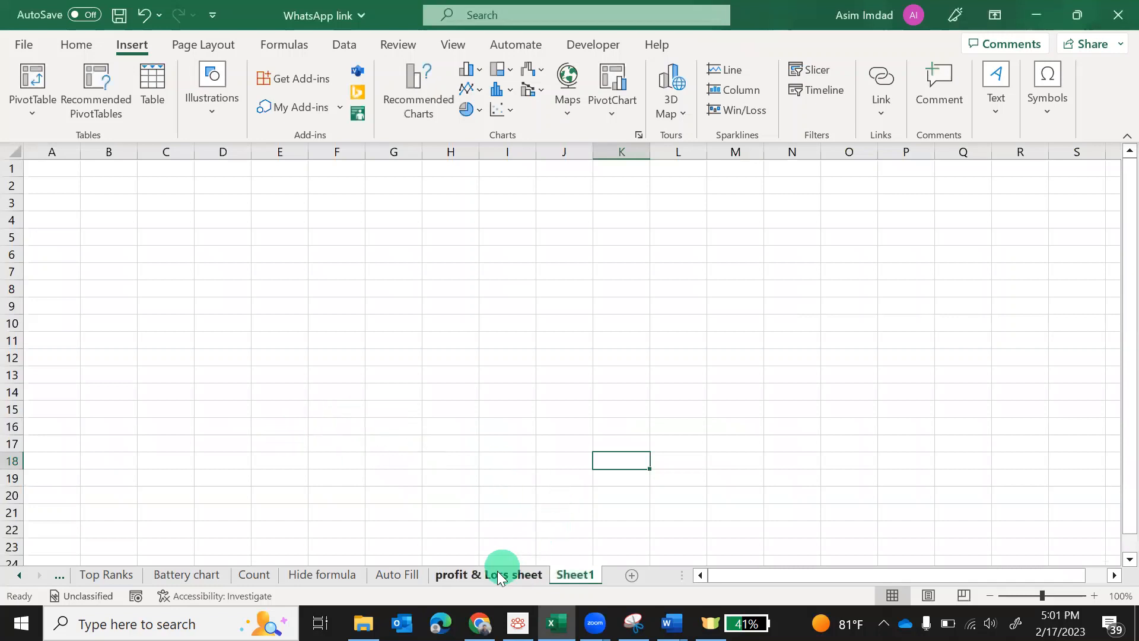
click(478, 573)
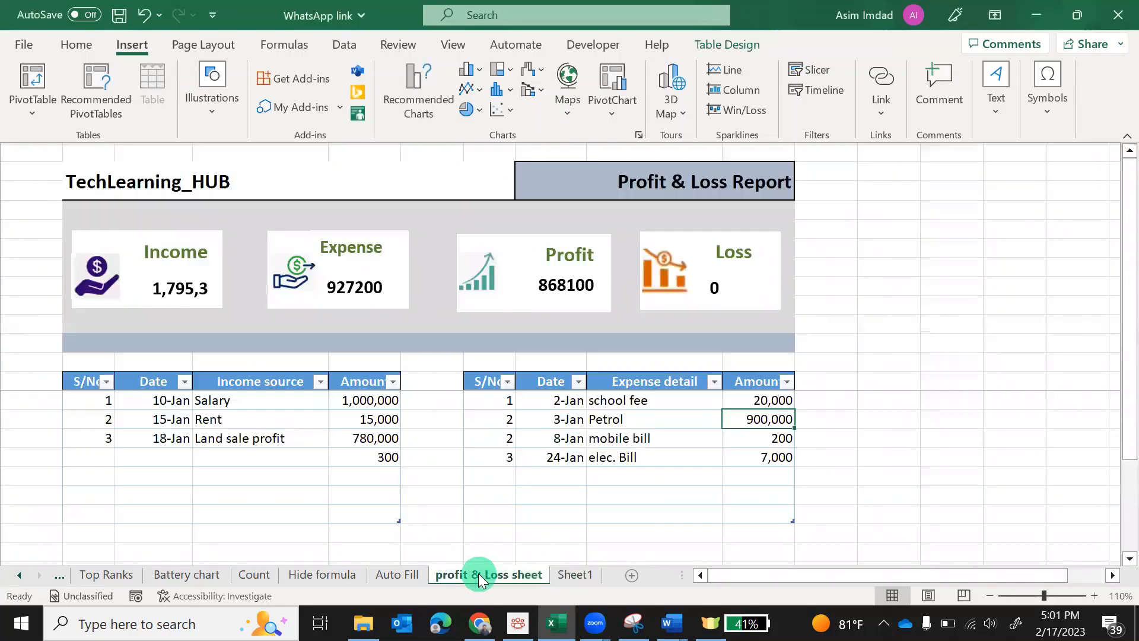
click(576, 576)
click(163, 393)
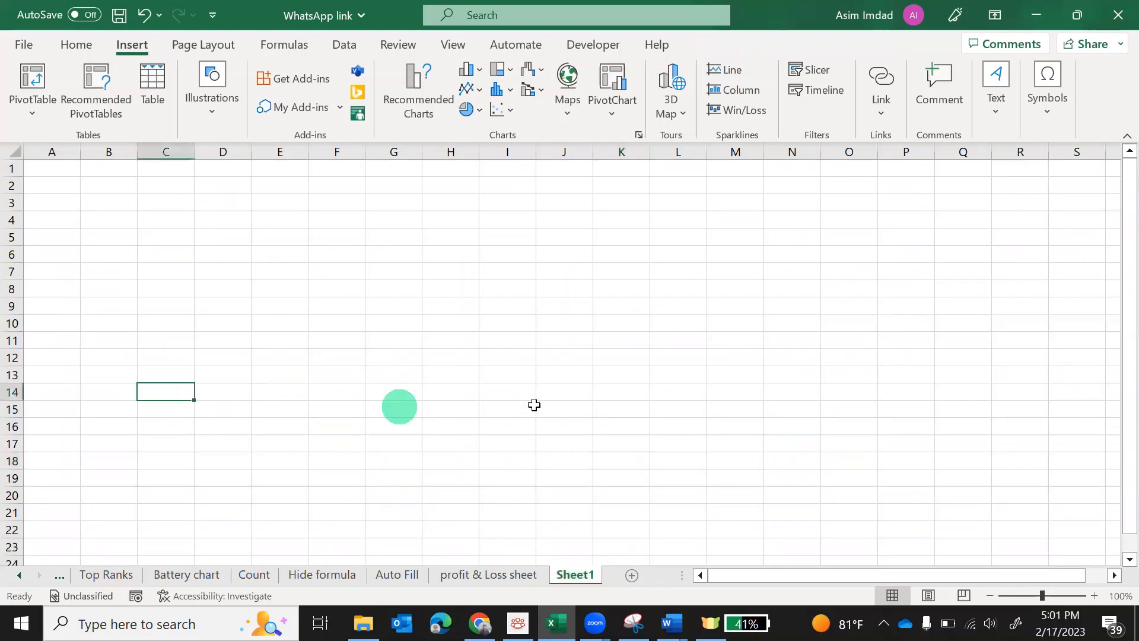
text(S.NO)
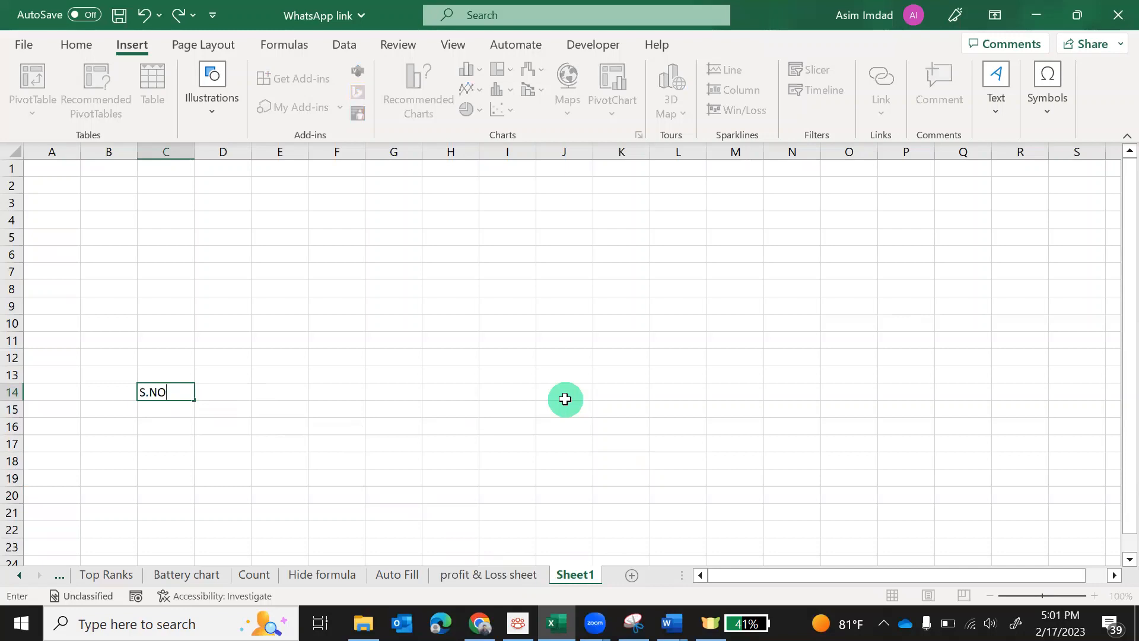
key(Tab)
text(Data)
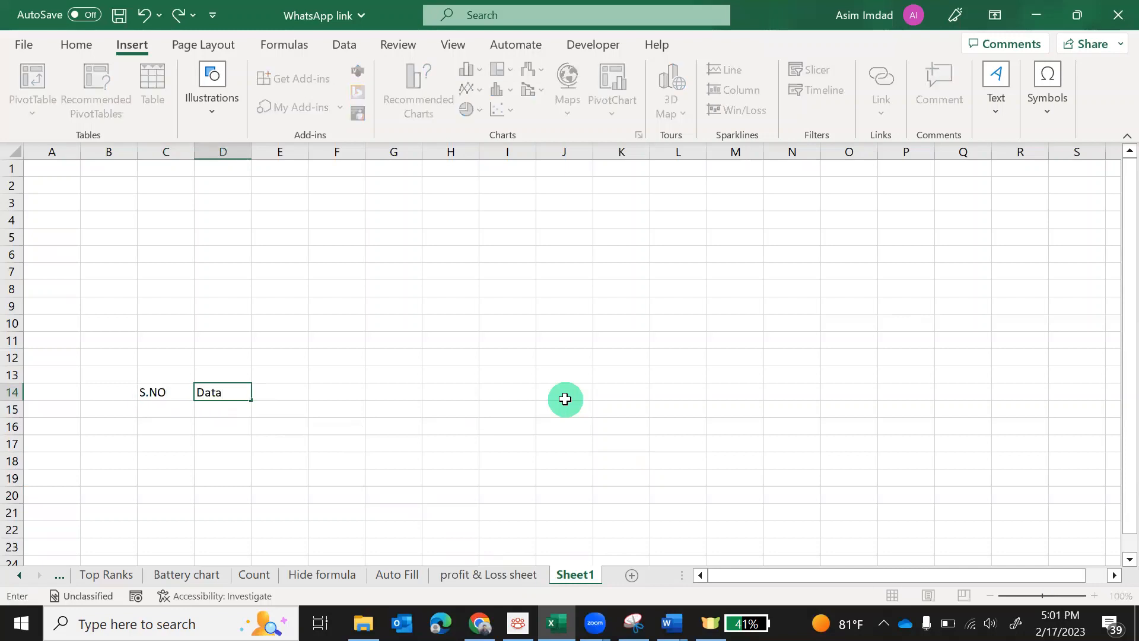
key(Tab)
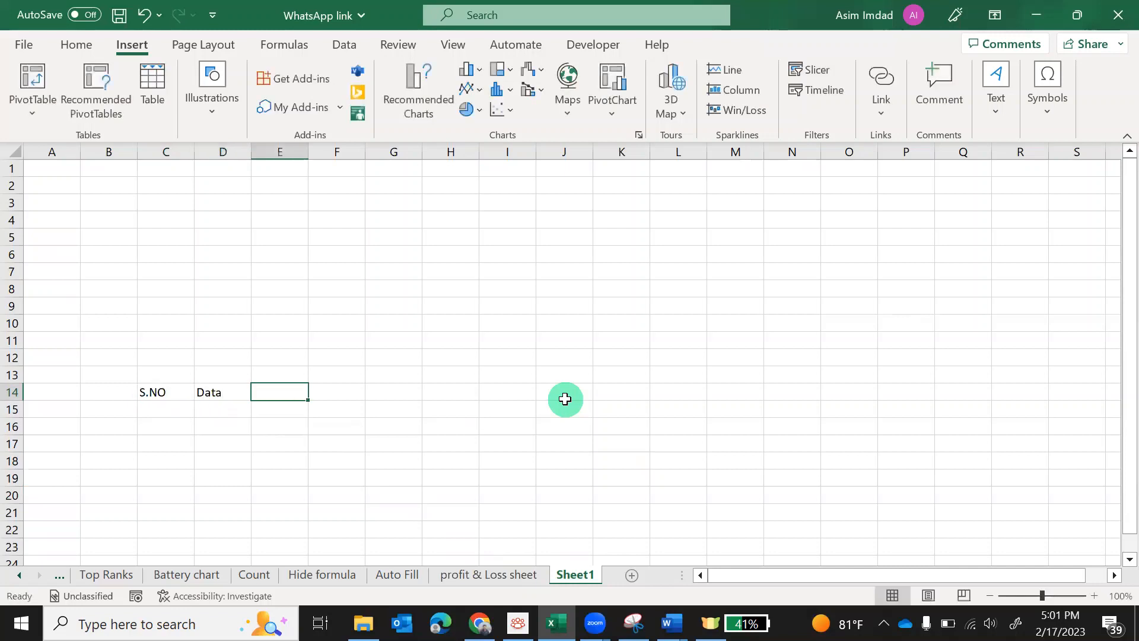
text(Income )
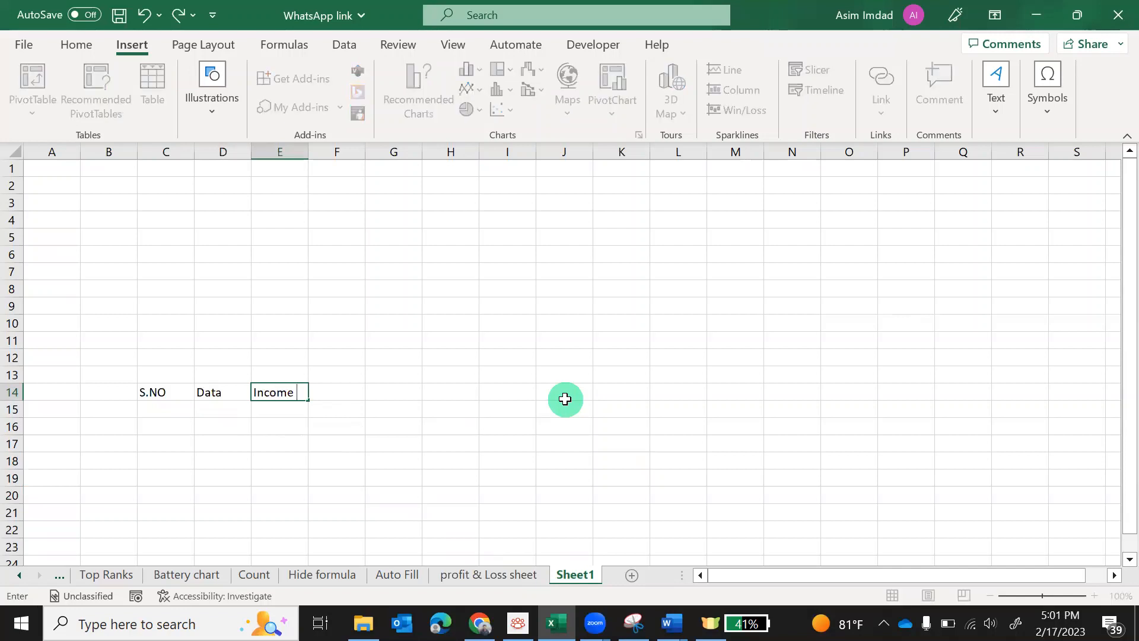
text(details)
key(Tab)
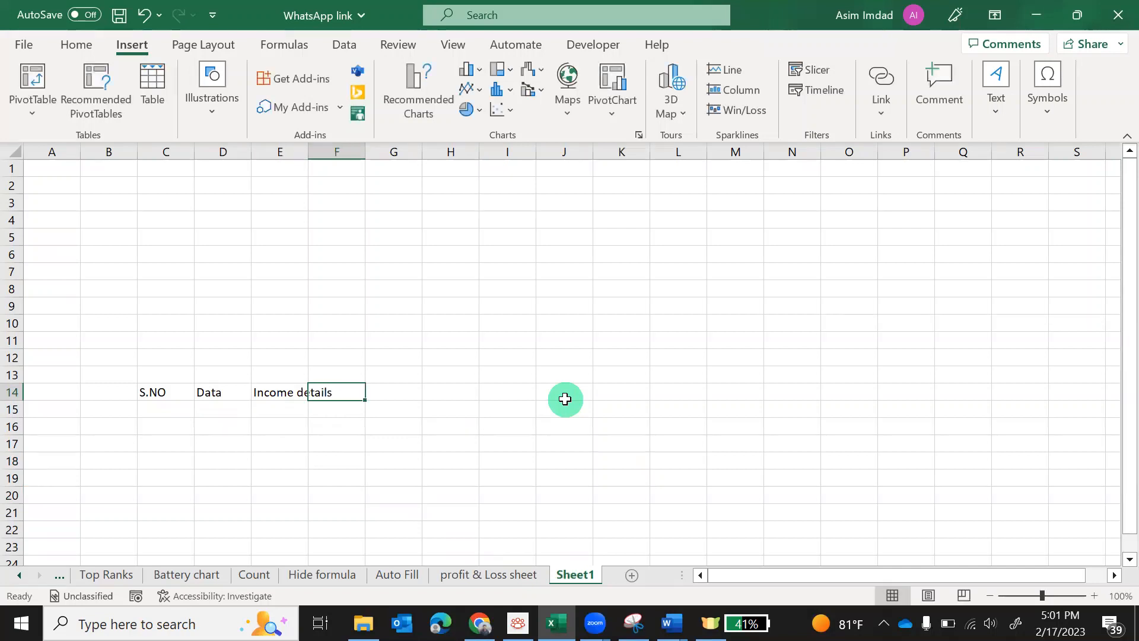
text(Amount)
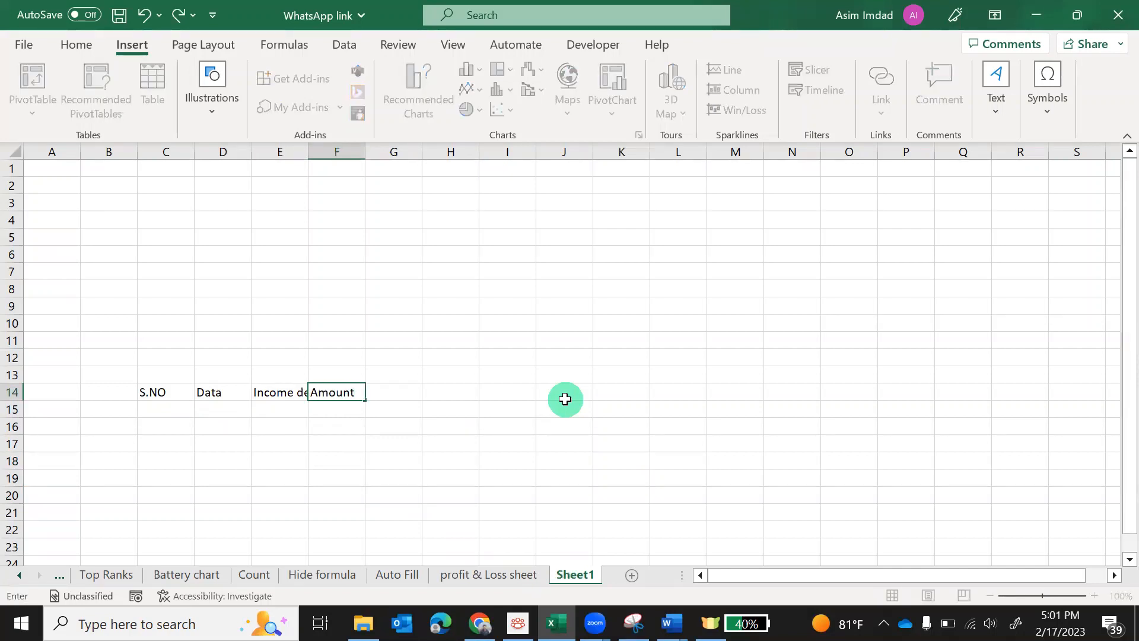
key(Tab)
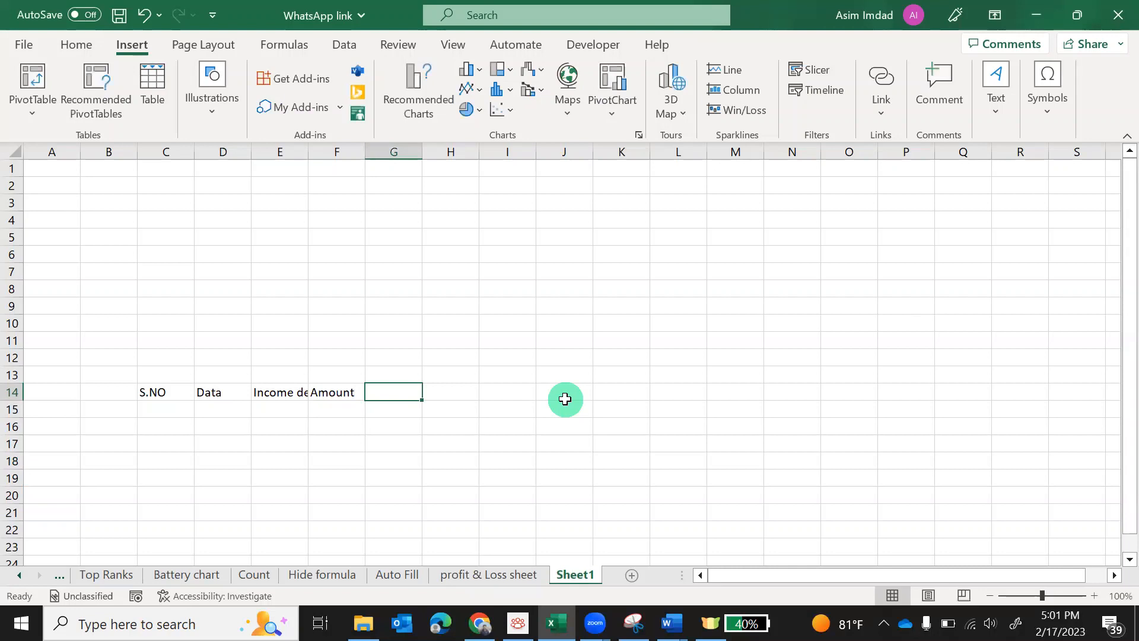
Enter expense headers S.NO, Date, Expense details, Amount in H14:K14
key(Tab)
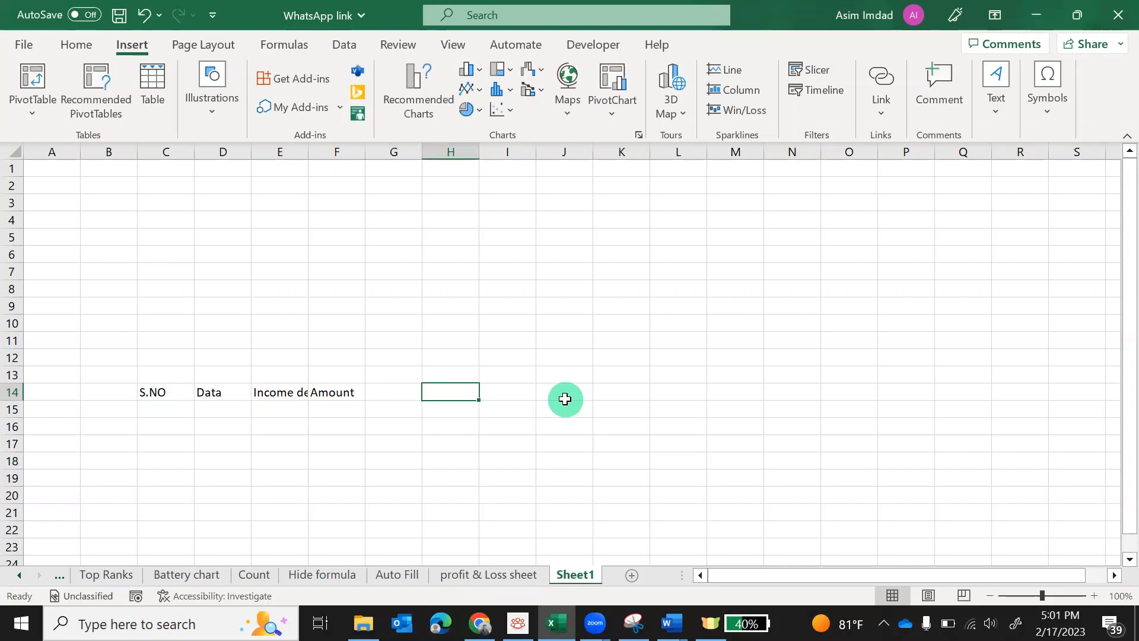
text(S.N)
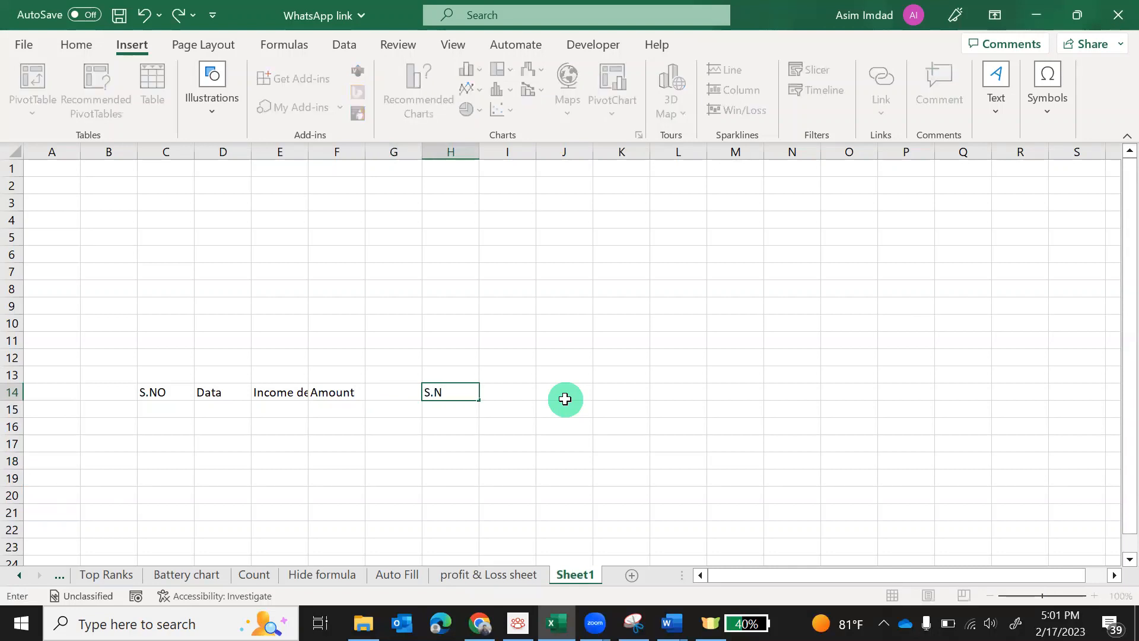
text(O Date)
key(BackSpace)
key(BackSpace)
key(BackSpace)
key(BackSpace)
key(Tab)
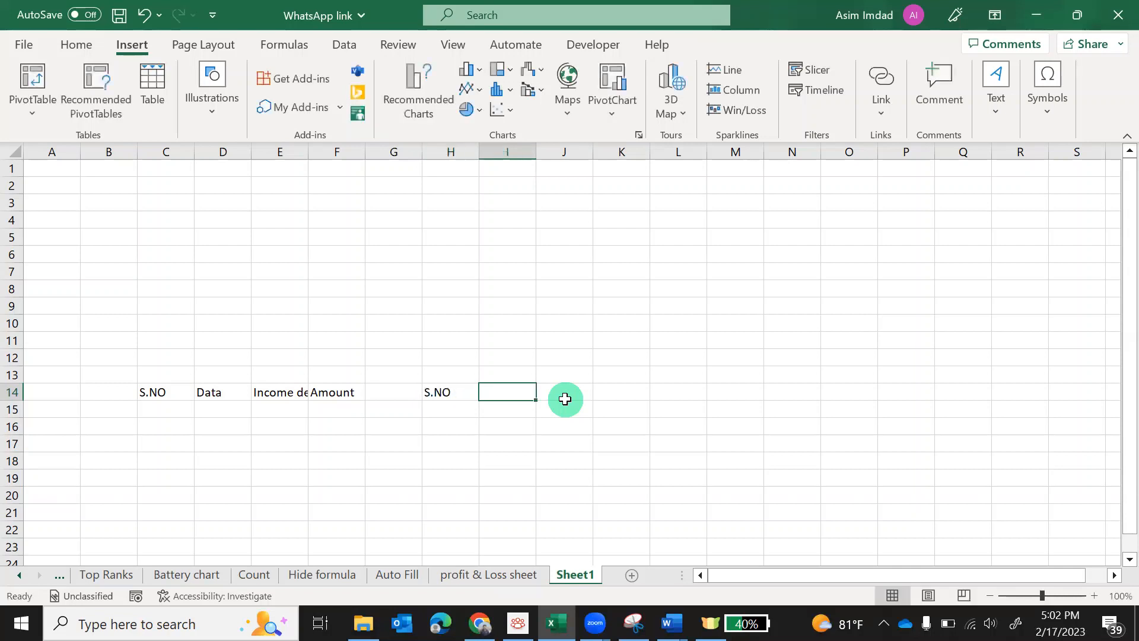
text(Dae)
key(BackSpace)
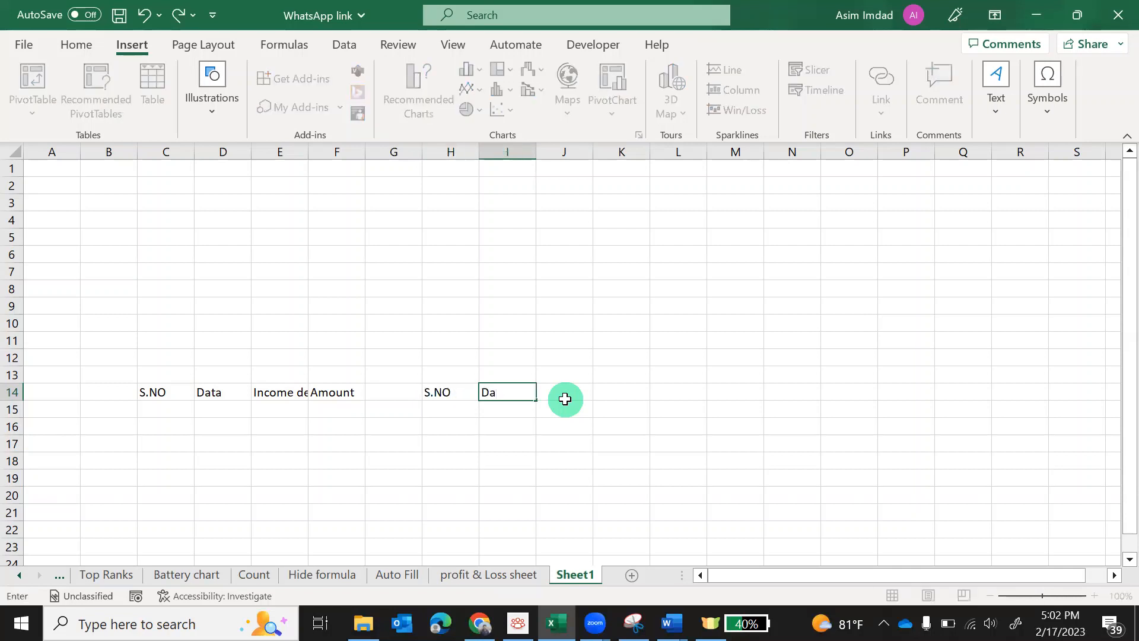
text(te)
key(Tab)
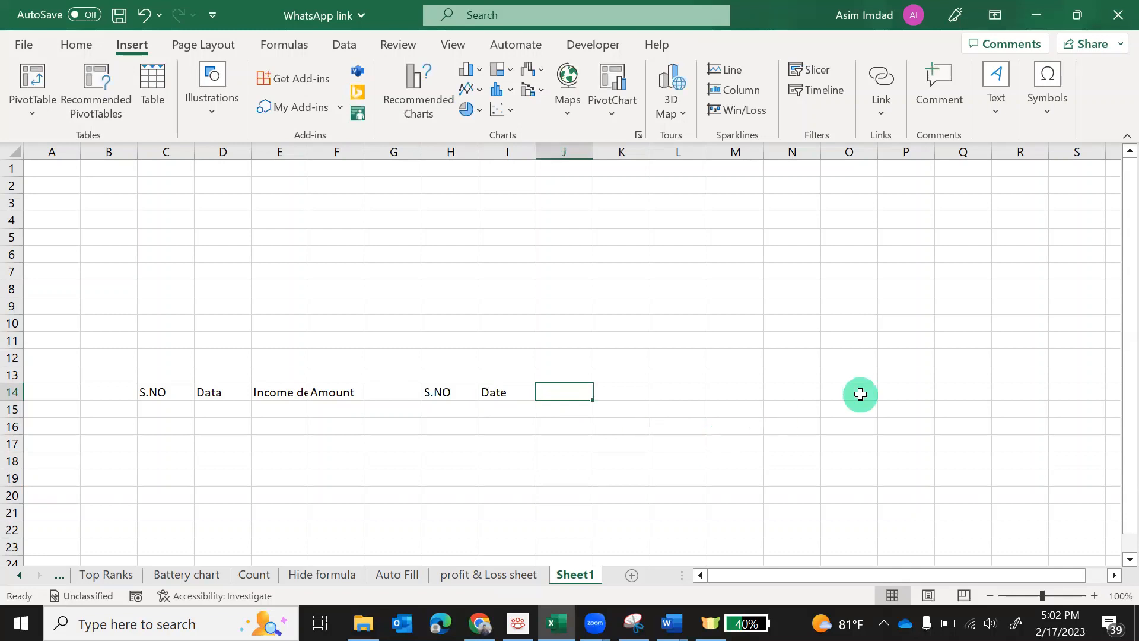
text(Expen)
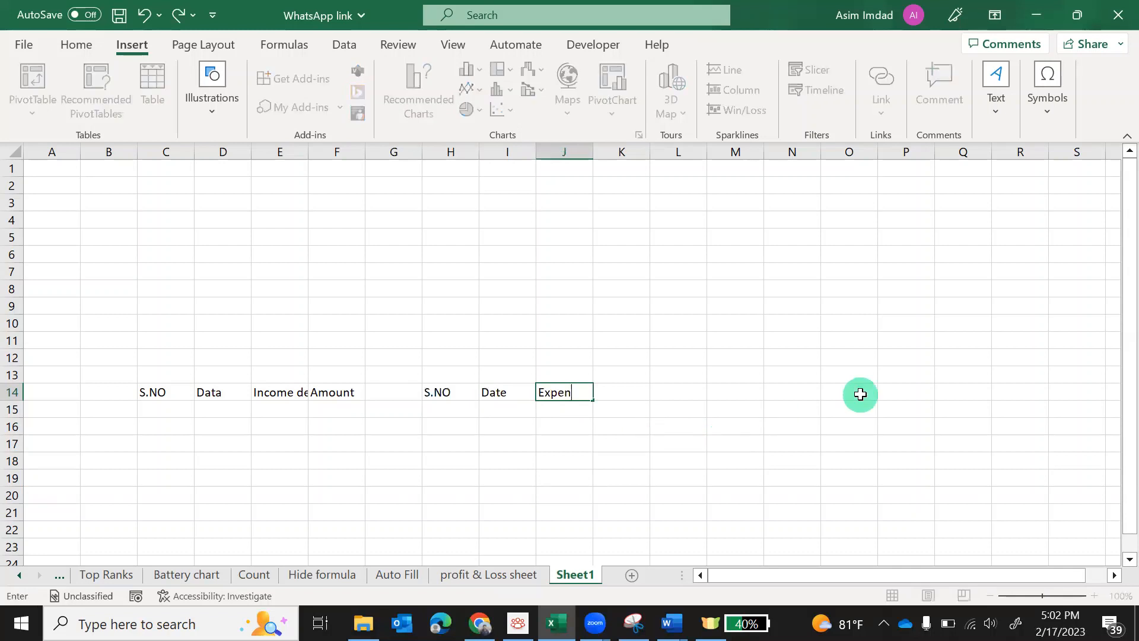
text(se details)
key(Tab)
text(A)
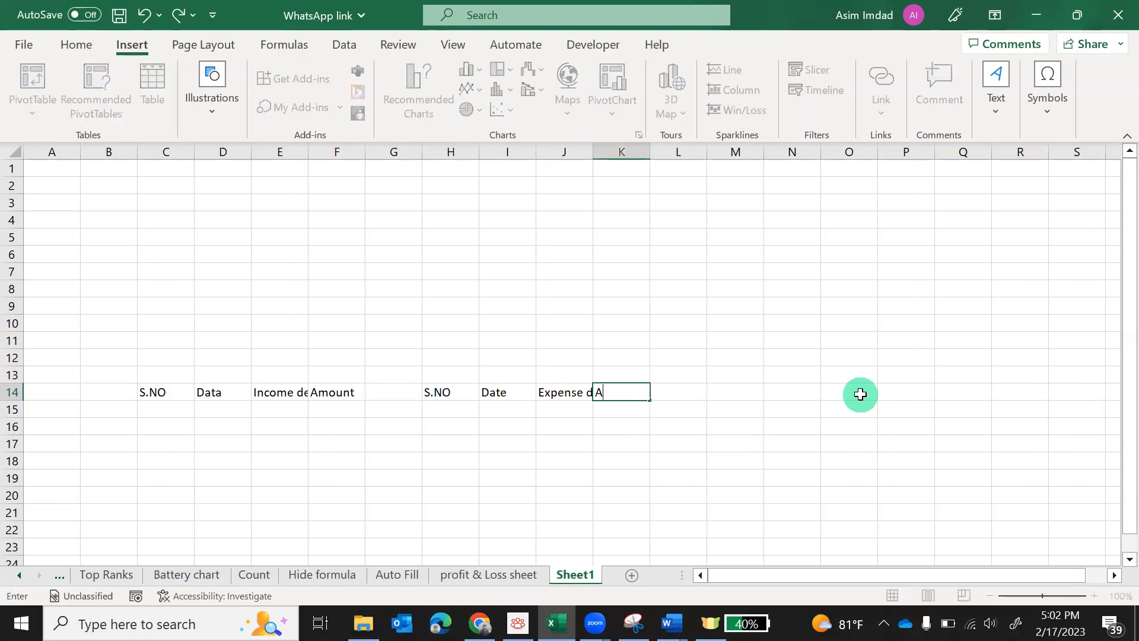
text(mount)
key(Return)
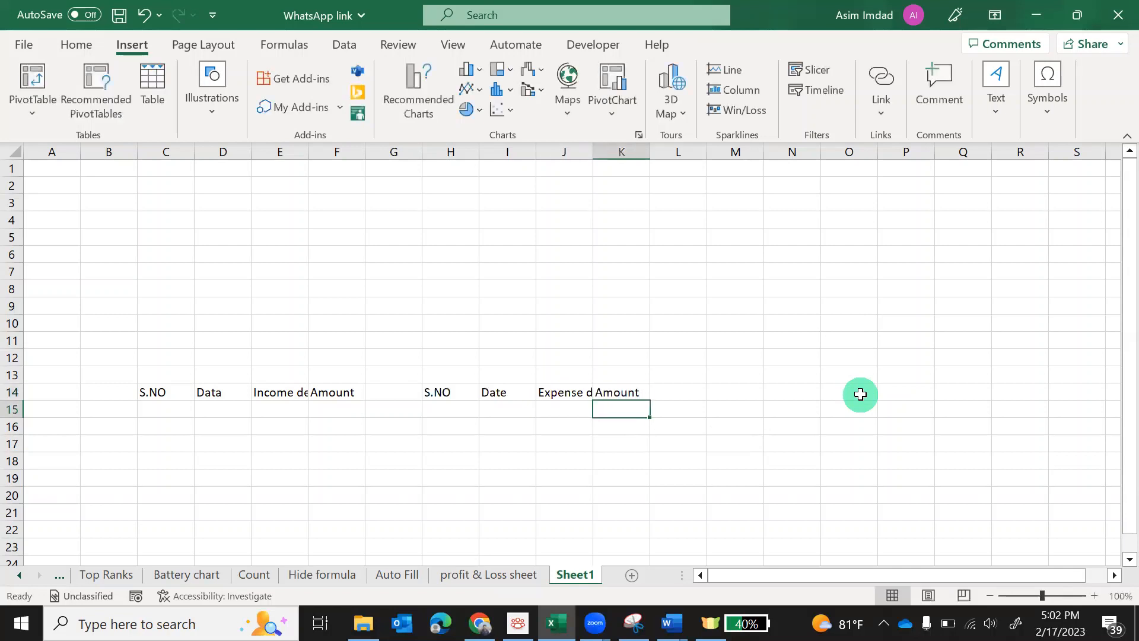
Correct D14 to 'Date' and autofit the Income details and Expense details columns
click(214, 395)
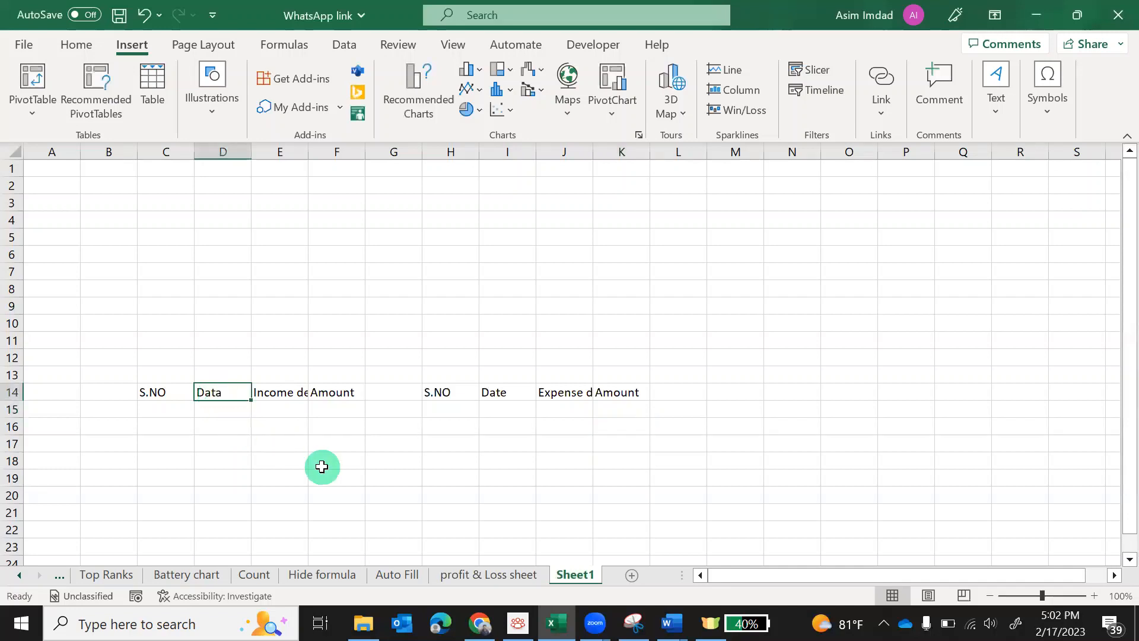
key(F2)
key(BackSpace)
key(Tab)
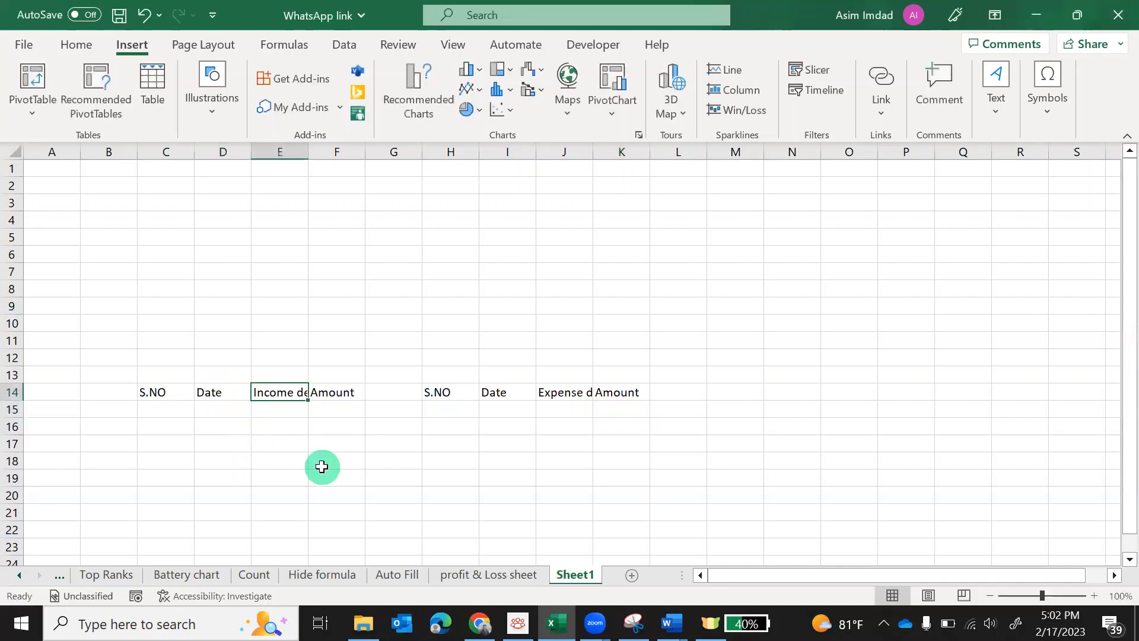
double_click(307, 156)
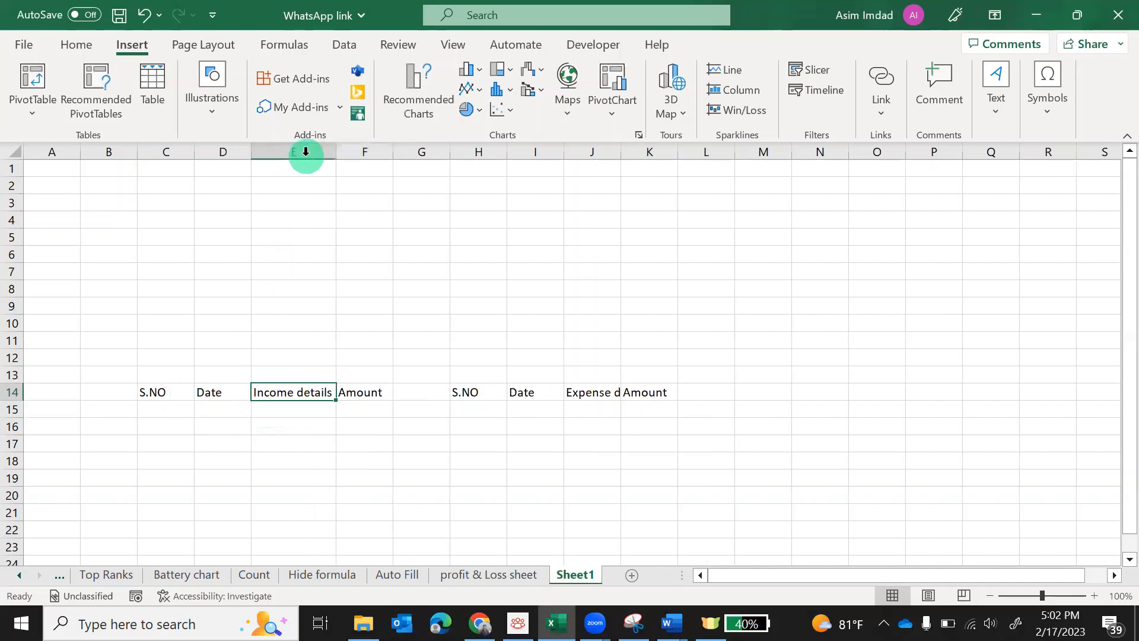
double_click(621, 154)
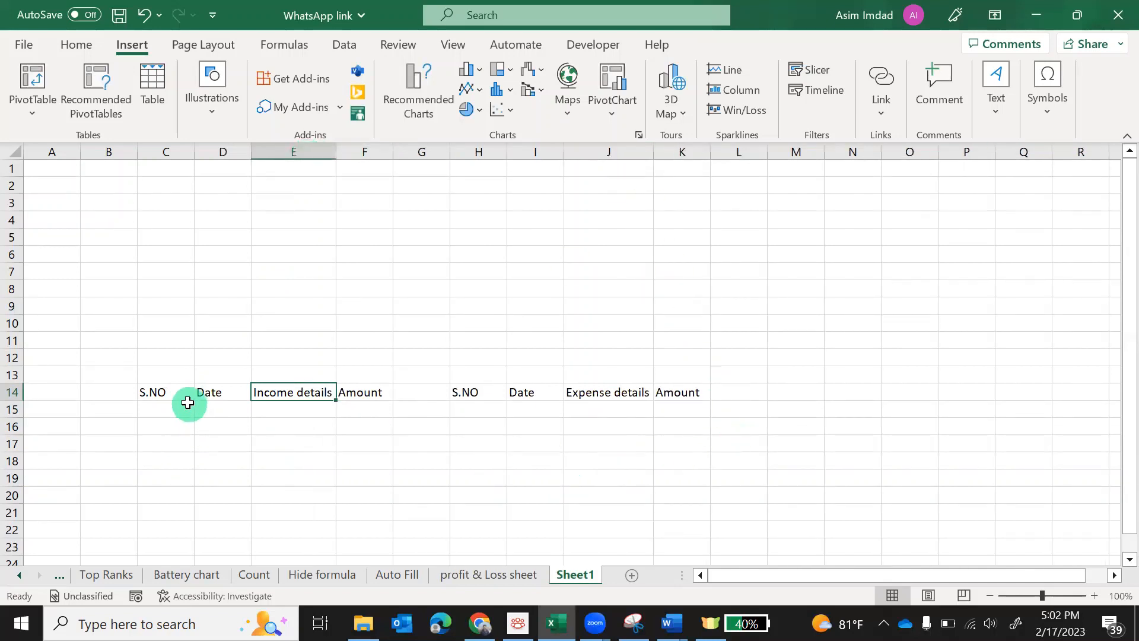
Fill header row C14:K14 with Blue, Accent 1, Lighter 40%
drag(177, 394, 680, 391)
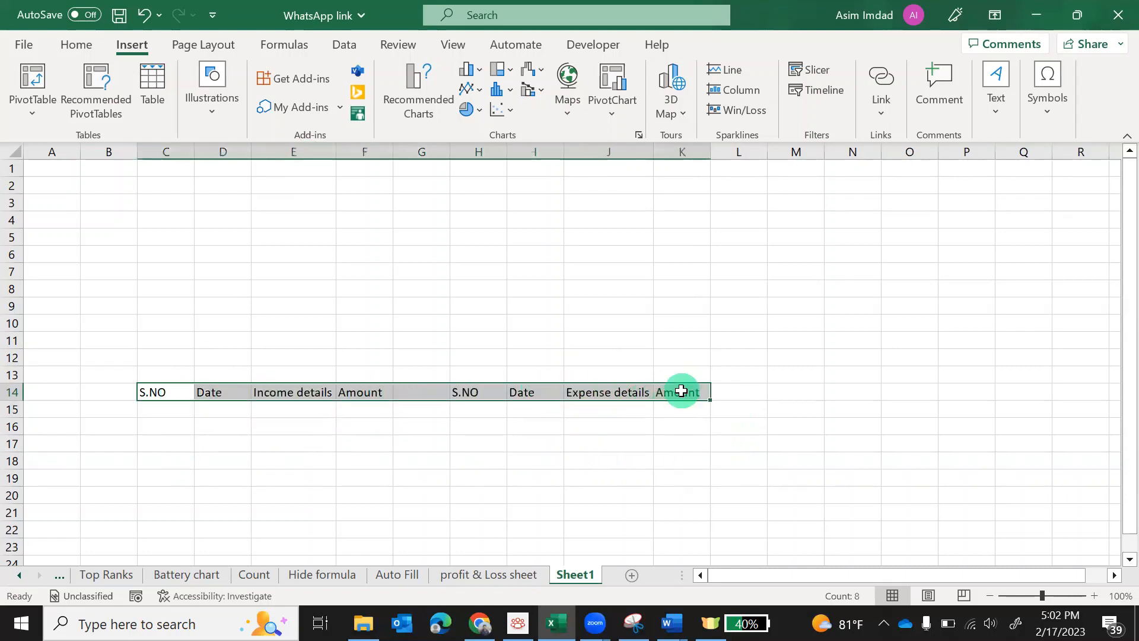
click(78, 46)
click(231, 106)
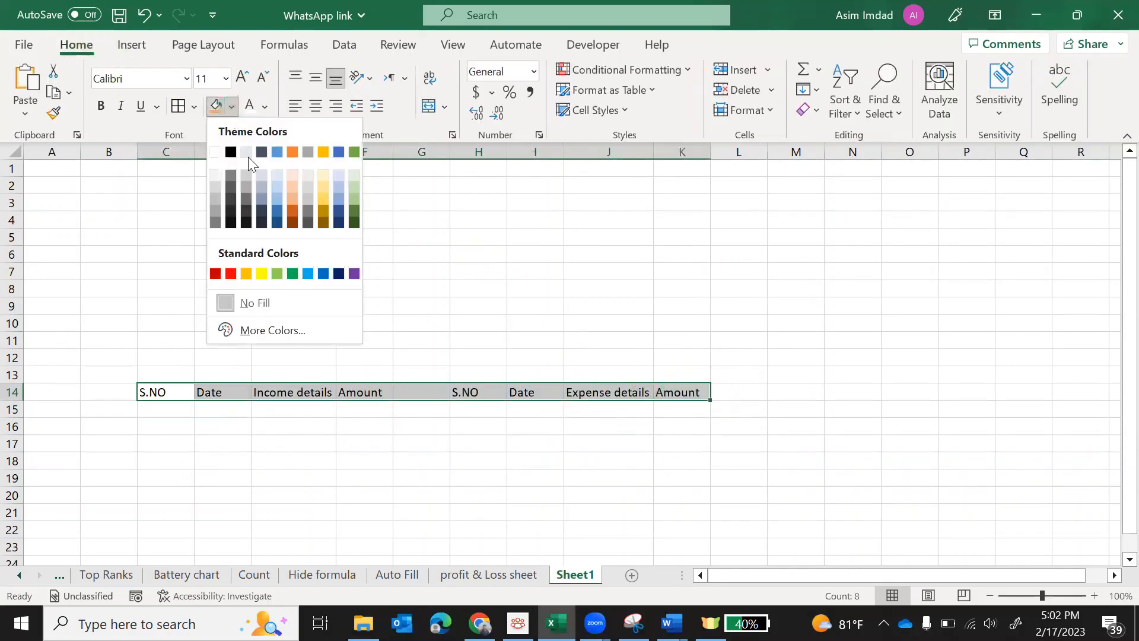
click(276, 197)
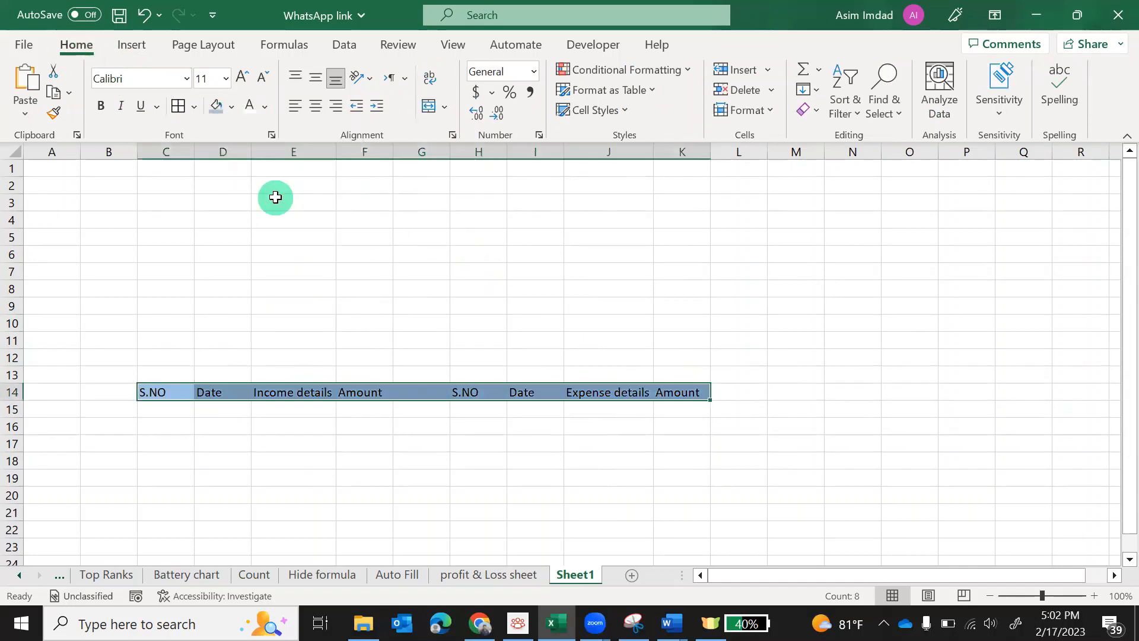
Copy plain formatting from J21 onto gap cell G14 to remove its blue fill
scroll(471, 430, down, 2)
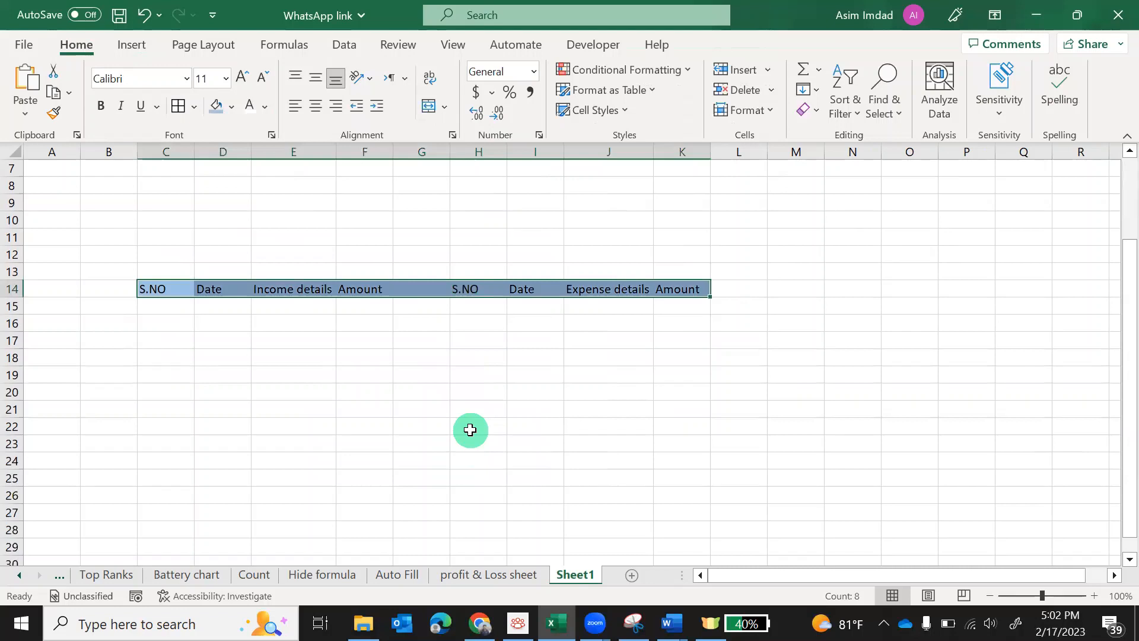
key(shift+Down)
key(shift+Down)
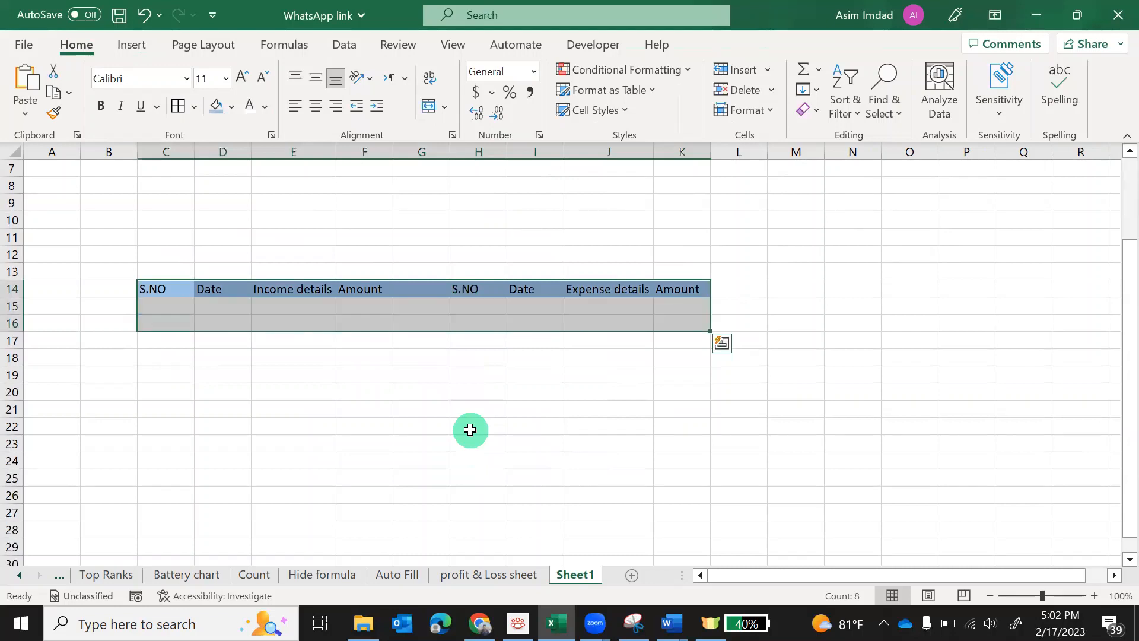
key(Left)
key(Right)
key(Right)
key(Right)
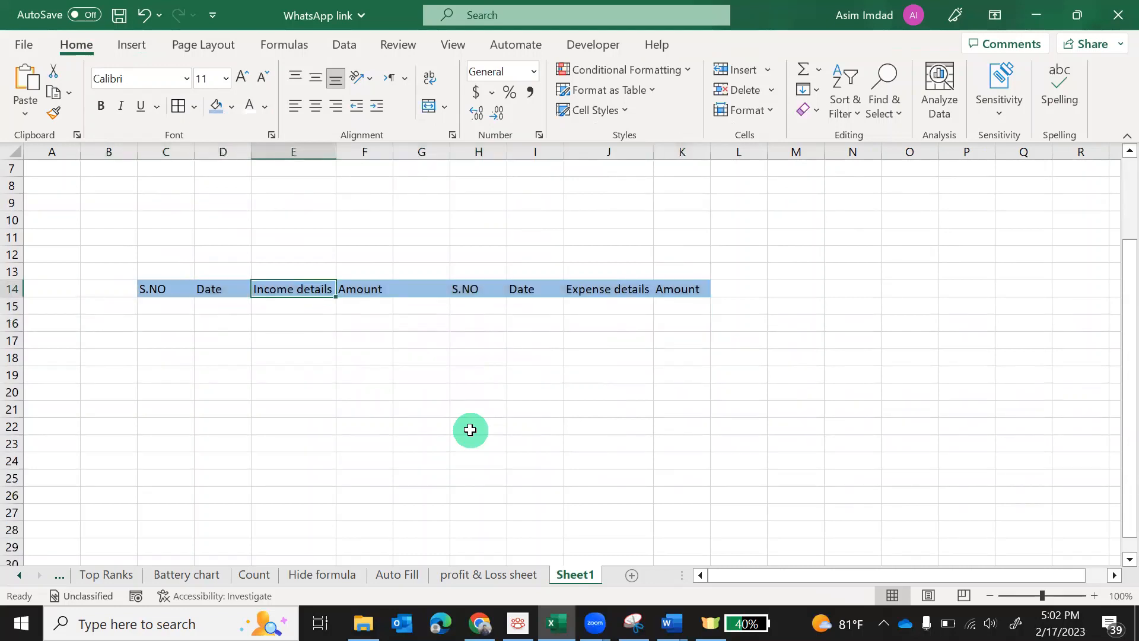
click(575, 410)
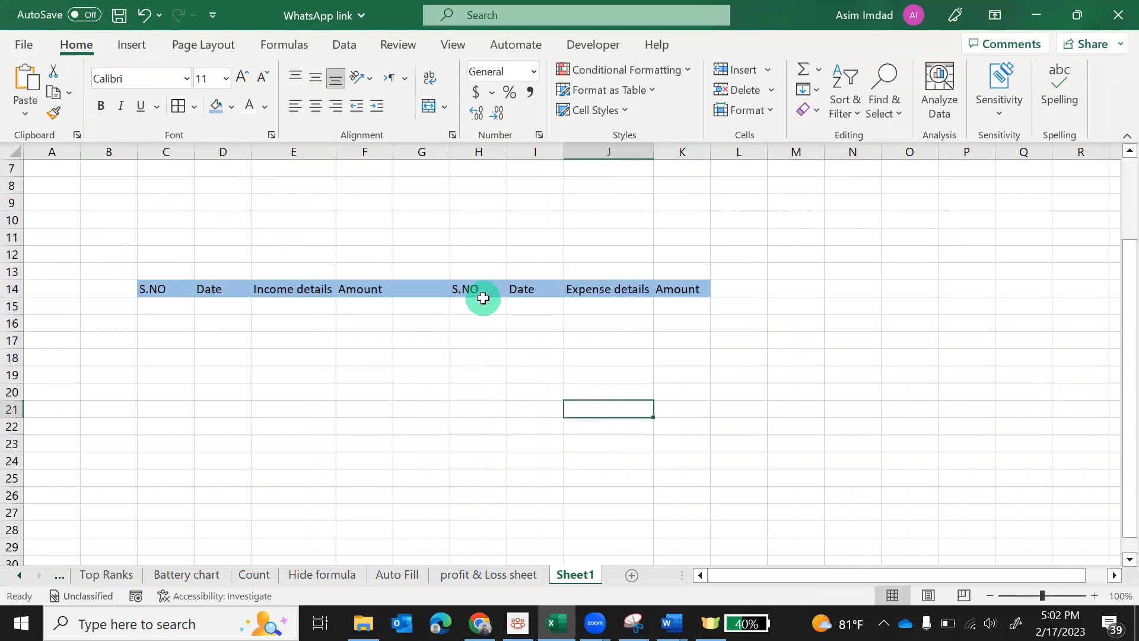
click(54, 113)
click(428, 295)
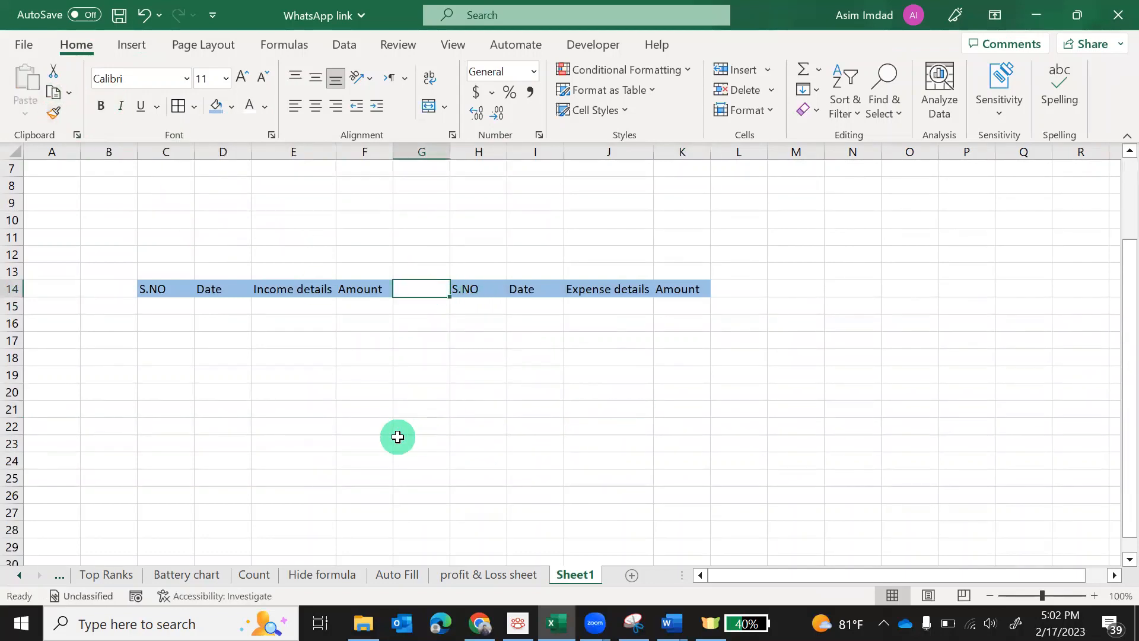
click(415, 442)
Fill the table bodies C15:F29 and H15:K29 with a pale blue
mouse_move(168, 290)
mouse_down()
mouse_move(290, 475)
mouse_move(363, 528)
mouse_up()
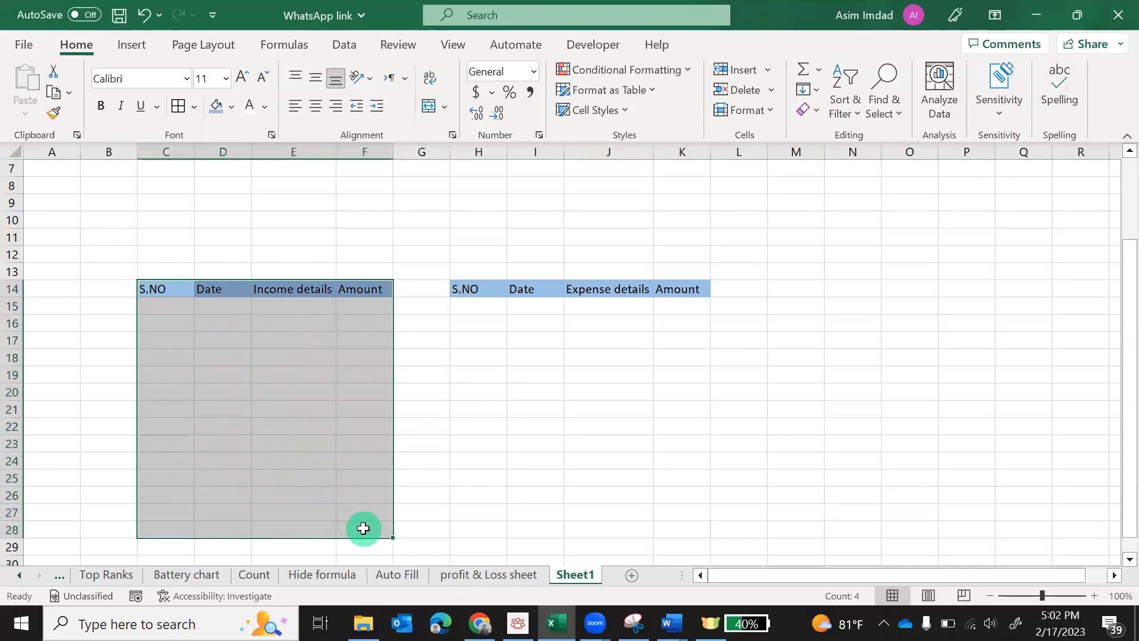
click(231, 107)
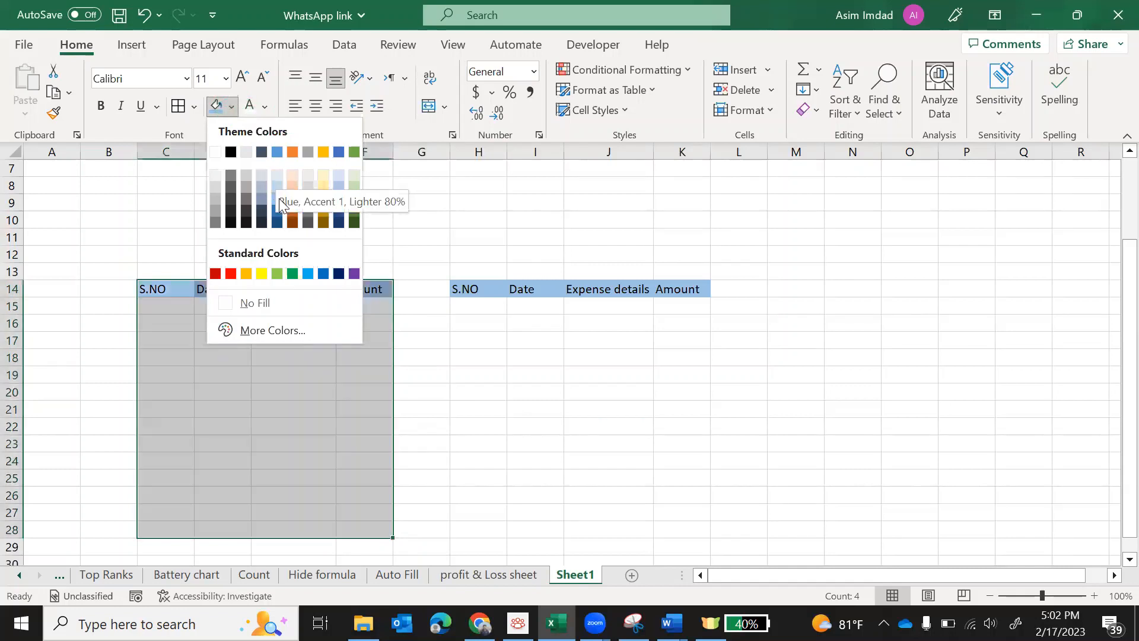
click(479, 414)
drag(181, 309, 358, 539)
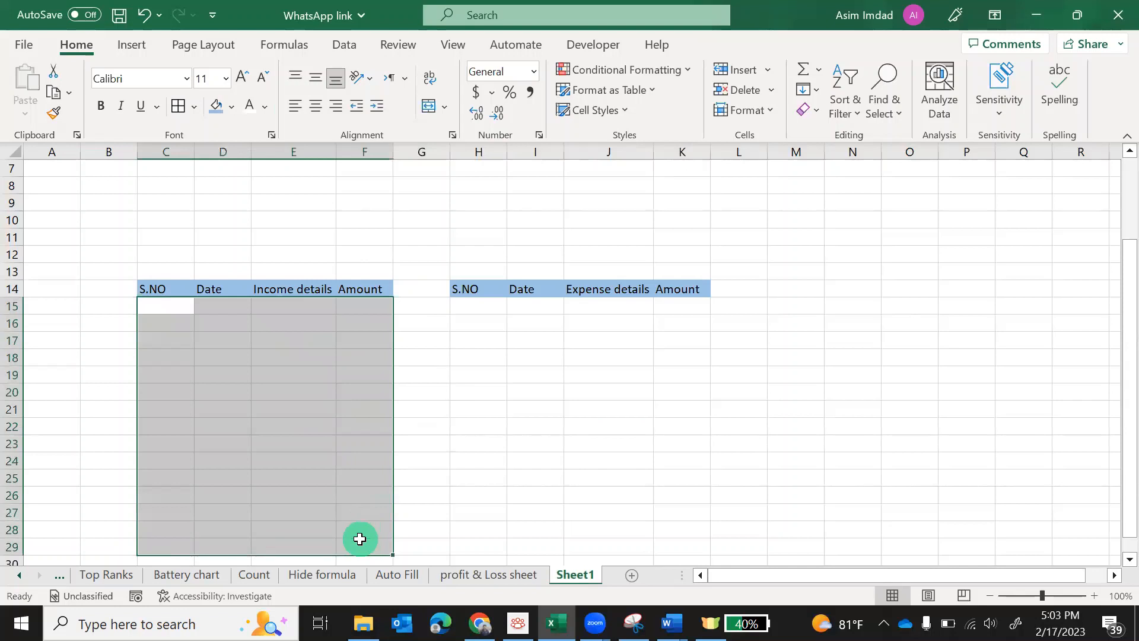
click(231, 107)
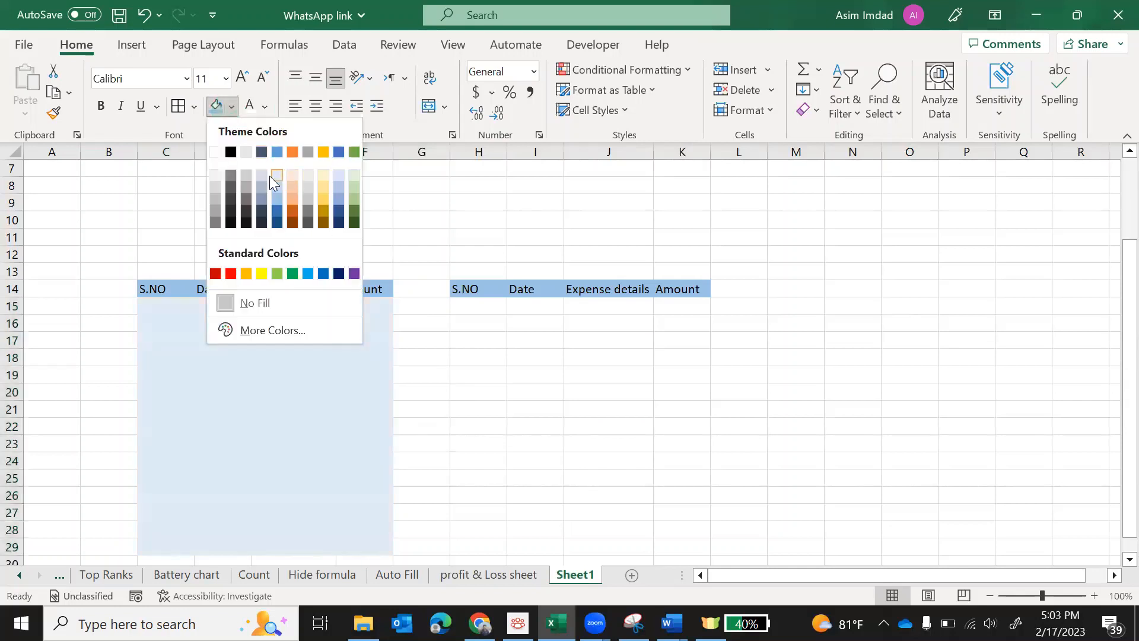
click(270, 175)
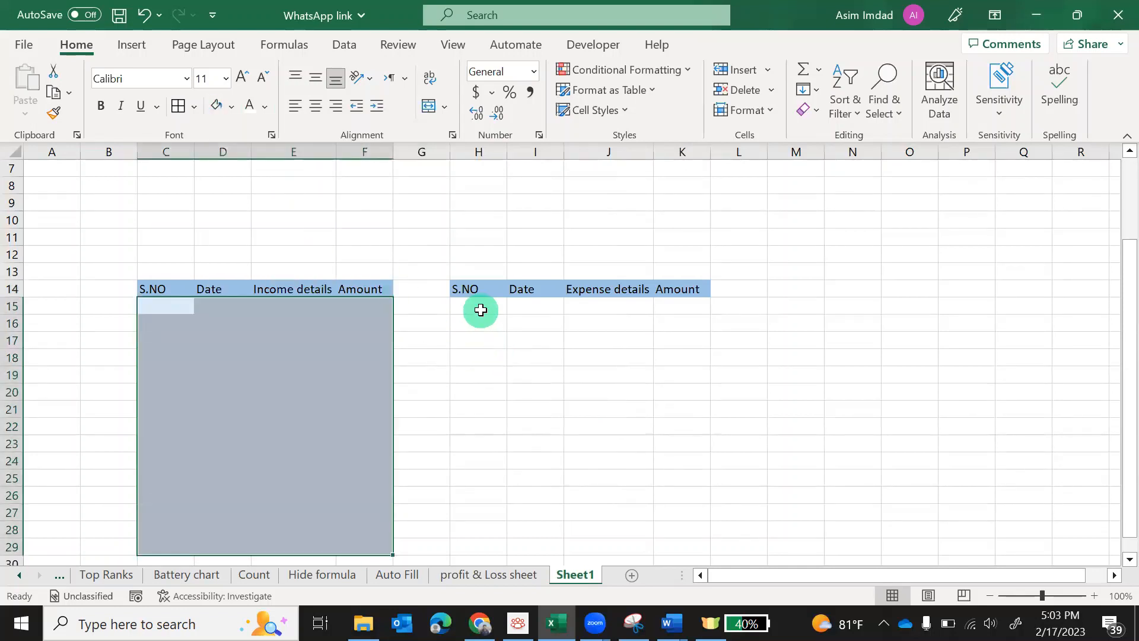
drag(481, 310, 687, 540)
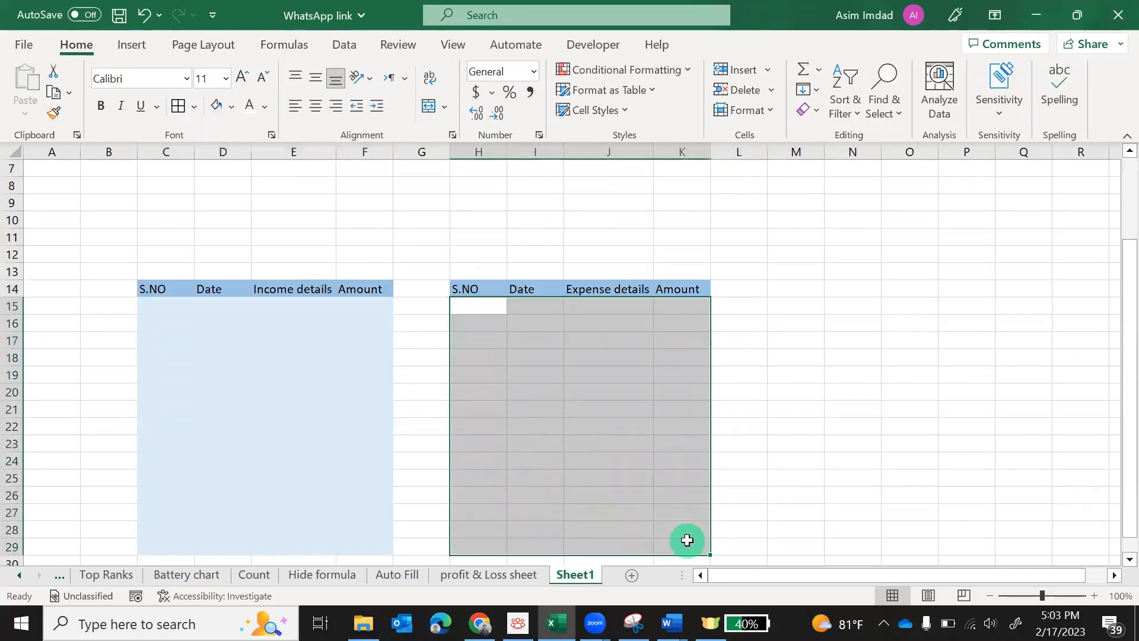
click(216, 108)
click(257, 437)
drag(178, 296, 371, 549)
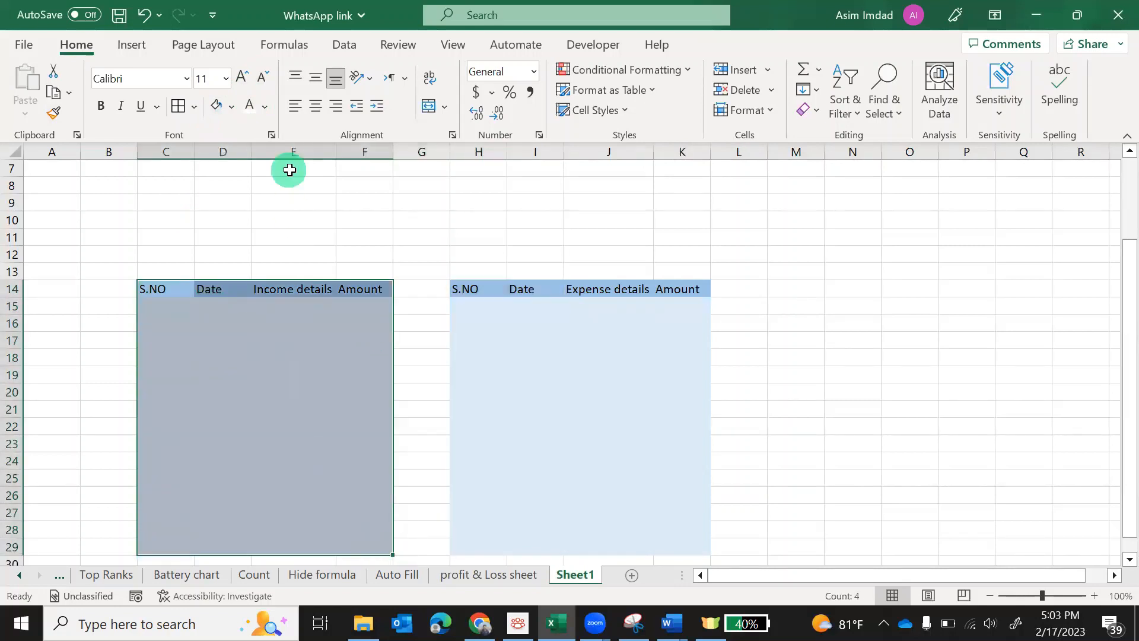
Apply All Borders to the Income table C14:F29 and Expense table H14:K29
click(185, 114)
drag(483, 289, 674, 543)
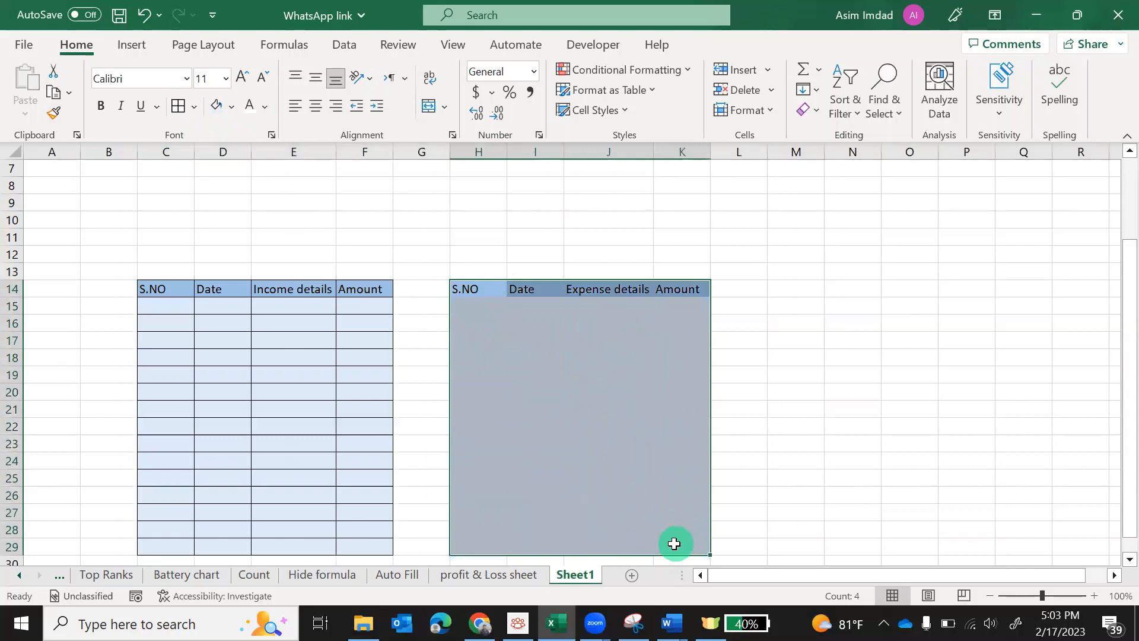
click(182, 109)
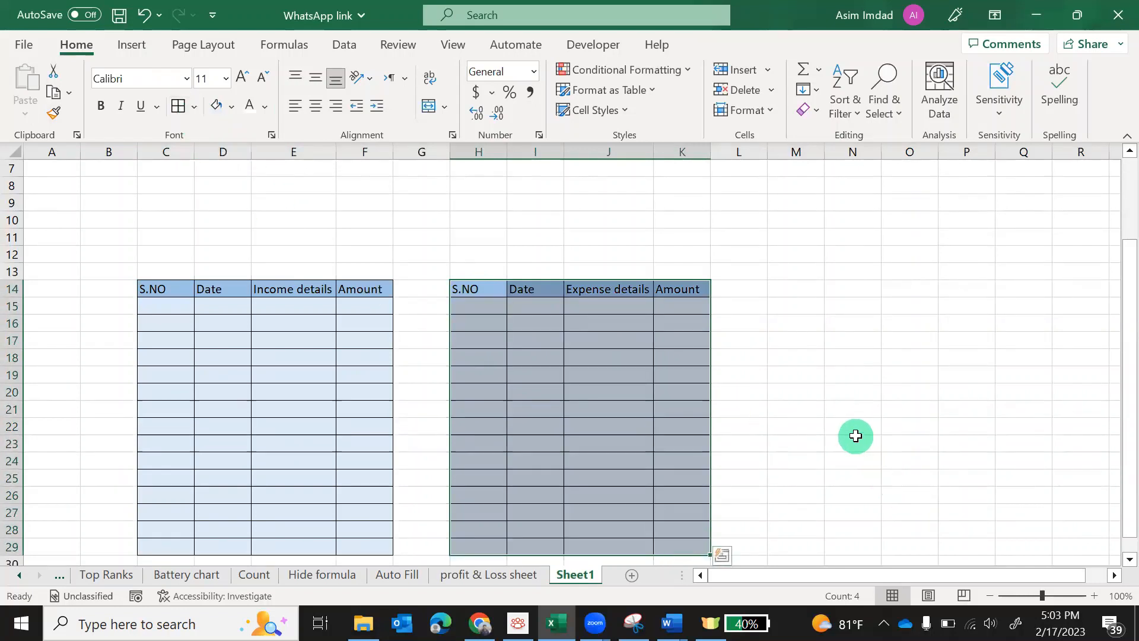
scroll(855, 436, up, 2)
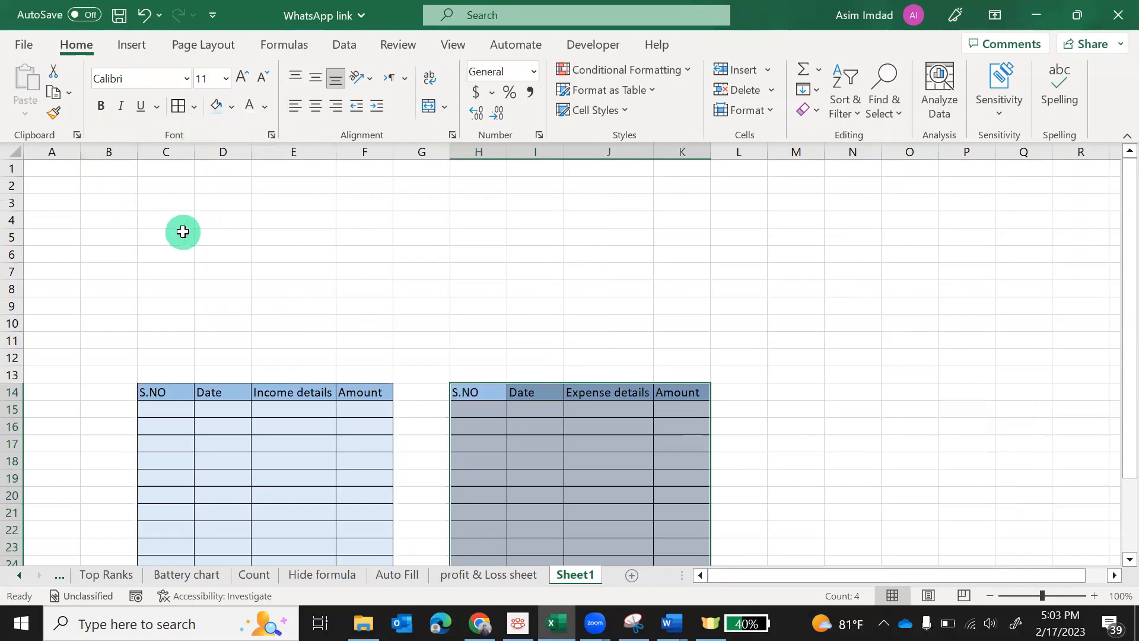
Shade block C3:K12 with Gray, Accent 3, Lighter 60%
drag(159, 210, 663, 356)
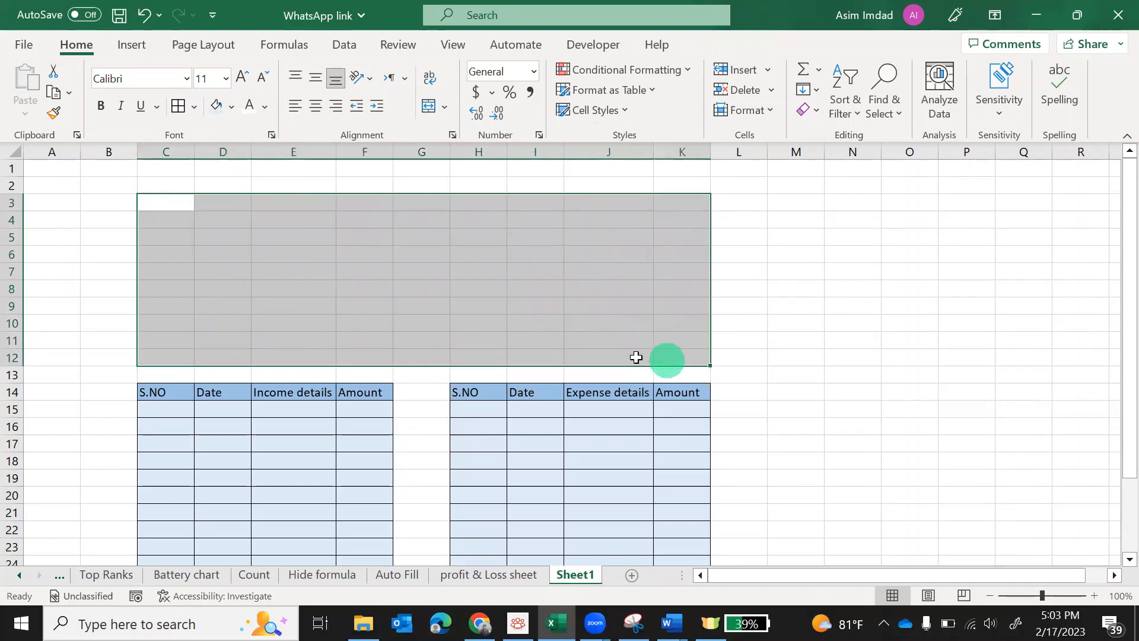
click(234, 108)
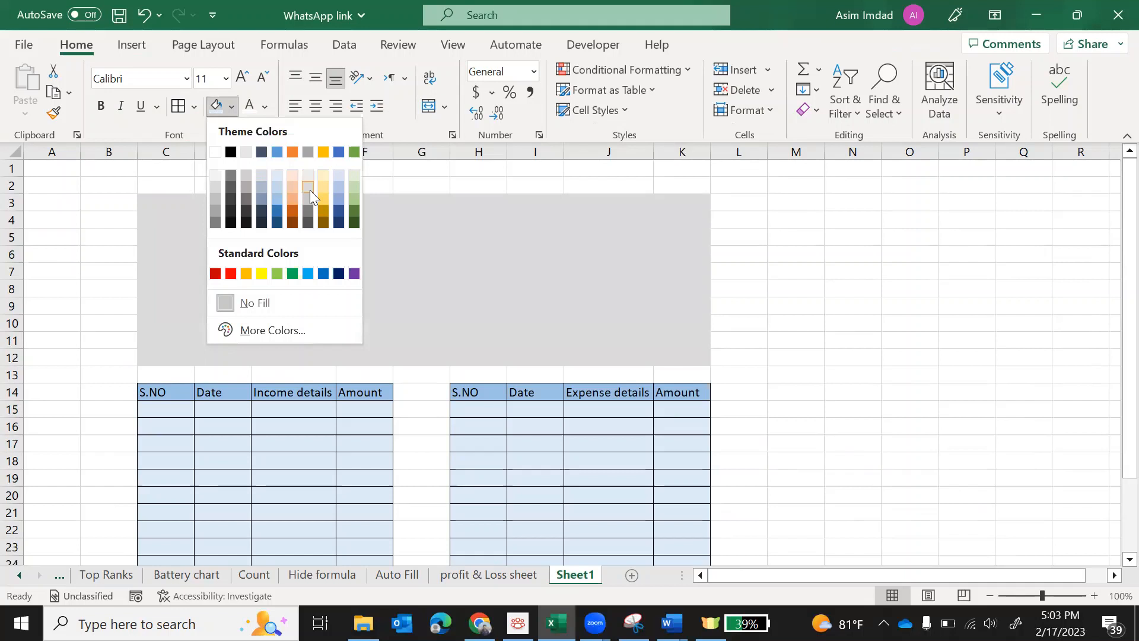
click(309, 190)
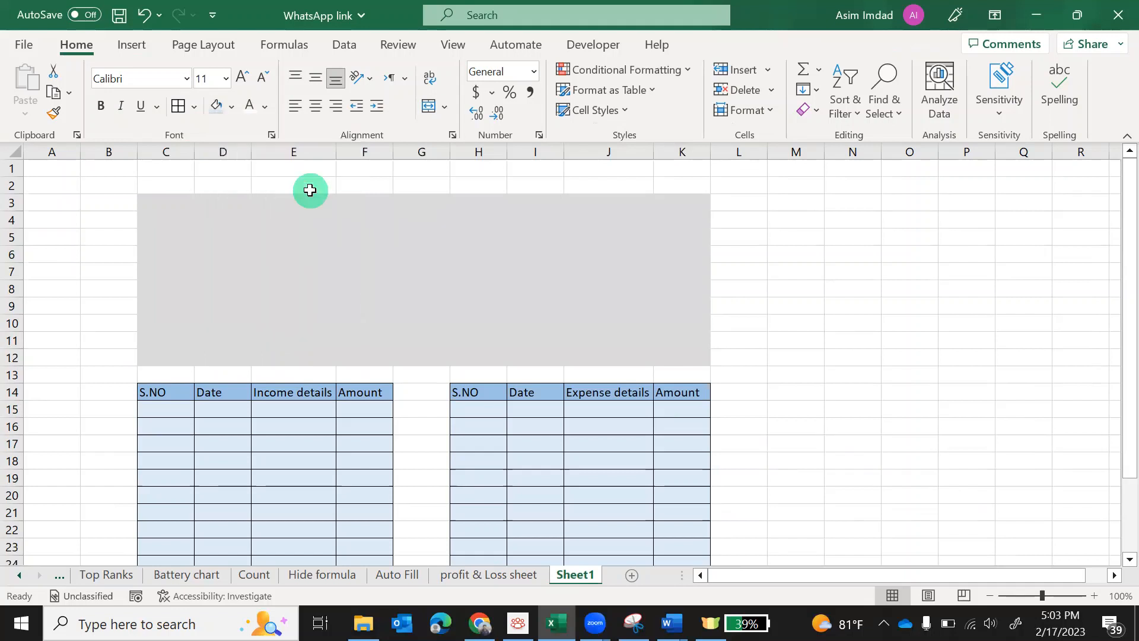
click(876, 375)
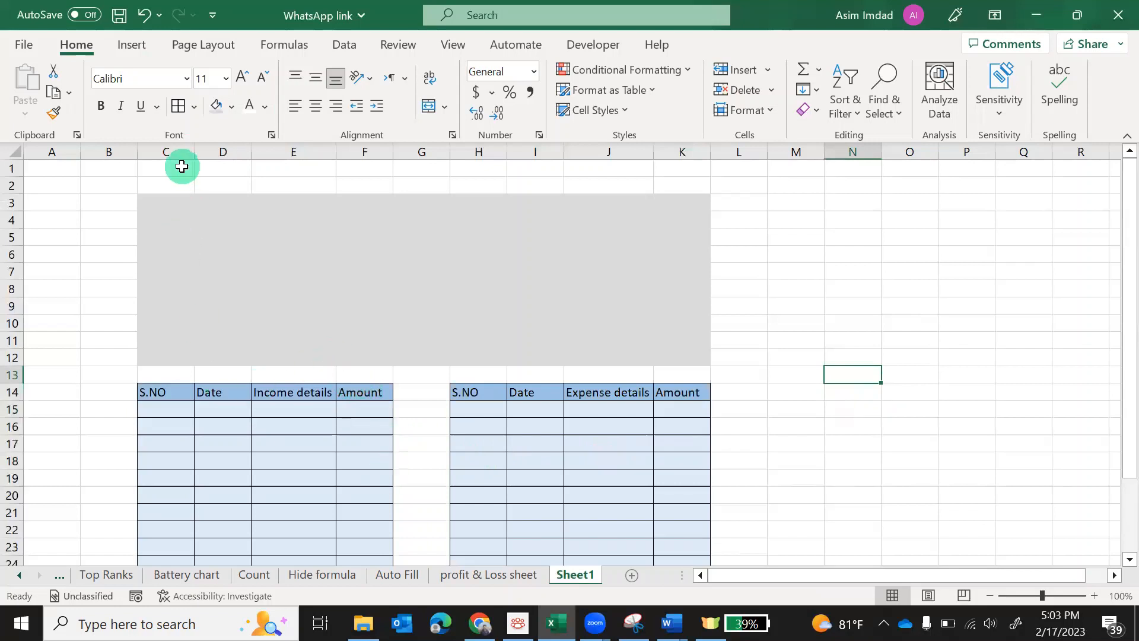
click(165, 152)
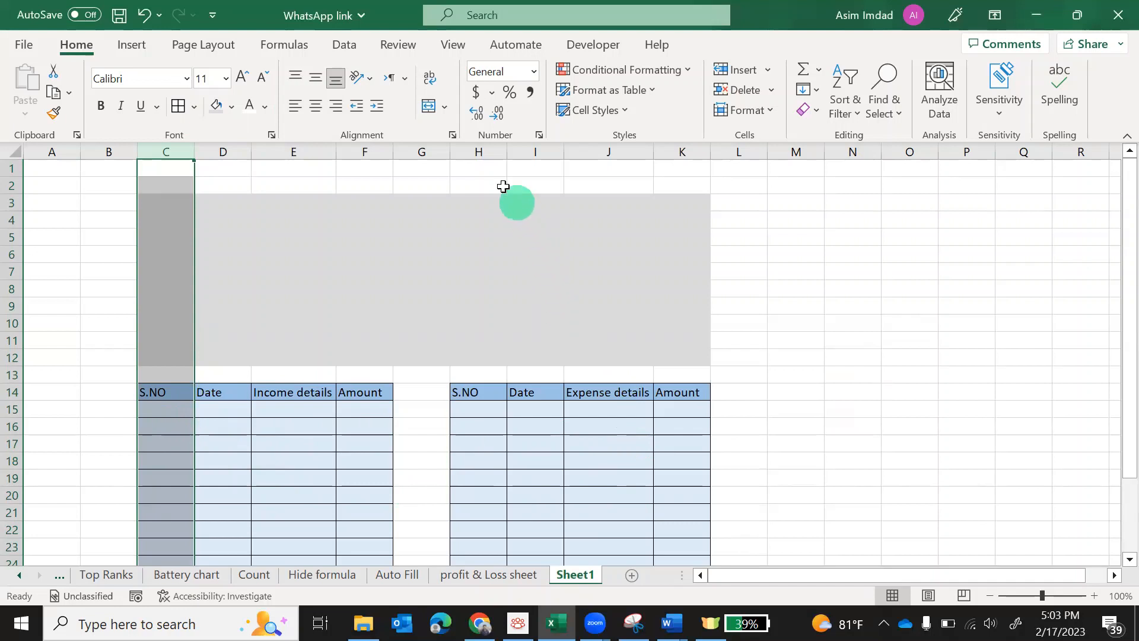
Narrow S.NO columns C and H, and widen Date columns D and I
ctrl+click(479, 152)
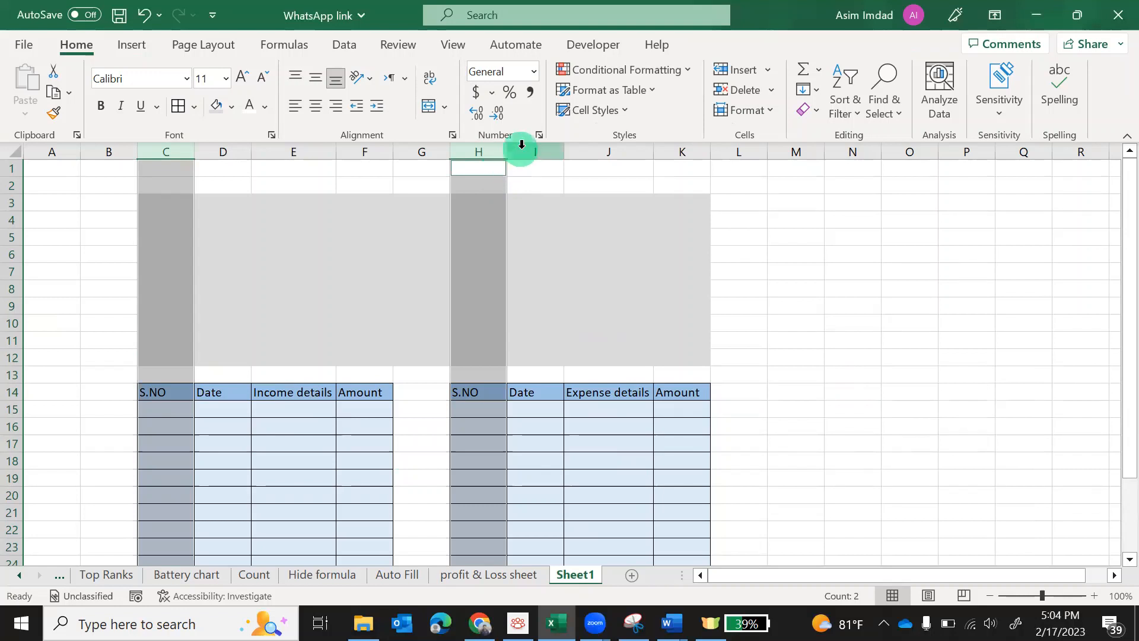
drag(506, 153, 481, 153)
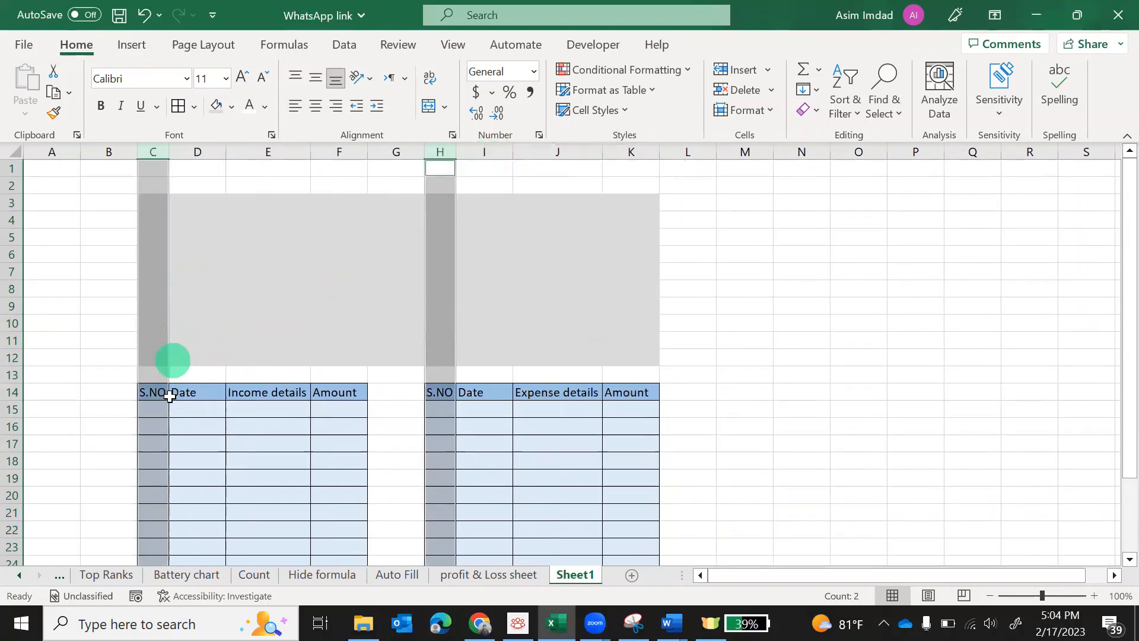
click(206, 154)
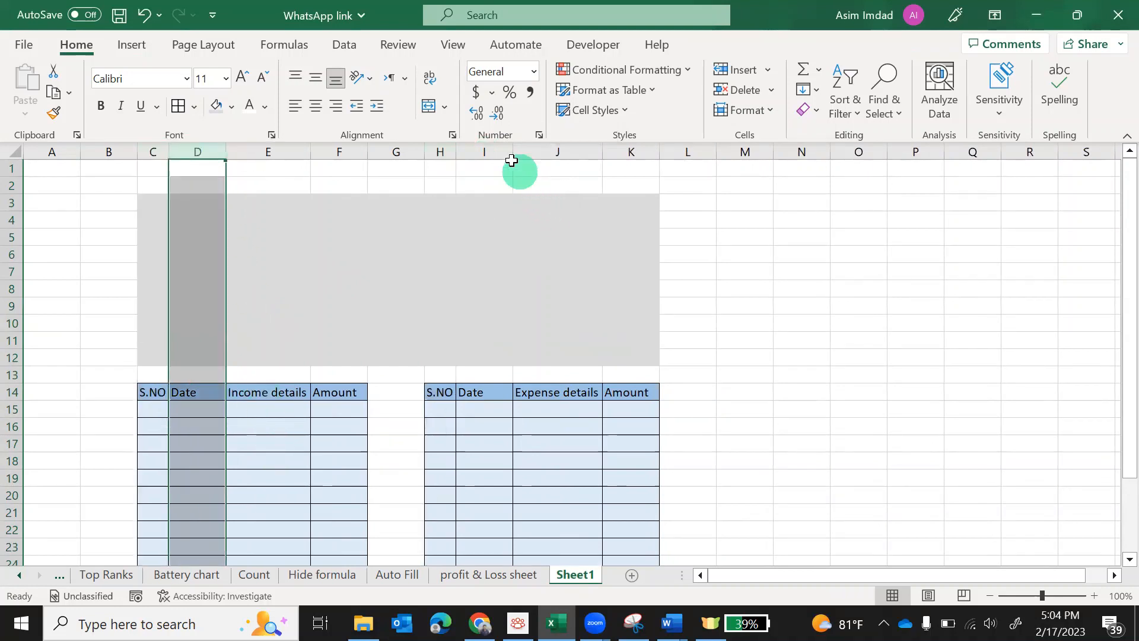
ctrl+click(487, 149)
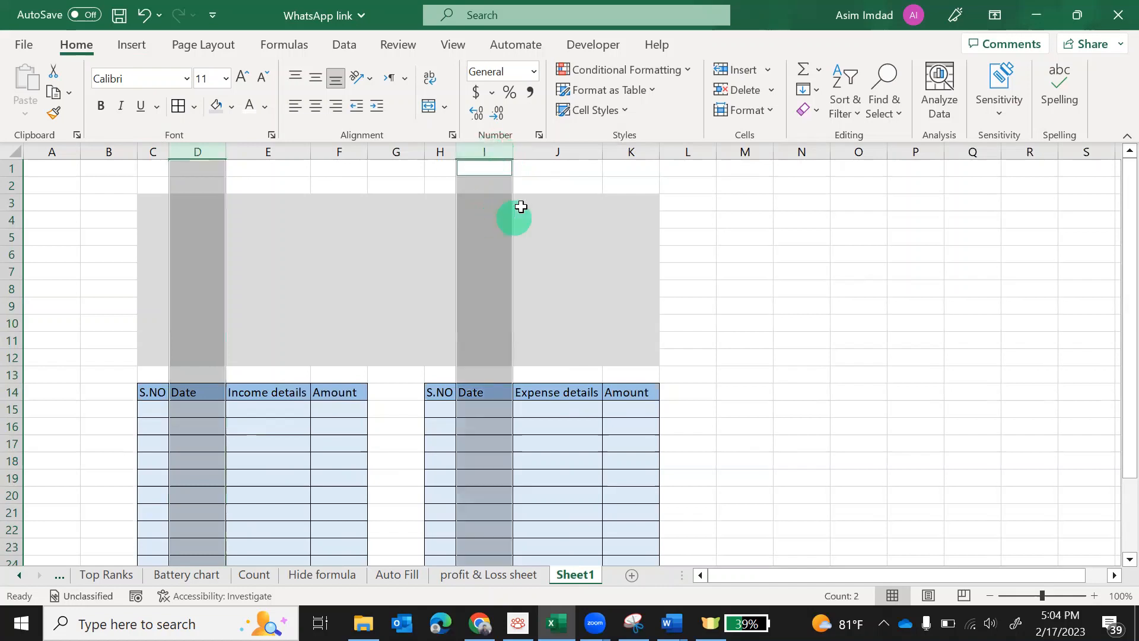
drag(512, 154, 528, 164)
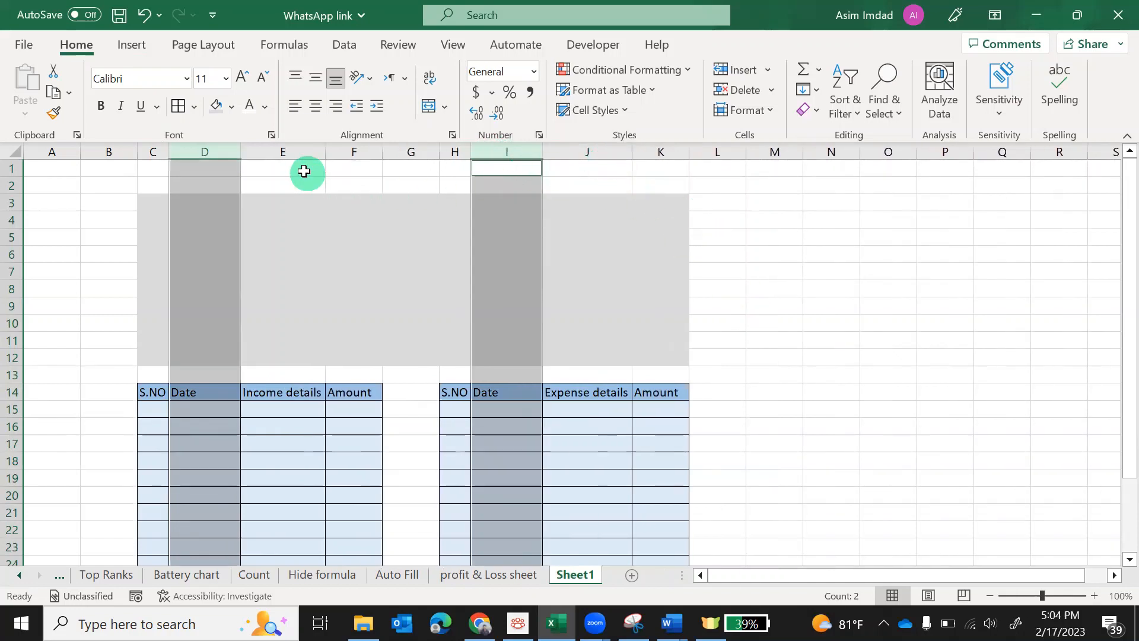
Widen the details columns E and J and Amount columns F and K
click(284, 150)
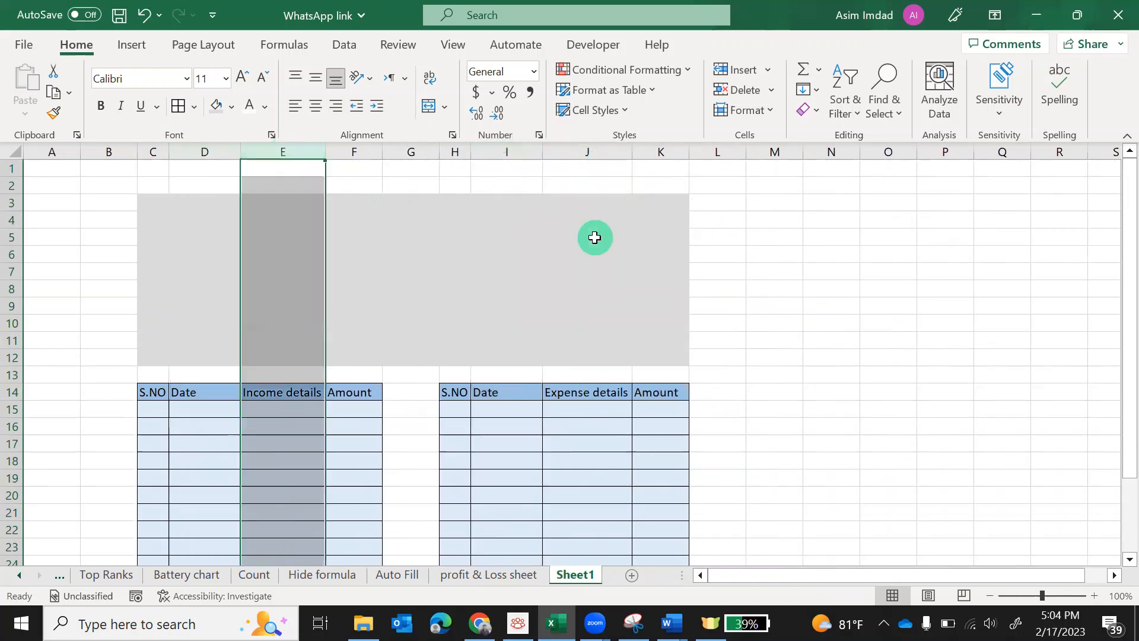
ctrl+click(581, 152)
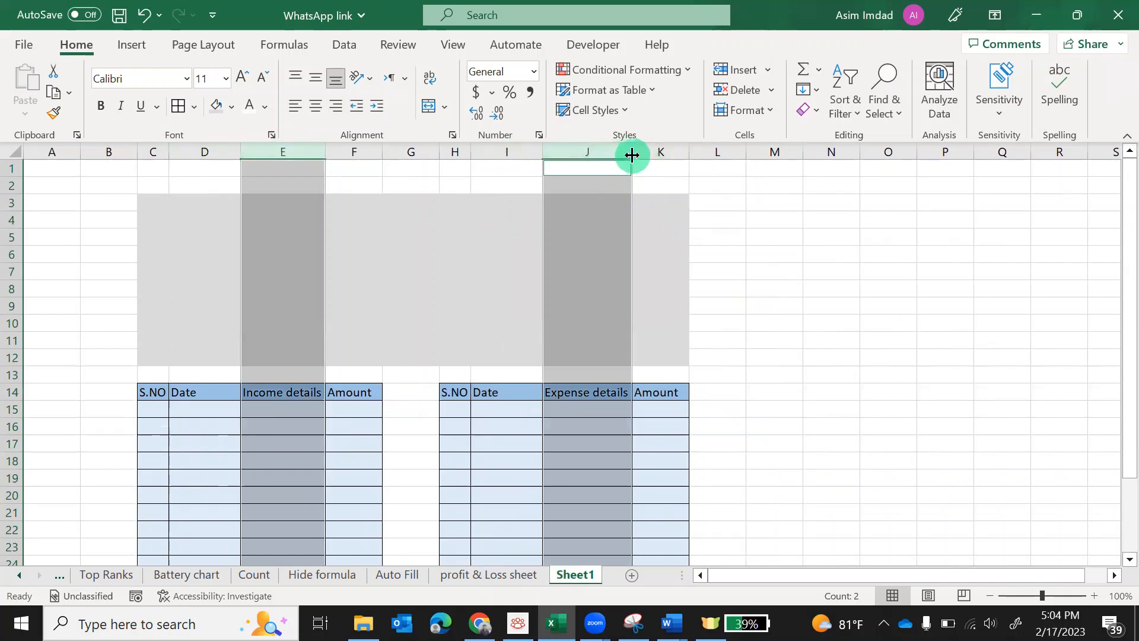
drag(631, 155, 687, 155)
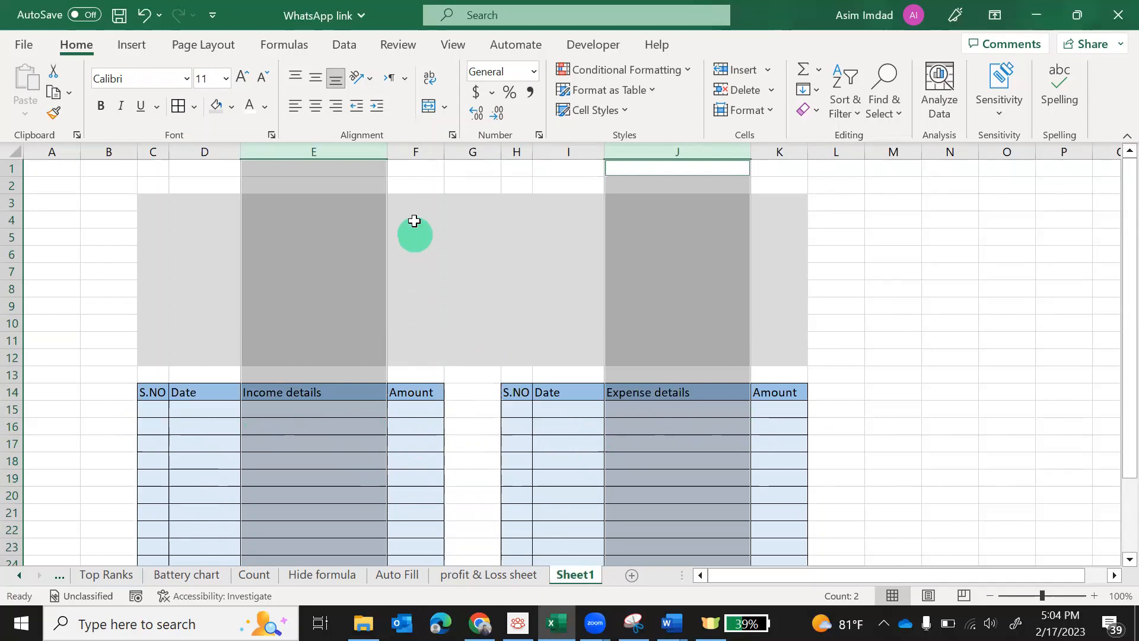
click(414, 150)
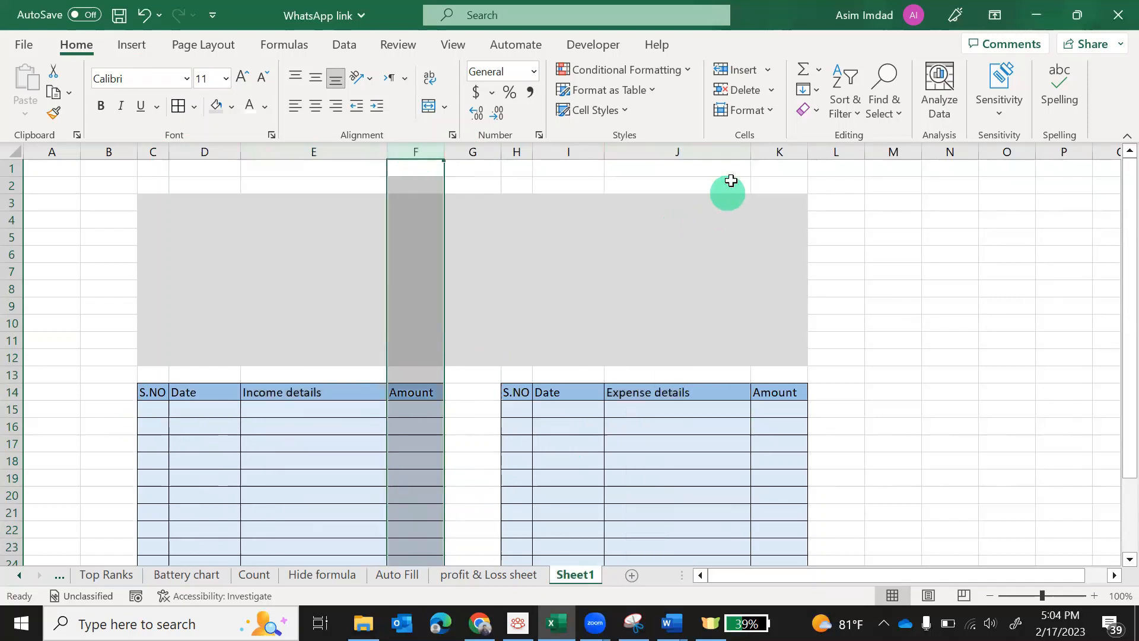
ctrl+click(773, 149)
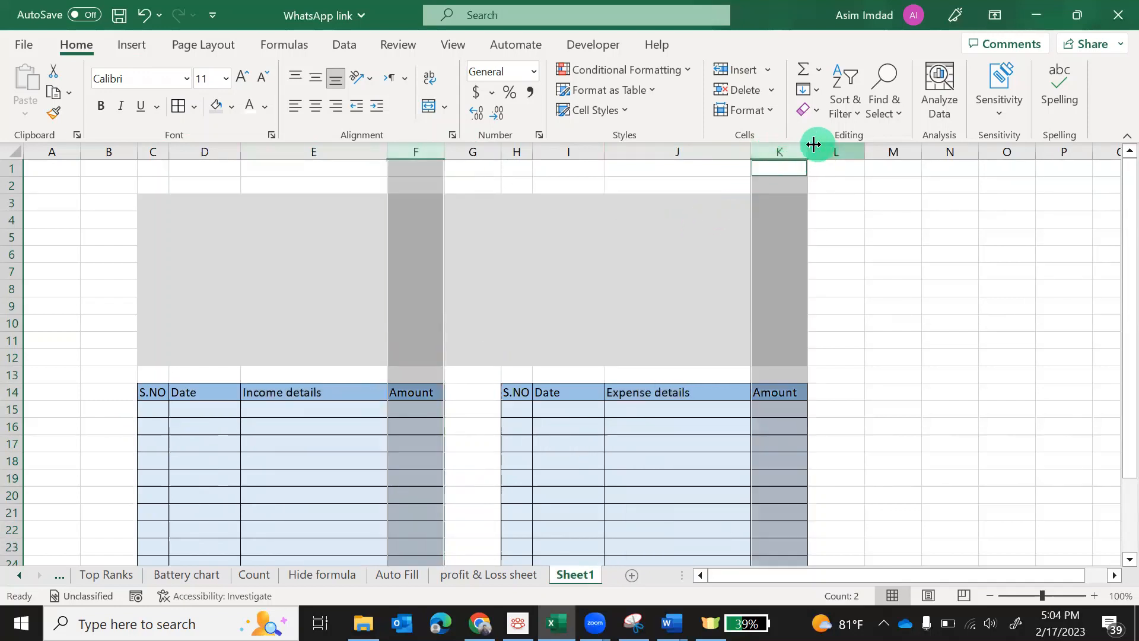
drag(808, 152, 834, 158)
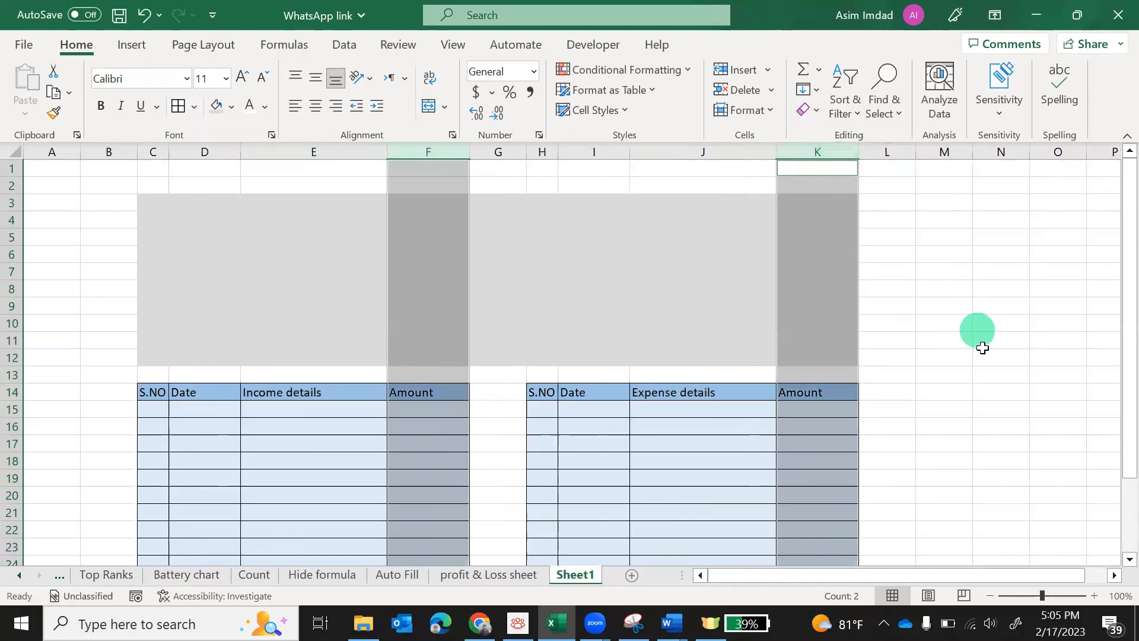
click(978, 391)
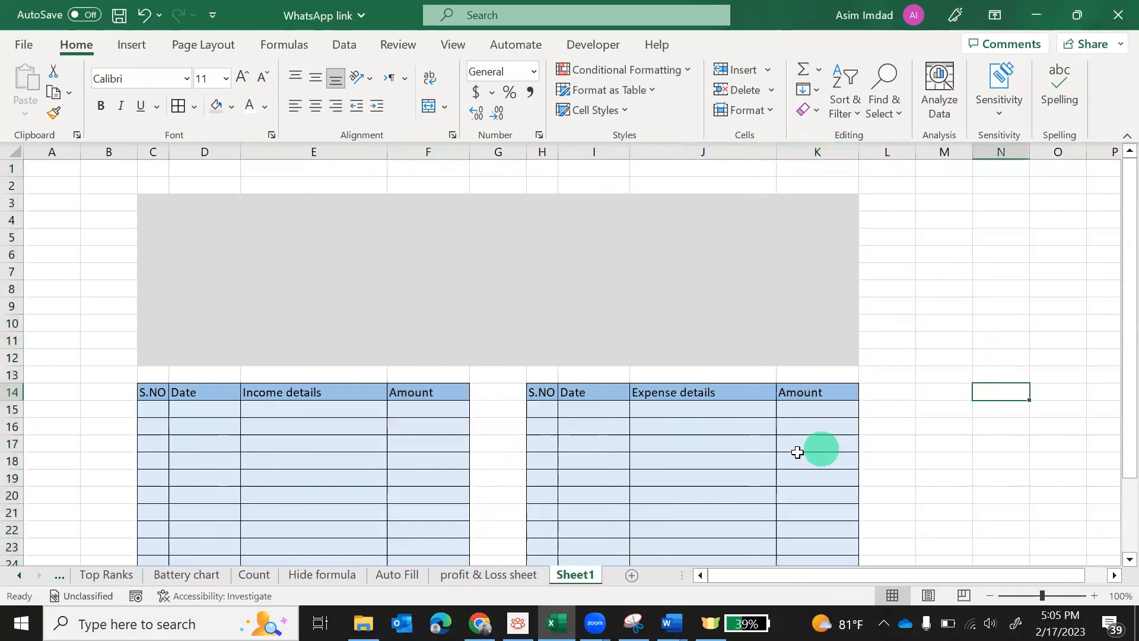
drag(165, 398, 416, 396)
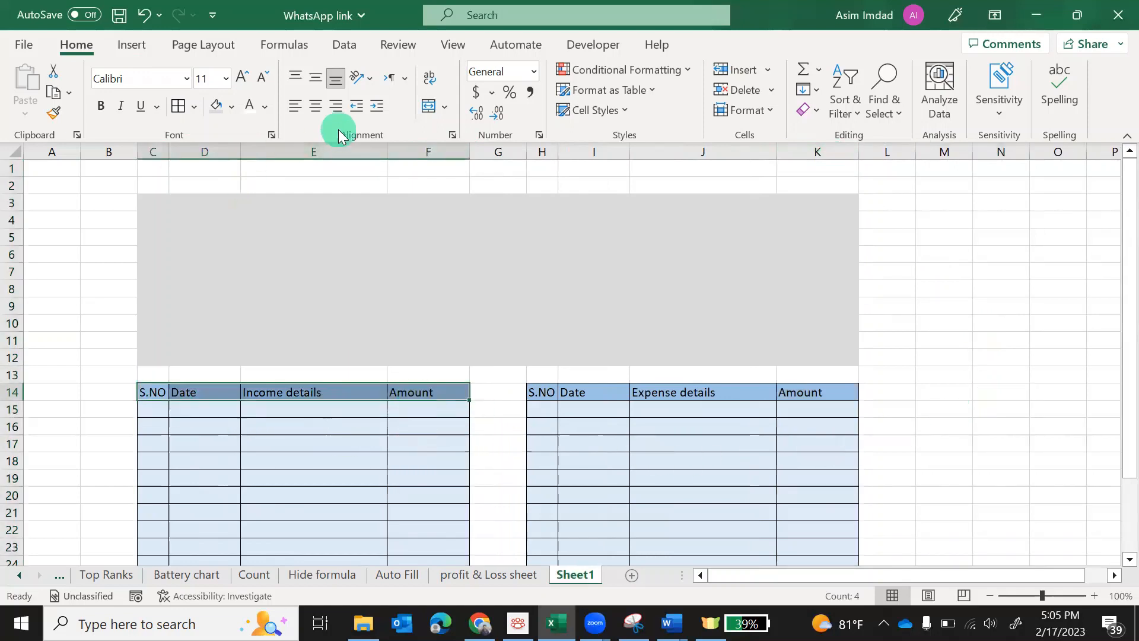
Make headers C14:F14 bold and centred, then copy that formatting onto H14:K14
click(314, 108)
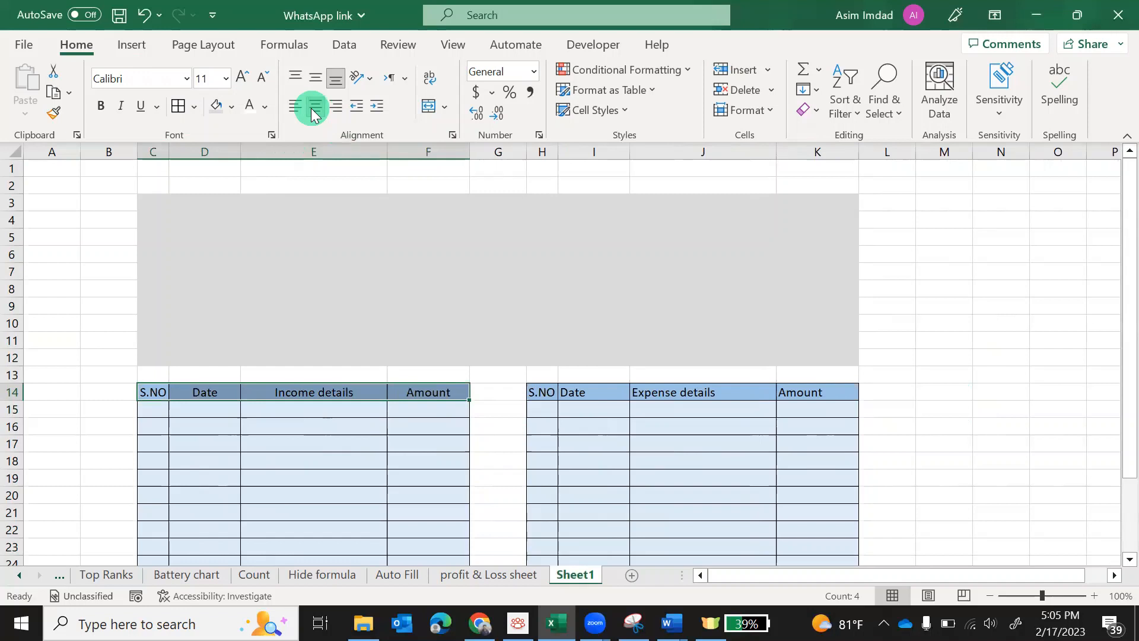
click(101, 108)
click(55, 113)
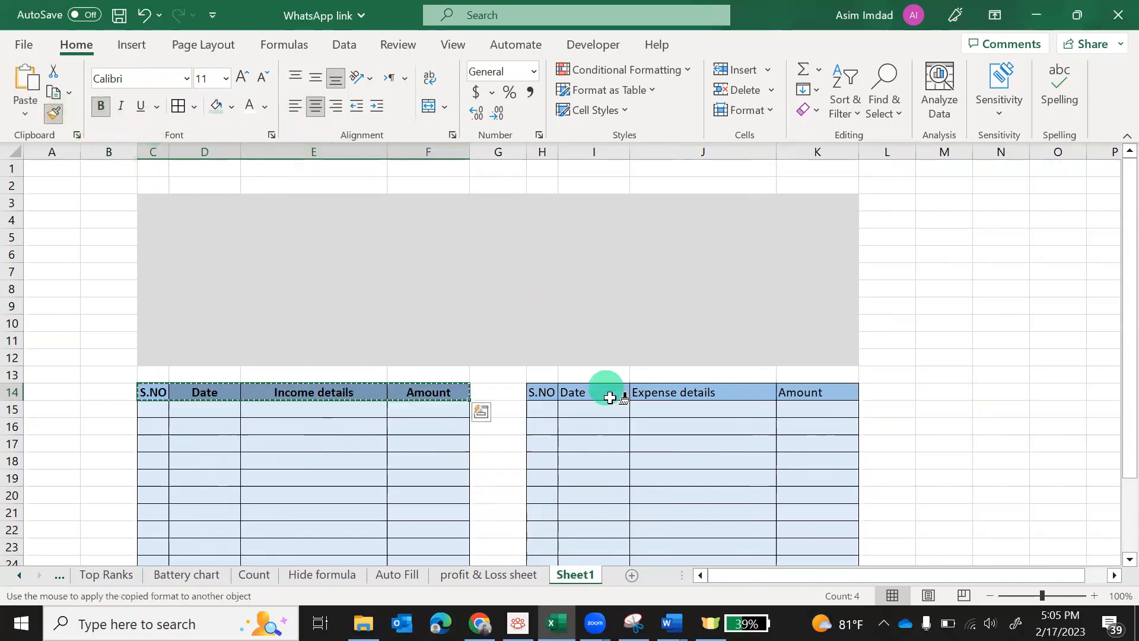
drag(540, 389, 803, 390)
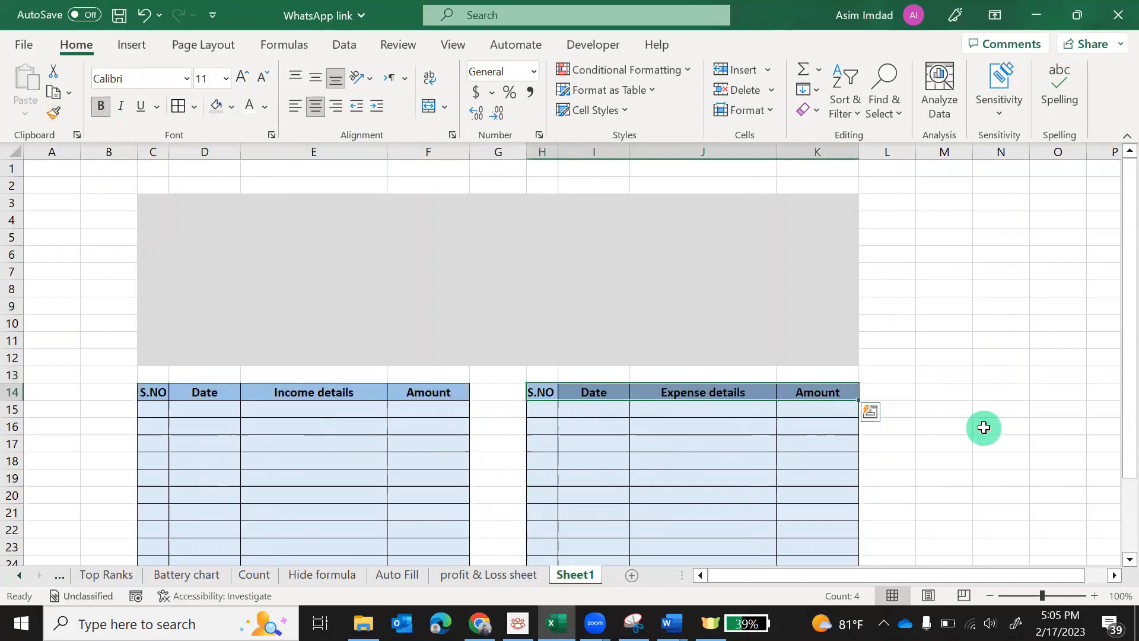
click(983, 428)
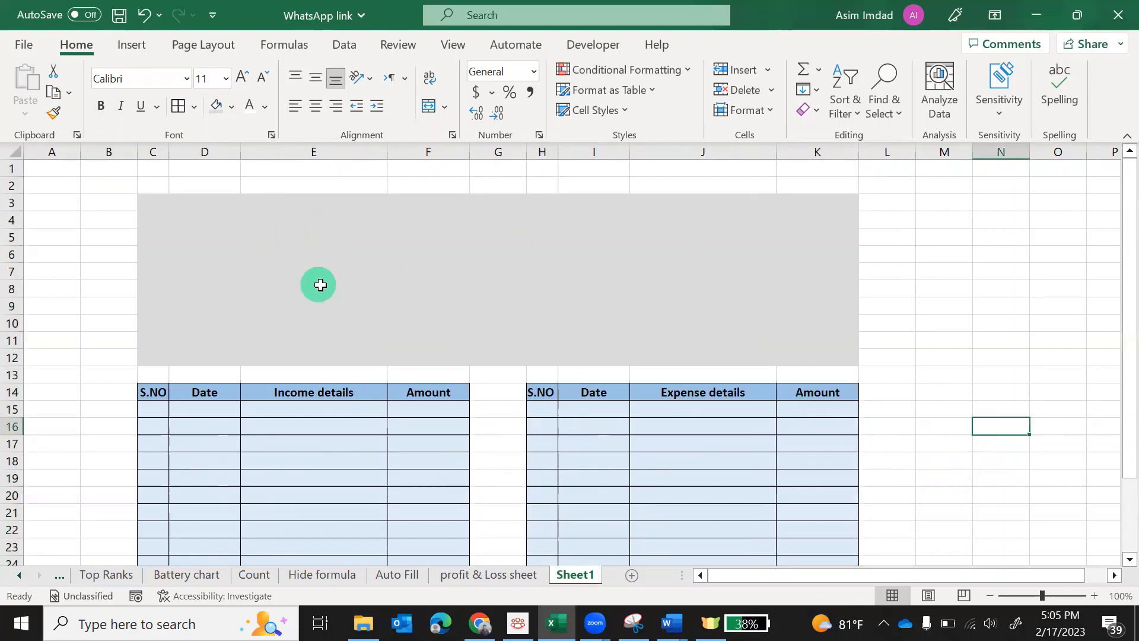
click(132, 47)
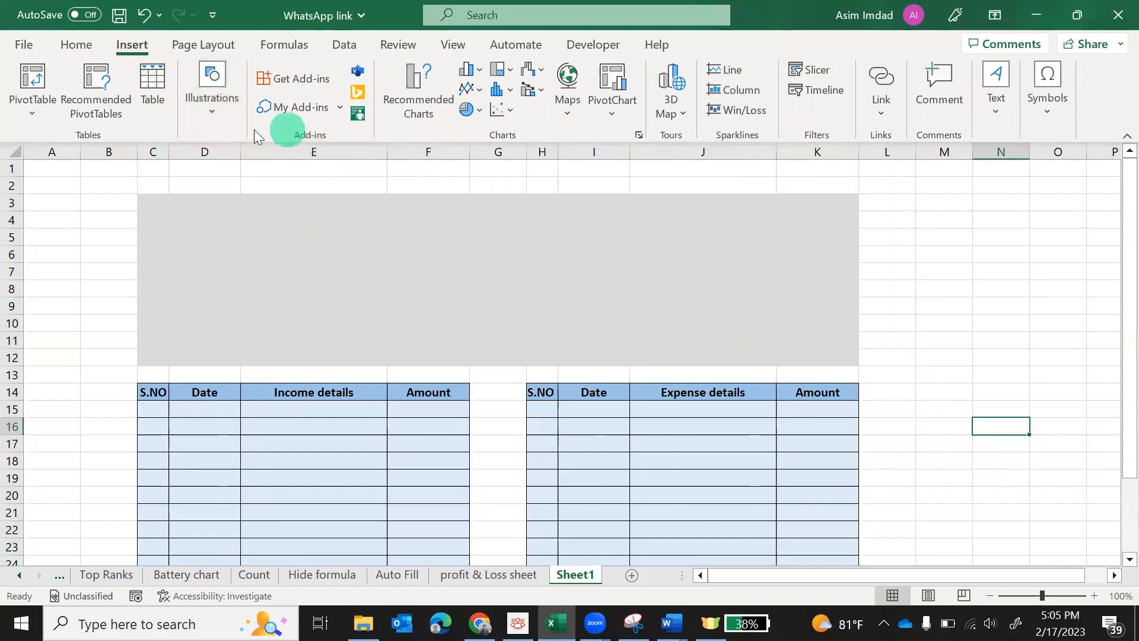
Draw a rectangle in the grey area with Automatic fill and a white outline
click(214, 118)
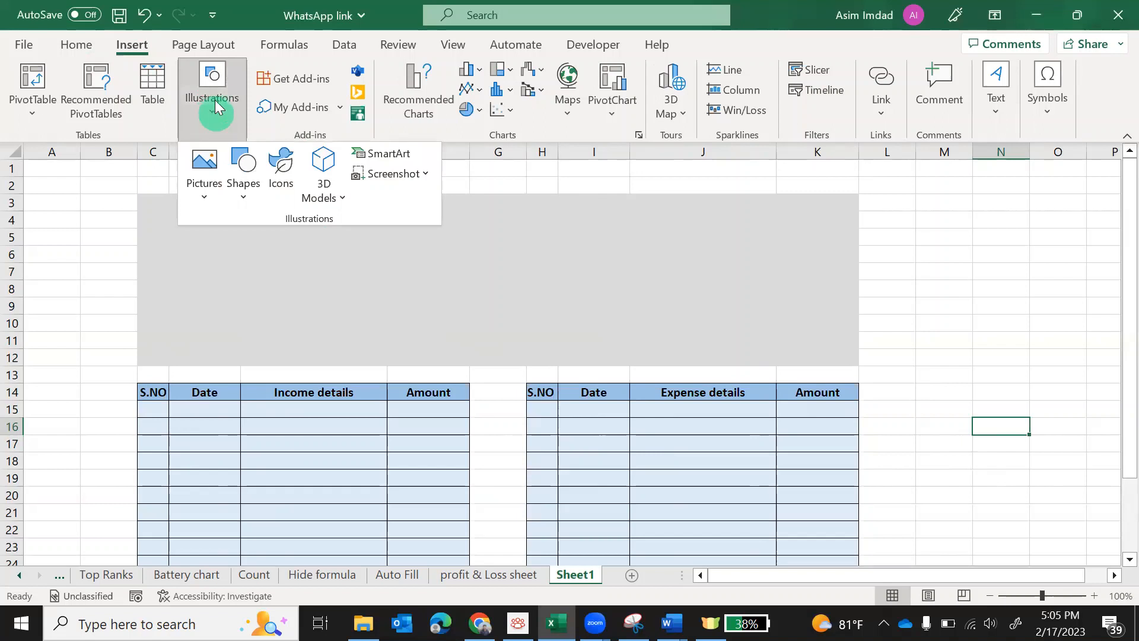
click(241, 200)
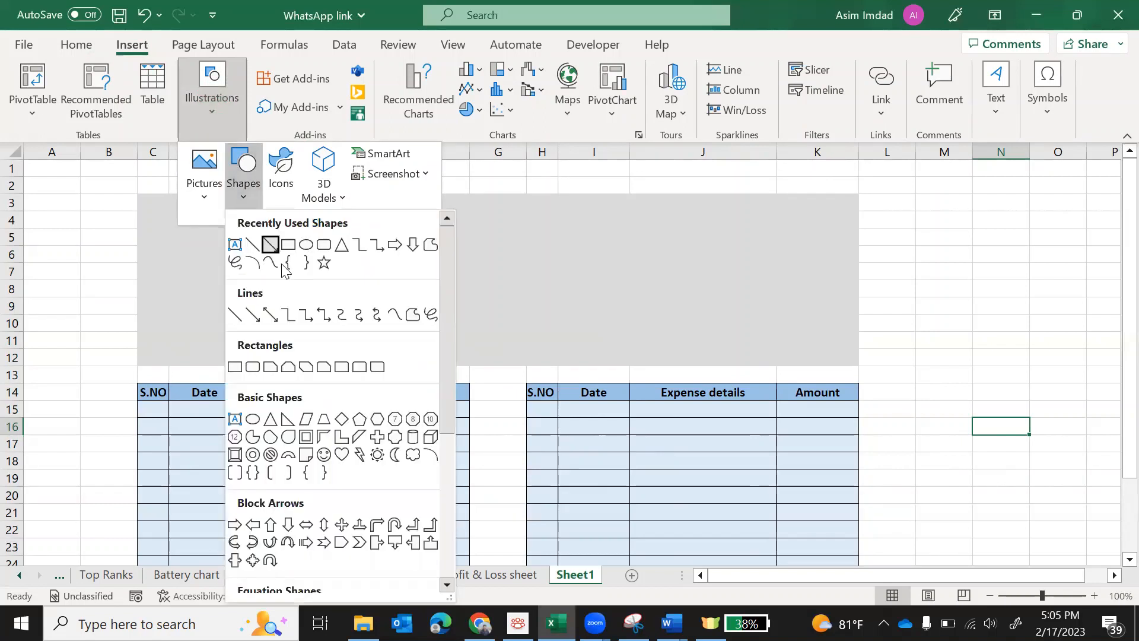
click(289, 246)
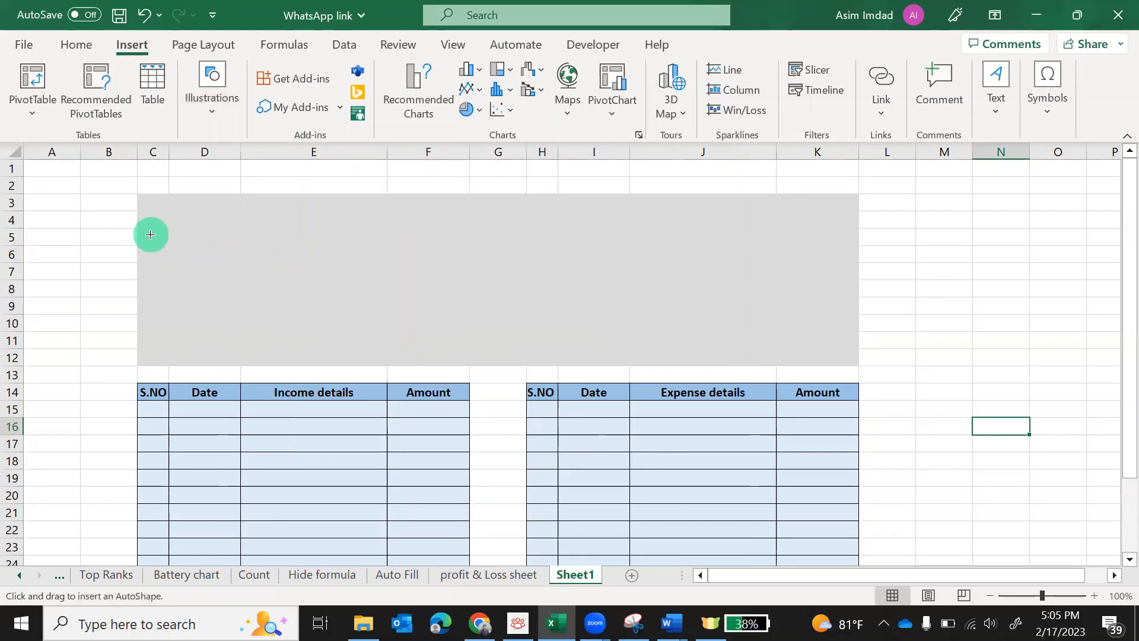
mouse_move(158, 223)
mouse_down()
mouse_move(190, 308)
mouse_move(295, 321)
mouse_up()
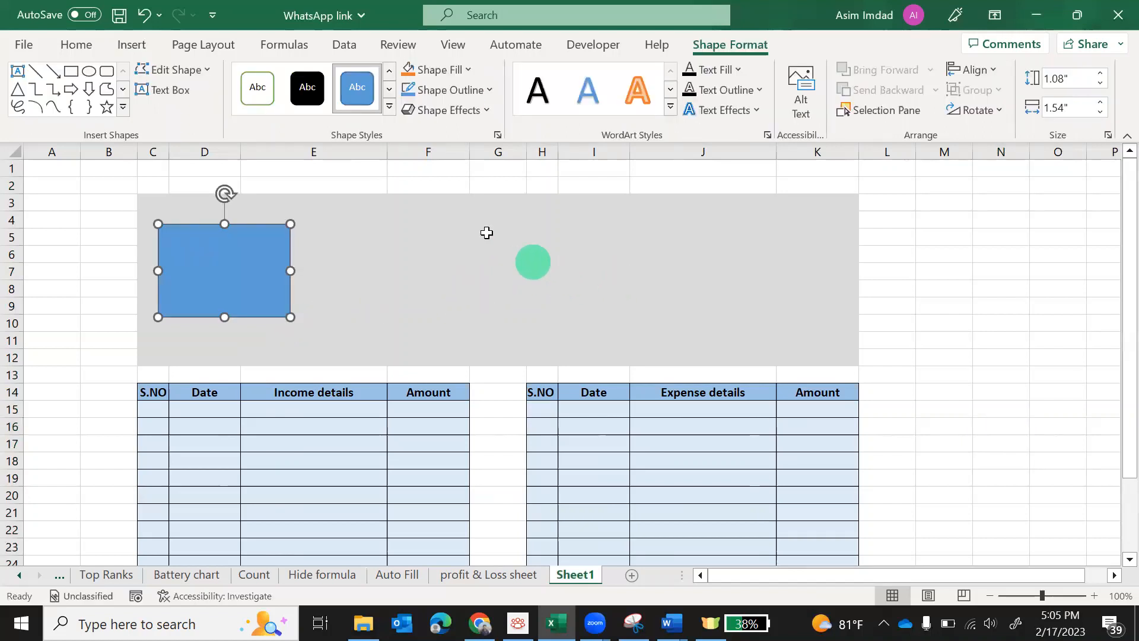
click(469, 72)
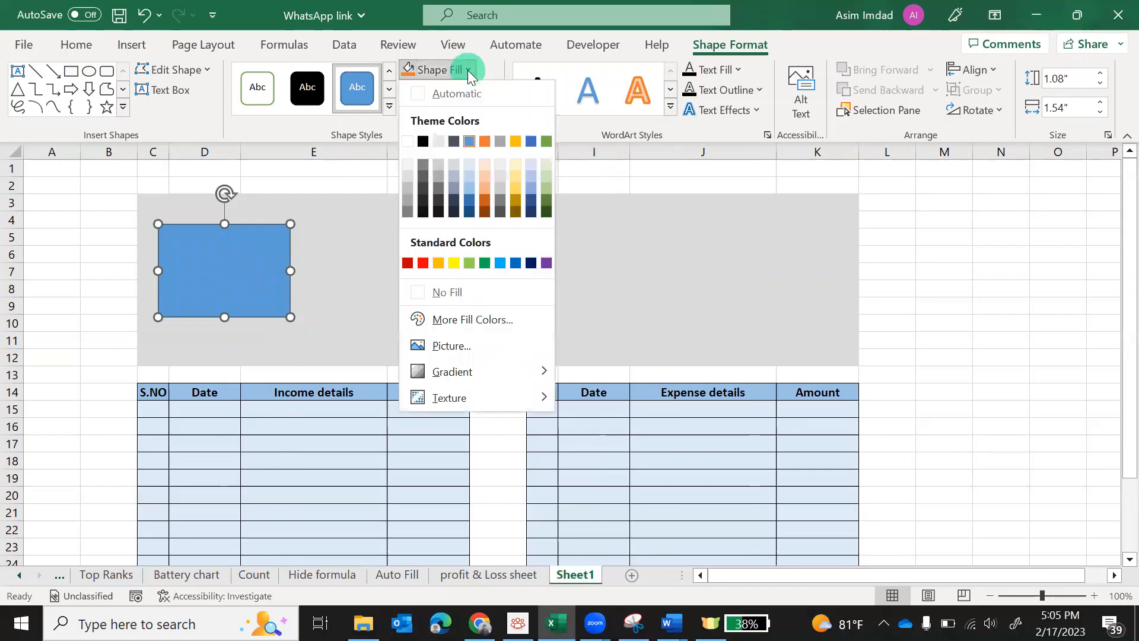
click(421, 93)
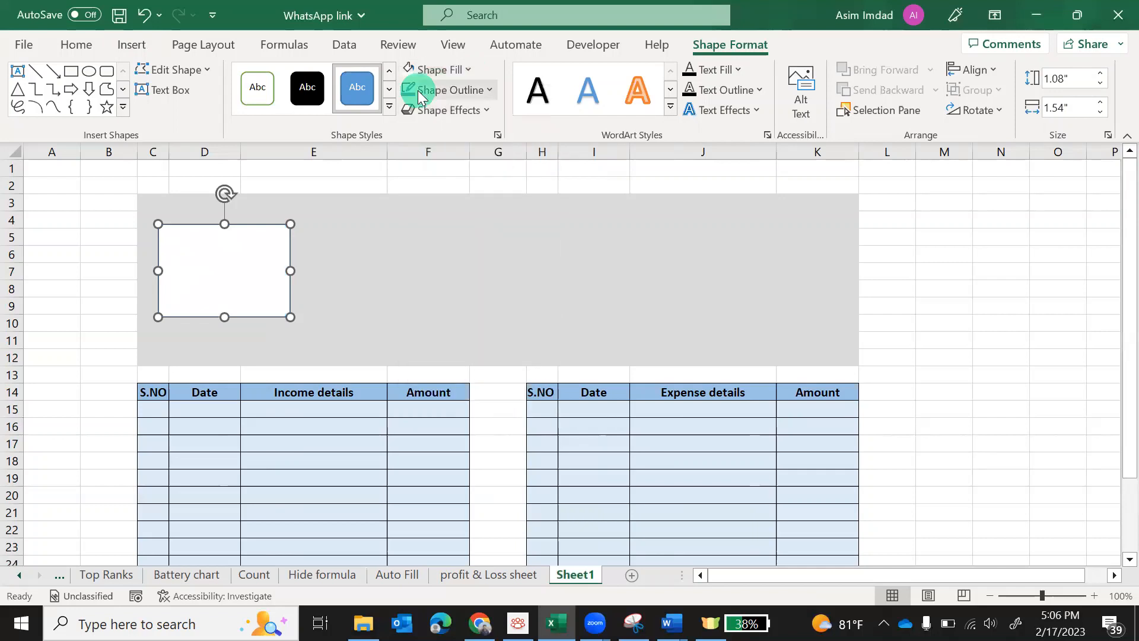
click(489, 91)
click(408, 161)
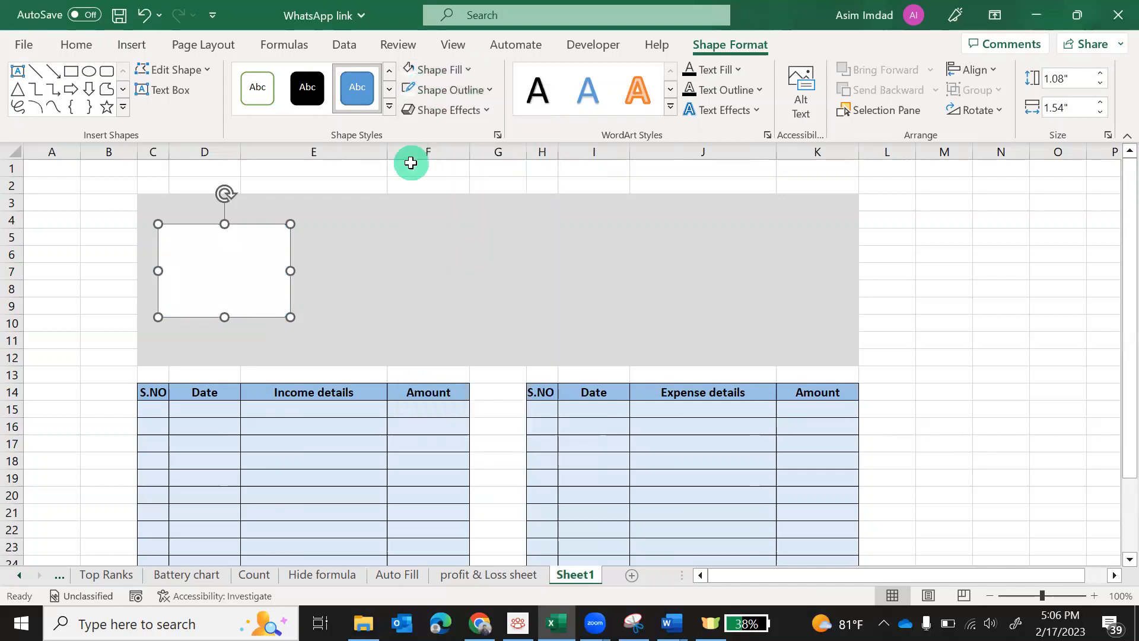
click(427, 288)
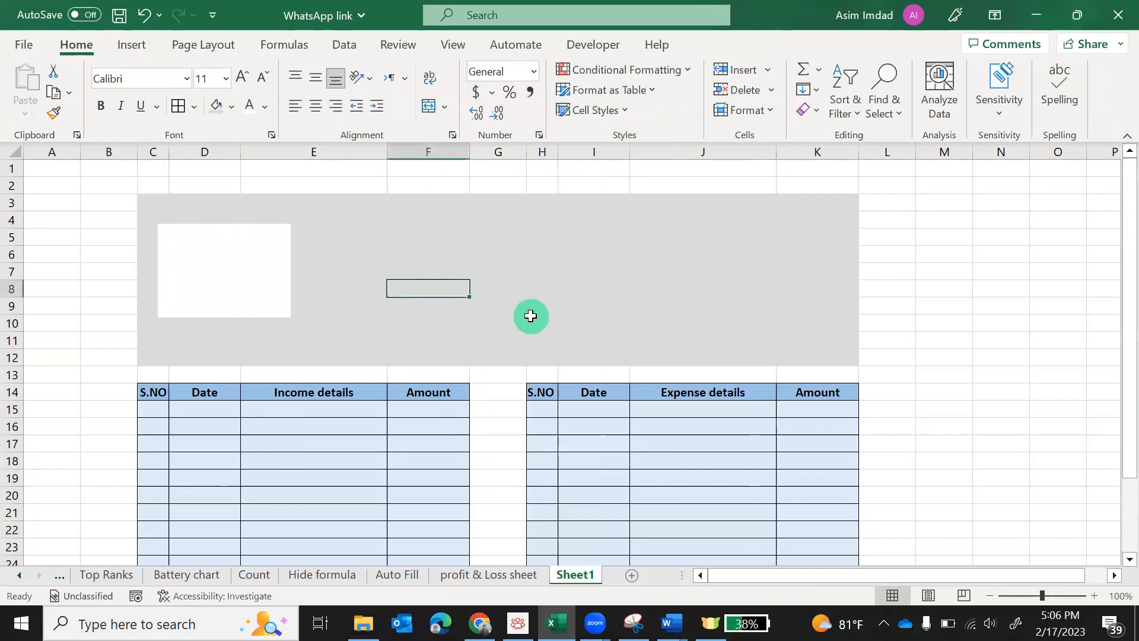
Resize the white card slightly wider and shorter and place a text box inside it
click(285, 305)
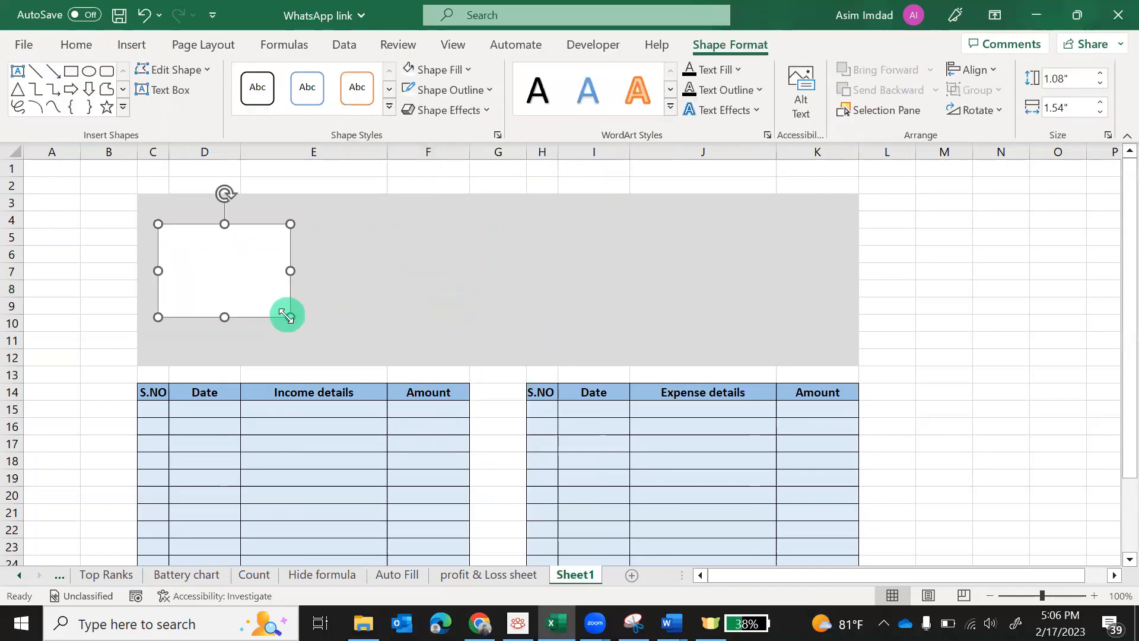
drag(286, 316, 304, 311)
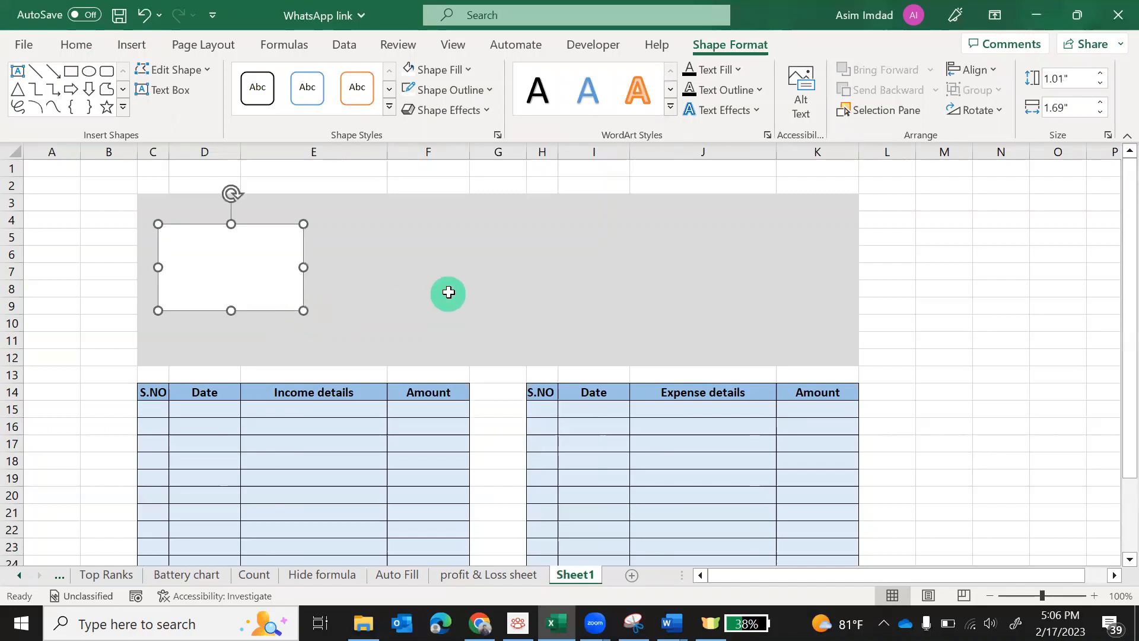
click(447, 291)
click(253, 249)
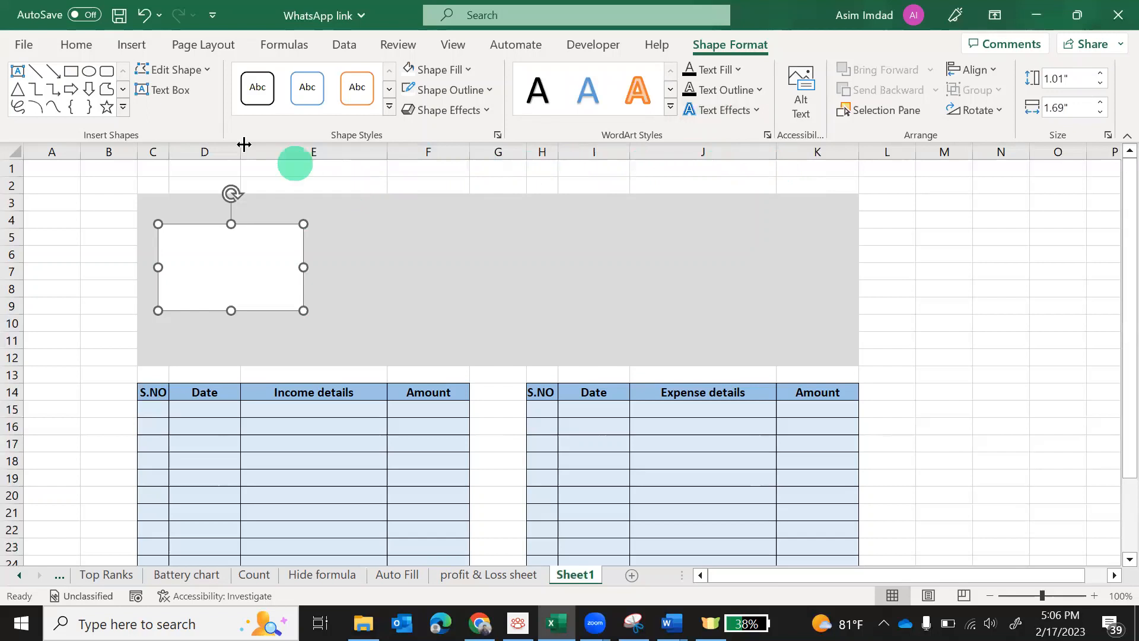
click(174, 94)
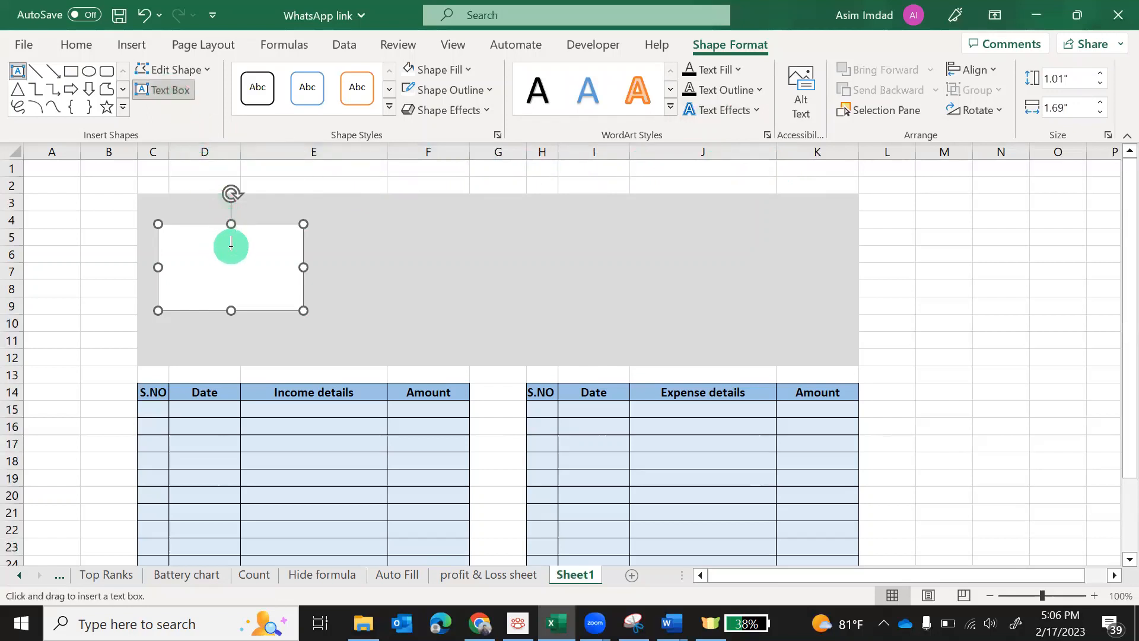
click(229, 242)
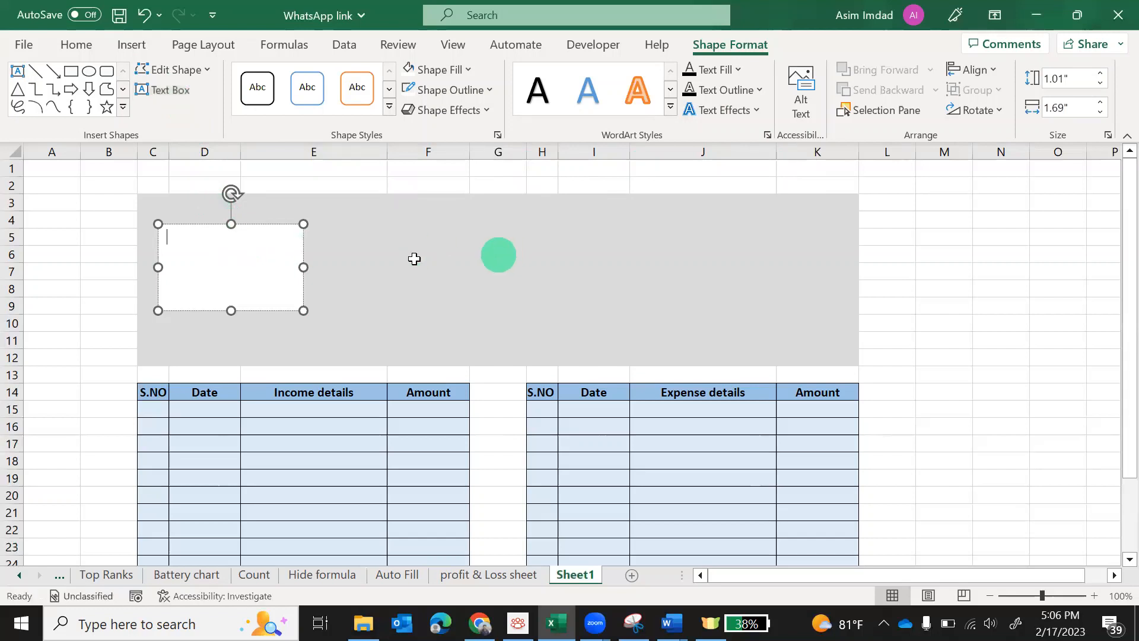
click(379, 237)
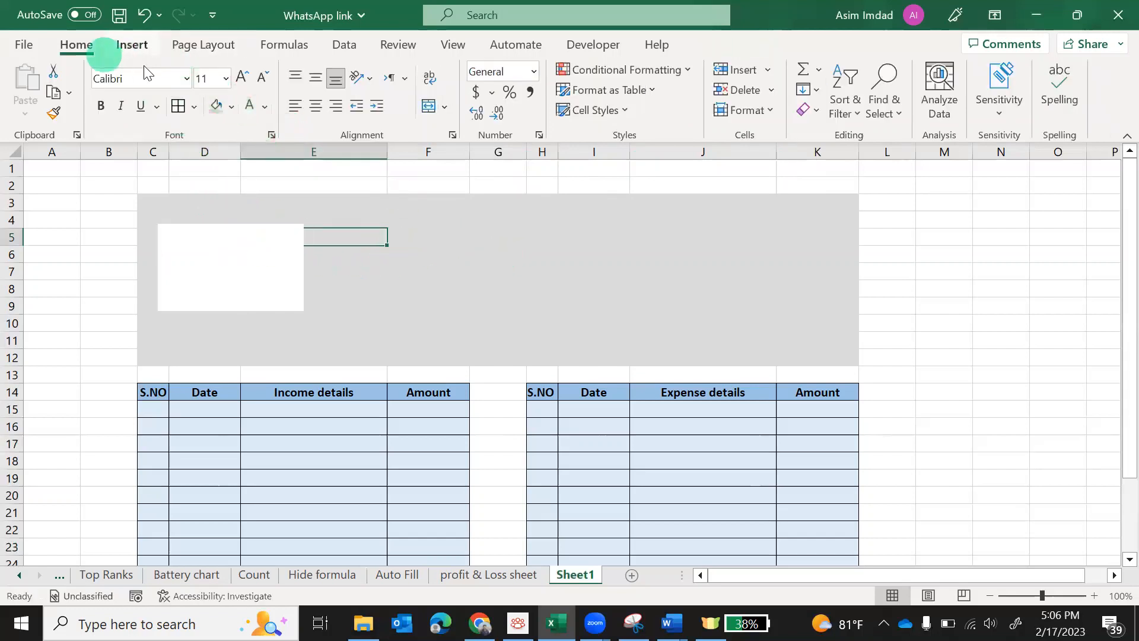
Draw a small 0.31" by 0.93" rectangle inside the white card and nudge it into place
click(130, 51)
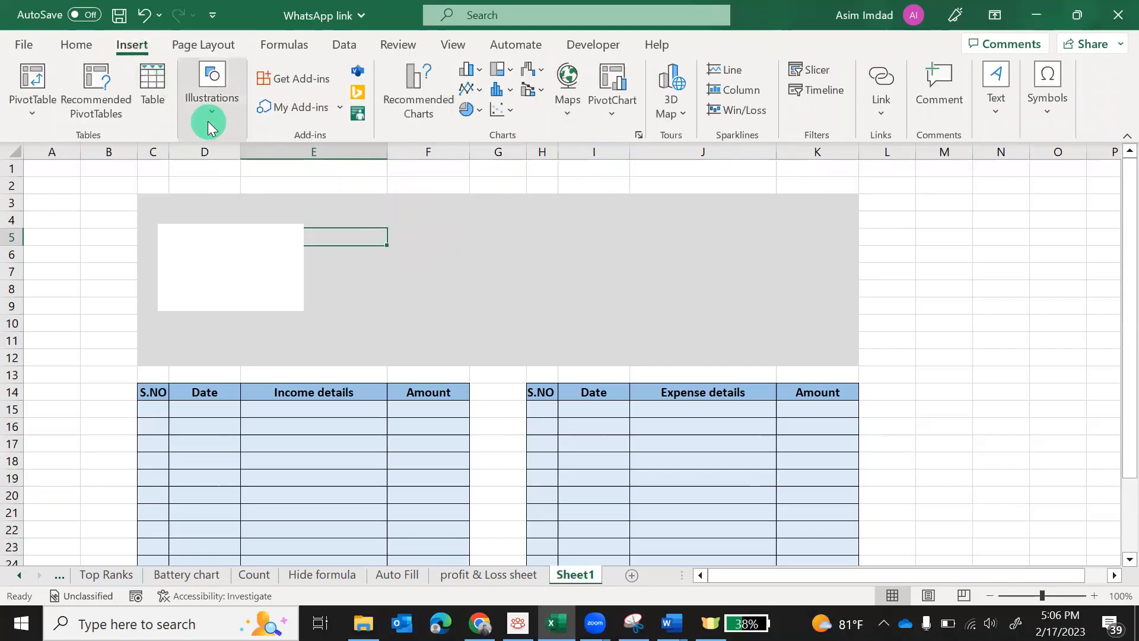
click(214, 108)
click(242, 194)
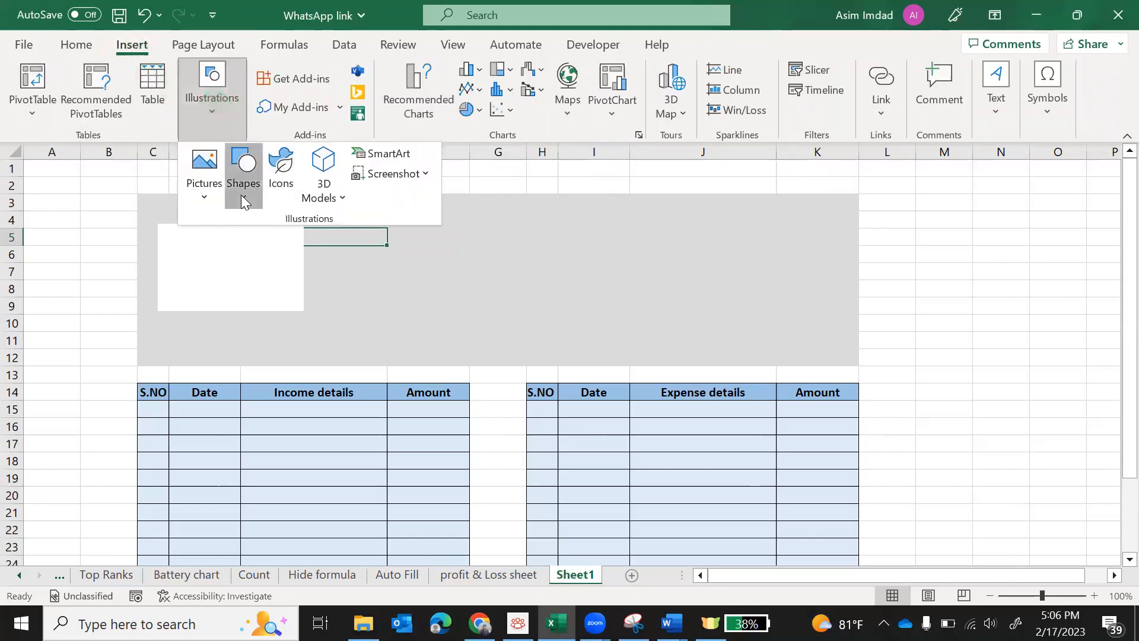
click(287, 244)
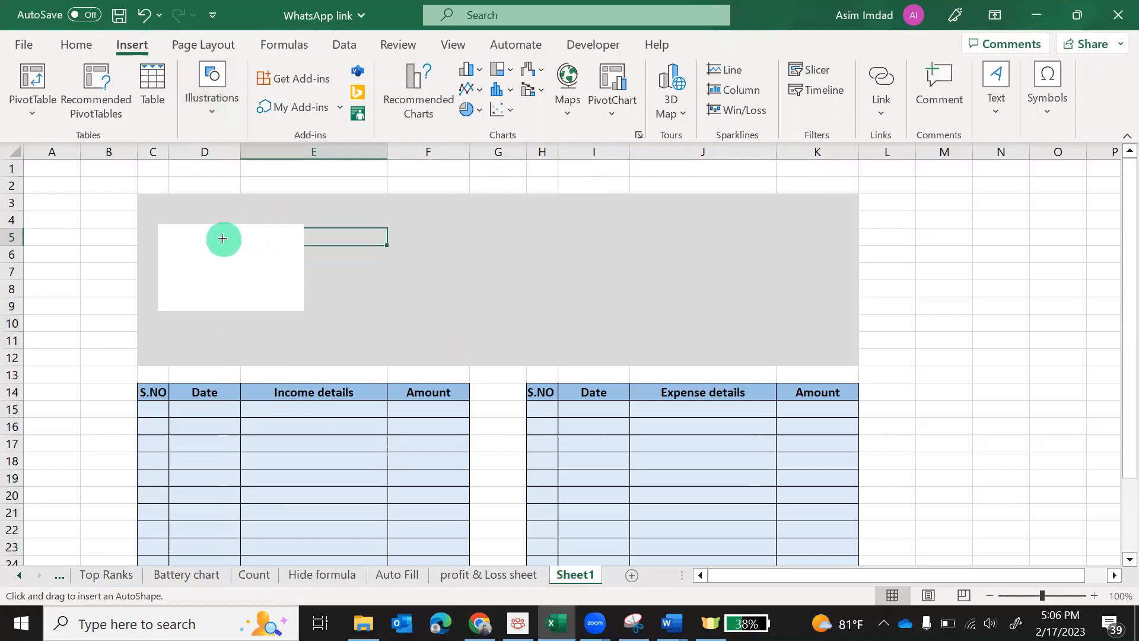
drag(214, 232, 294, 259)
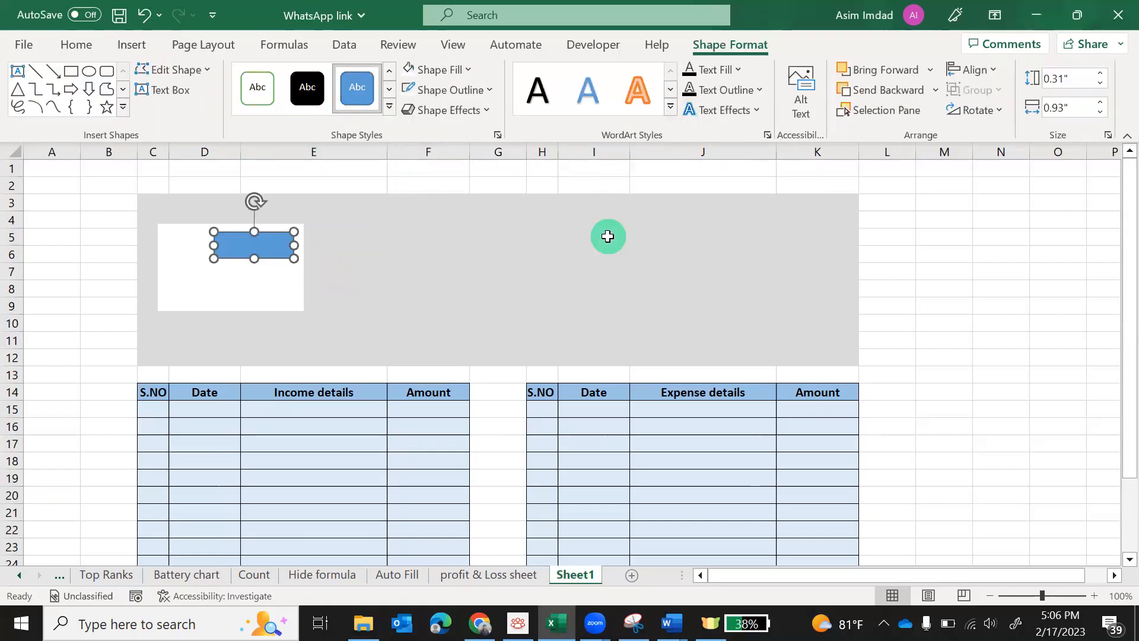
key(Right)
key(Right)
key(Right)
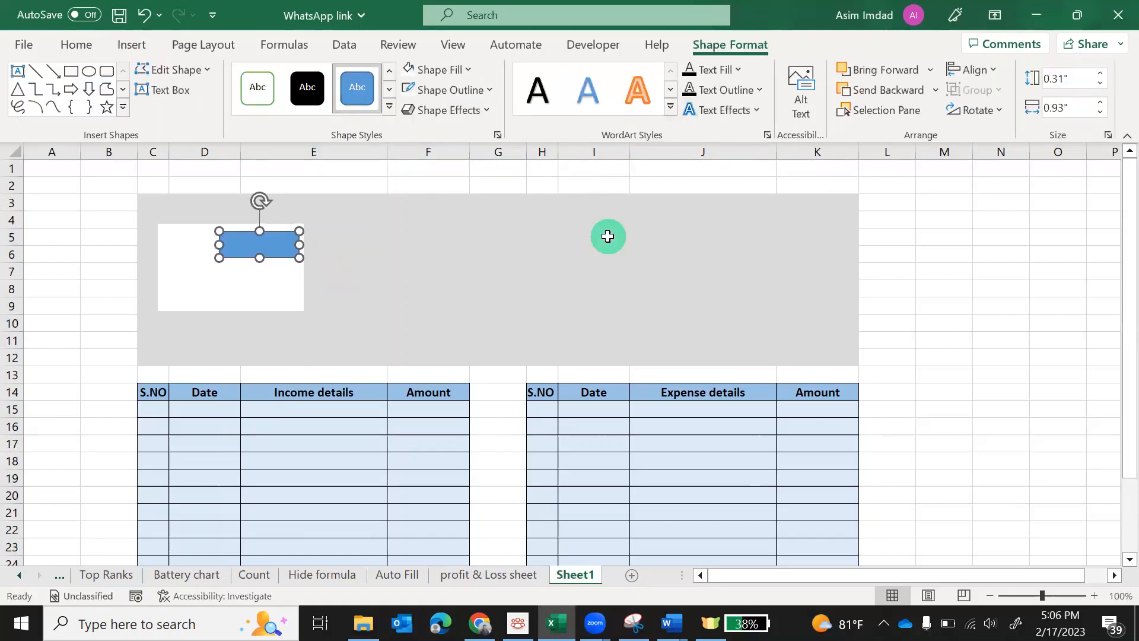
key(Up)
key(Up)
key(Up)
key(Right)
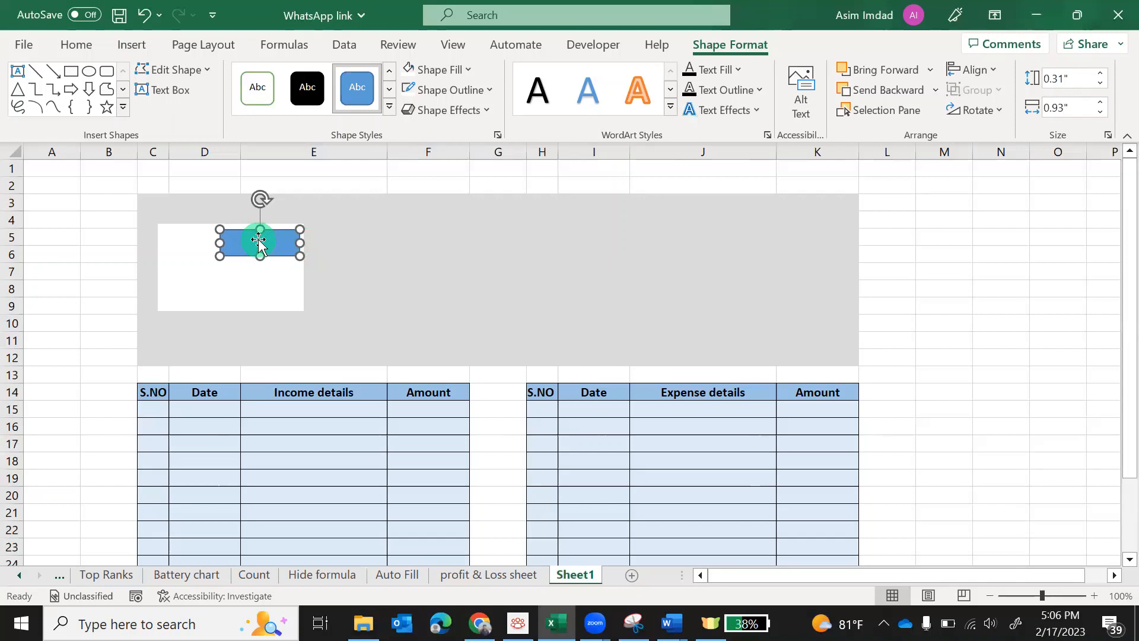
Type 'Income' into the rectangle and make it black, 14-point text
click(161, 91)
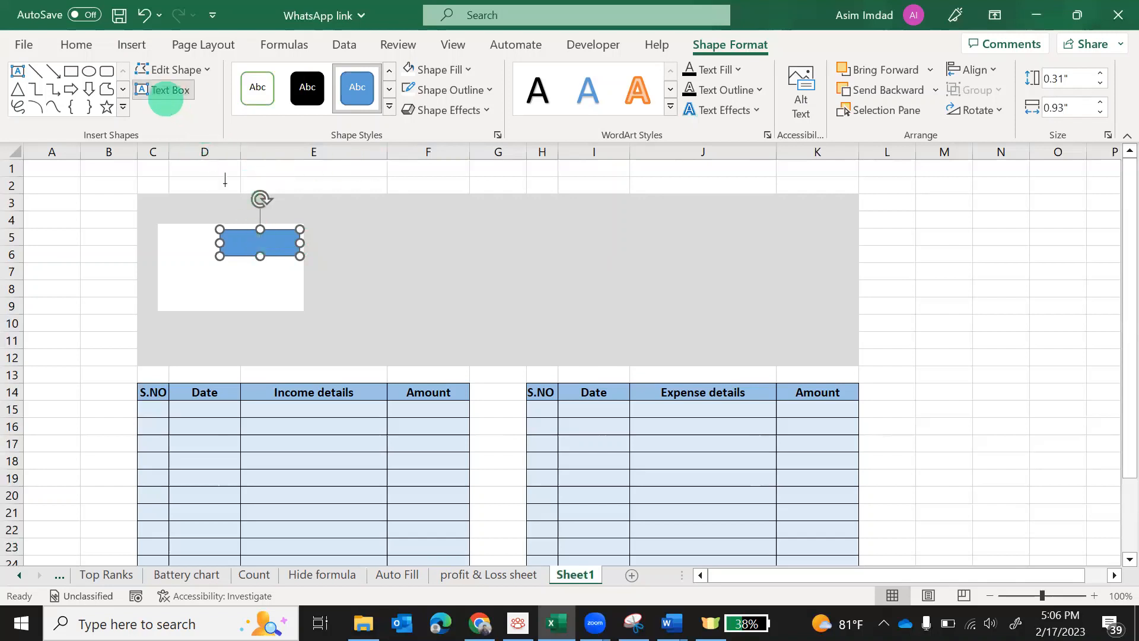
click(262, 247)
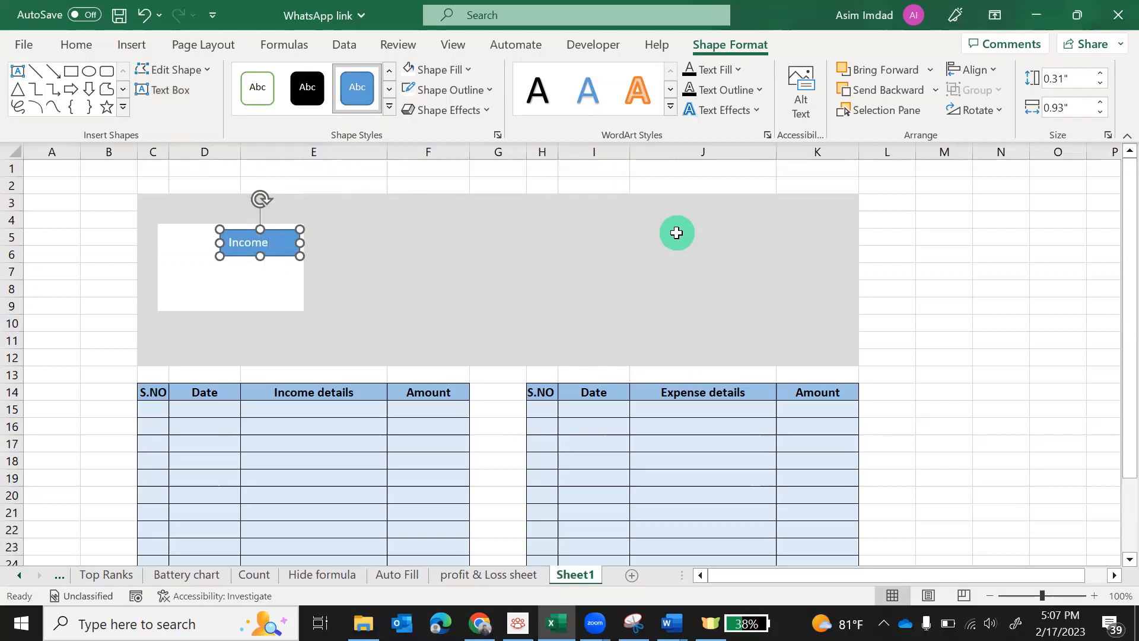
double_click(245, 242)
click(76, 44)
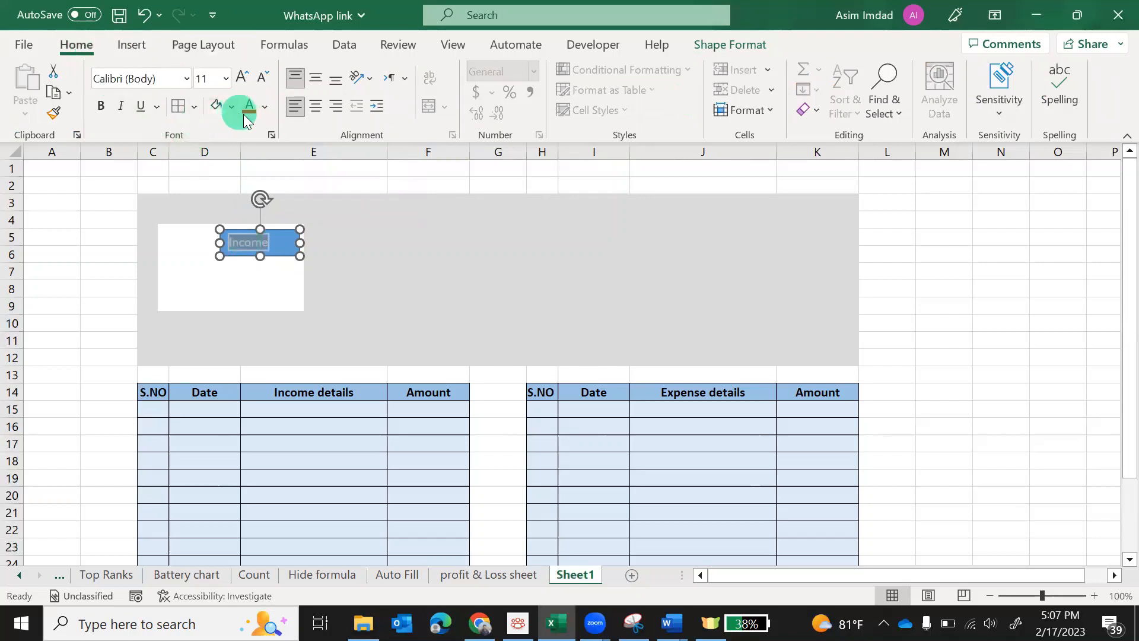
click(264, 107)
click(260, 127)
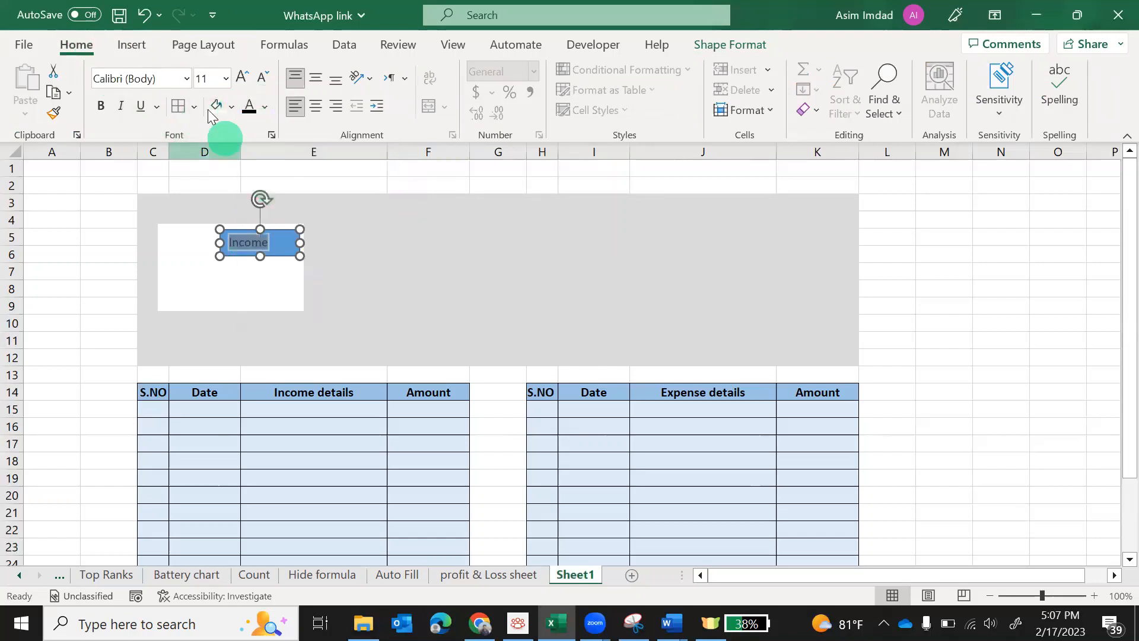
click(242, 77)
click(242, 77)
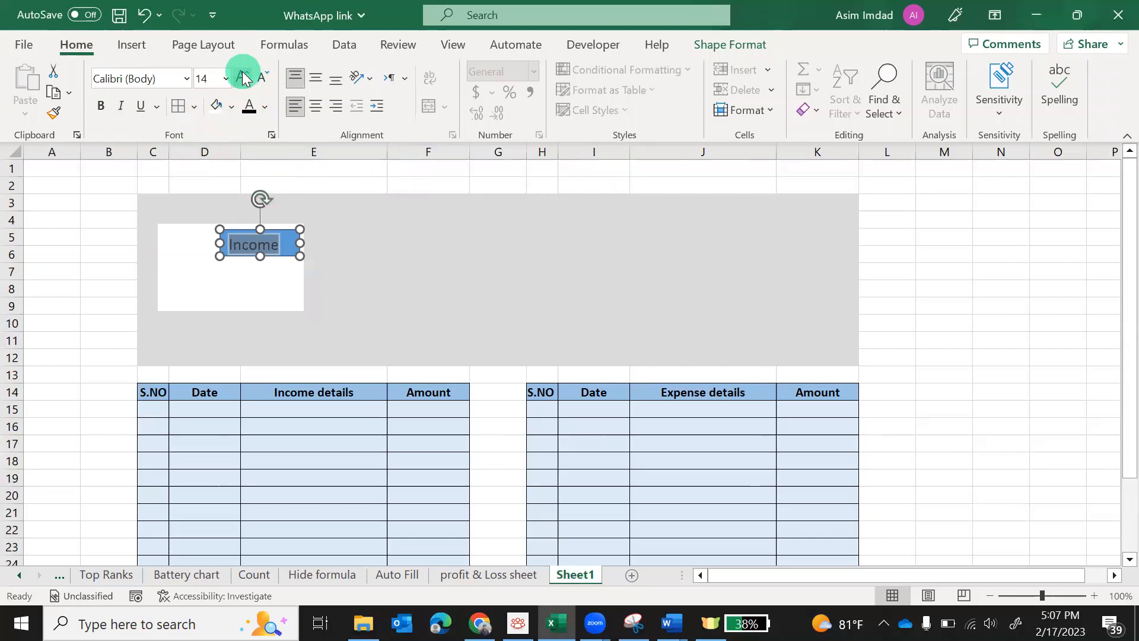
Resize the Income box to fit the word, remove its blue fill, and nudge it into place
drag(299, 244, 288, 245)
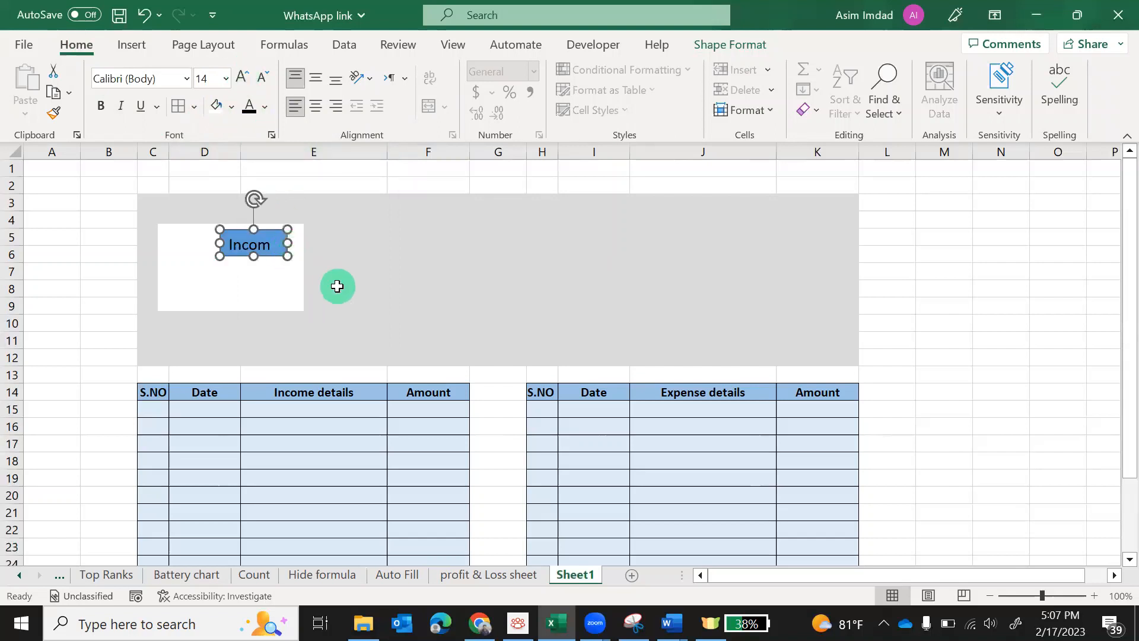
drag(287, 241, 295, 243)
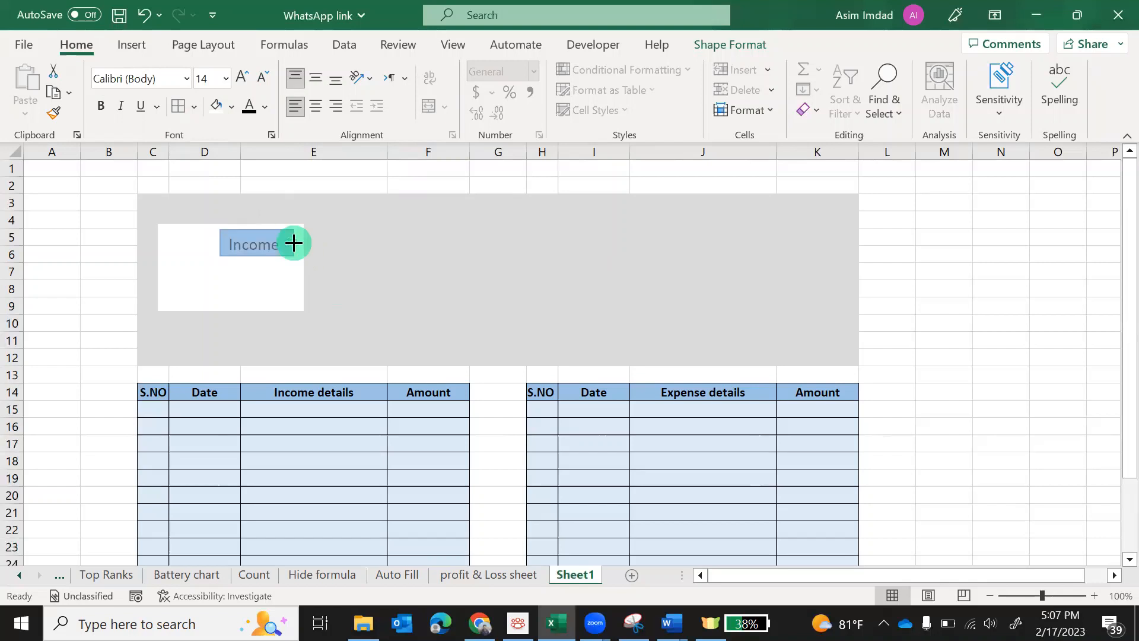
click(142, 48)
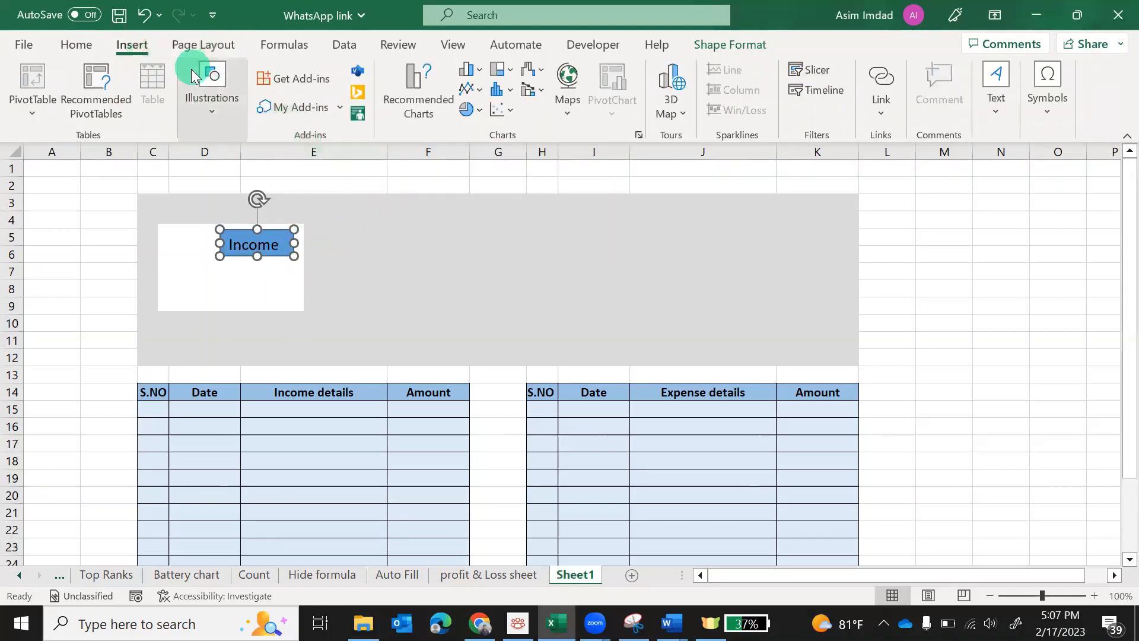
click(211, 115)
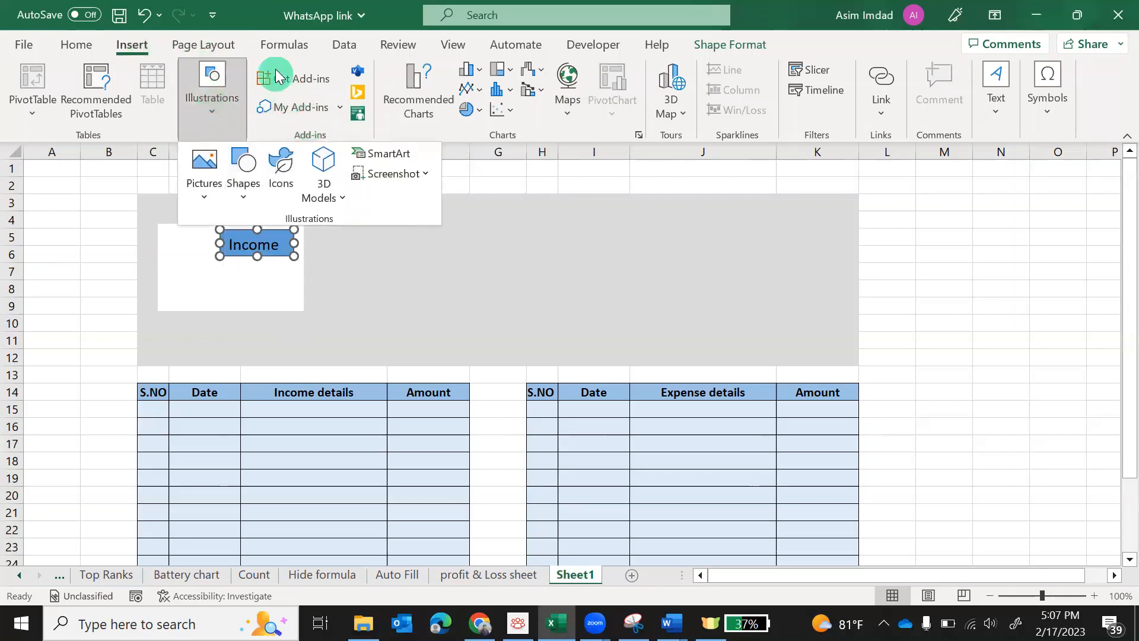
click(729, 45)
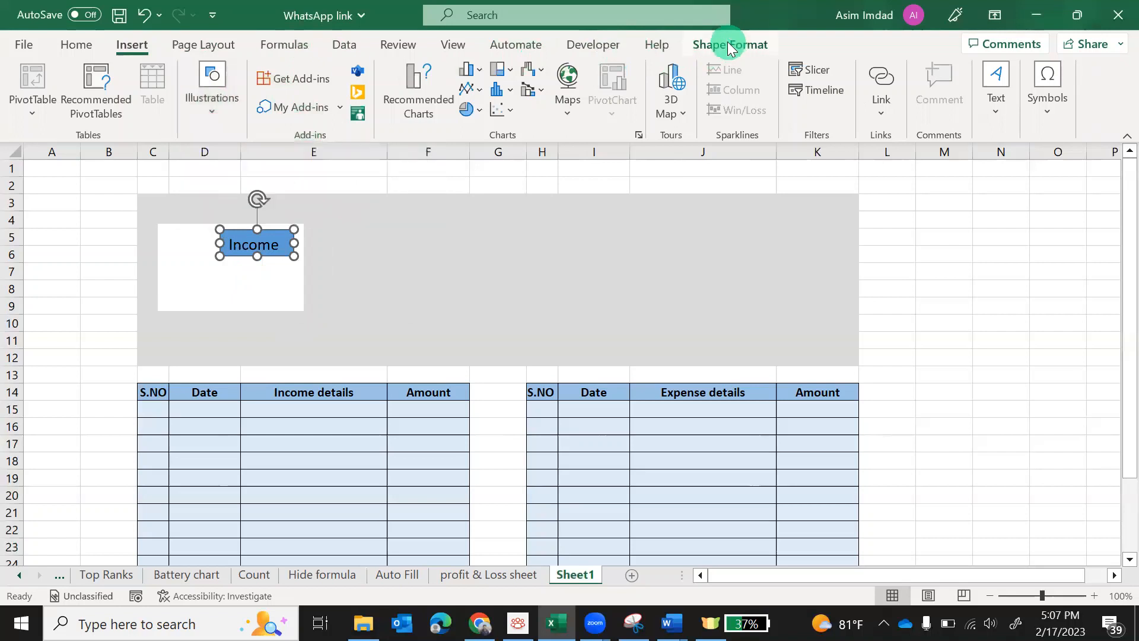
click(730, 44)
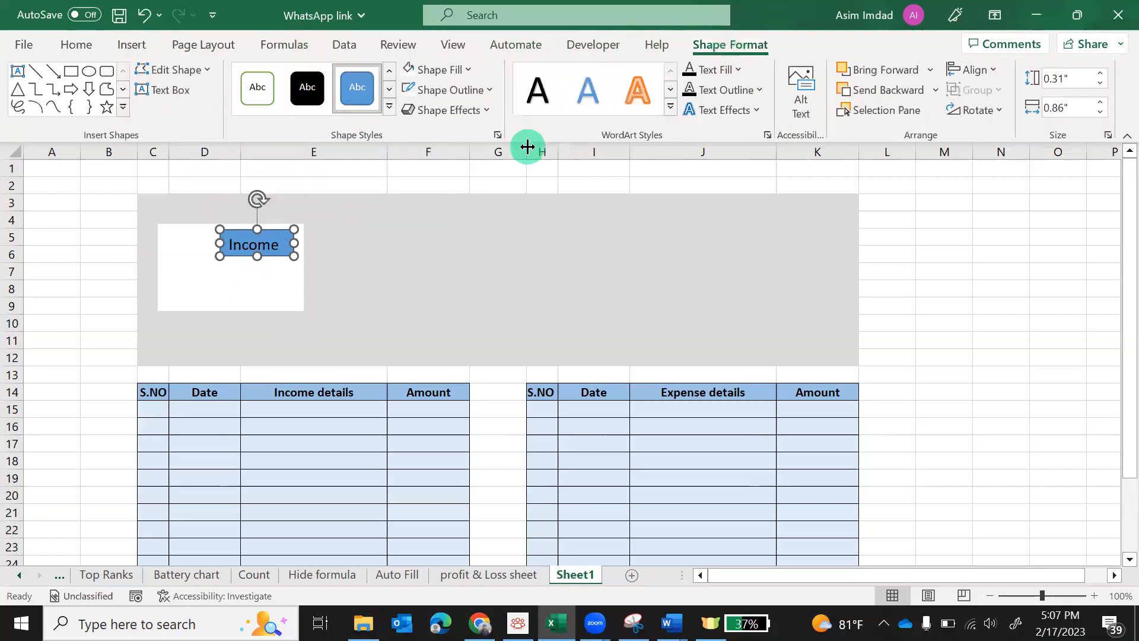
click(409, 67)
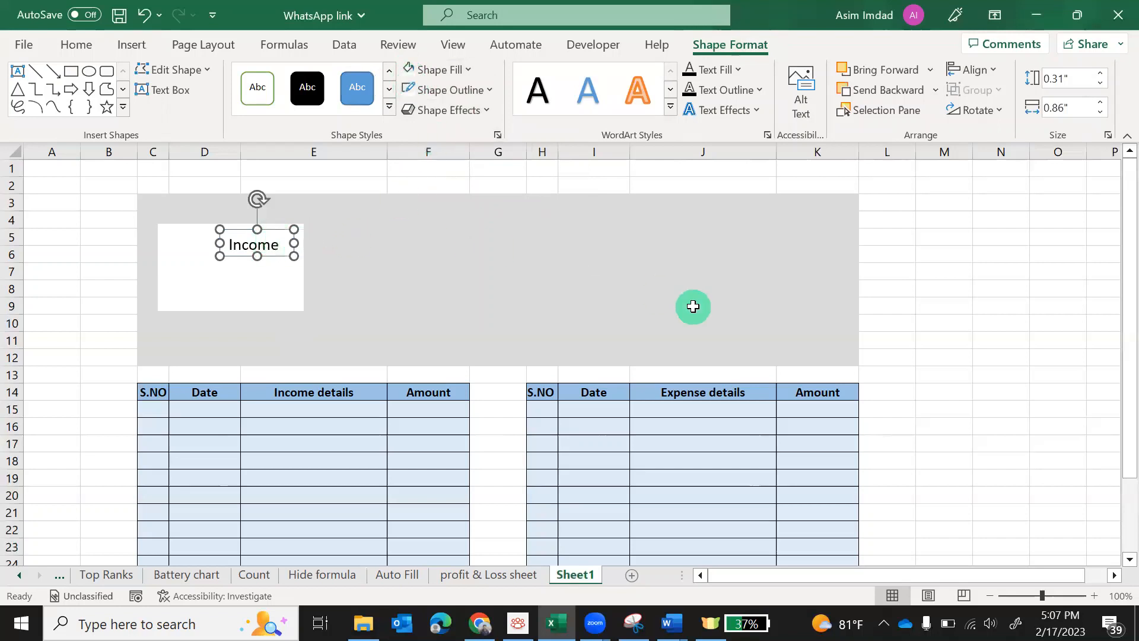
key(Up)
key(Up)
key(Up)
key(Up)
key(Up)
key(Up)
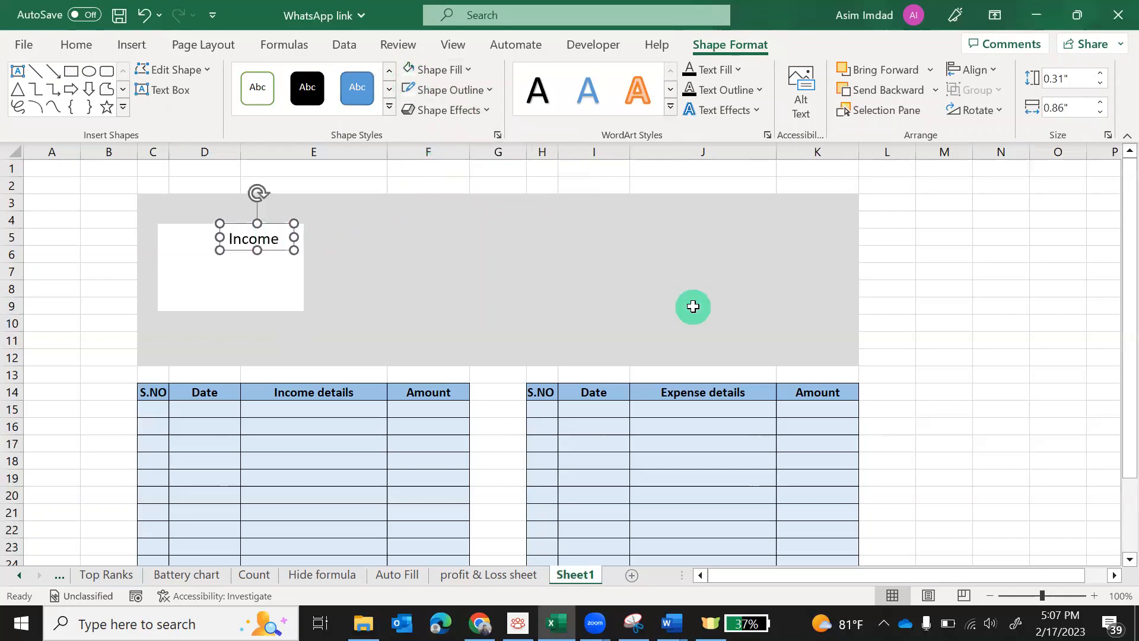
key(Right)
key(Right)
key(Right)
key(Right)
key(Right)
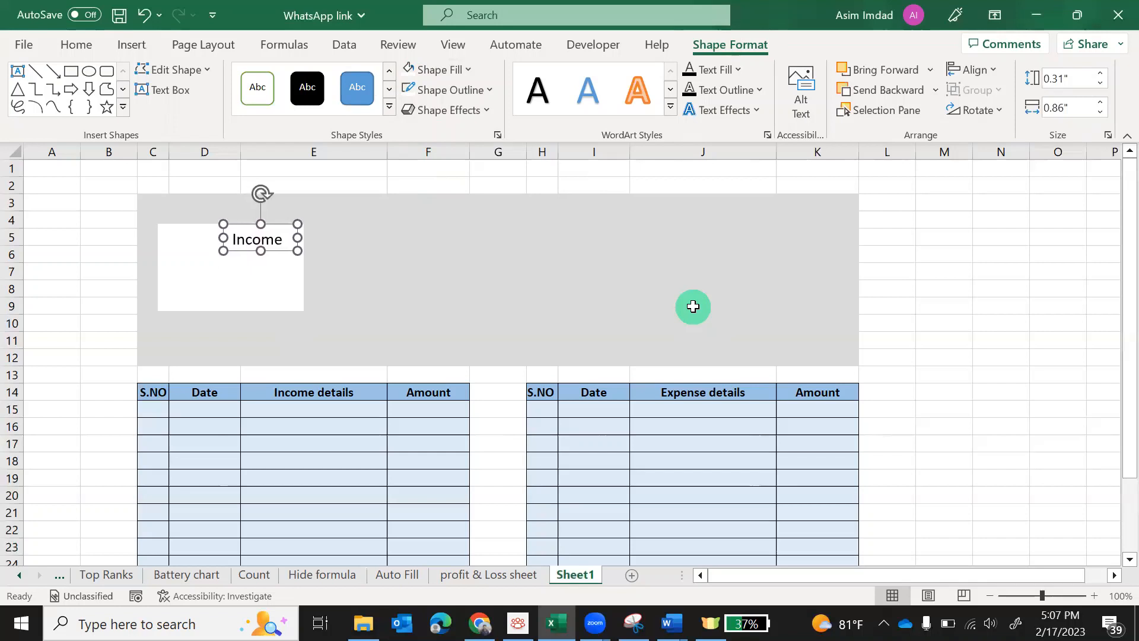
key(Right)
key(Right)
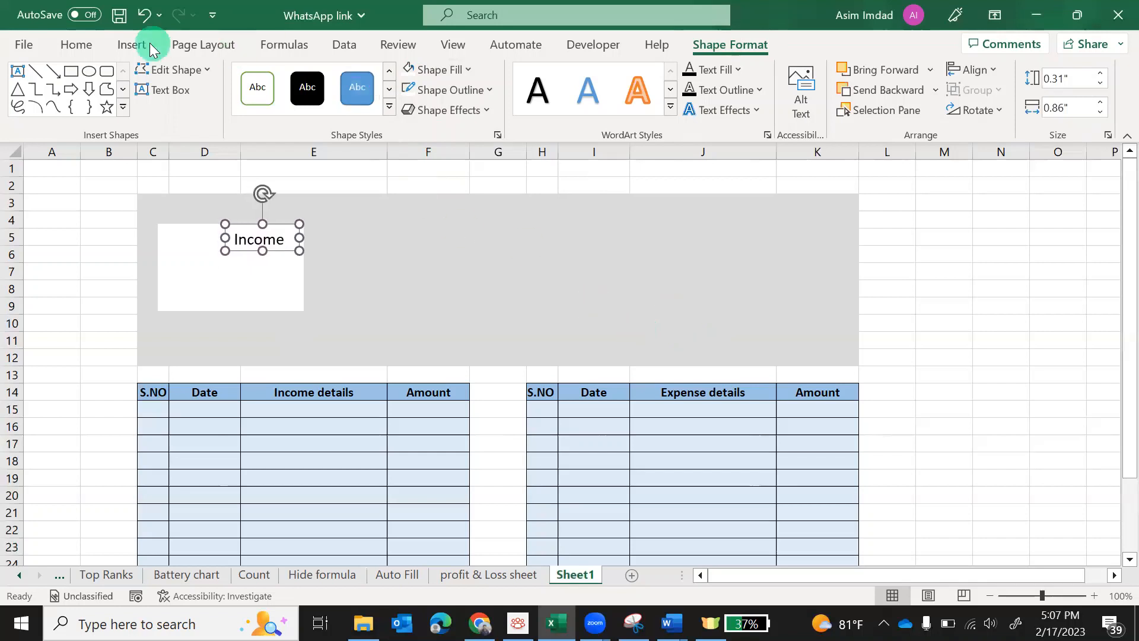
Give the word Income a green font colour and bold weight
click(76, 44)
double_click(241, 238)
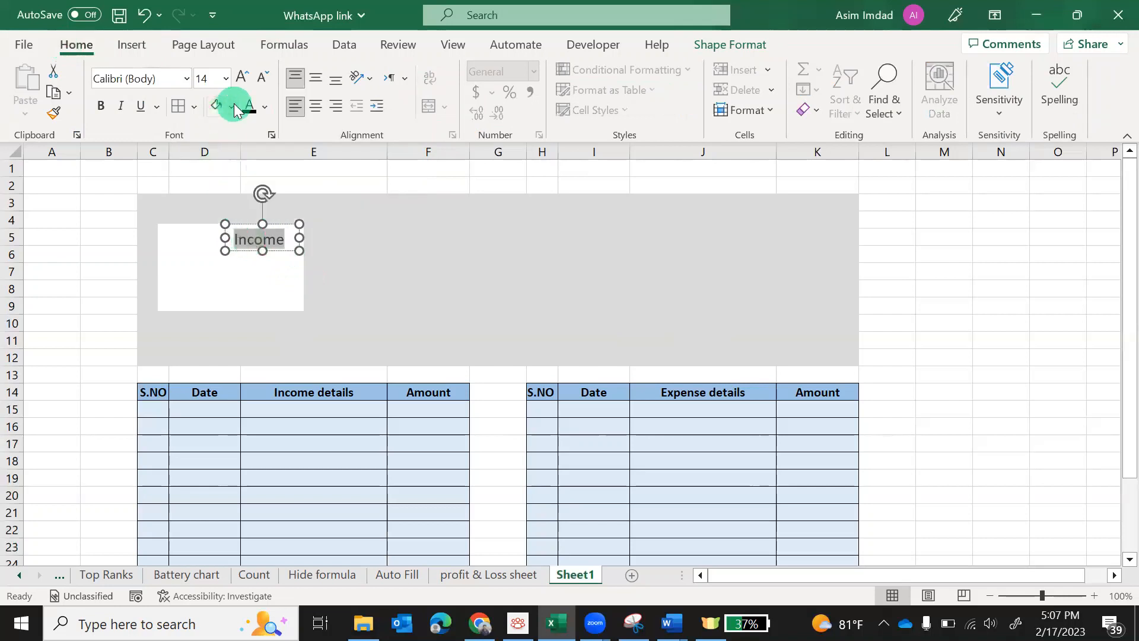
click(264, 108)
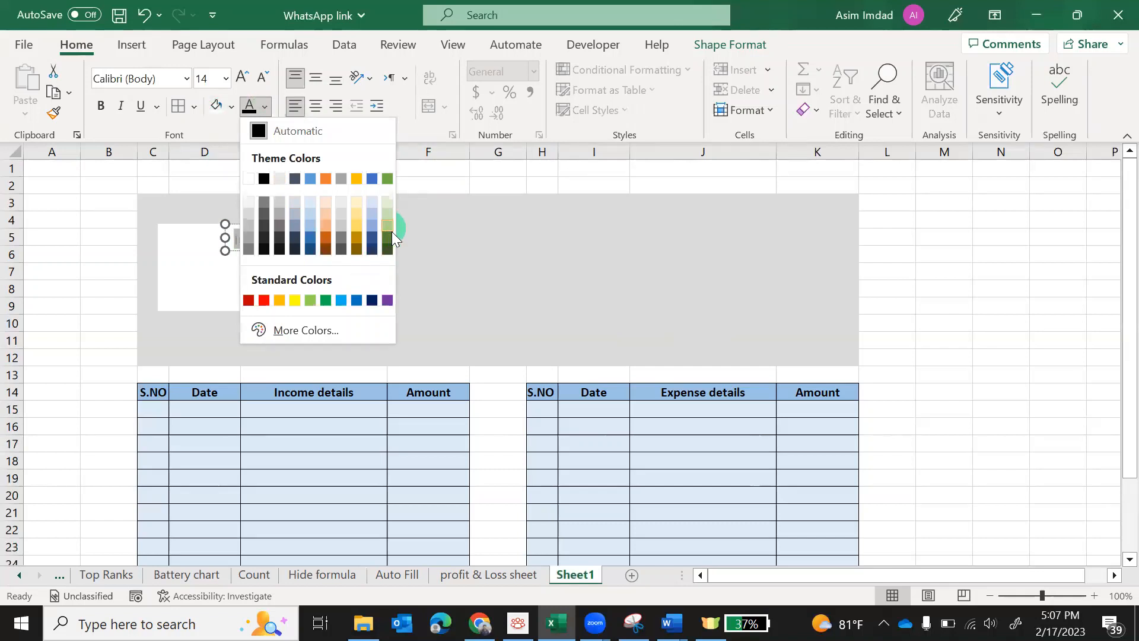
click(385, 179)
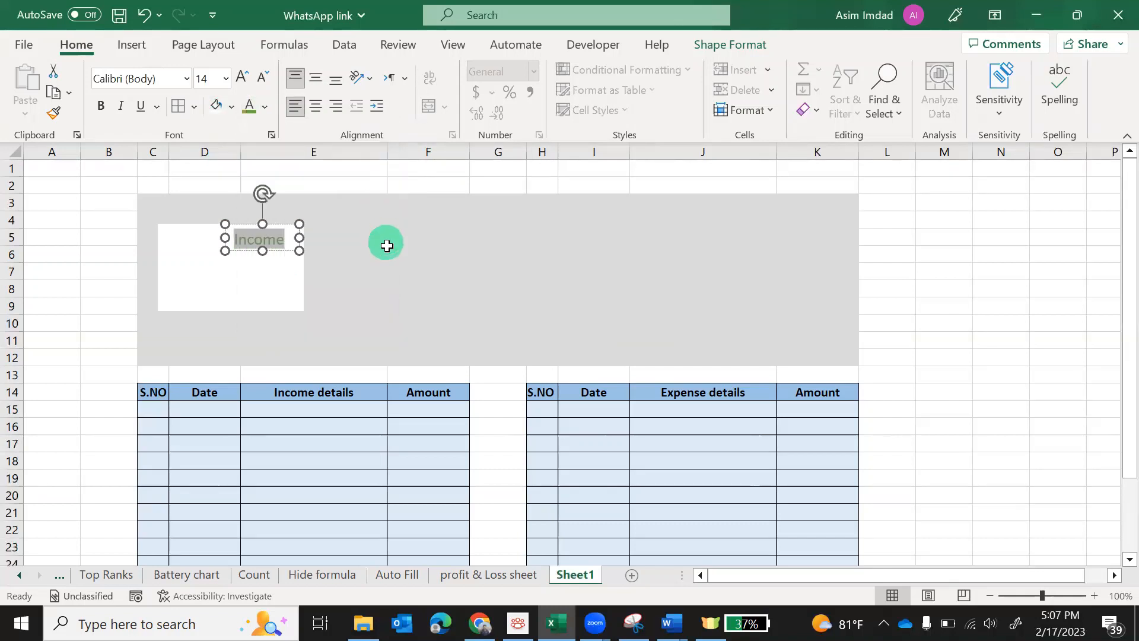
click(101, 106)
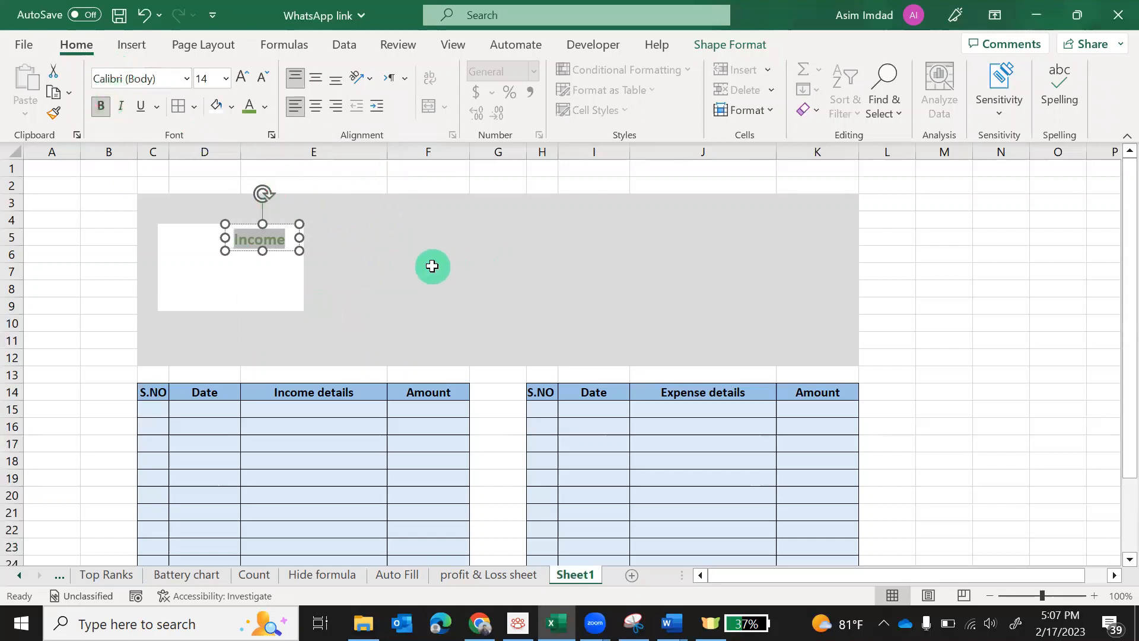
click(431, 266)
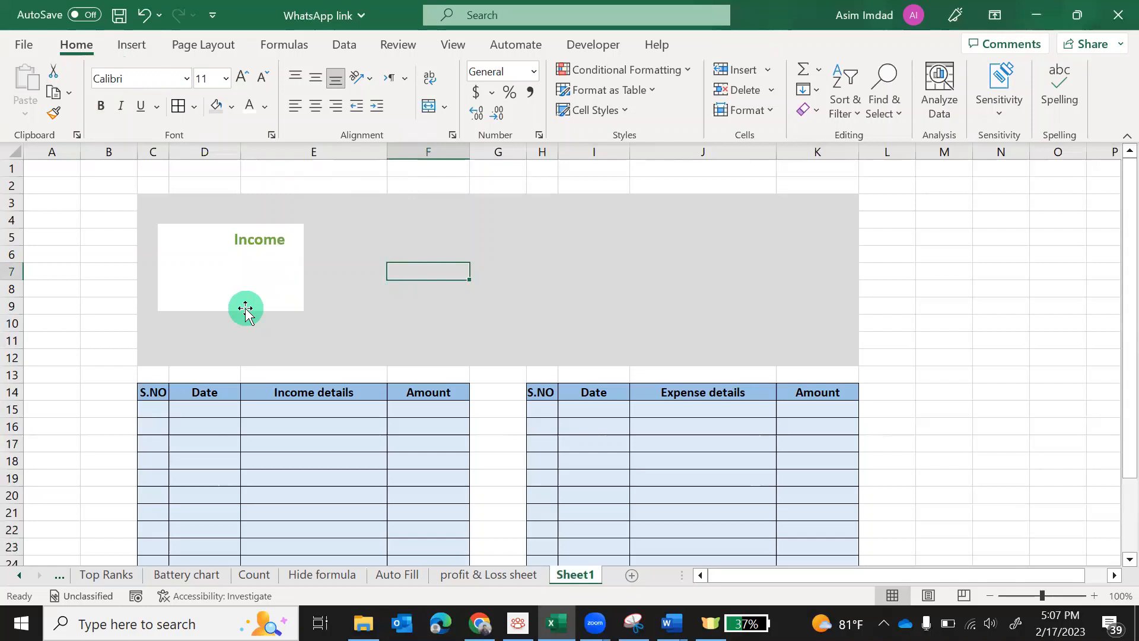
Draw a rectangle beneath the Income label and widen it leftward across the card
click(136, 42)
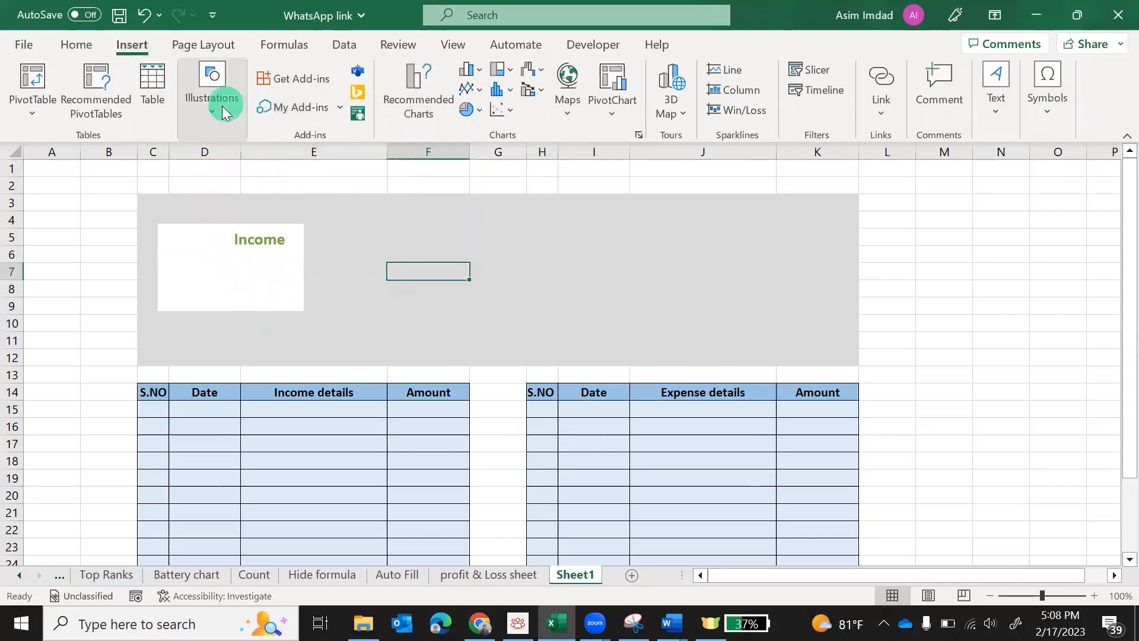
click(206, 117)
click(240, 192)
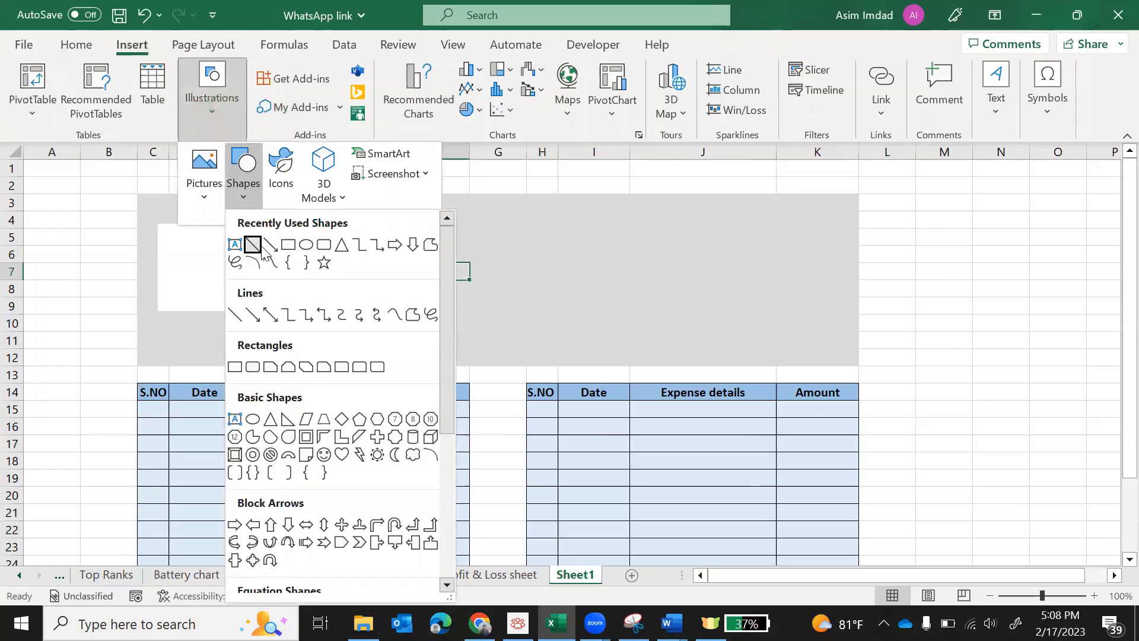
click(285, 245)
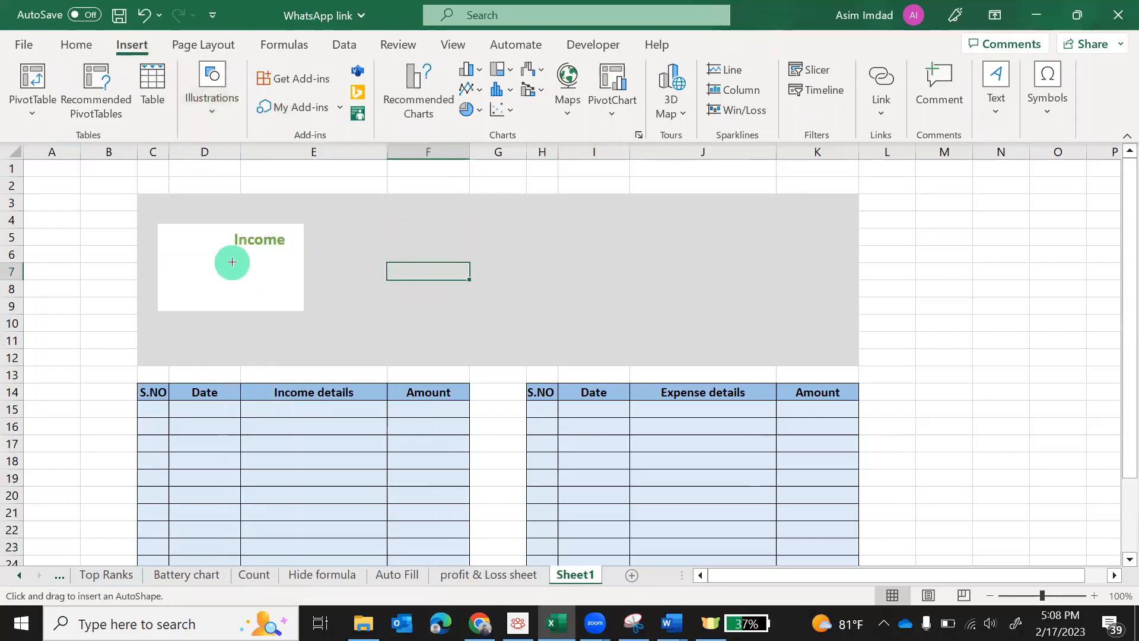
drag(232, 266, 295, 300)
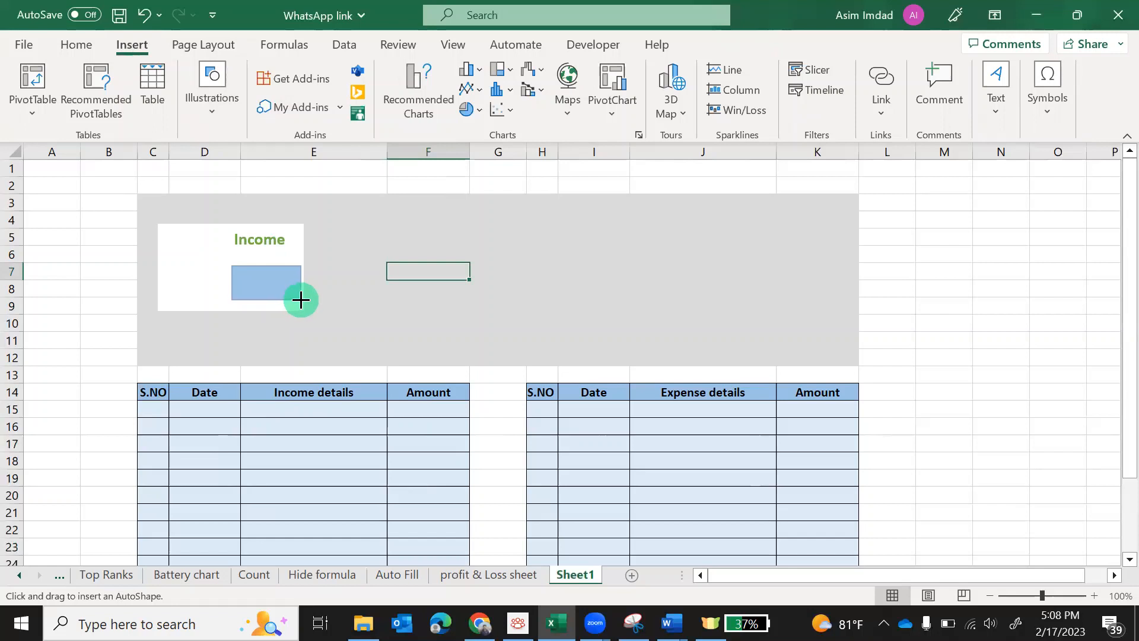
drag(301, 299, 300, 299)
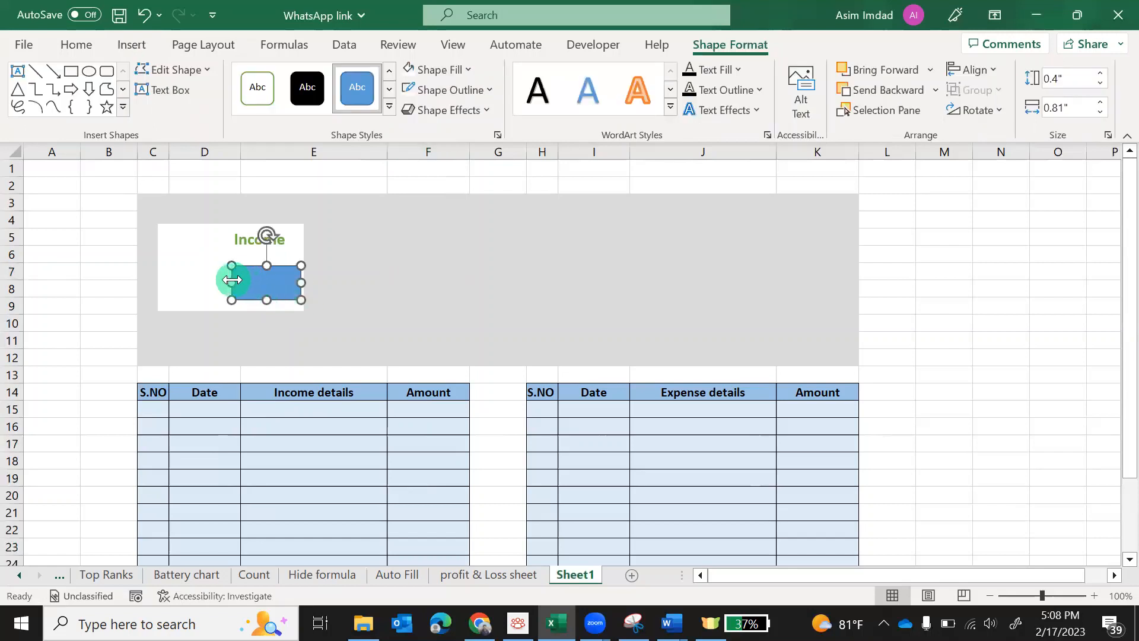
drag(232, 280, 224, 278)
click(429, 320)
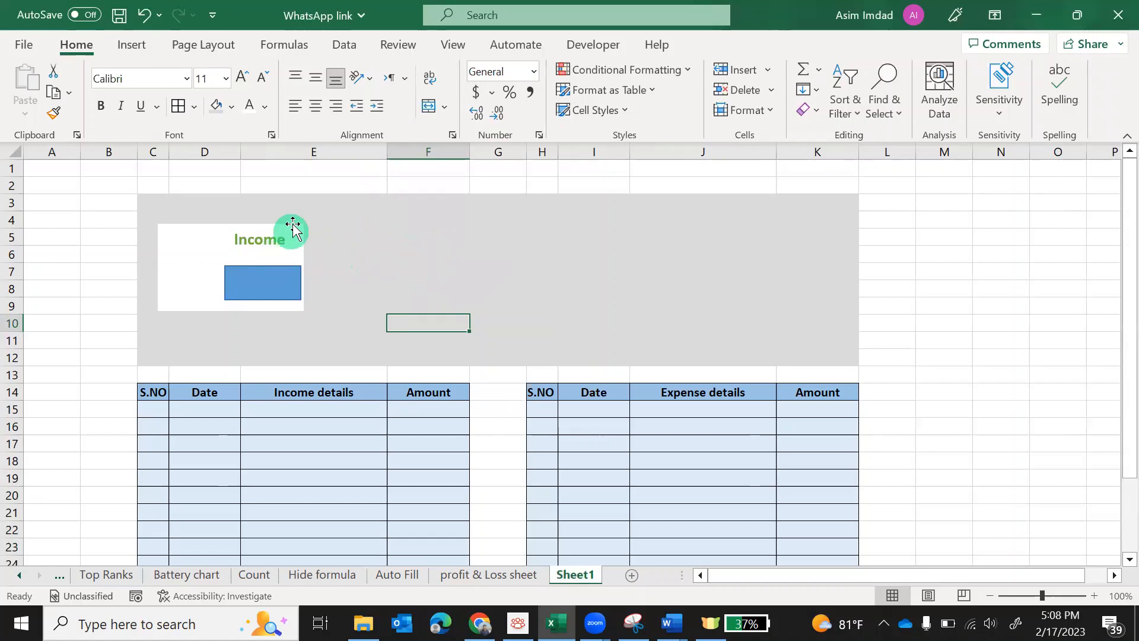
Select the card's label, white background and blue box, and copy them into three slots rightward
click(292, 225)
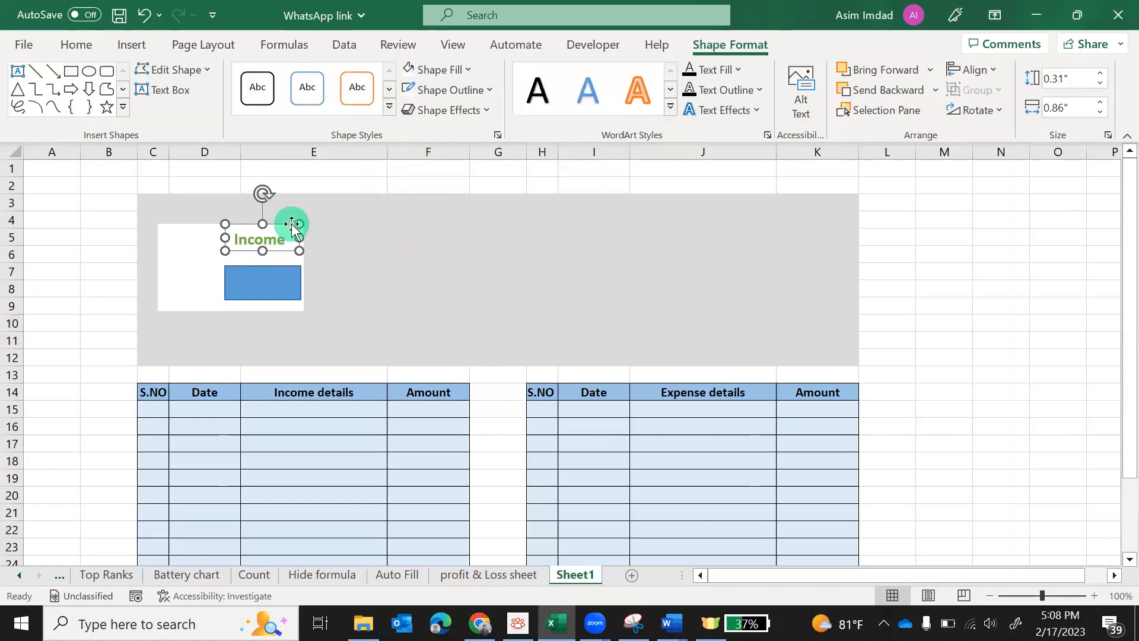
ctrl+click(209, 228)
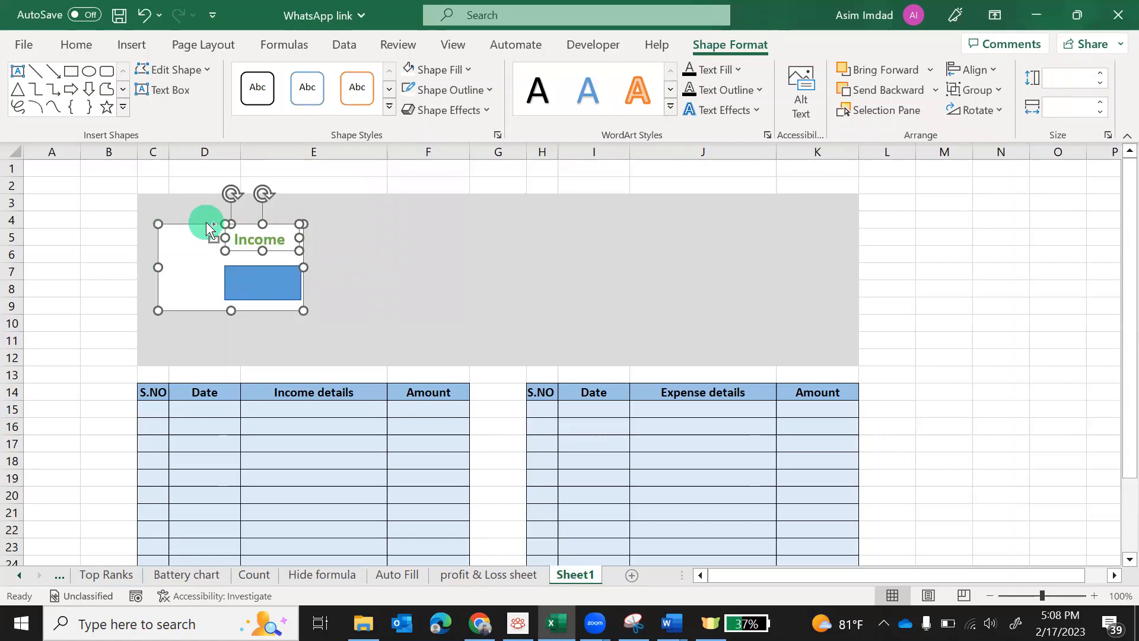
ctrl+click(224, 276)
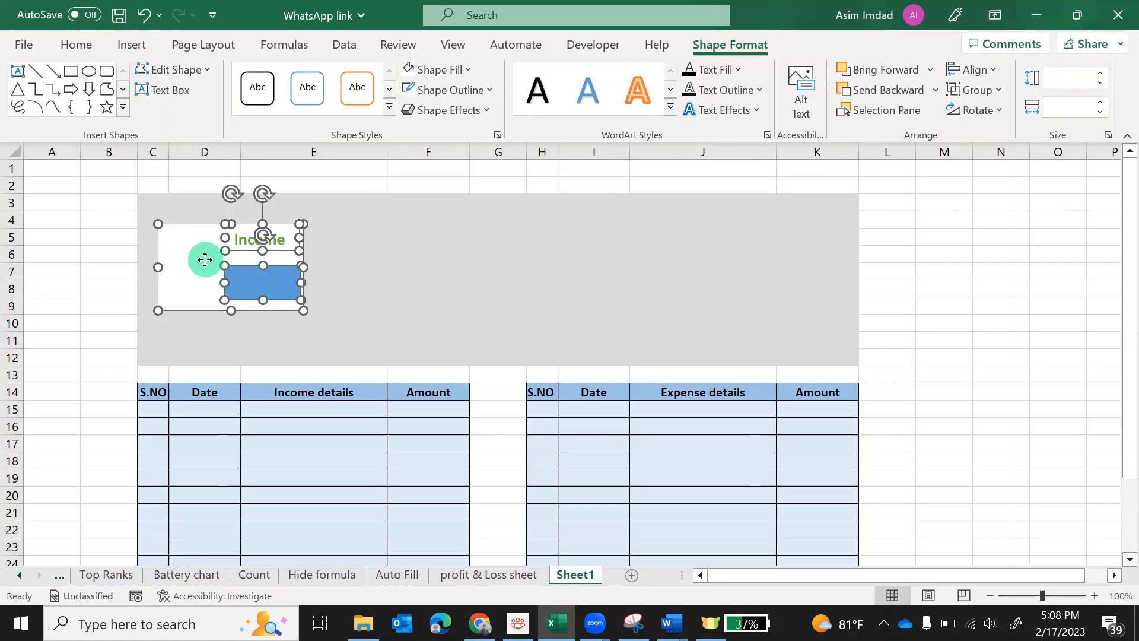
drag(205, 259, 374, 267)
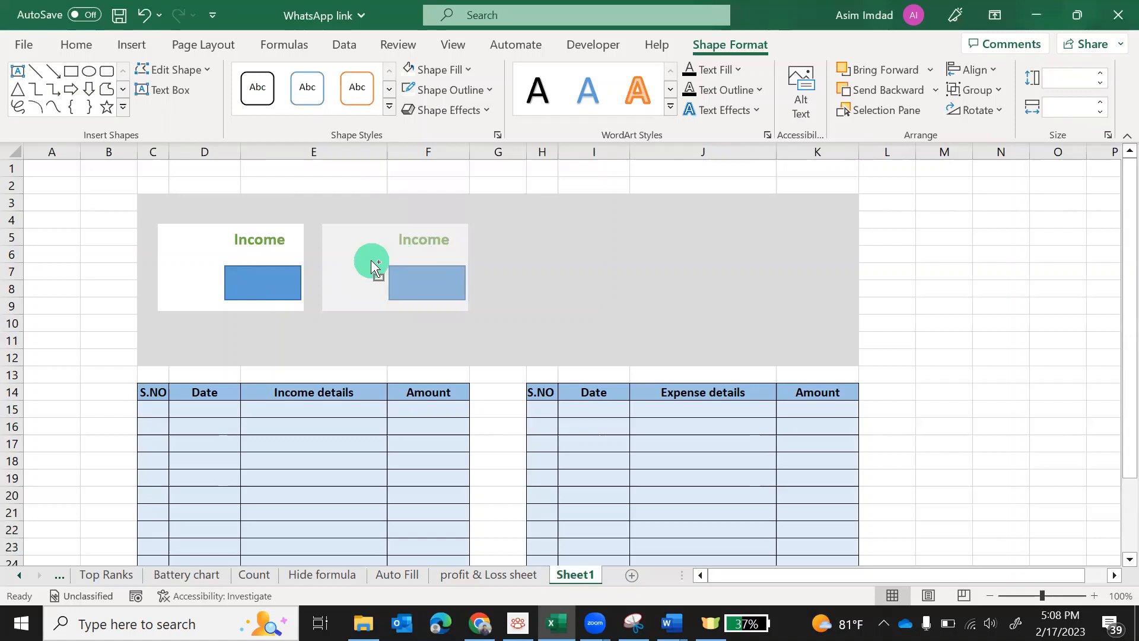
mouse_move(370, 261)
mouse_down()
mouse_move(407, 250)
mouse_move(386, 262)
mouse_up()
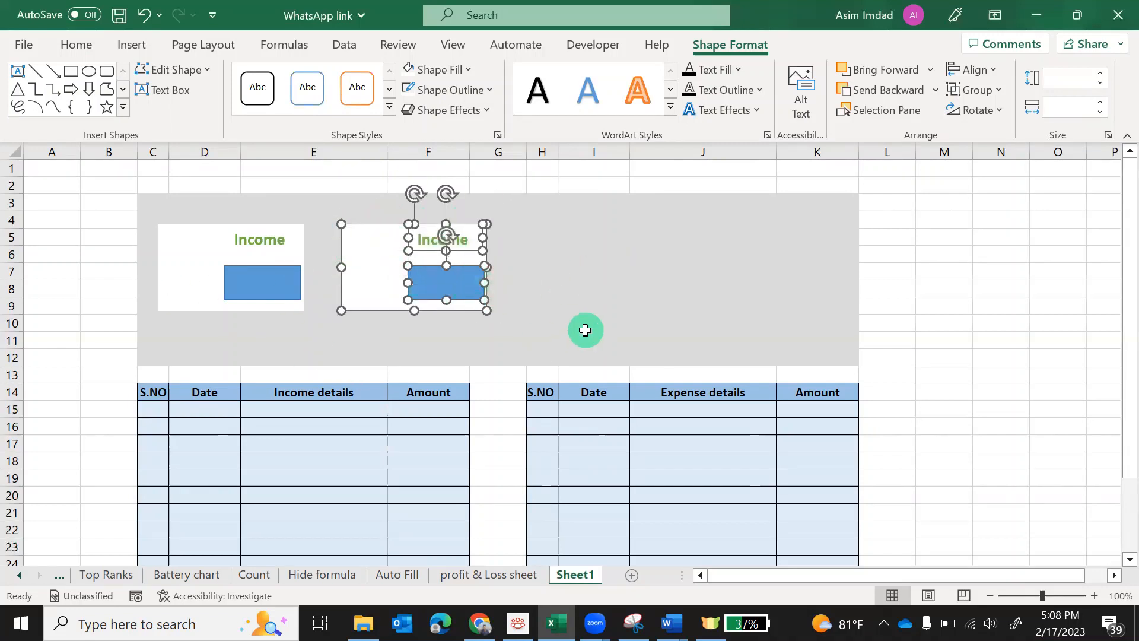
drag(376, 274, 548, 278)
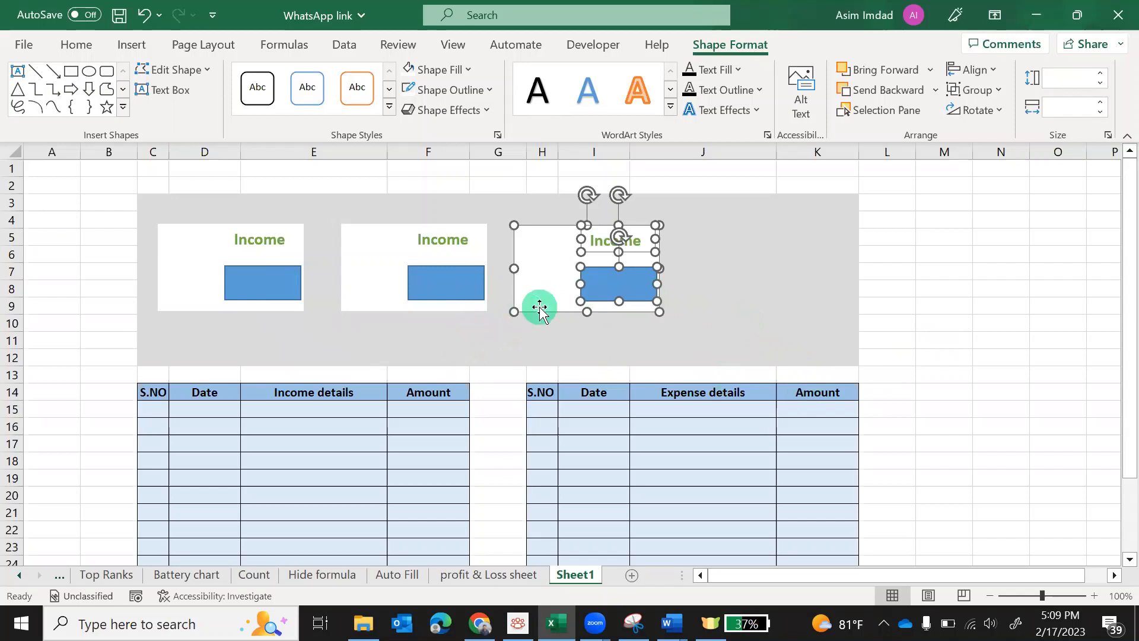
drag(548, 286, 733, 287)
Rename the copied labels Expense, Profit and Loss, widening the Expense label to fit
click(452, 243)
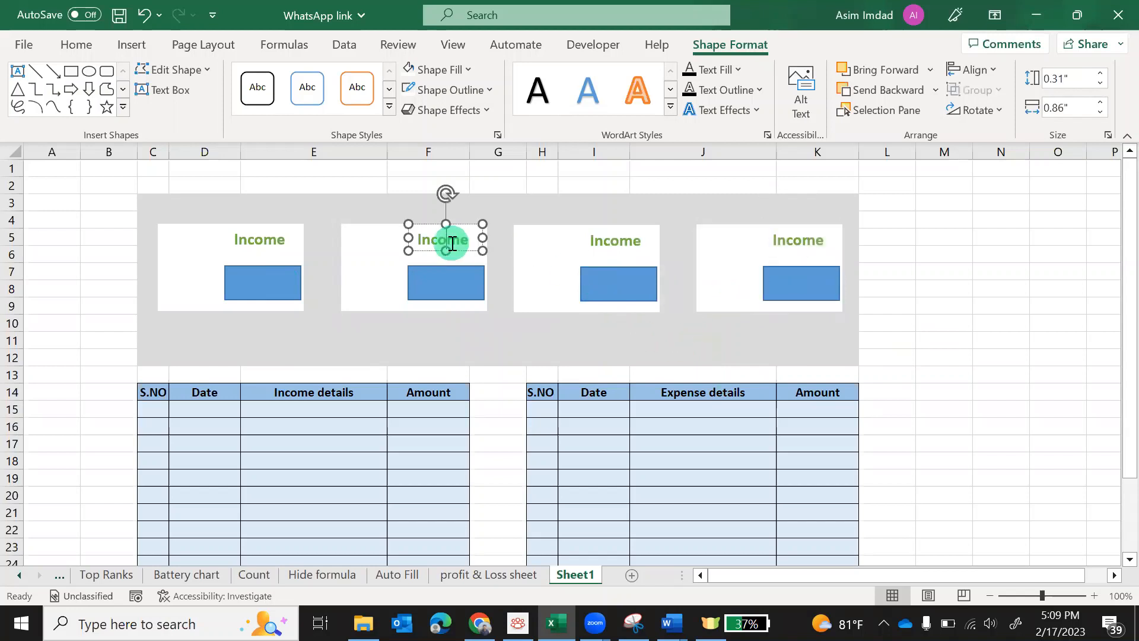
double_click(452, 243)
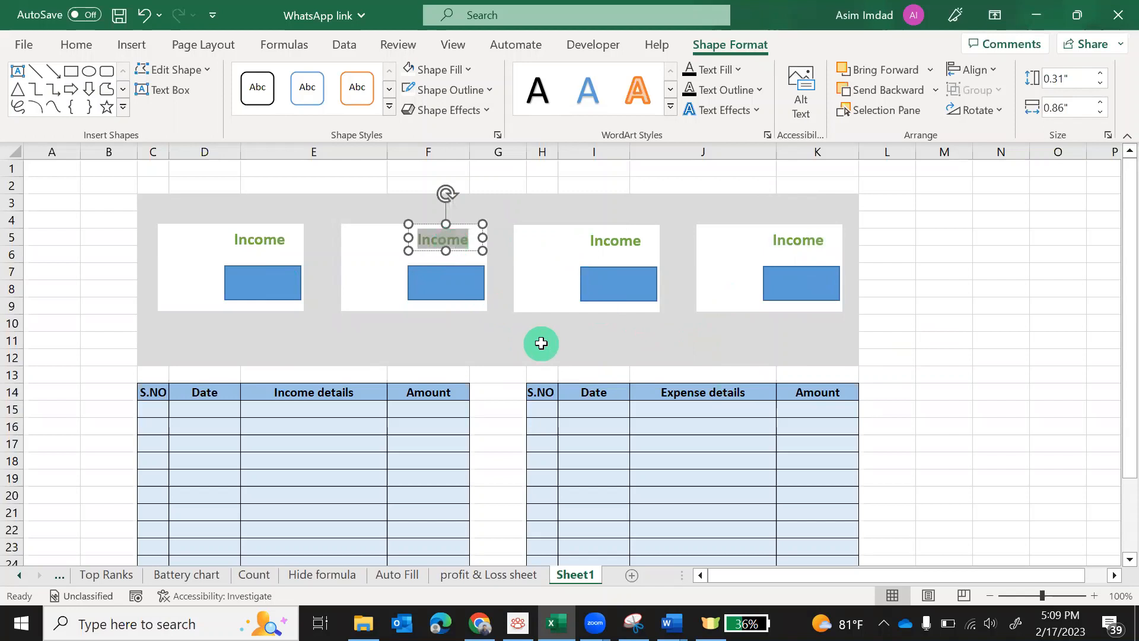
text(Expens)
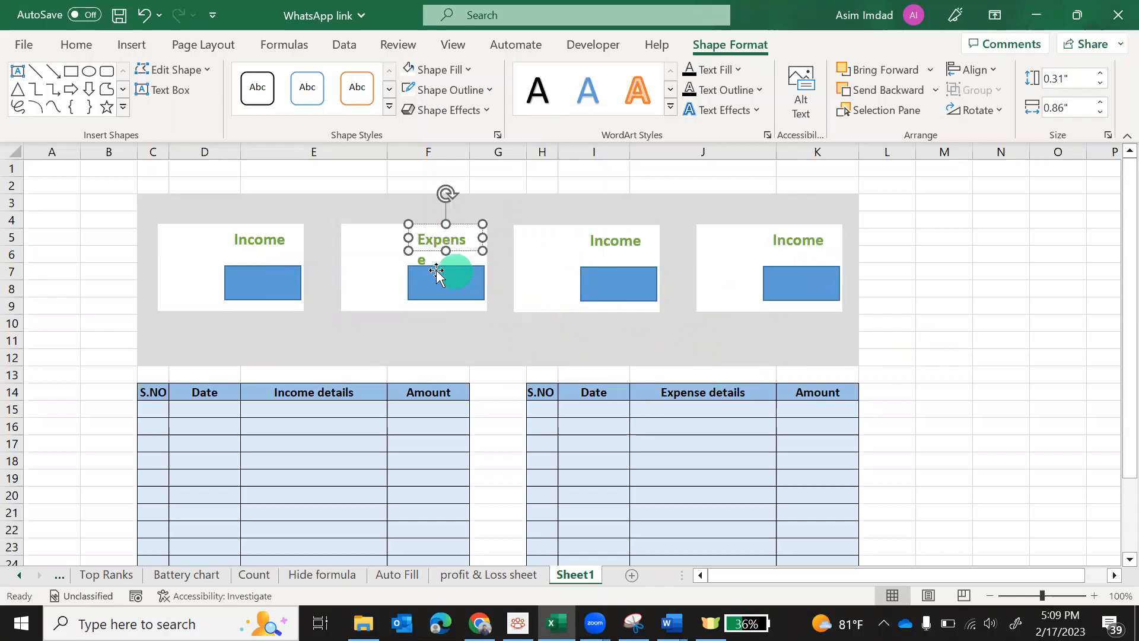
drag(398, 237, 391, 237)
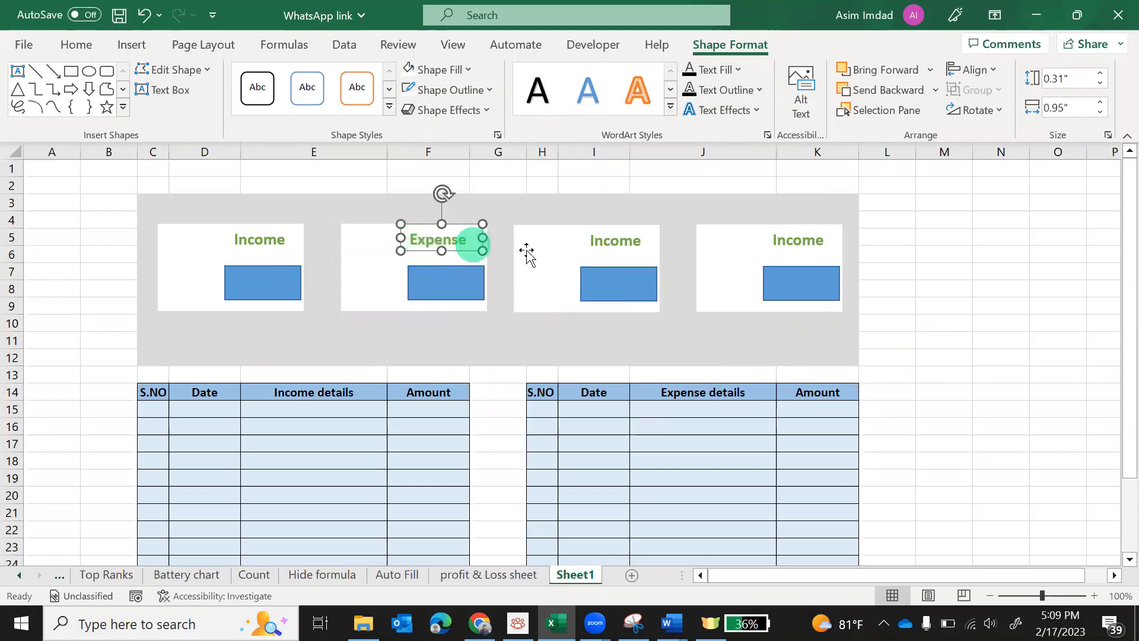
double_click(618, 240)
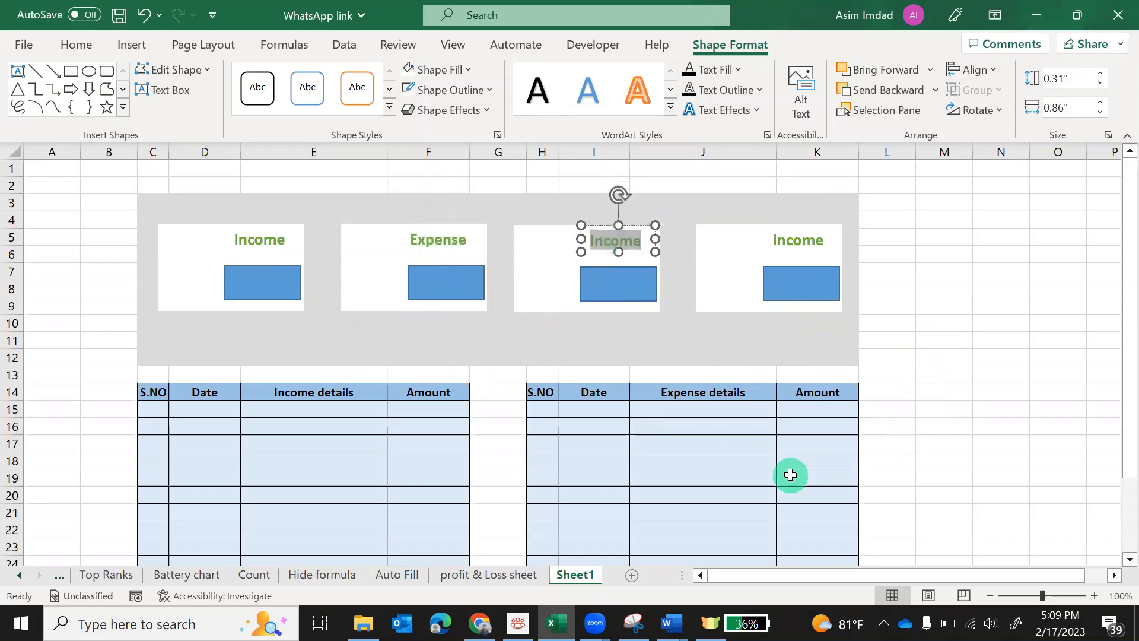
text(Pr)
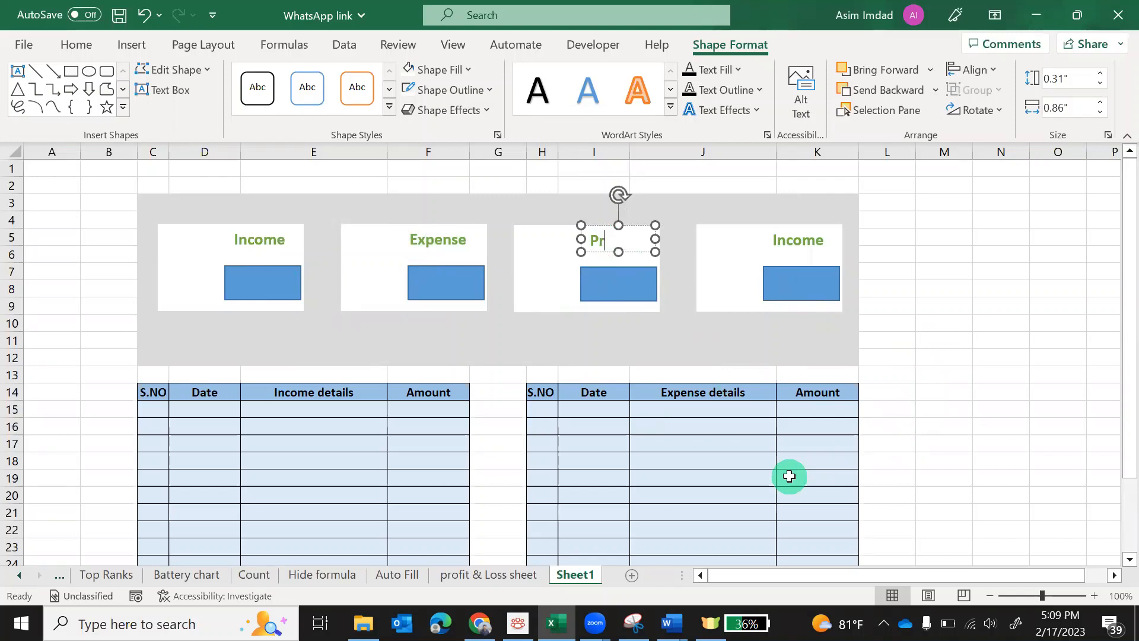
text(ofit)
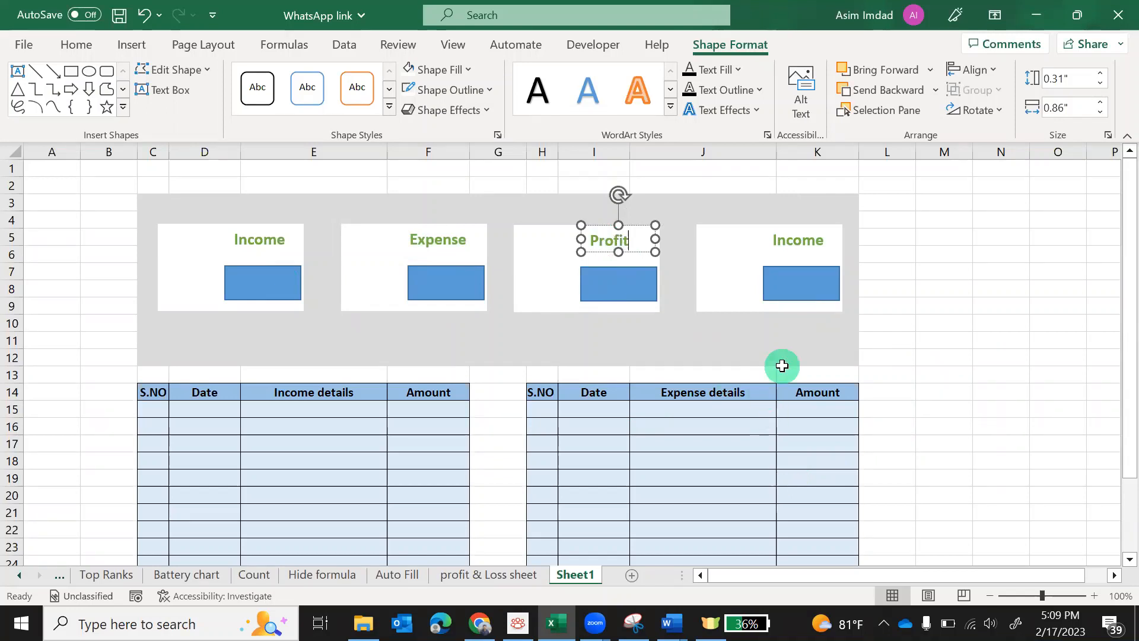
double_click(795, 244)
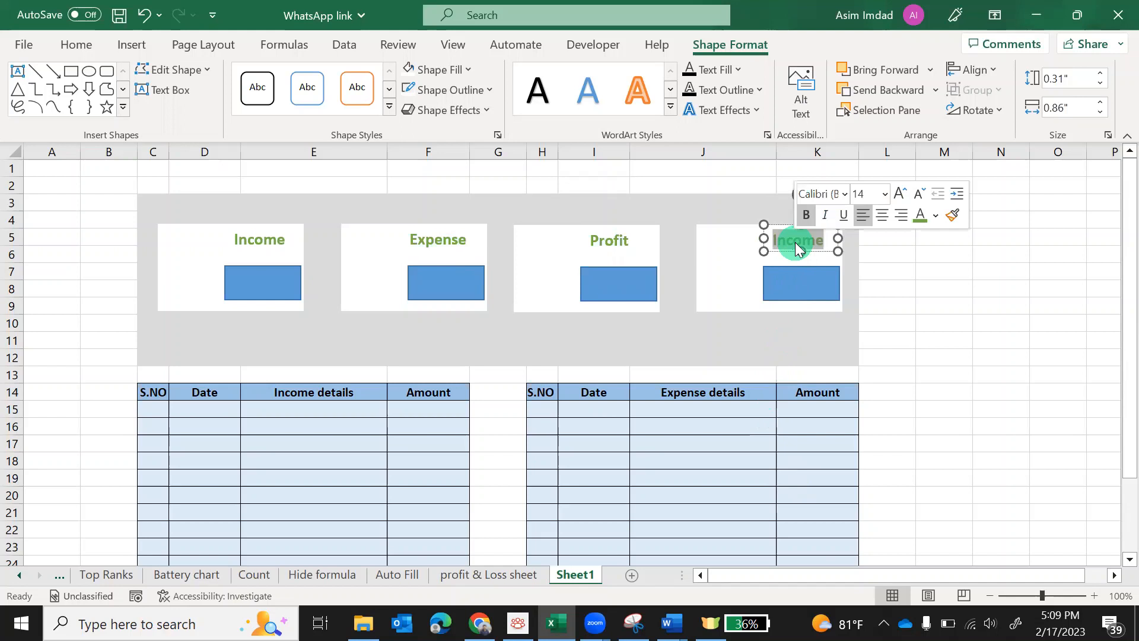
text(Lo)
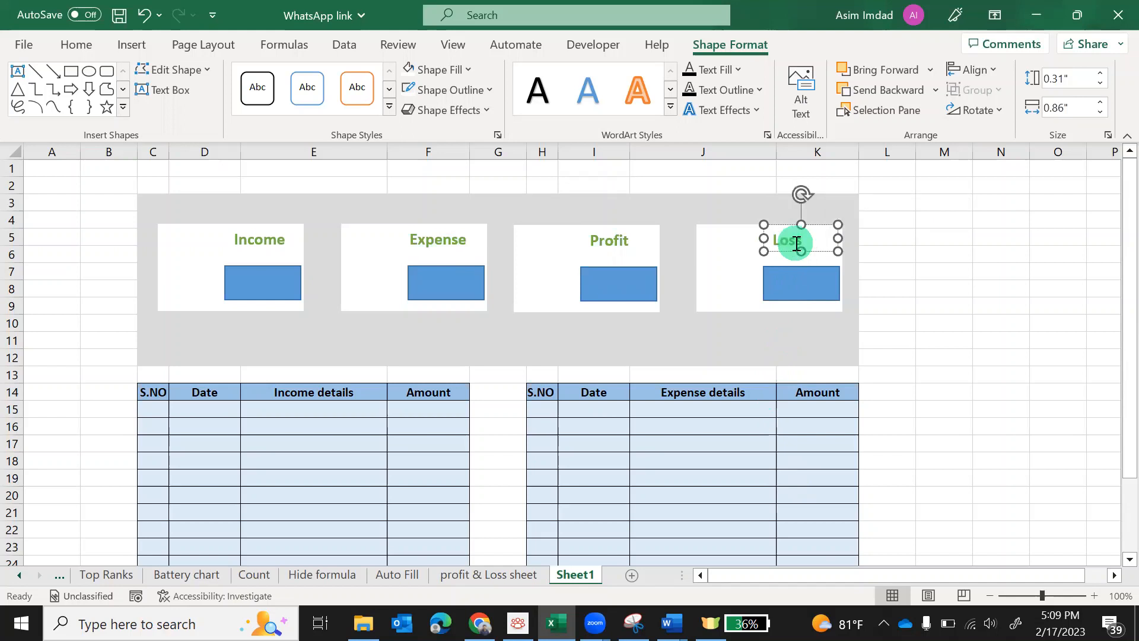
text(ss)
click(888, 321)
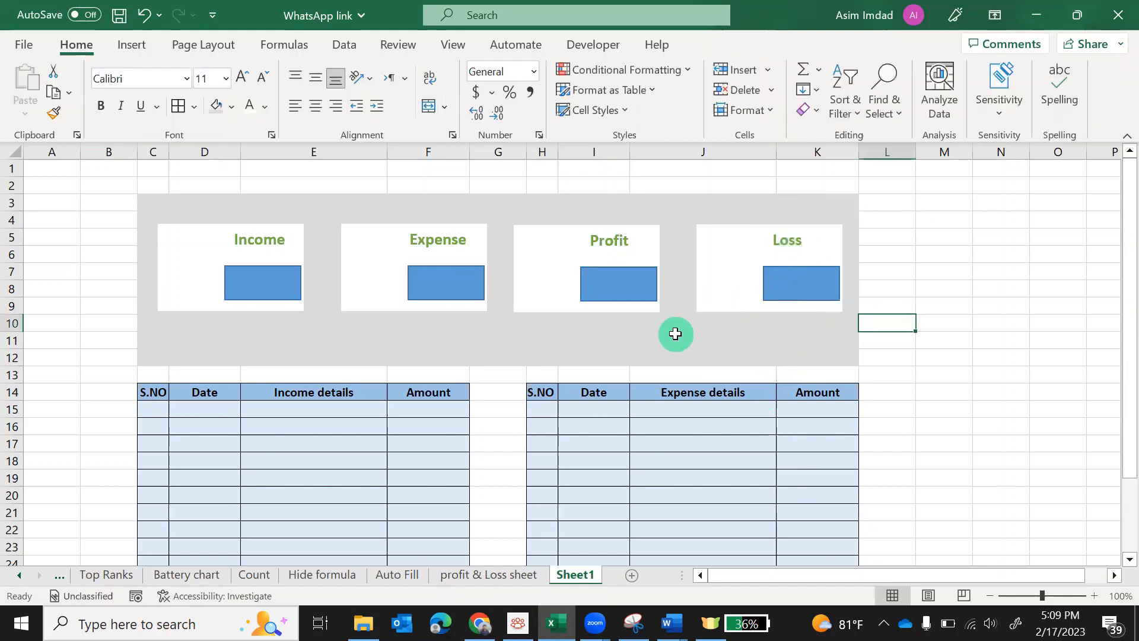
click(178, 274)
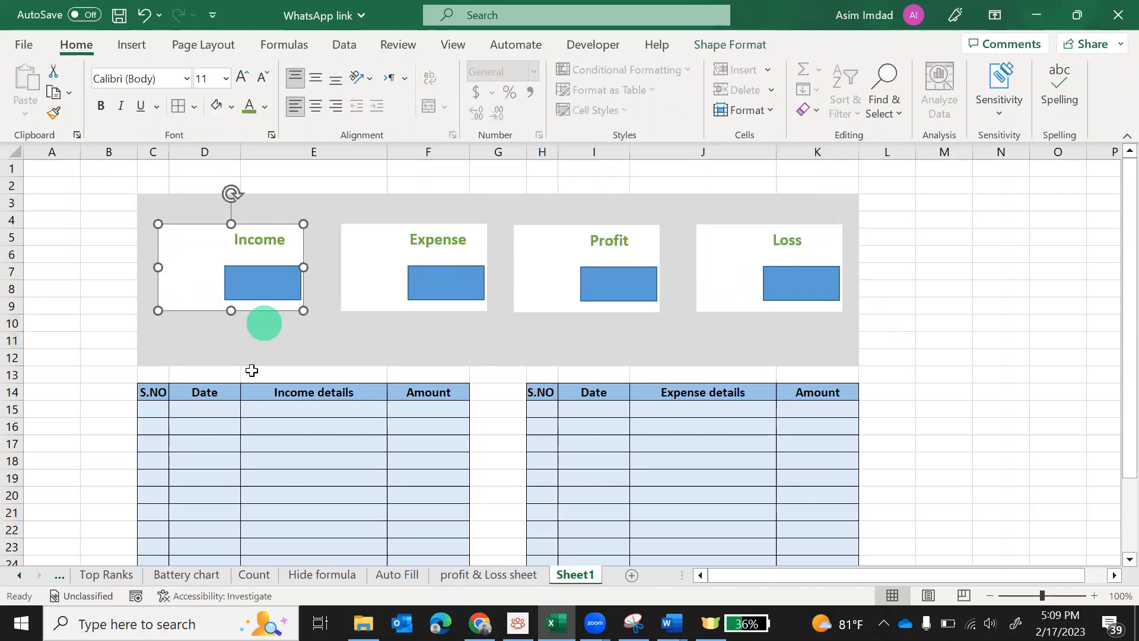
Go to the profit & Loss sheet and select the Income card's icon
click(485, 574)
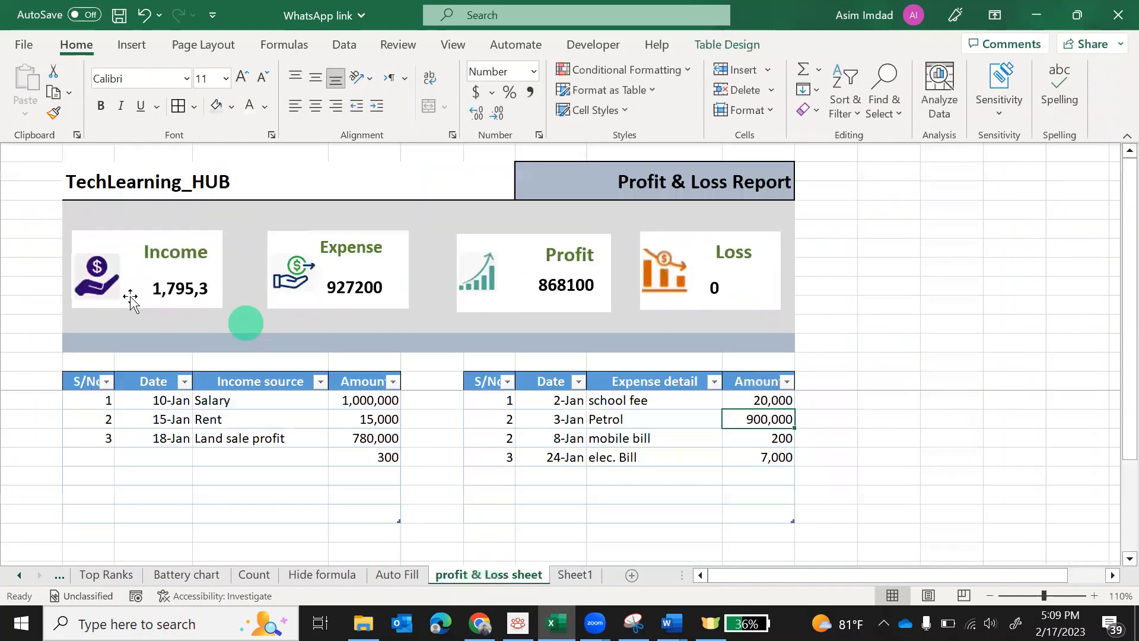
click(86, 278)
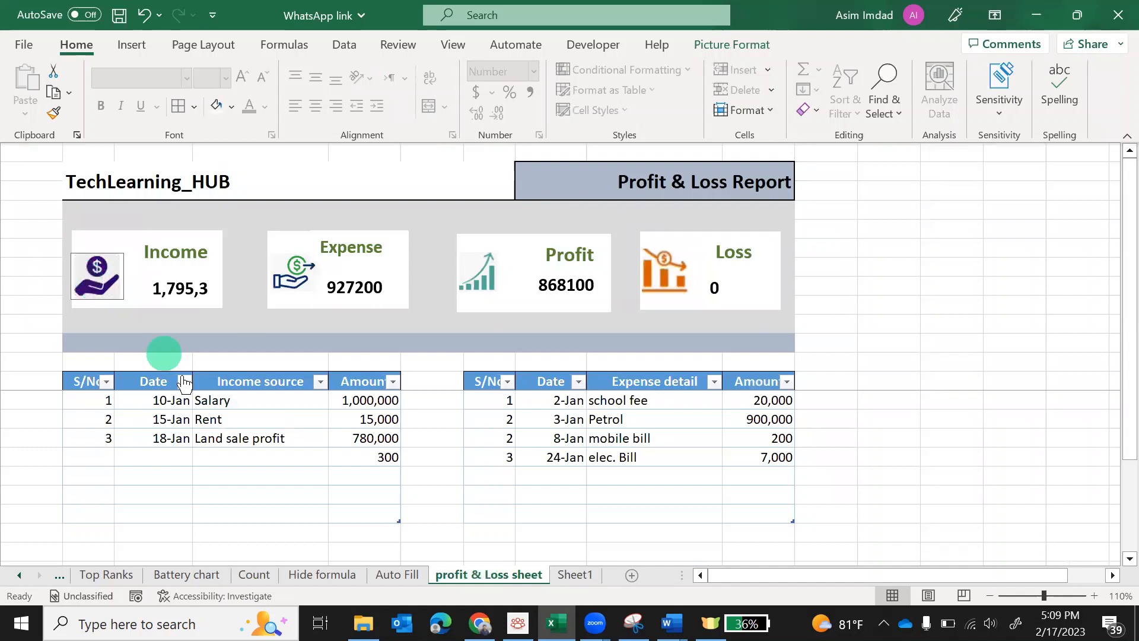
Copy the Income icon and paste it on the left of Sheet1's Income card
click(636, 623)
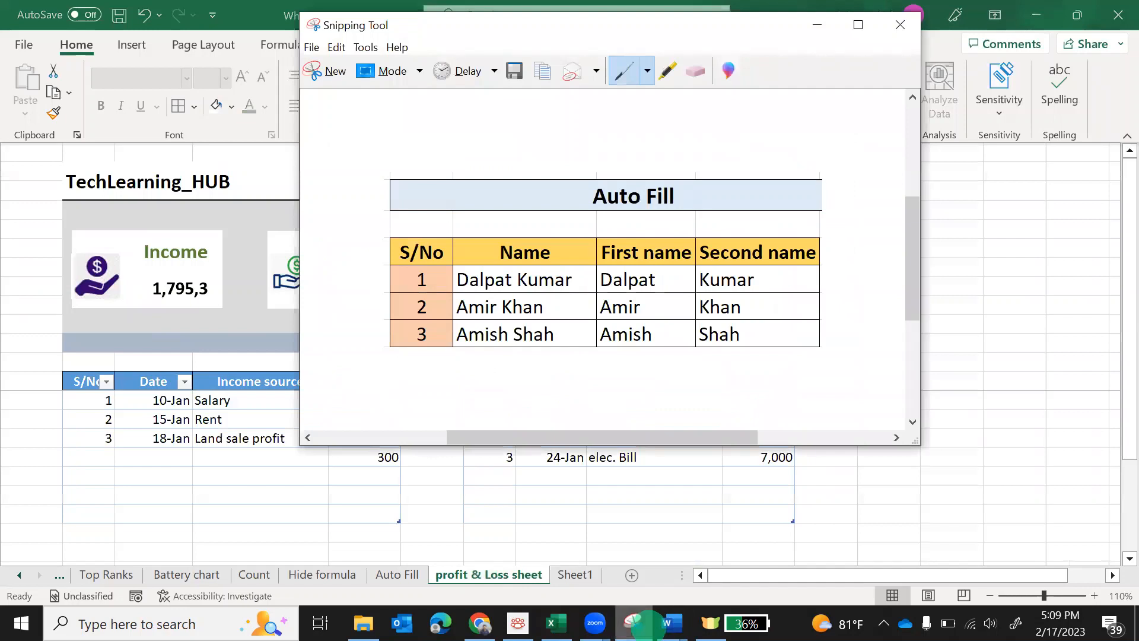
click(636, 623)
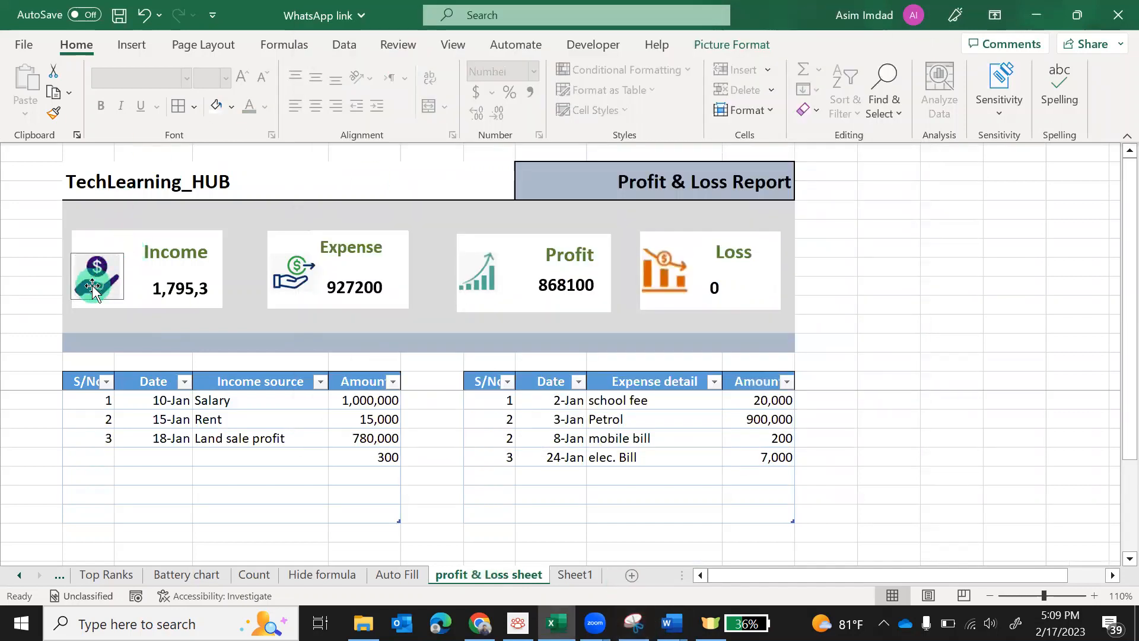
key(ctrl+c)
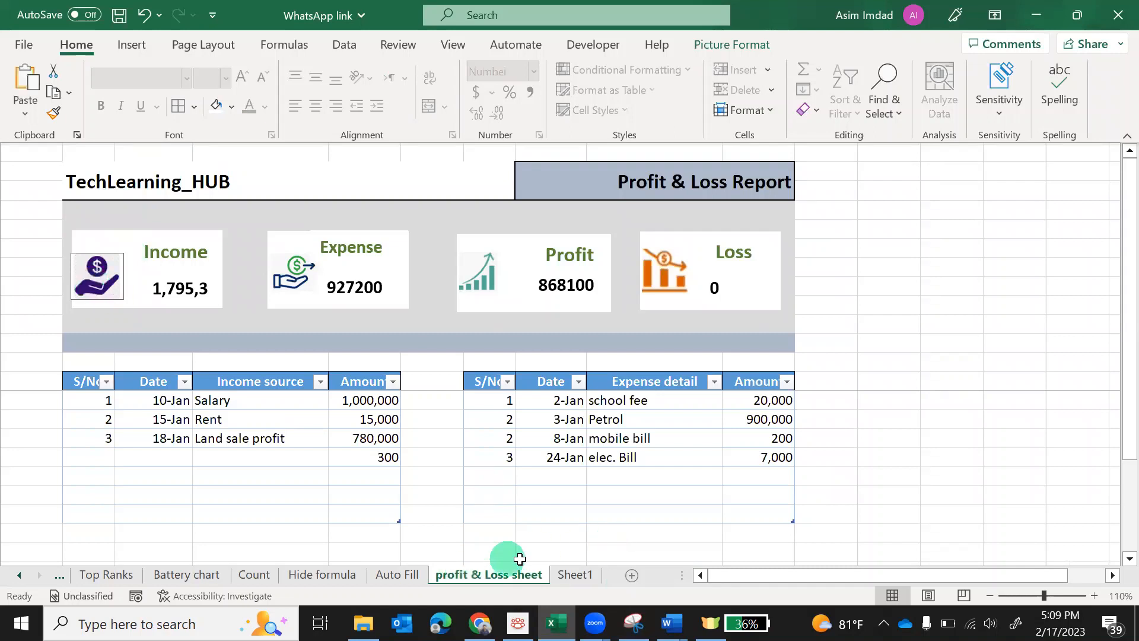
click(574, 574)
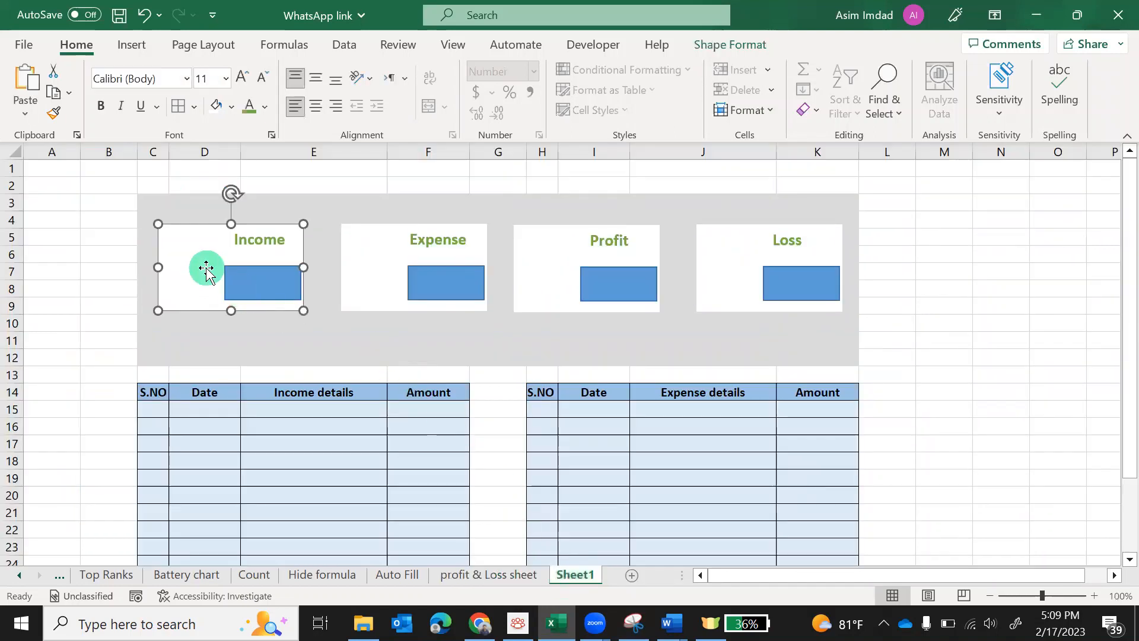
key(ctrl+v)
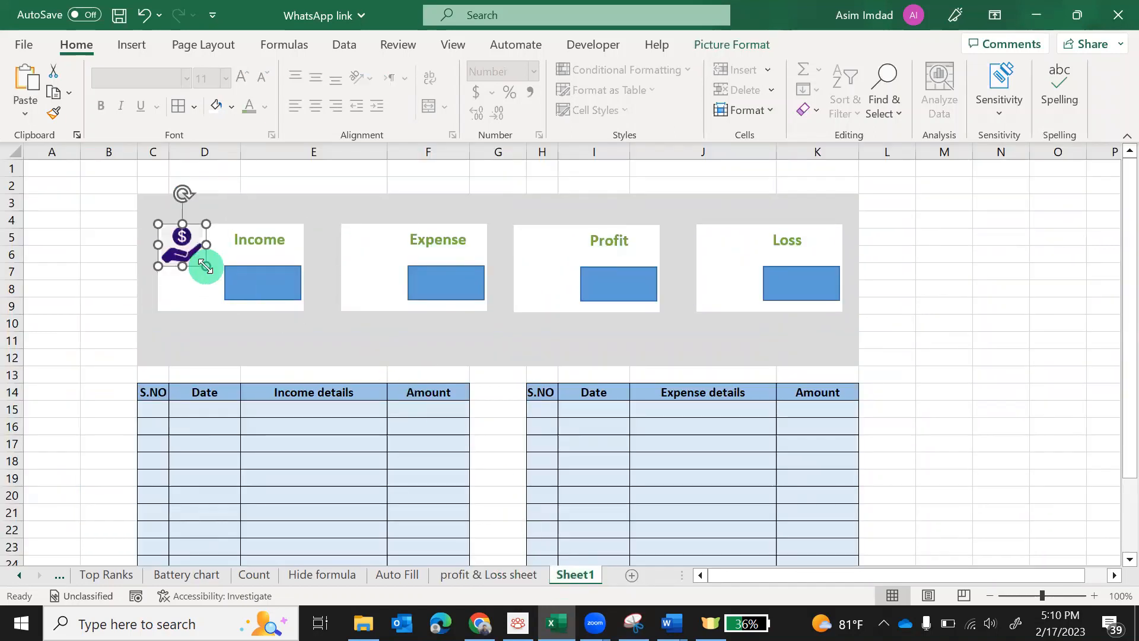
drag(183, 247, 185, 274)
Copy the Expense card's icon and place it on Sheet1's Expense card
click(474, 574)
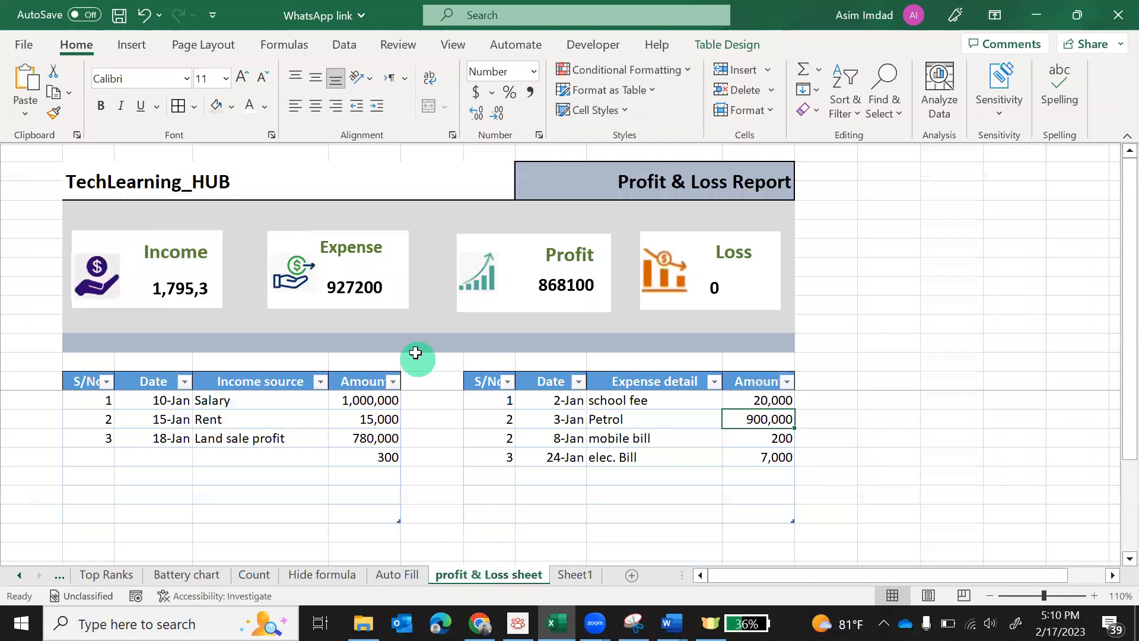
click(294, 270)
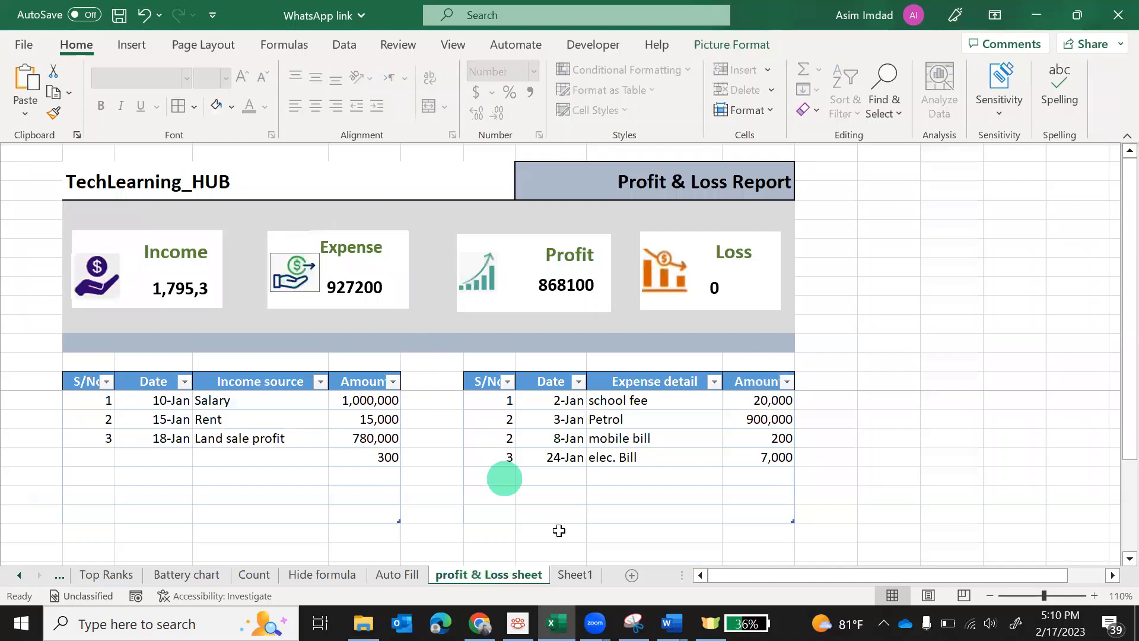
click(568, 577)
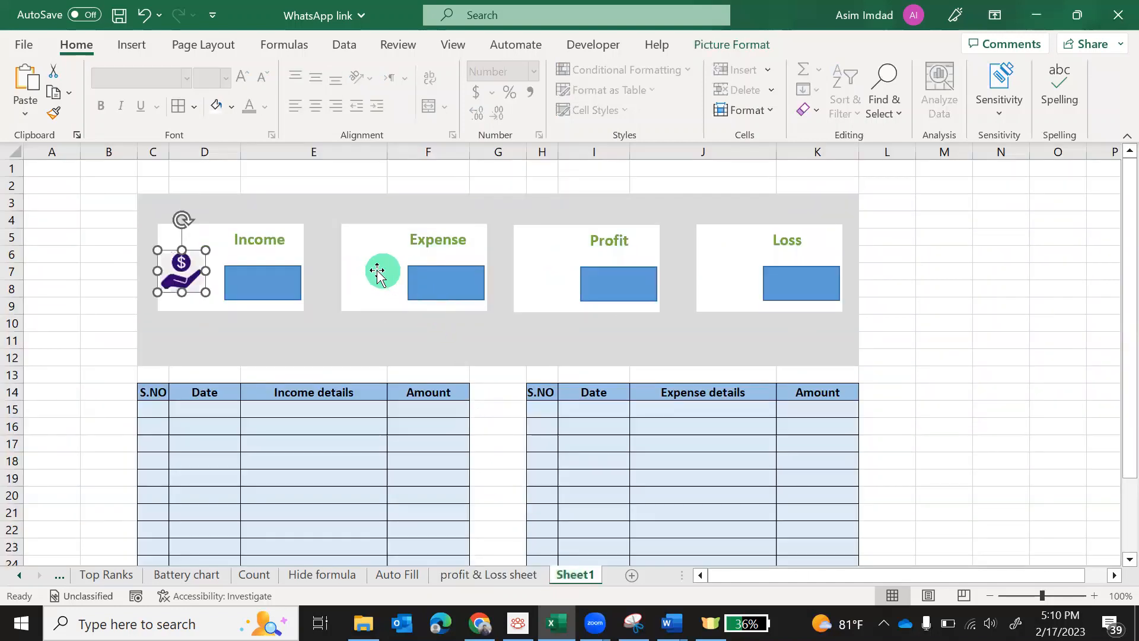
key(ctrl+v)
drag(199, 274, 373, 278)
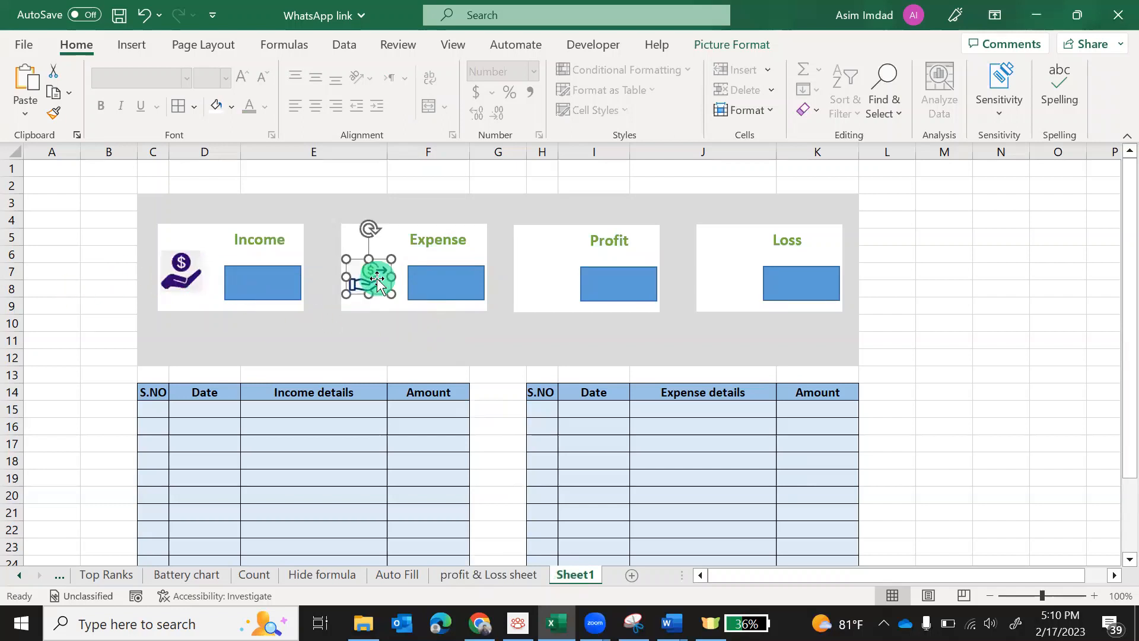
Copy the Profit chart icon and place it on Sheet1's Profit card
click(496, 574)
click(482, 277)
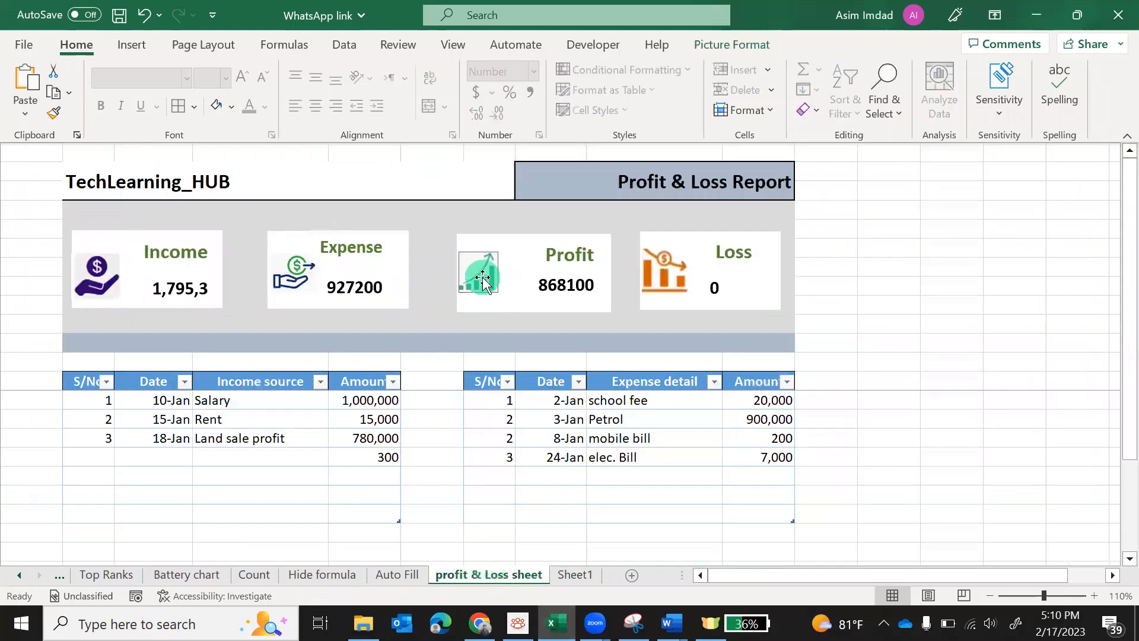
click(572, 574)
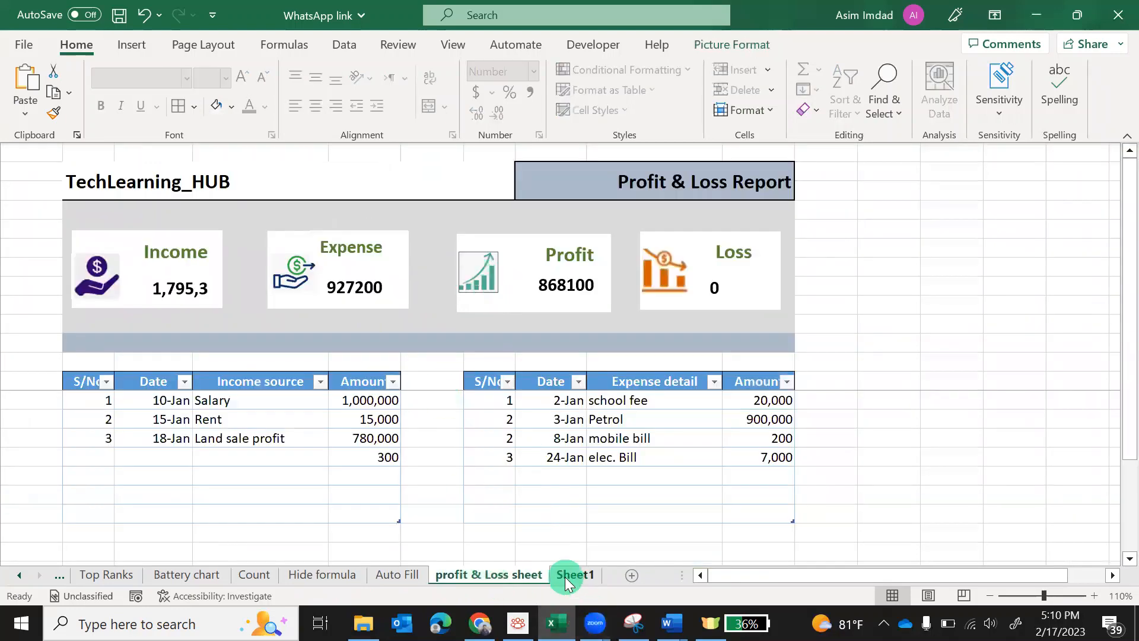
key(ctrl+v)
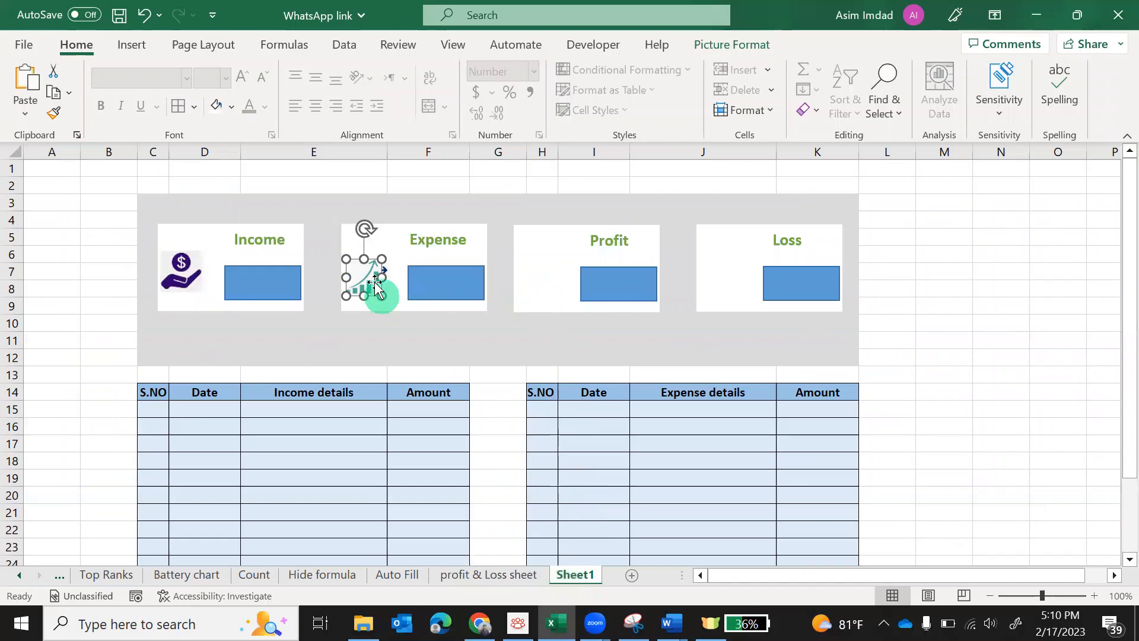
drag(377, 281, 547, 283)
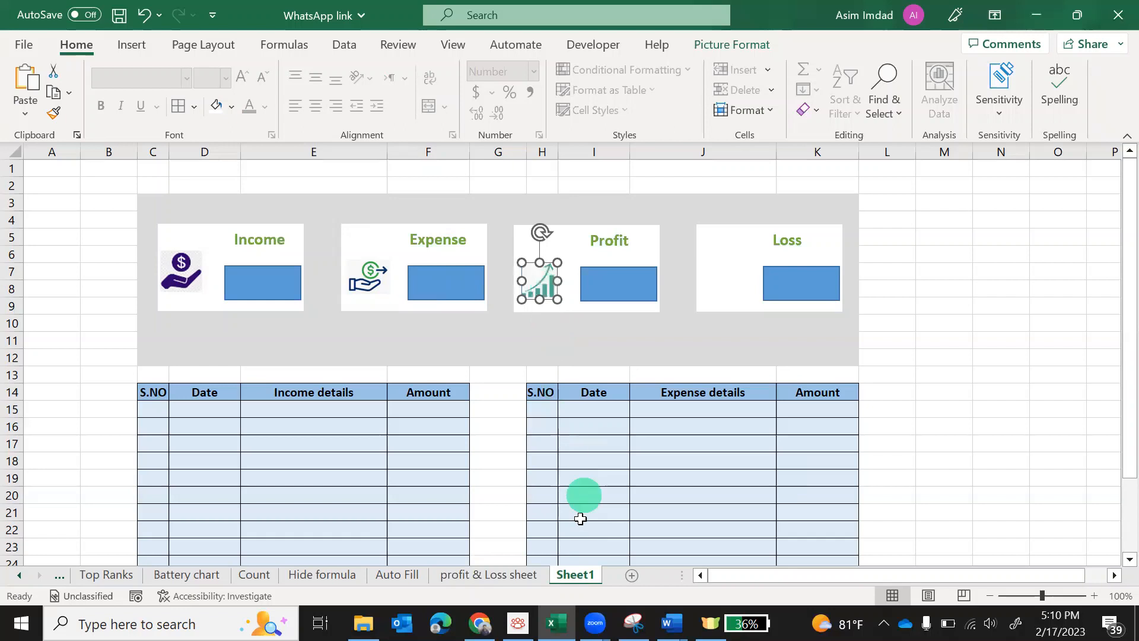
Copy the Loss icon and move it into Sheet1's Loss card
click(480, 578)
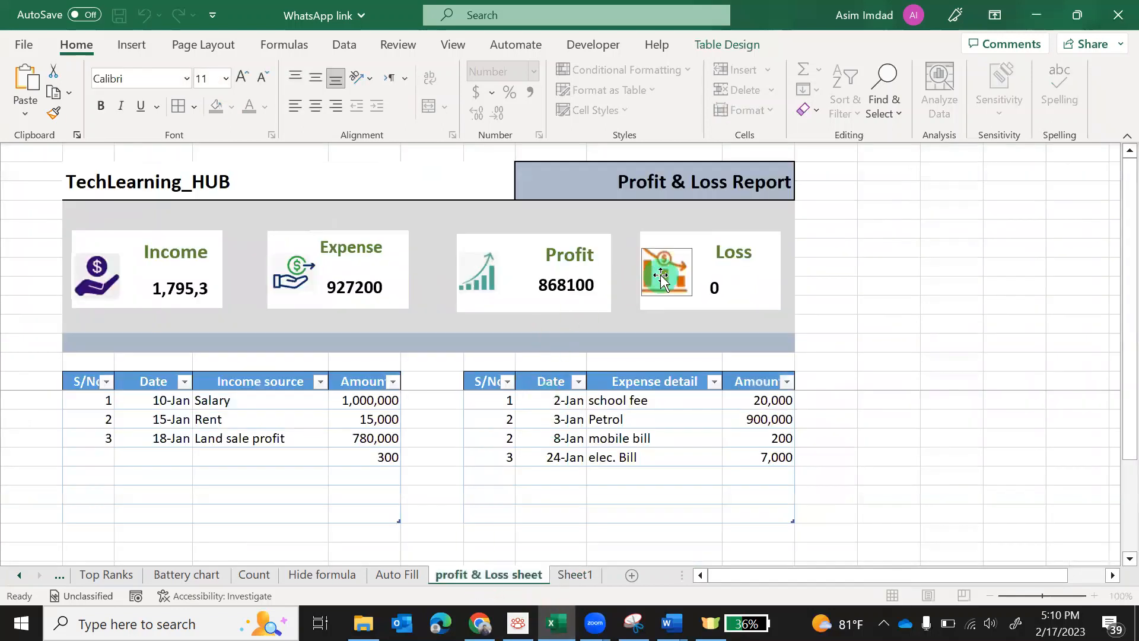
click(661, 277)
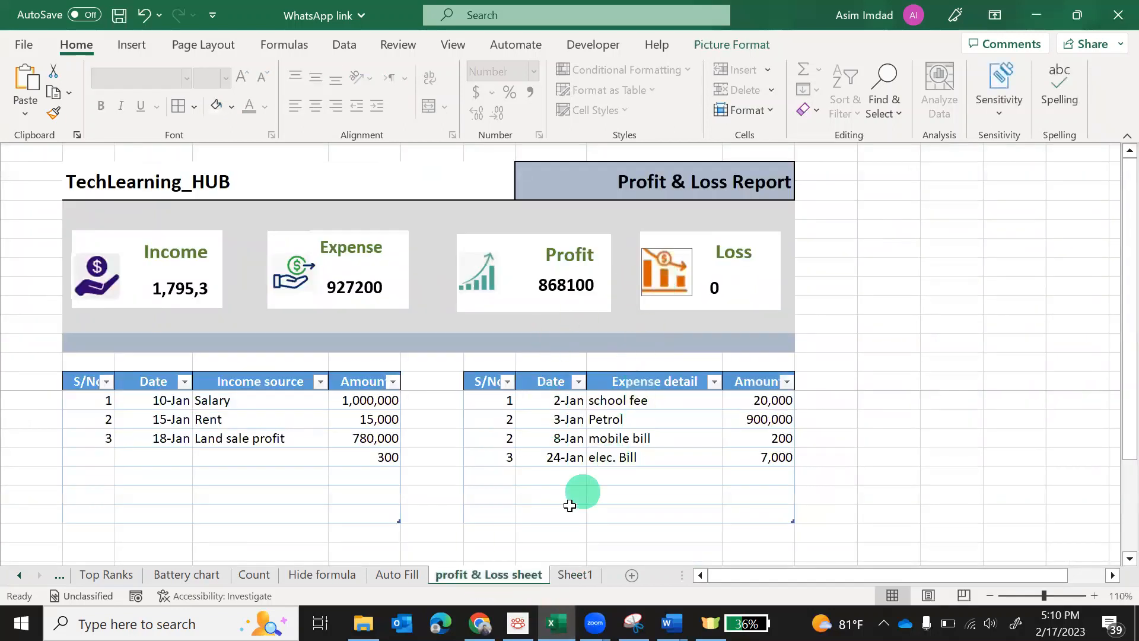
click(573, 574)
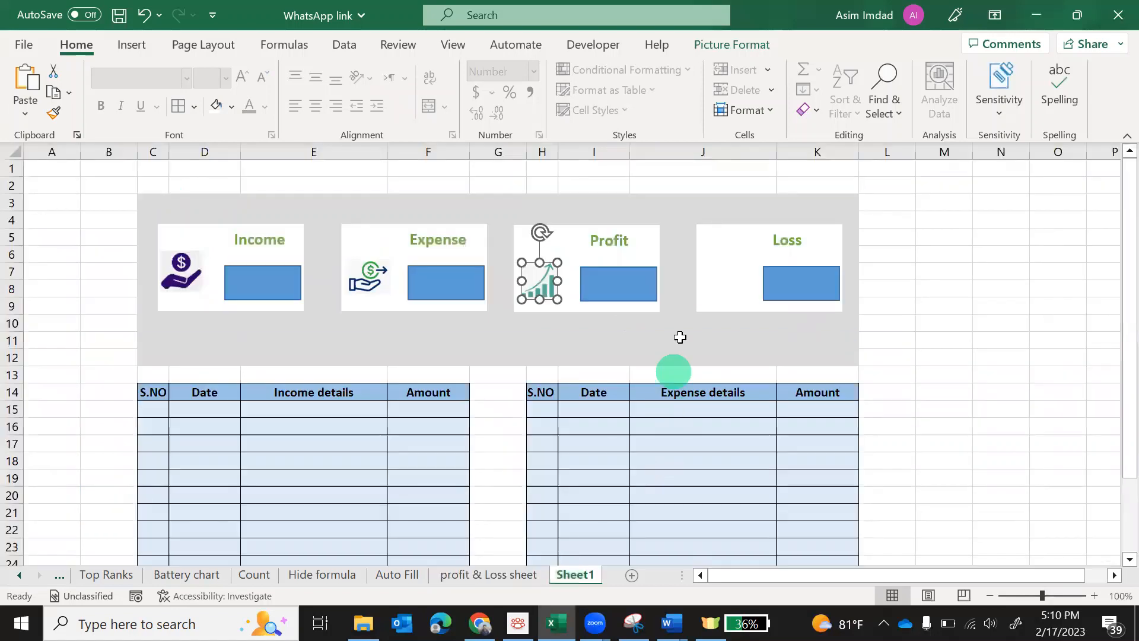
click(733, 283)
click(925, 296)
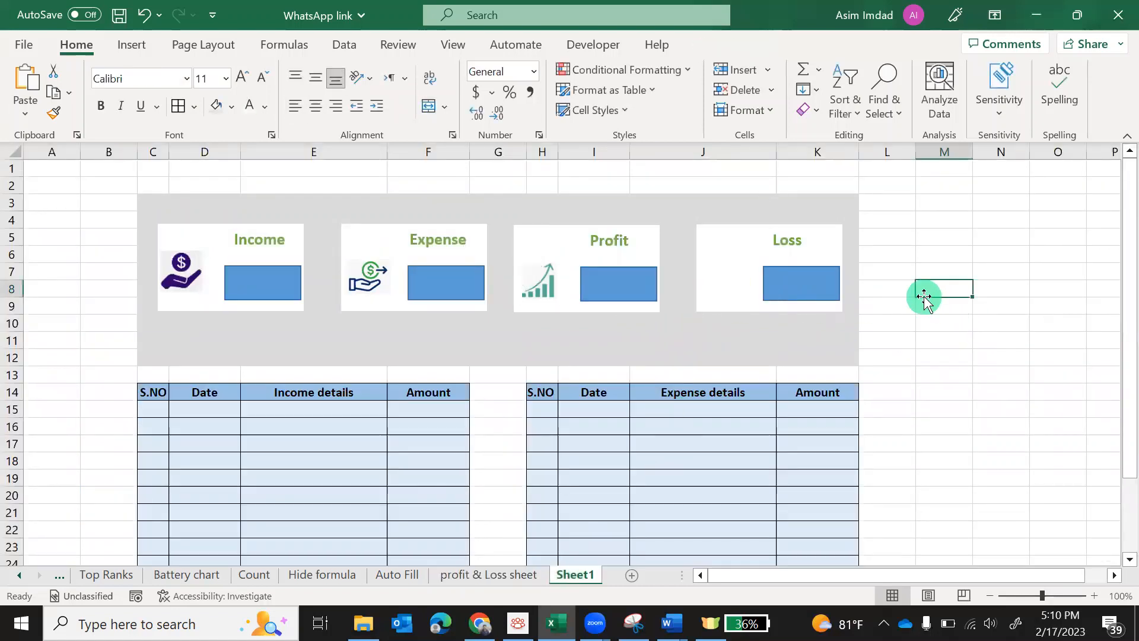
key(ctrl+v)
drag(941, 305, 726, 287)
click(838, 325)
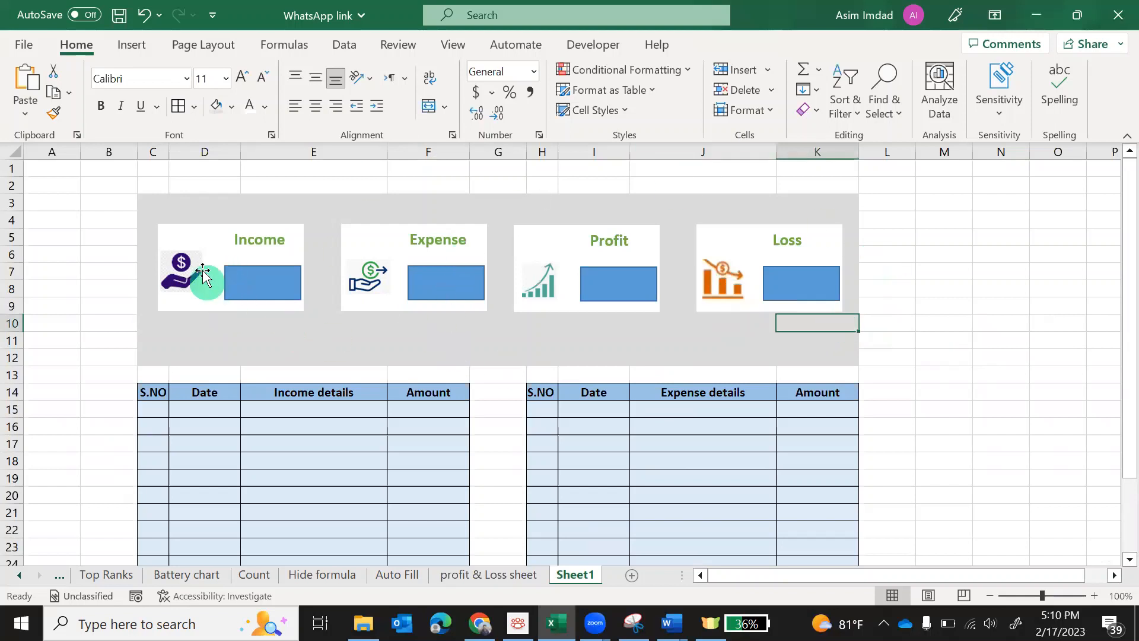
Nudge the Income and Expense icons slightly lower so they align
click(183, 273)
drag(182, 273, 183, 278)
click(365, 283)
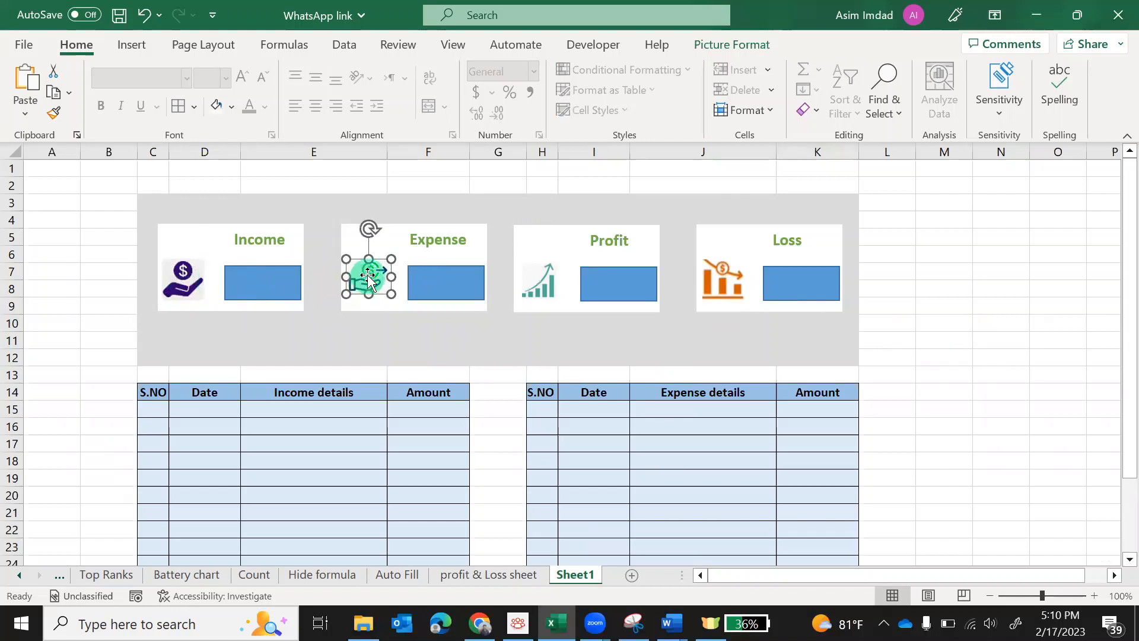
drag(369, 282, 369, 280)
click(297, 339)
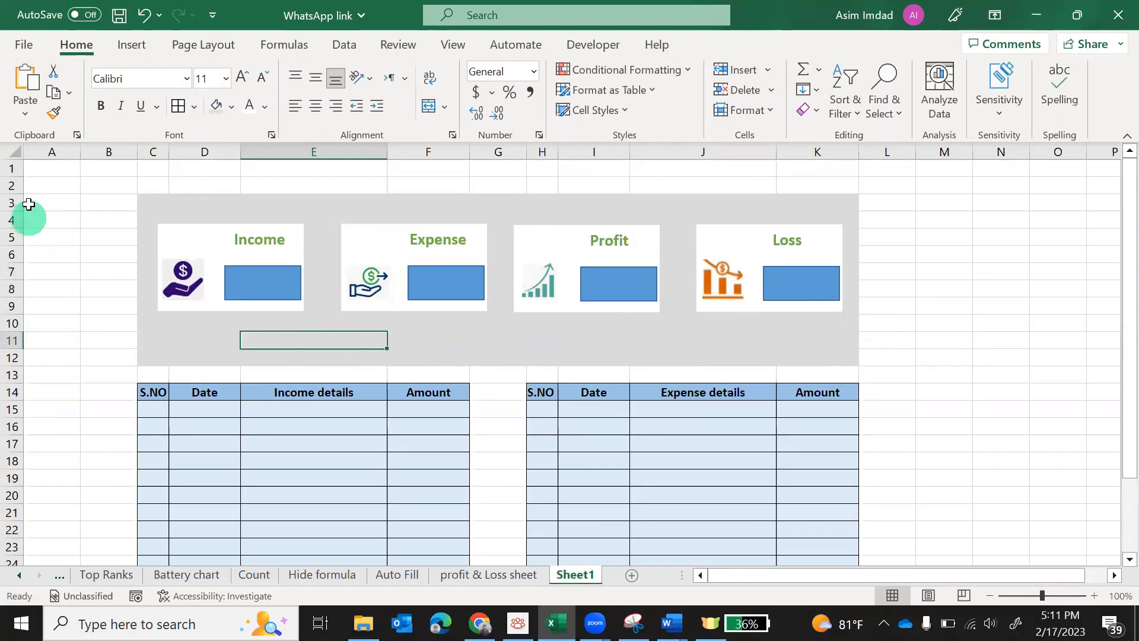
Enter the title TechLearning_HUB in cell C2
click(192, 186)
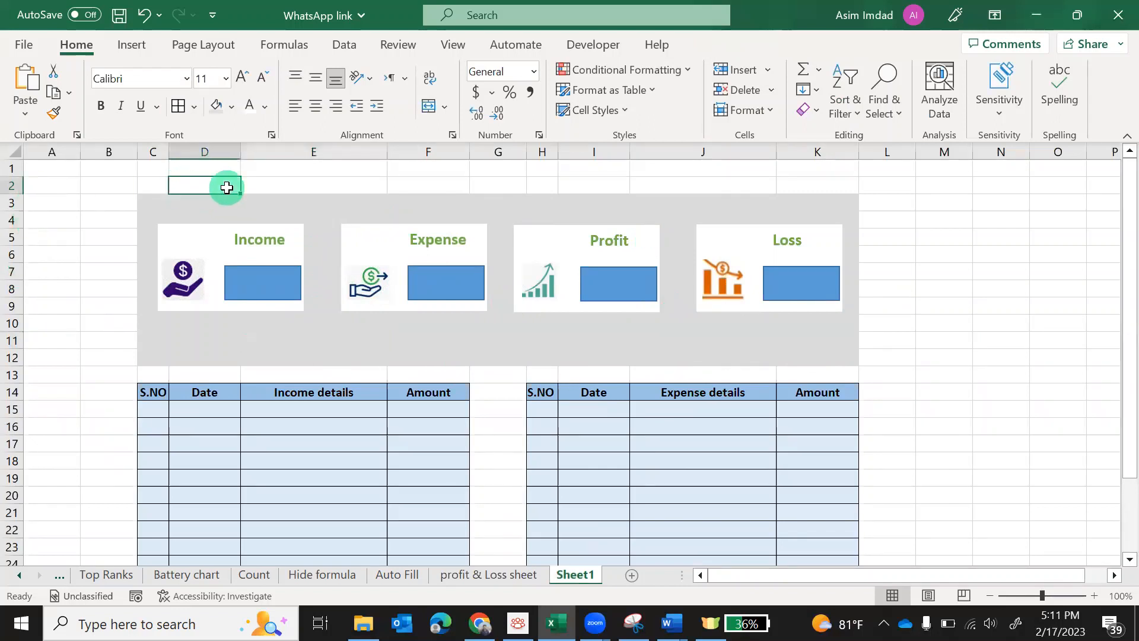
drag(156, 187, 337, 189)
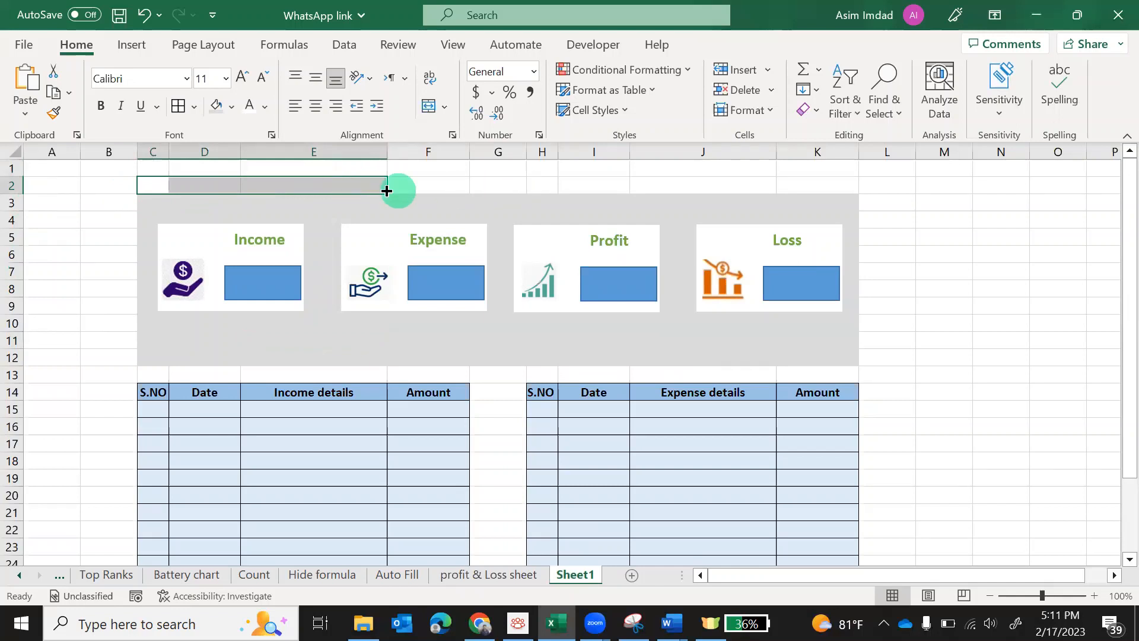
click(147, 184)
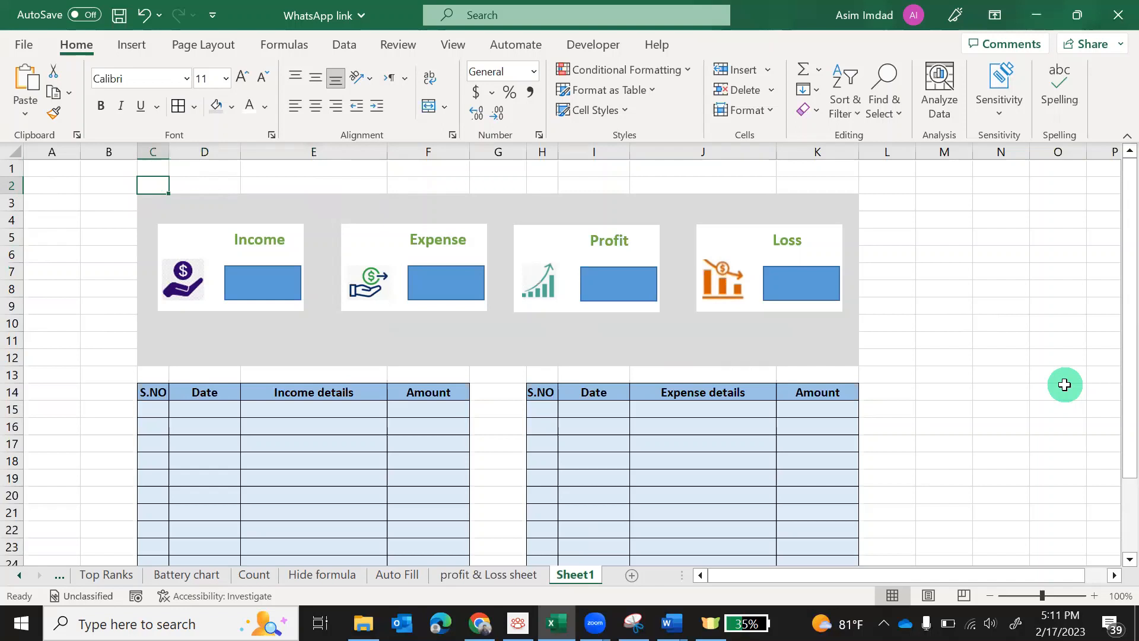
text(TechLearning_HUB)
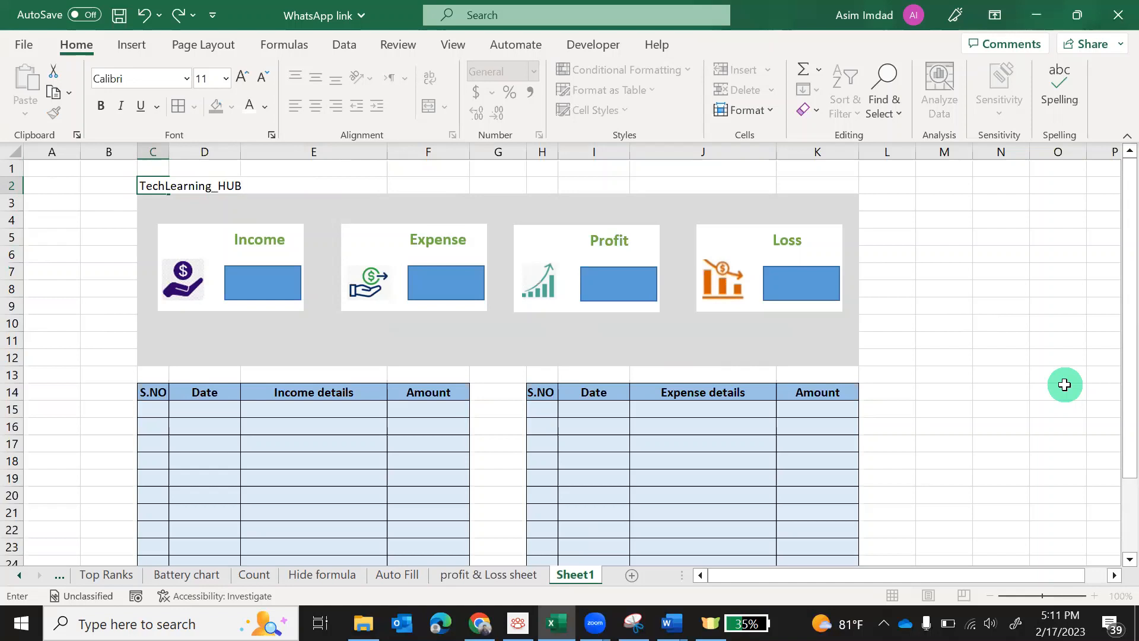
click(71, 274)
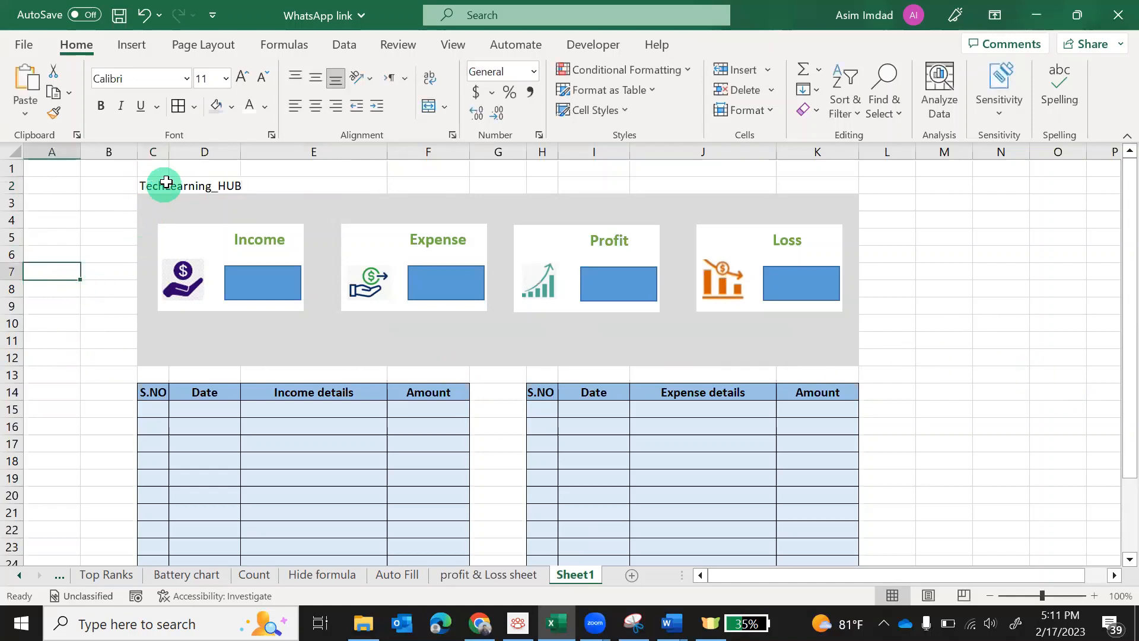
Merge and centre C2:E2 and make the title bold at 20 points
drag(160, 185, 267, 188)
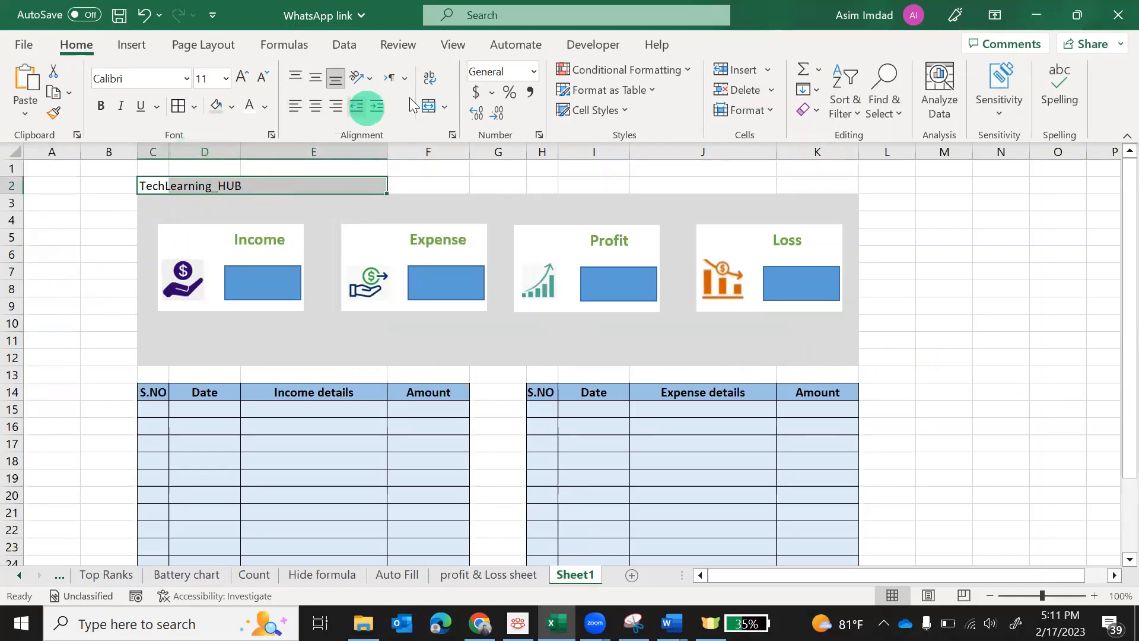
click(427, 107)
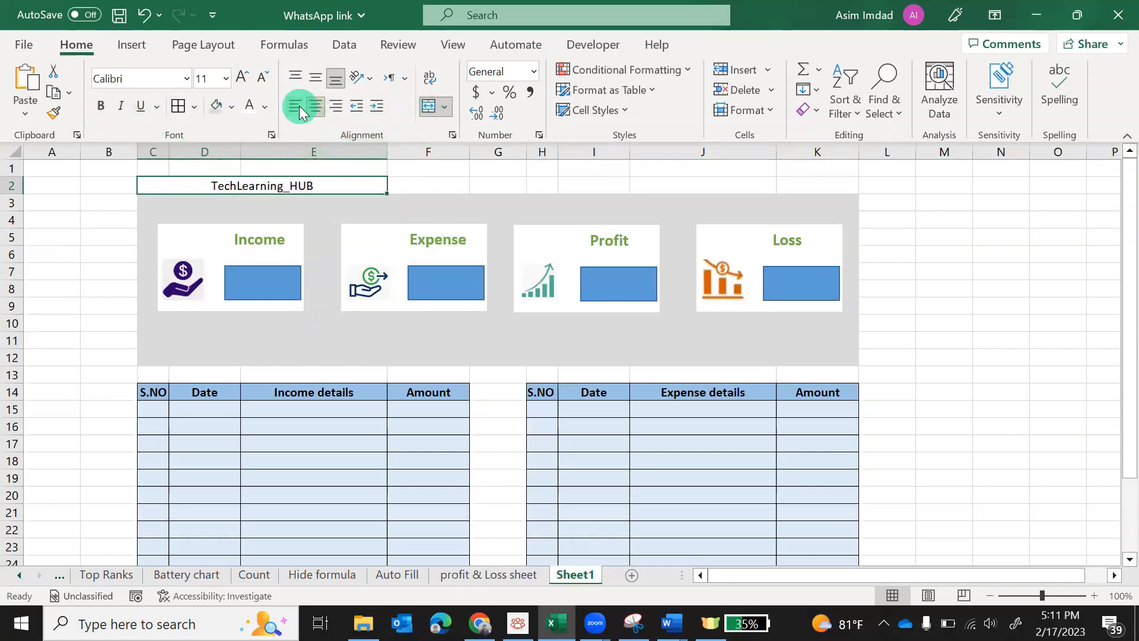
click(100, 107)
click(248, 82)
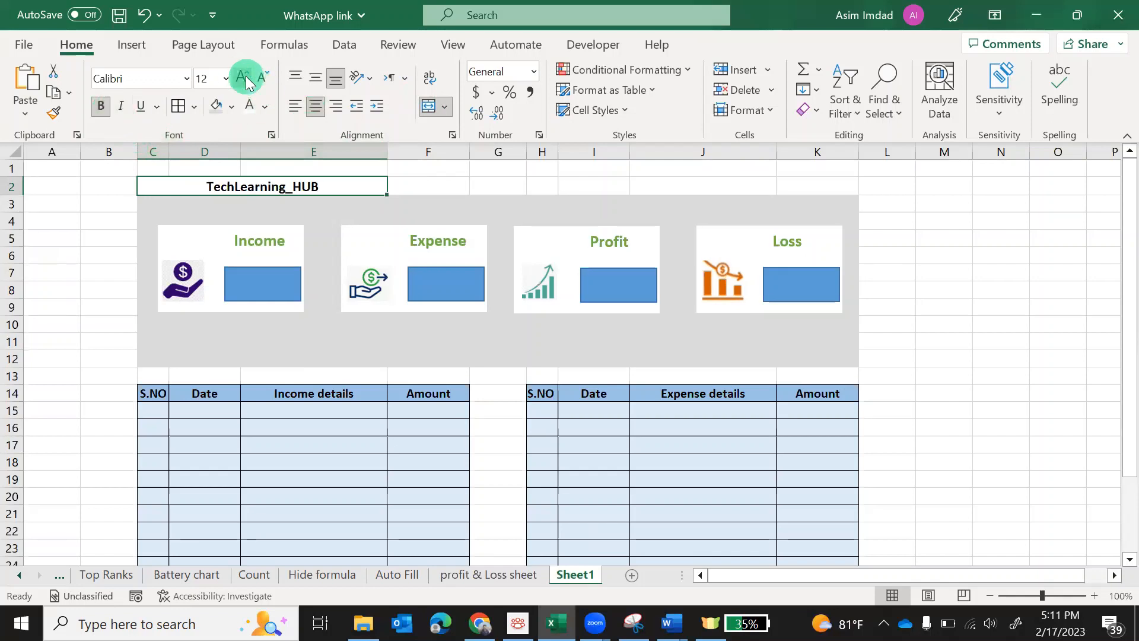
click(248, 82)
click(248, 82)
click(248, 82)
click(247, 82)
click(247, 82)
click(246, 82)
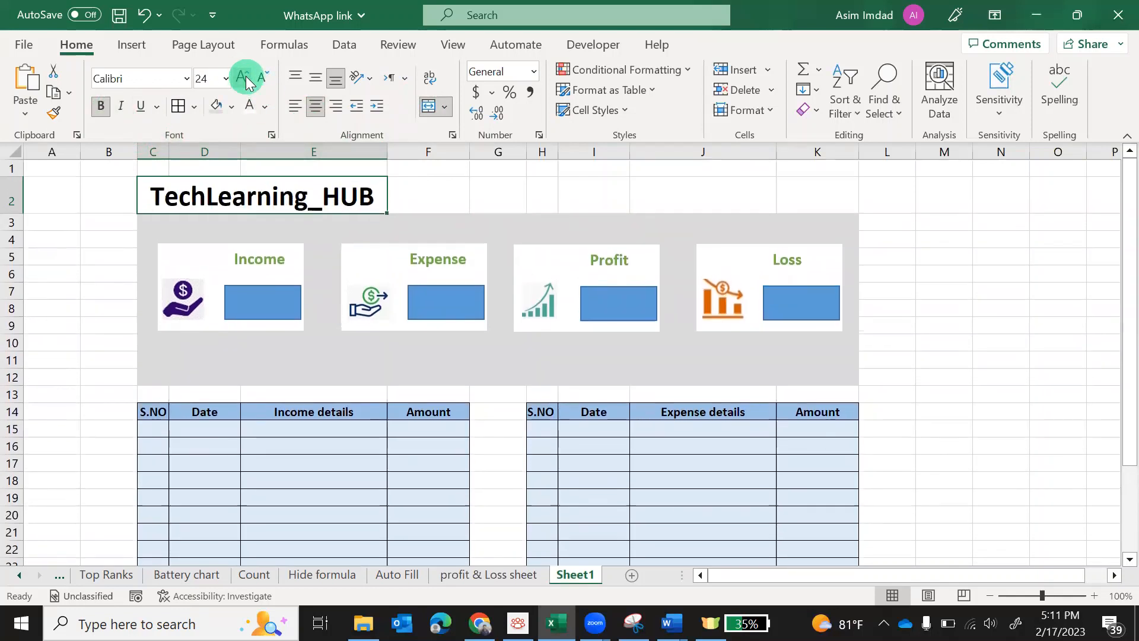
click(262, 76)
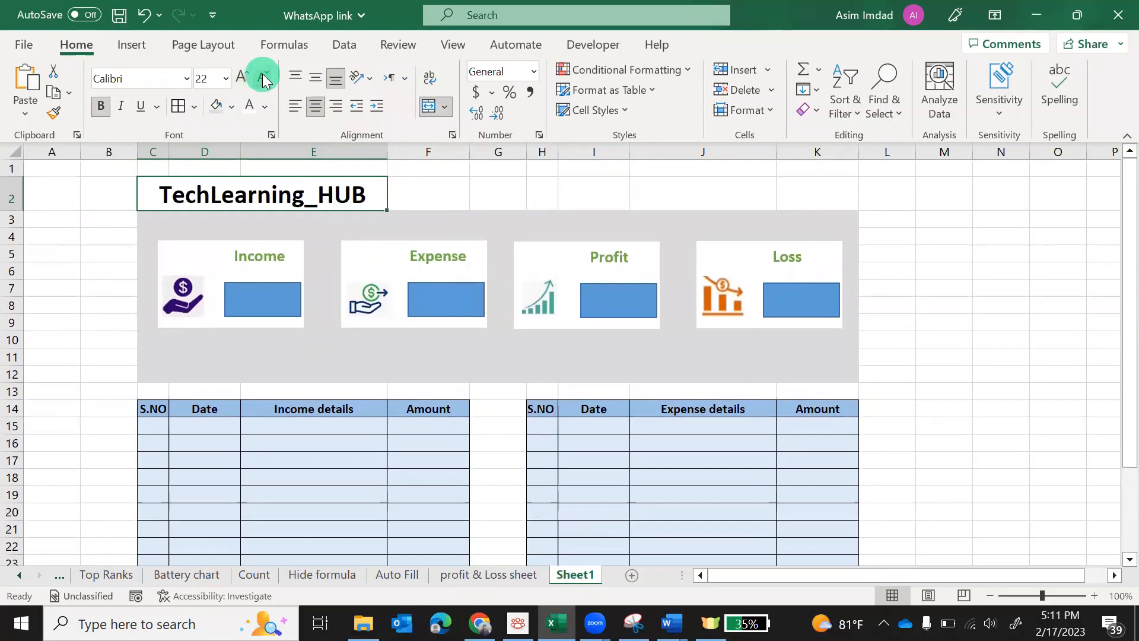
click(262, 74)
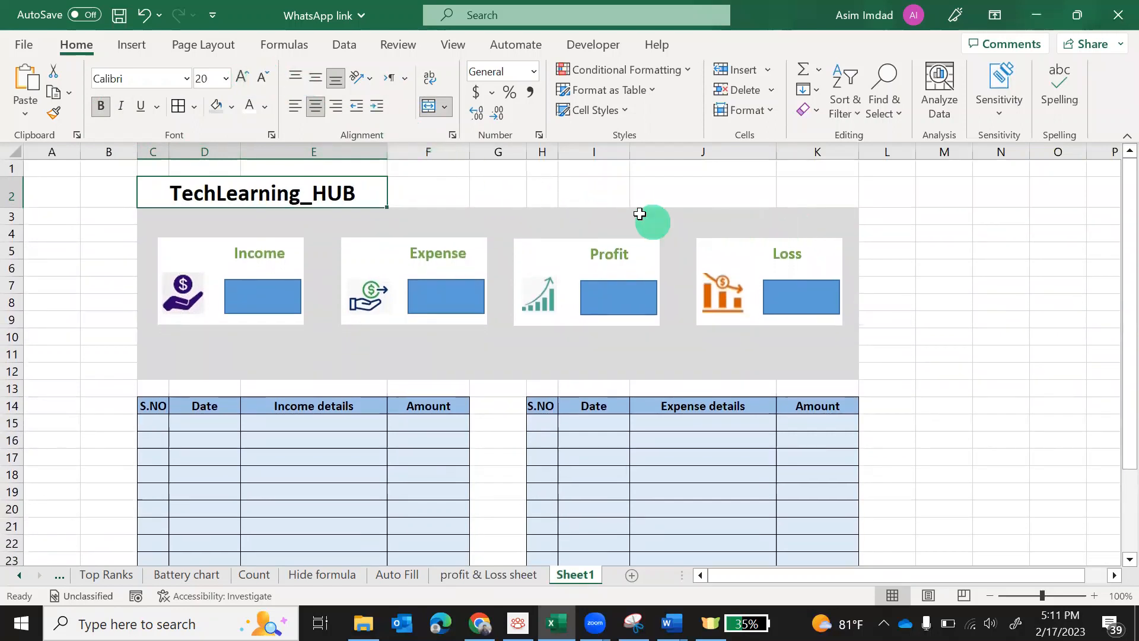
click(604, 197)
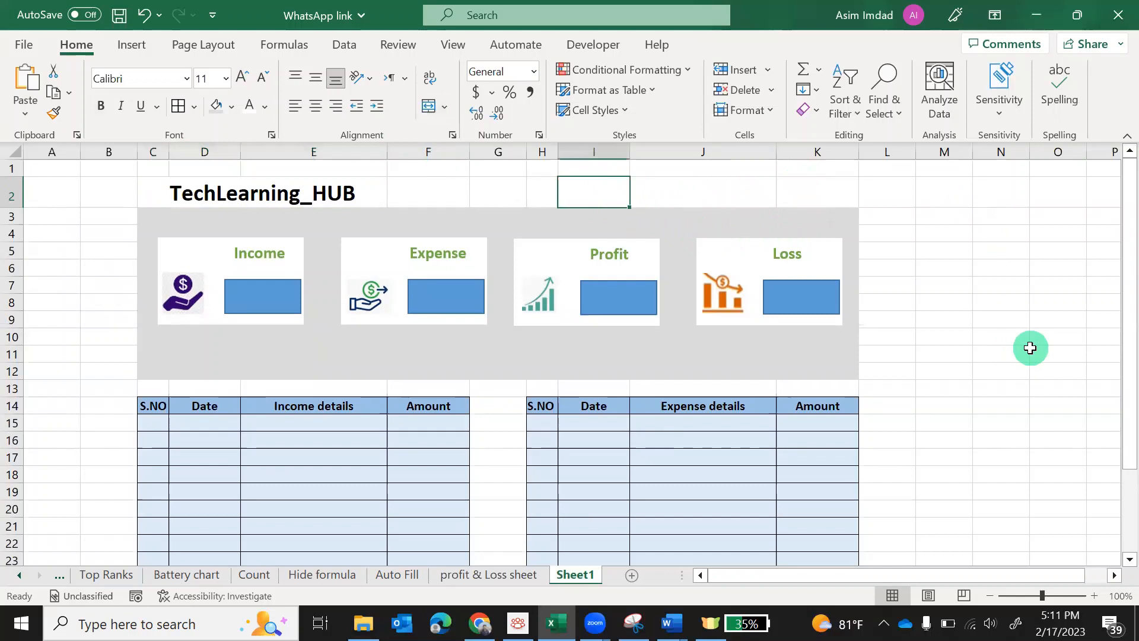
Enter 'Profit and Loss Sheet' in I2, then merge I2:K2 and right-align it
text(Pr)
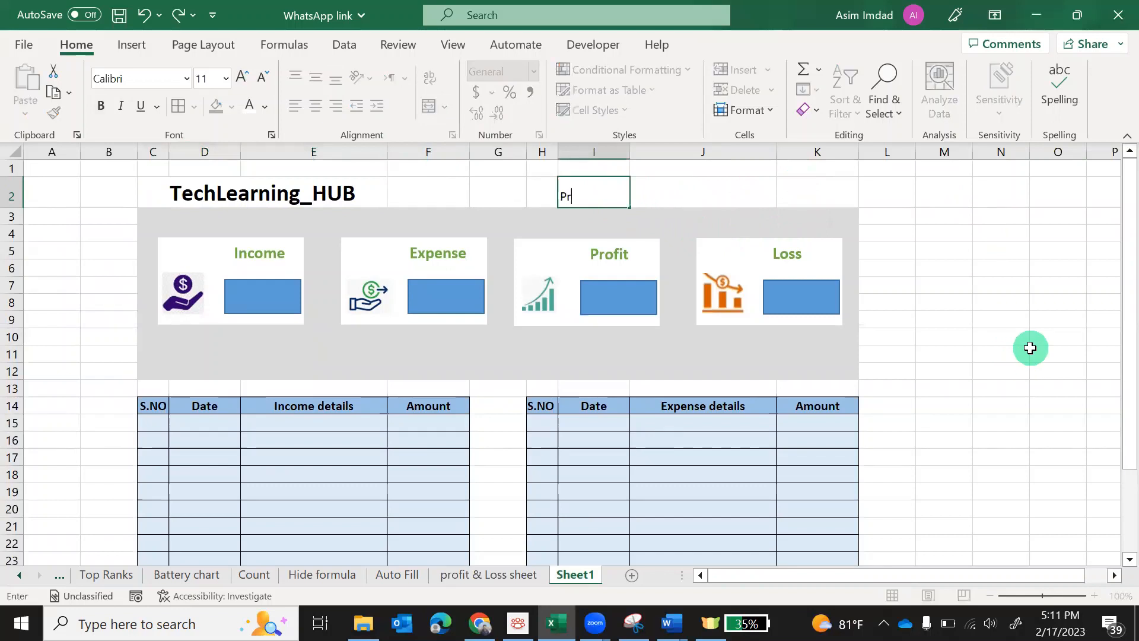
text(ofit and Loss Sheet)
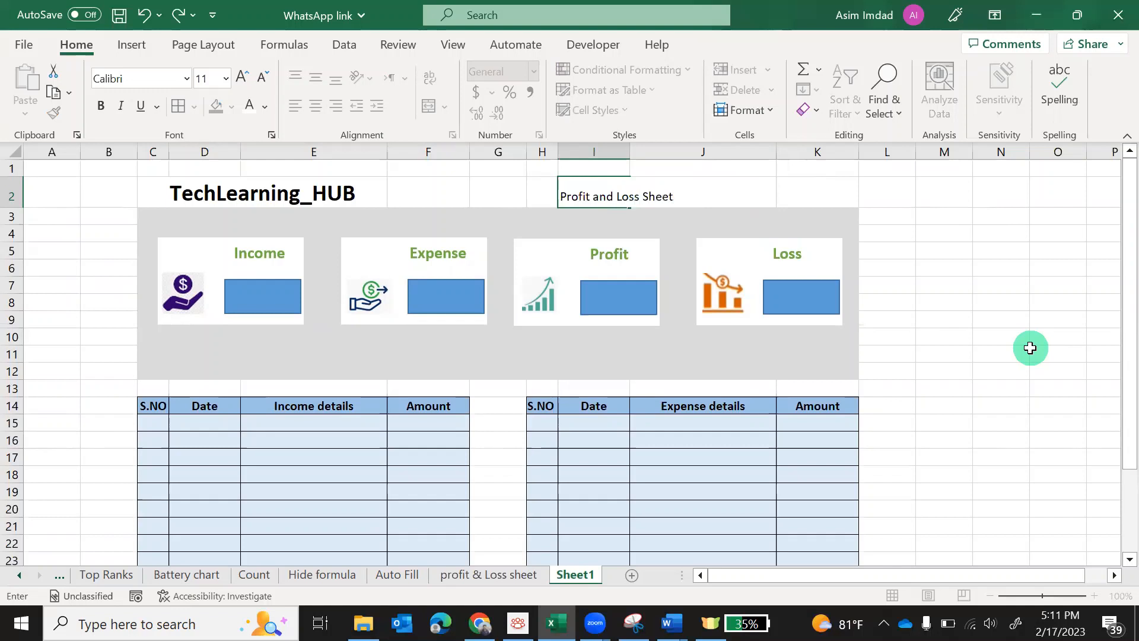
key(Tab)
click(626, 196)
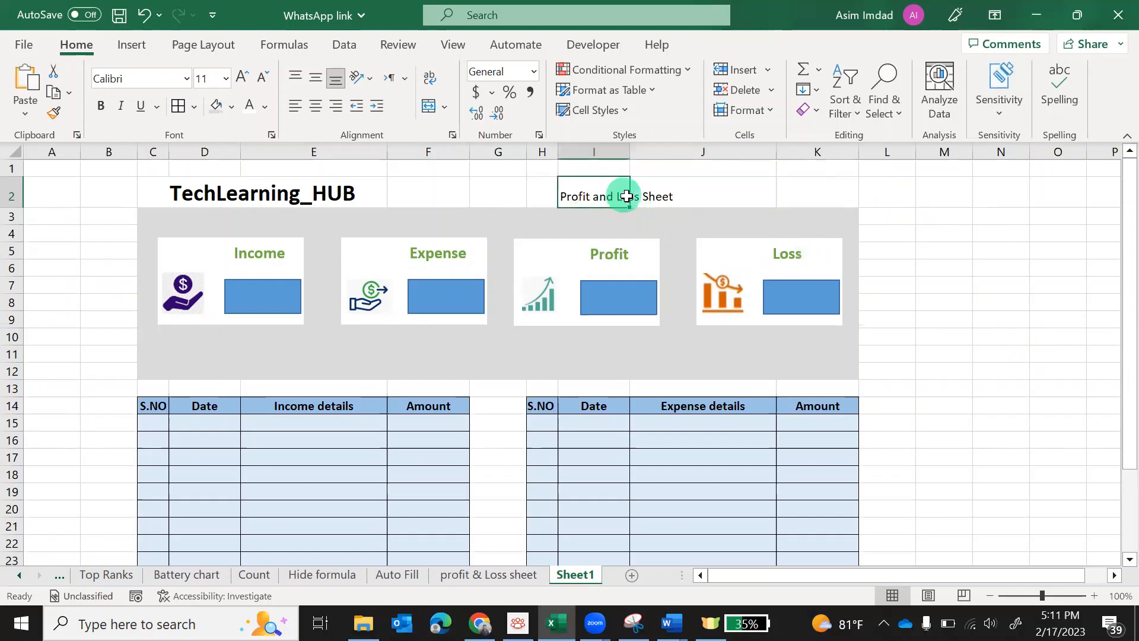
drag(626, 197, 798, 191)
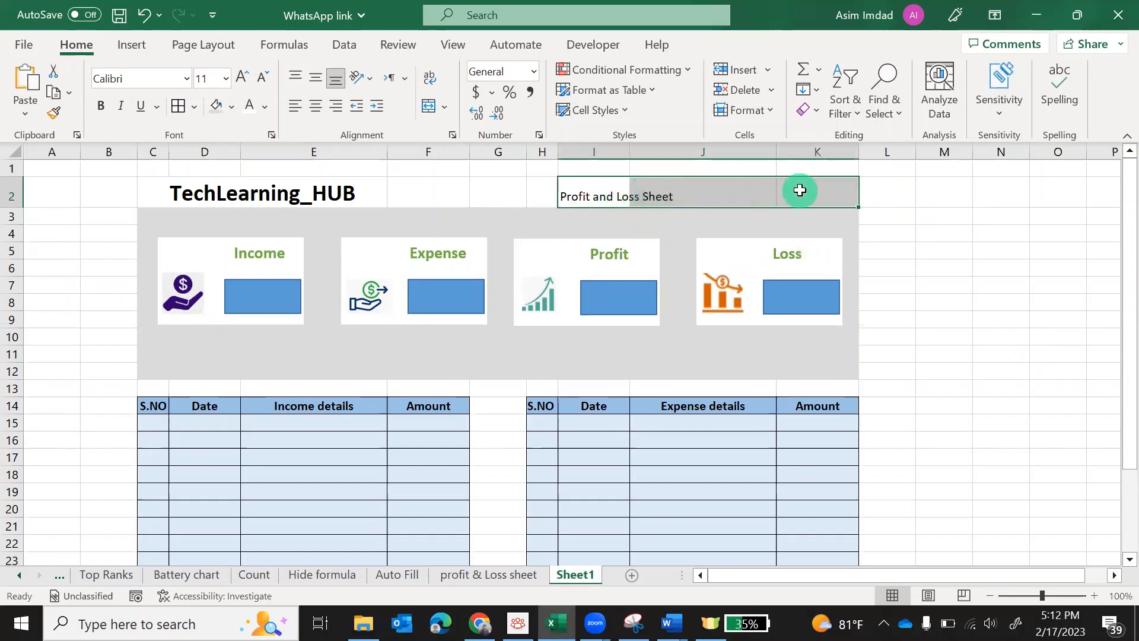
click(430, 113)
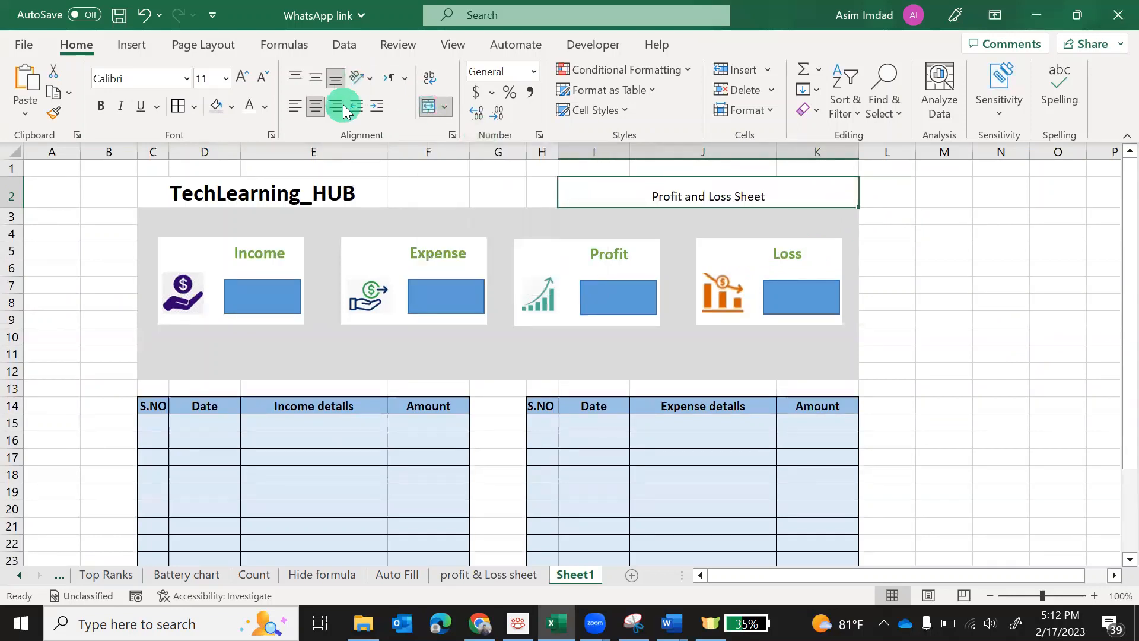
click(336, 107)
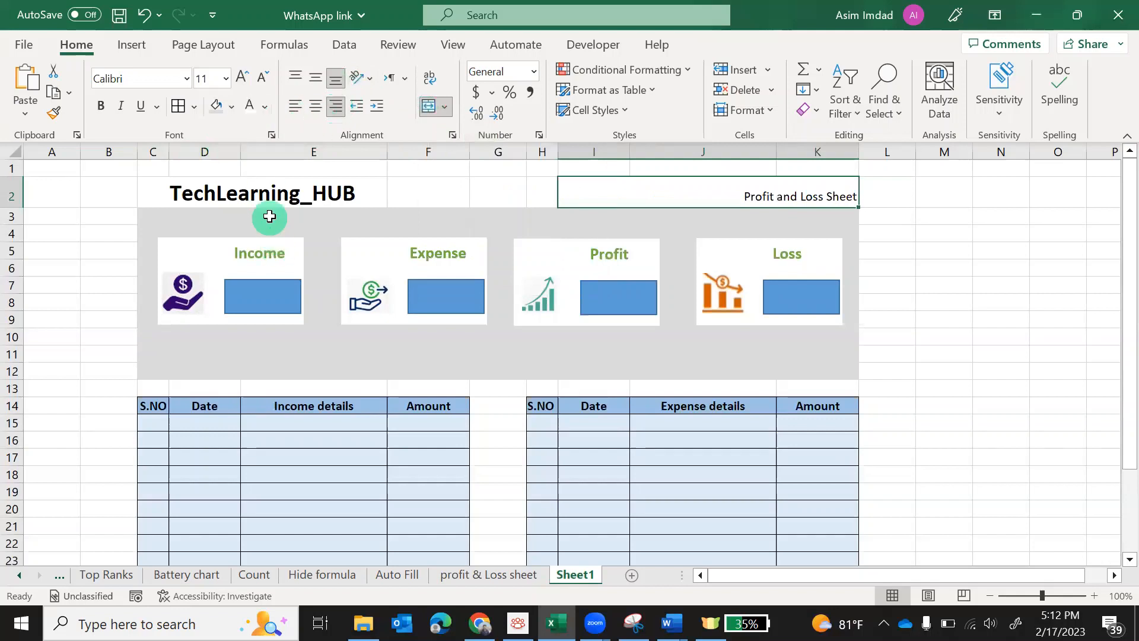
Copy the TechLearning_HUB title's formatting onto the Profit and Loss Sheet heading
click(246, 195)
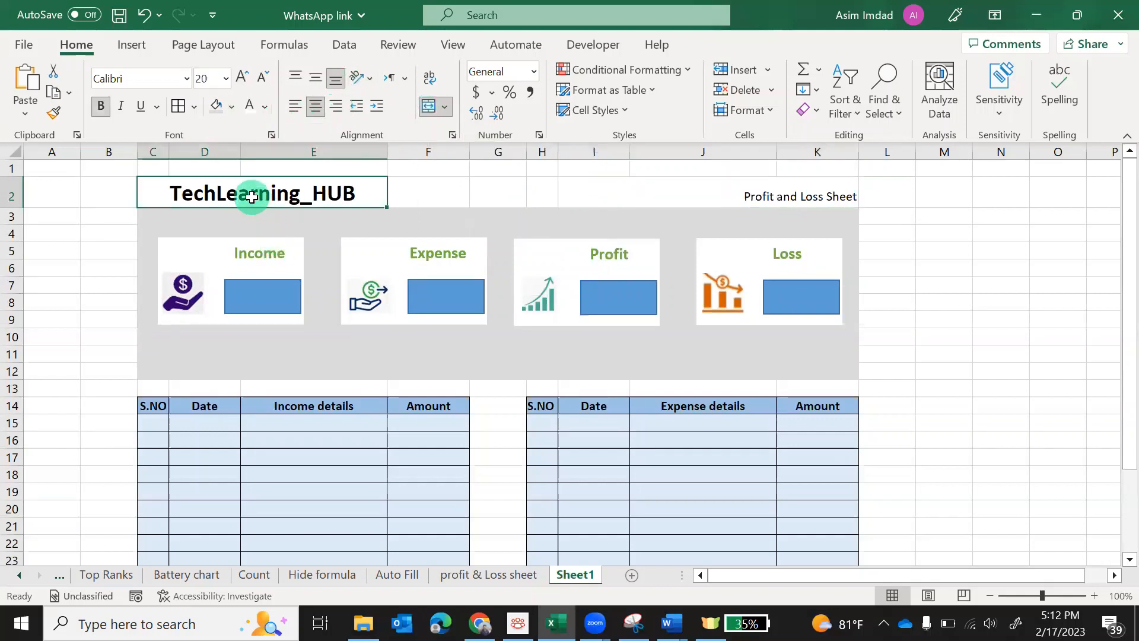
click(53, 112)
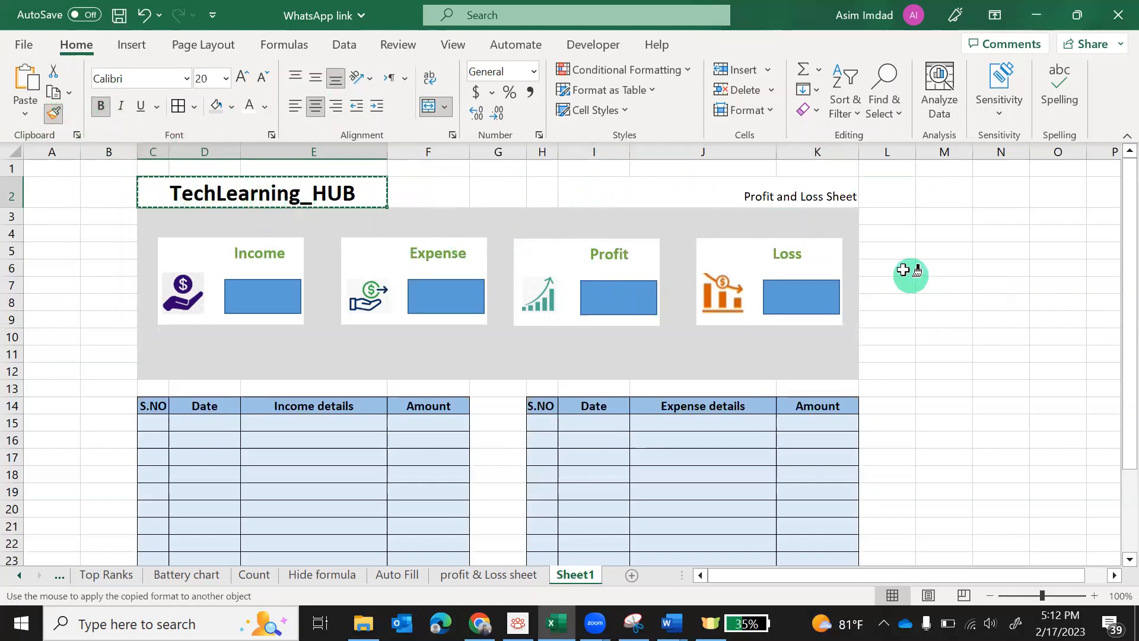
click(810, 197)
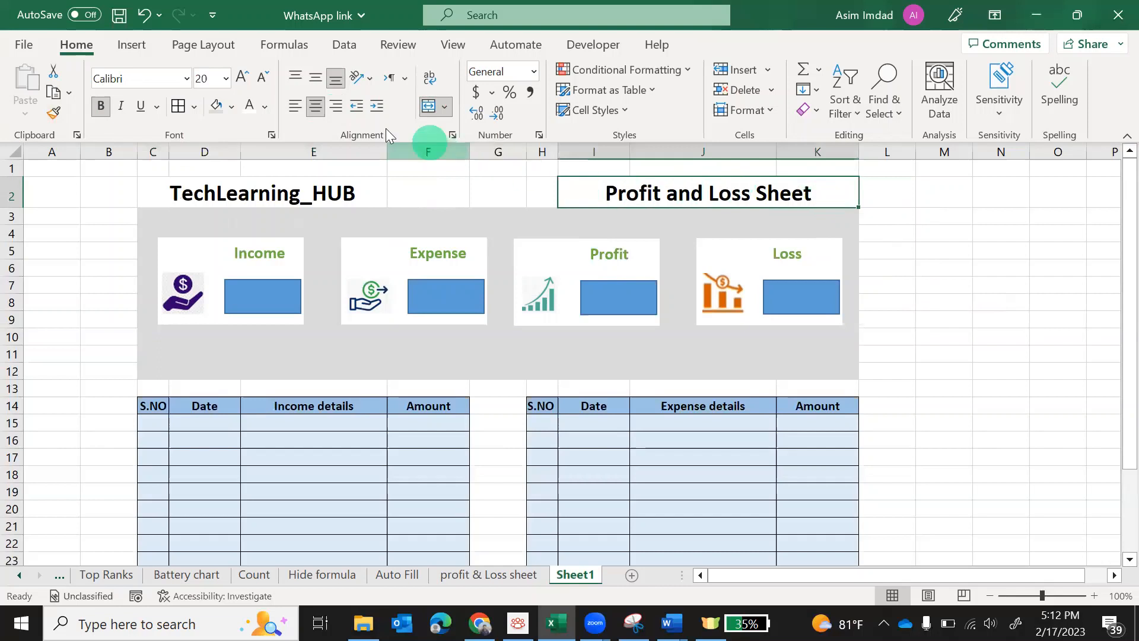
Right-align the Profit and Loss Sheet heading and shade it light gray
click(341, 111)
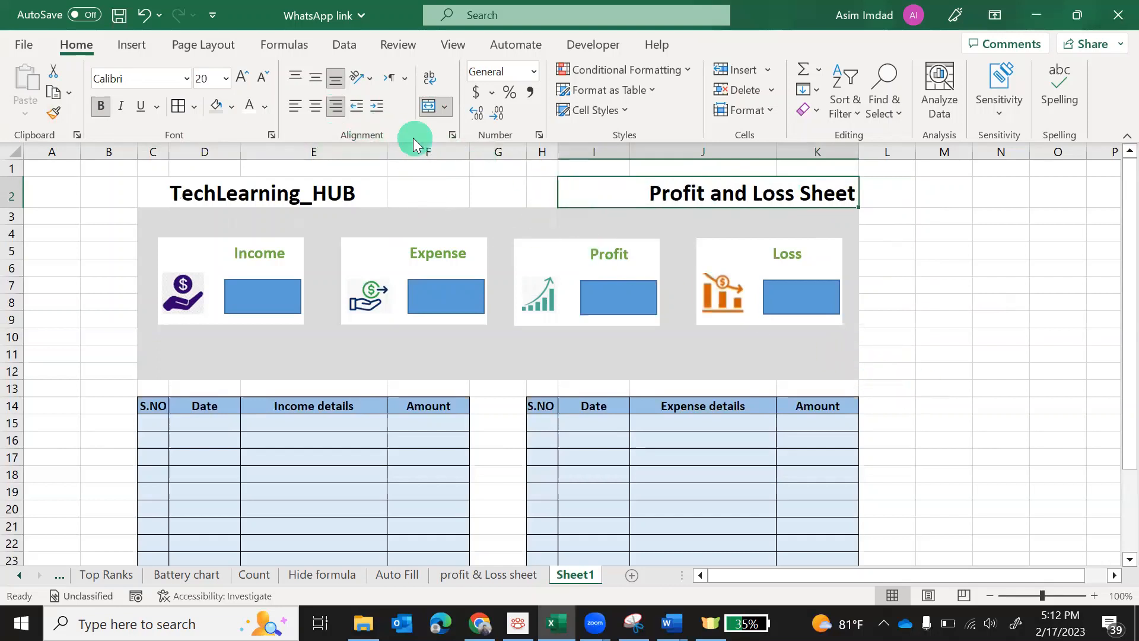
click(232, 107)
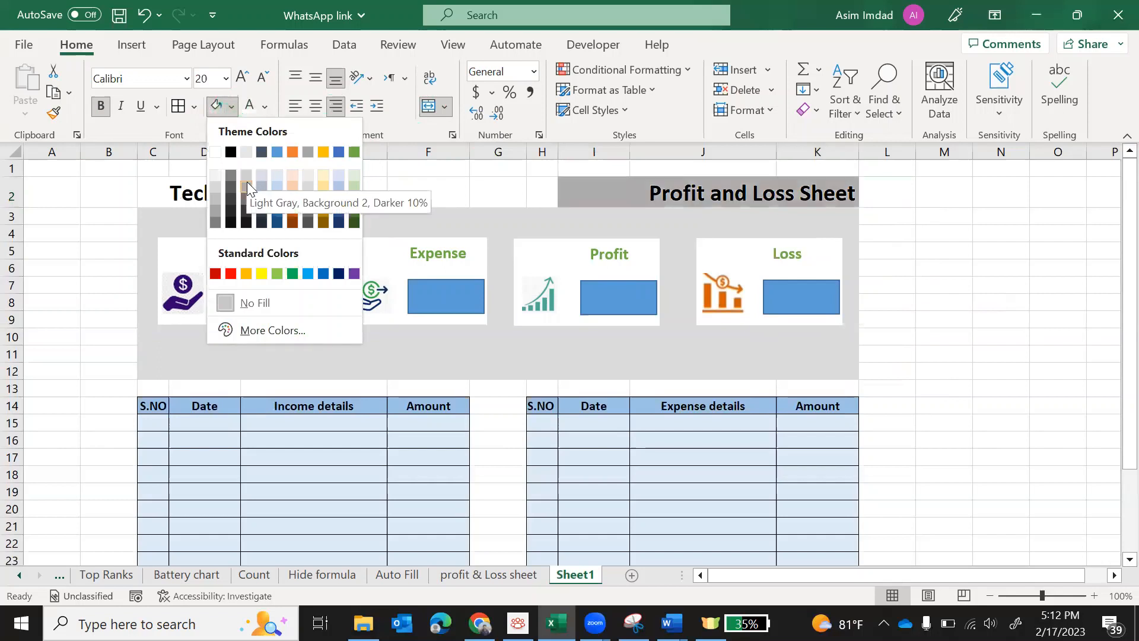
click(247, 181)
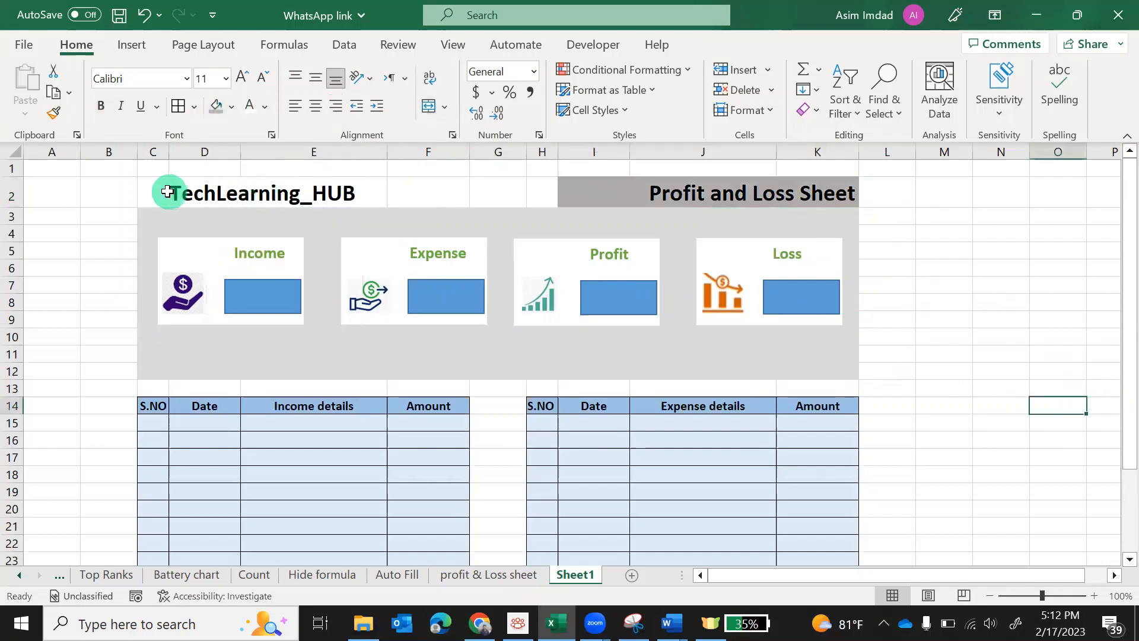
Add a bottom double border under the title row C2:K2
drag(168, 190, 695, 197)
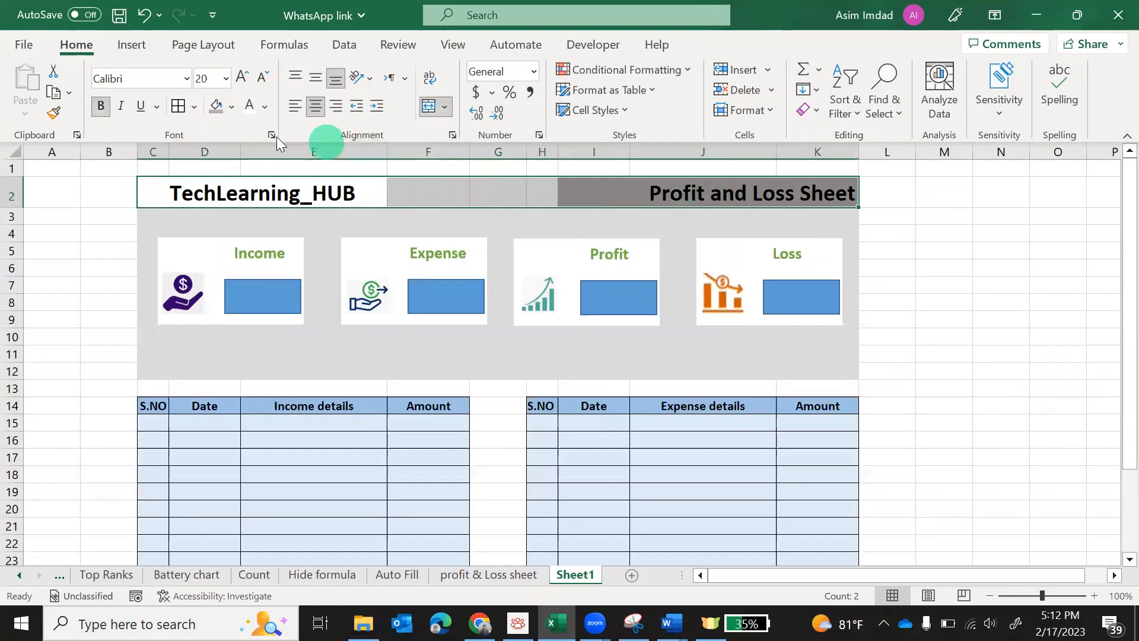
click(195, 108)
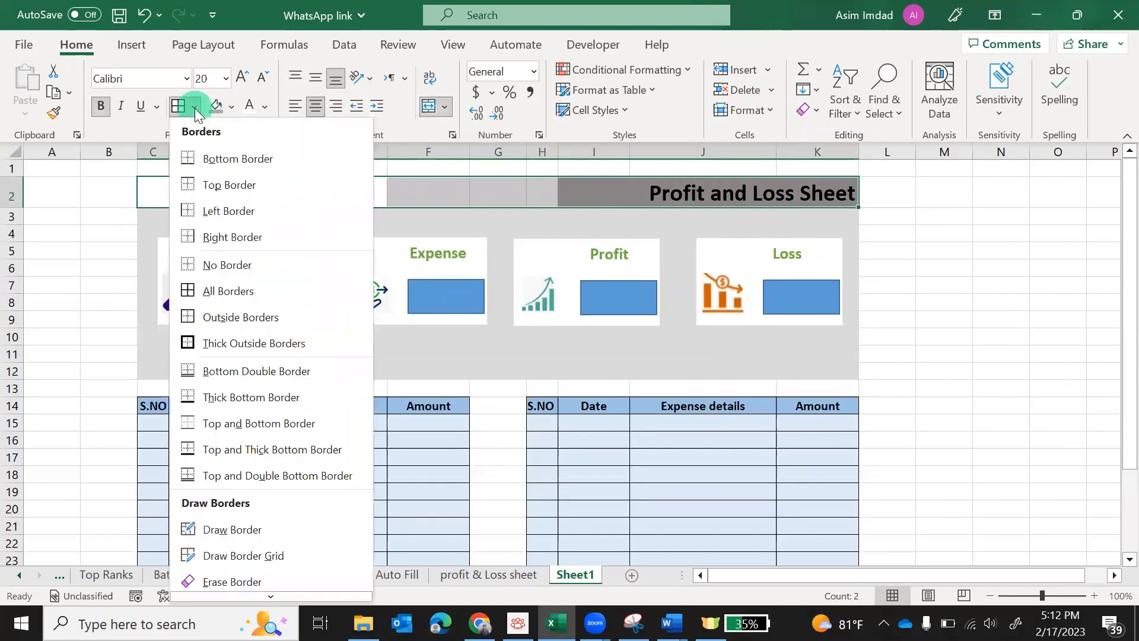
click(250, 375)
click(1059, 356)
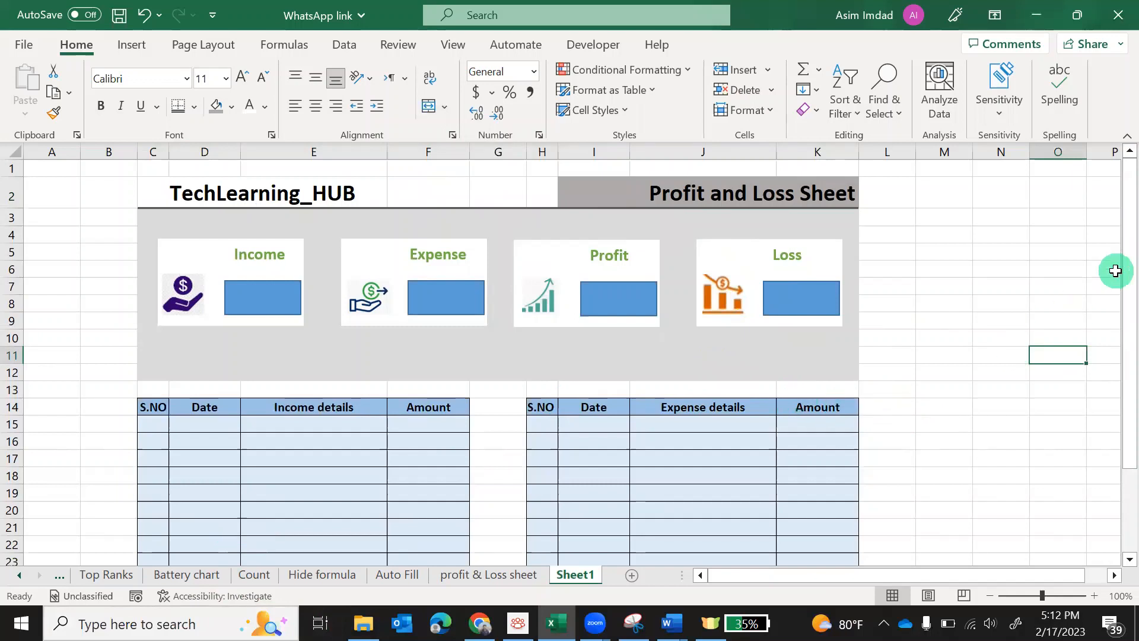
drag(1110, 250, 1113, 391)
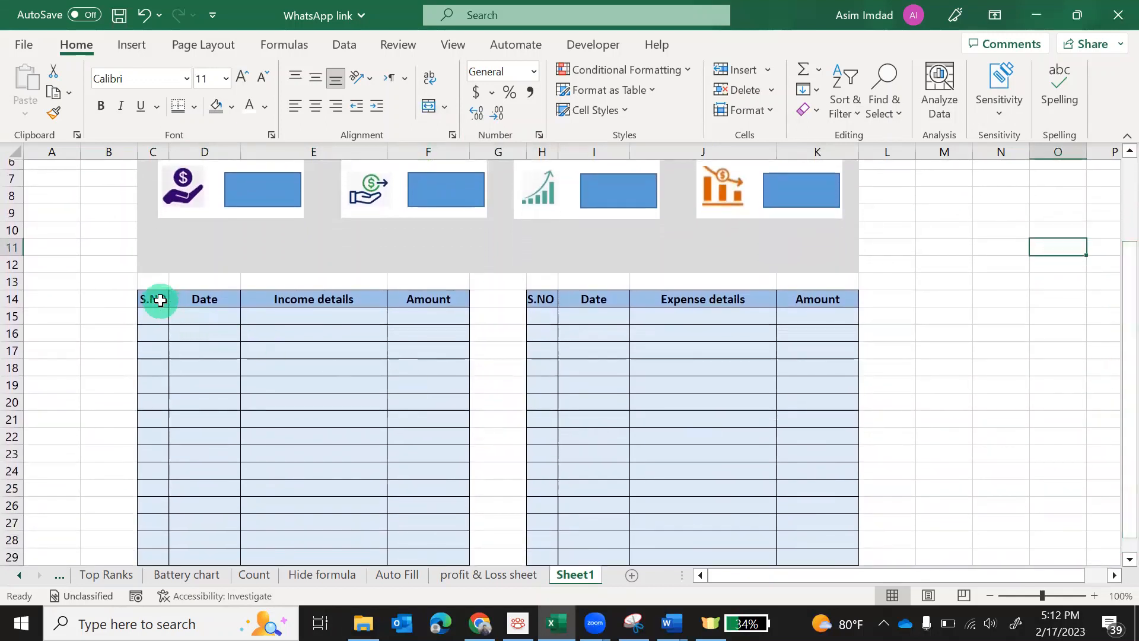
drag(155, 300, 427, 557)
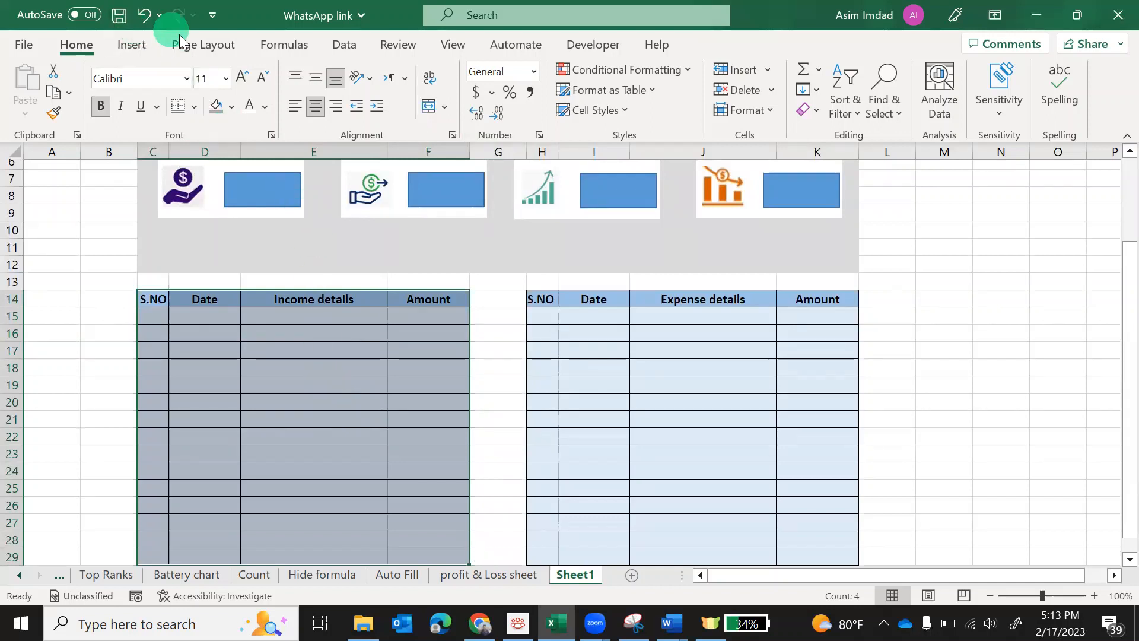
click(136, 49)
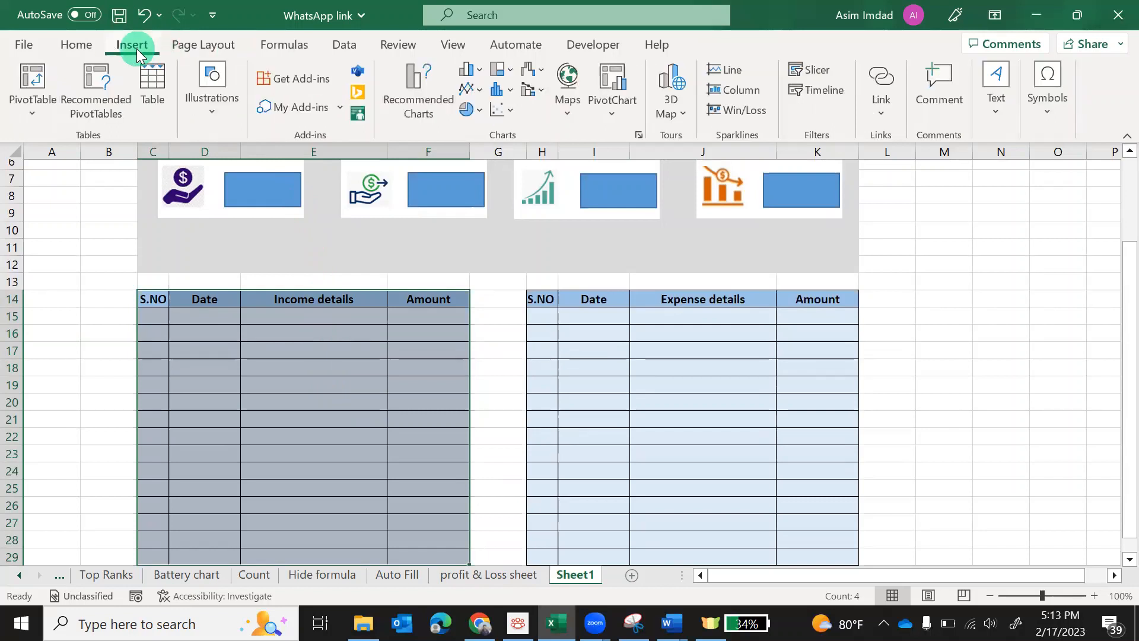
click(206, 53)
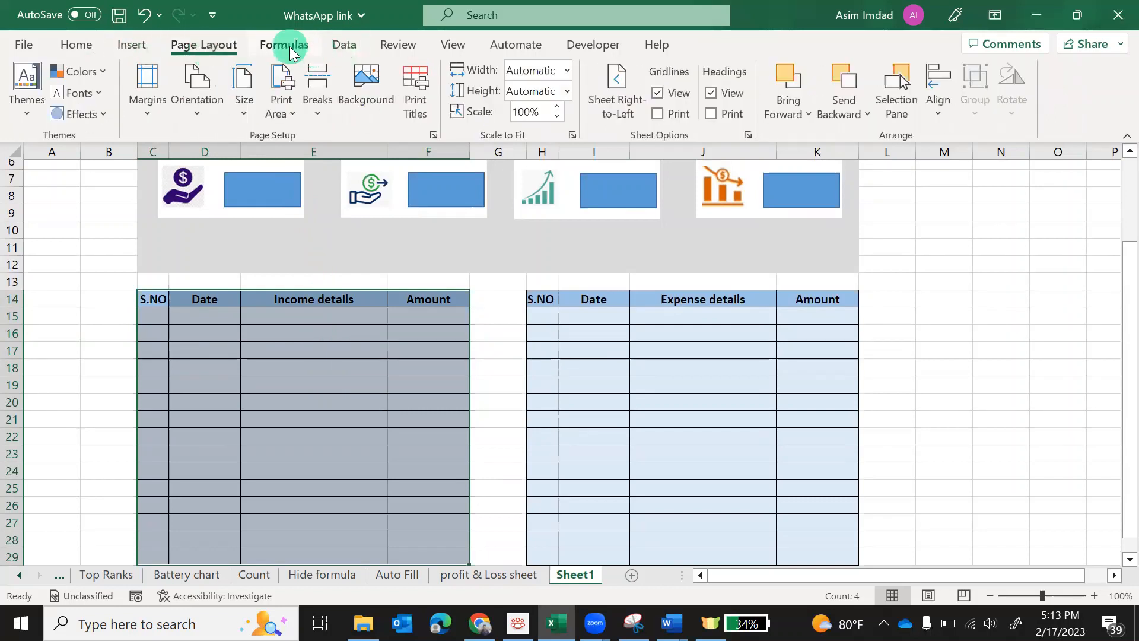
click(314, 51)
click(336, 49)
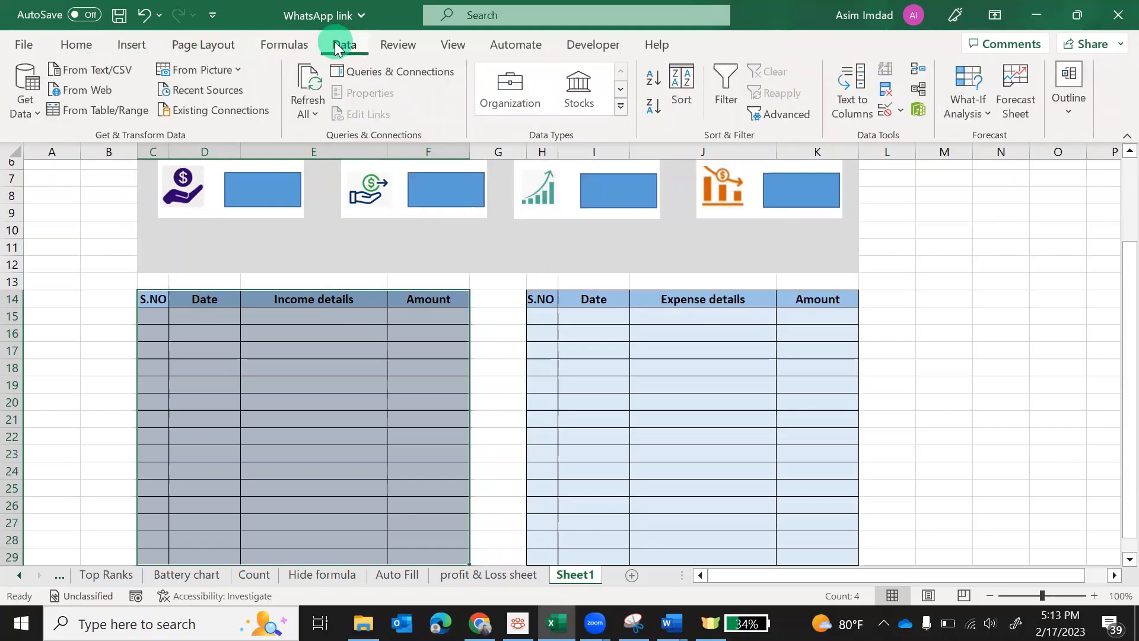
click(393, 47)
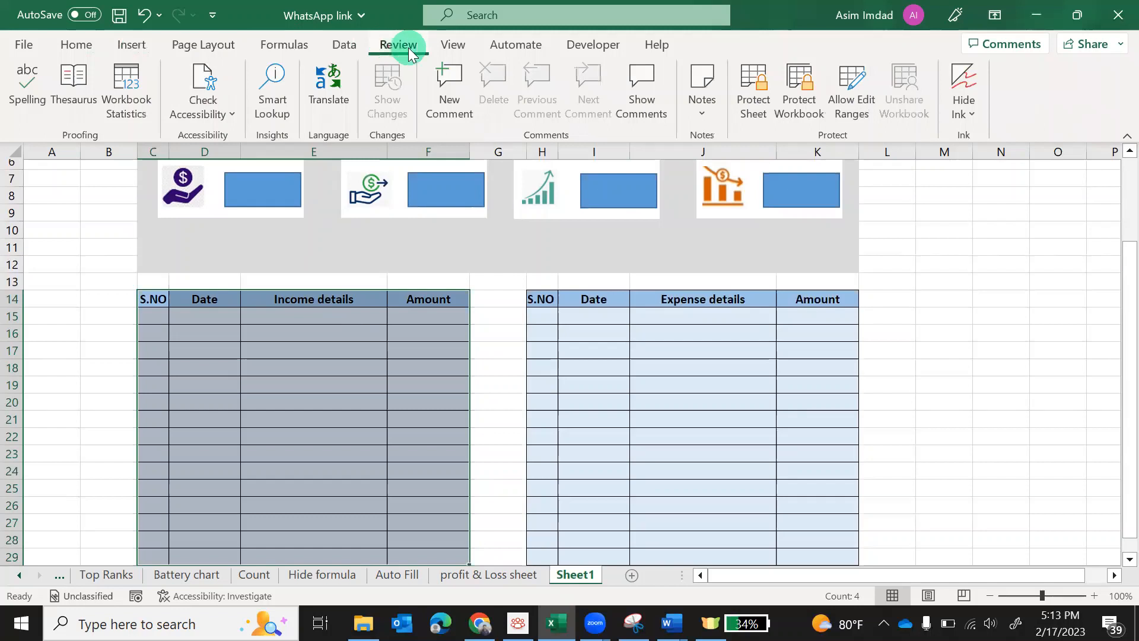
click(452, 46)
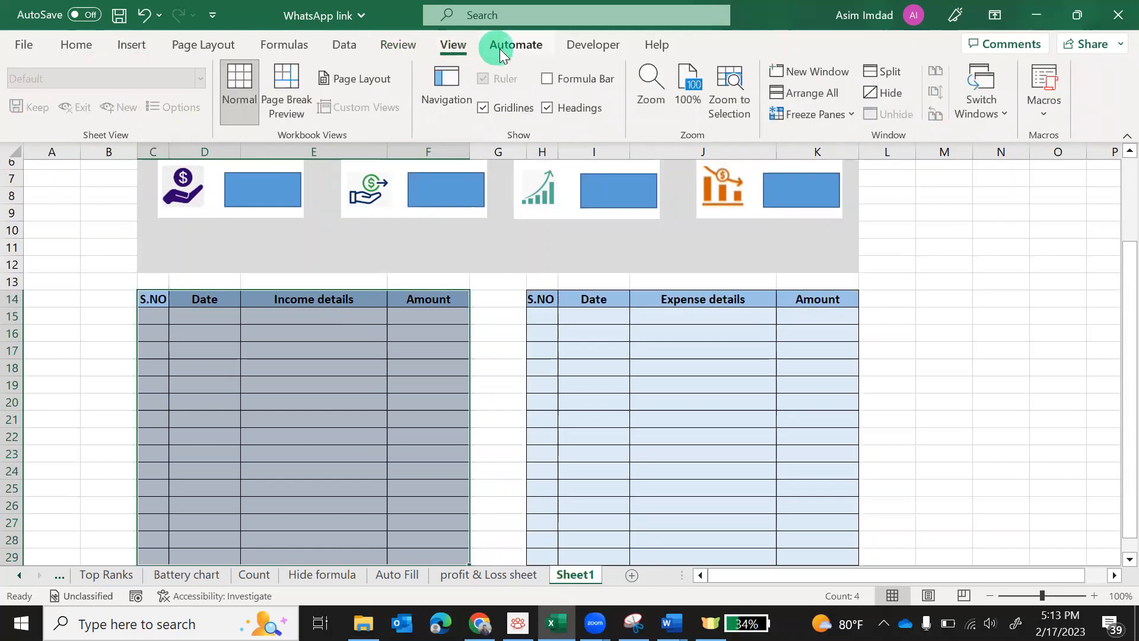
click(509, 51)
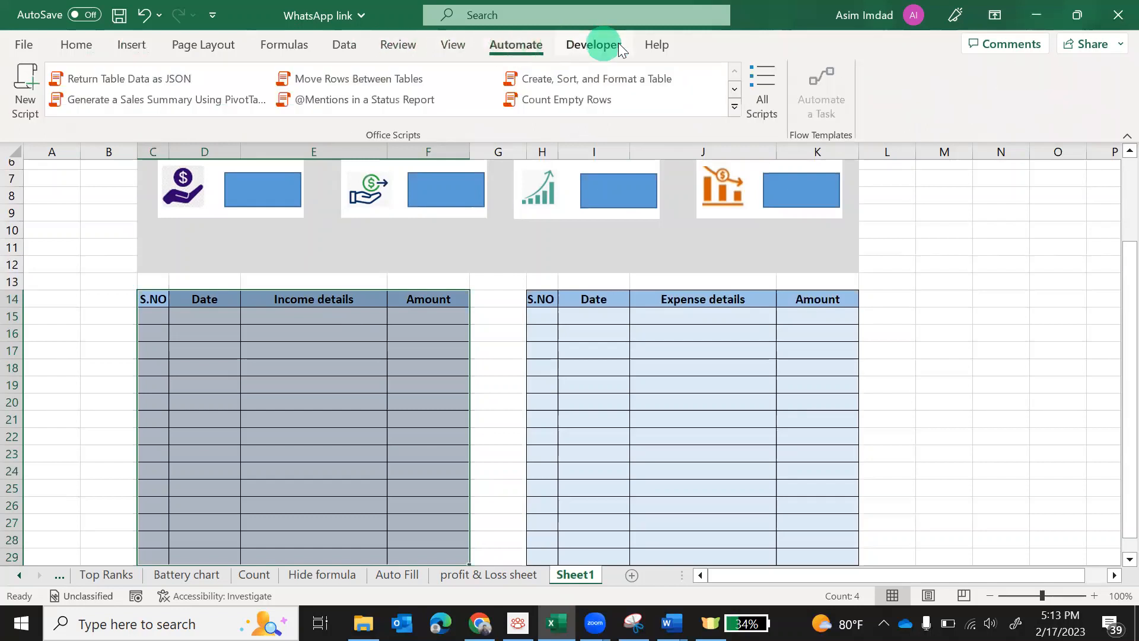
click(595, 52)
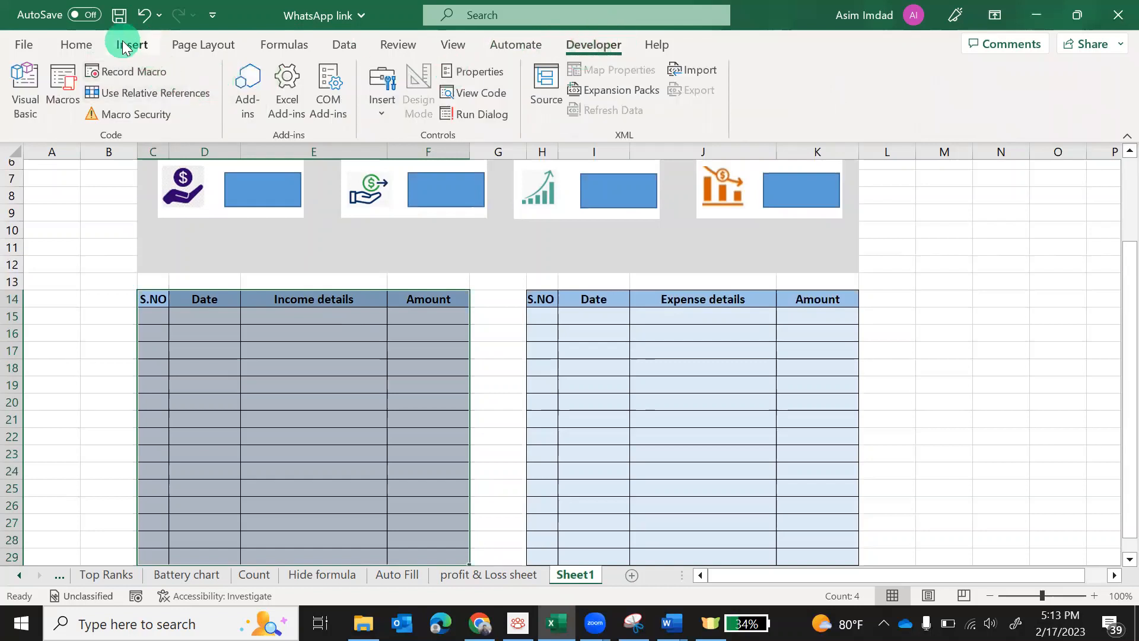
click(83, 45)
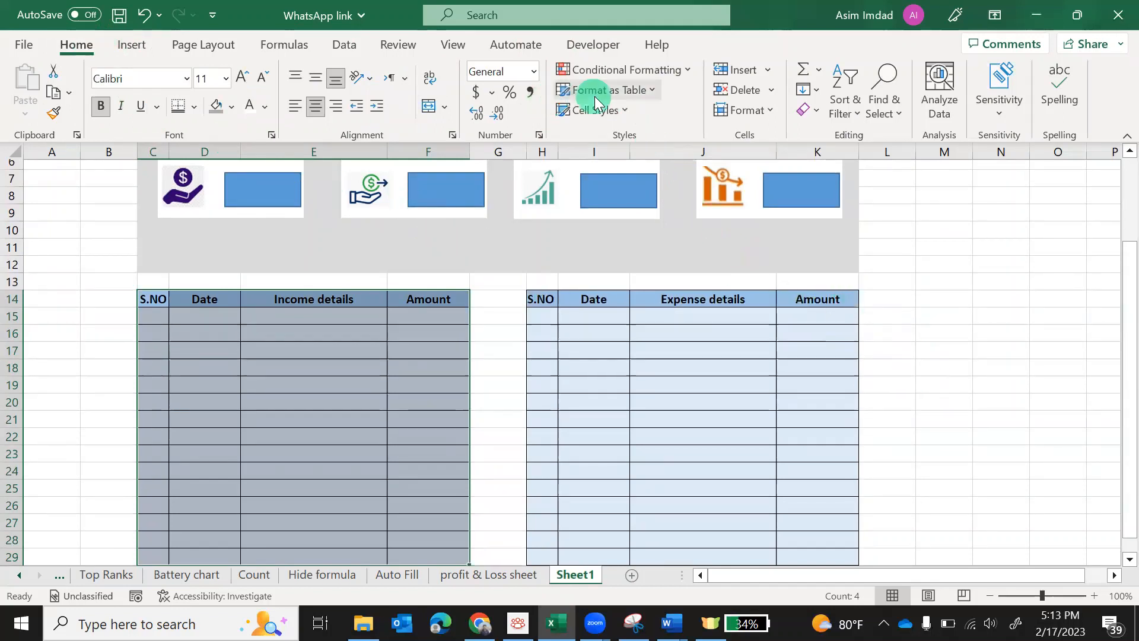
Format C14:F29 as a light-blue styled table (Table1) with the first row as headers
click(645, 89)
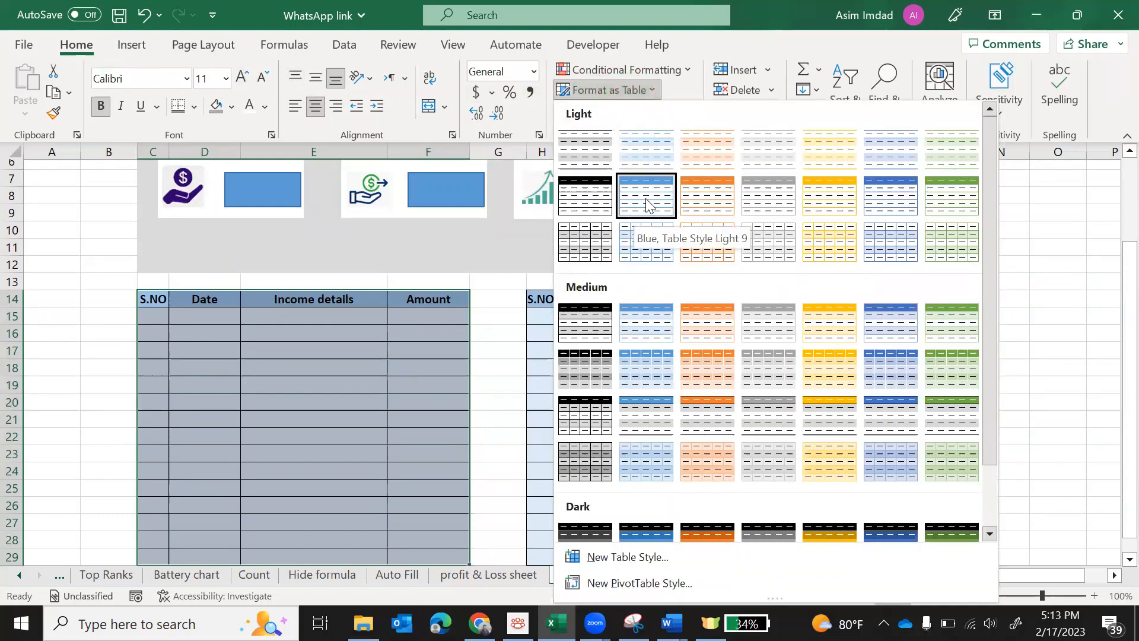
click(649, 317)
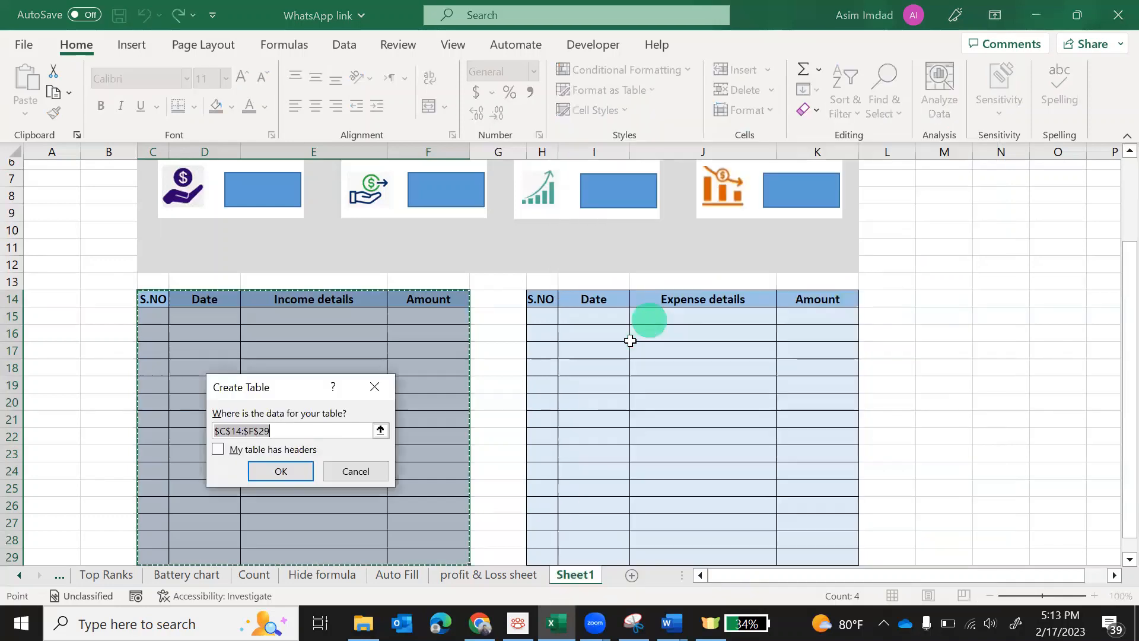
click(219, 452)
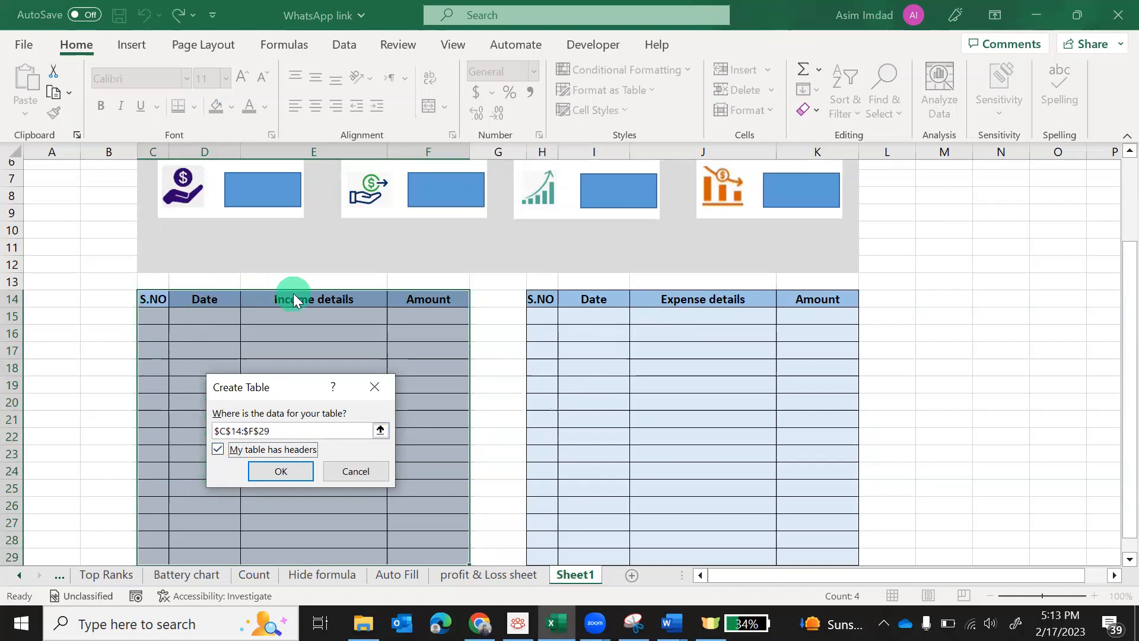
click(281, 471)
click(355, 349)
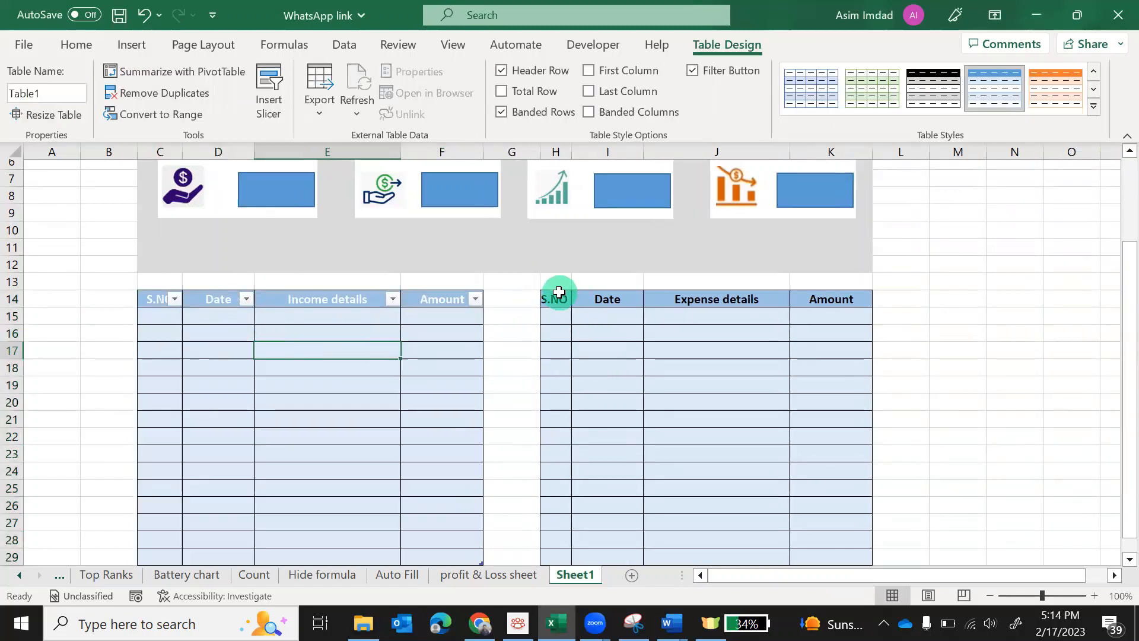
drag(558, 298, 819, 520)
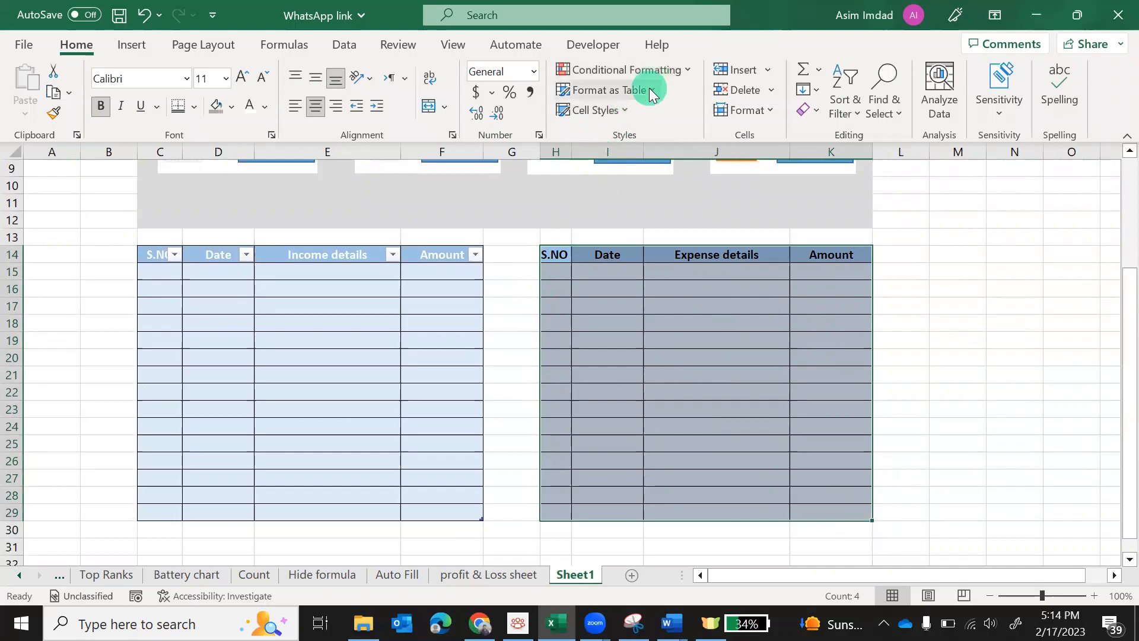
click(652, 95)
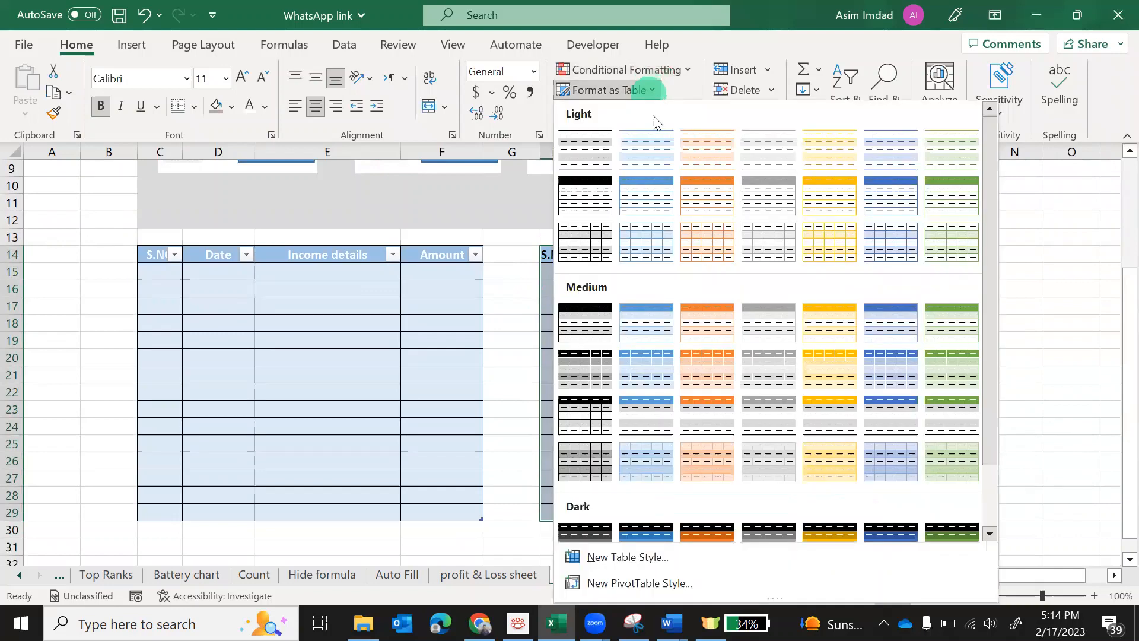
click(658, 204)
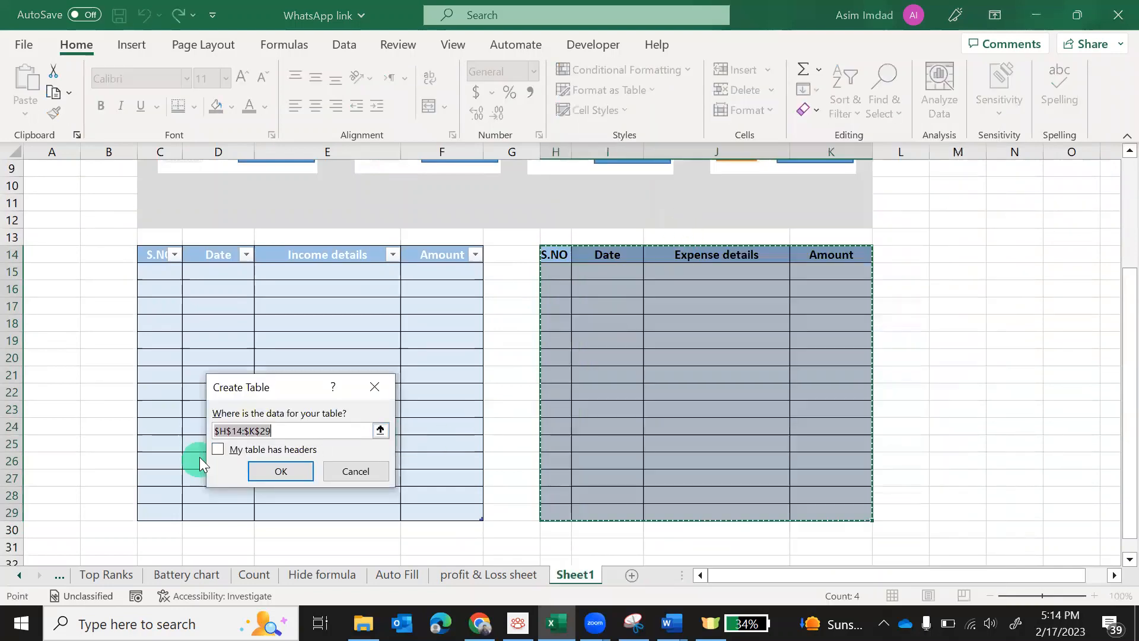
click(232, 453)
click(231, 452)
click(281, 471)
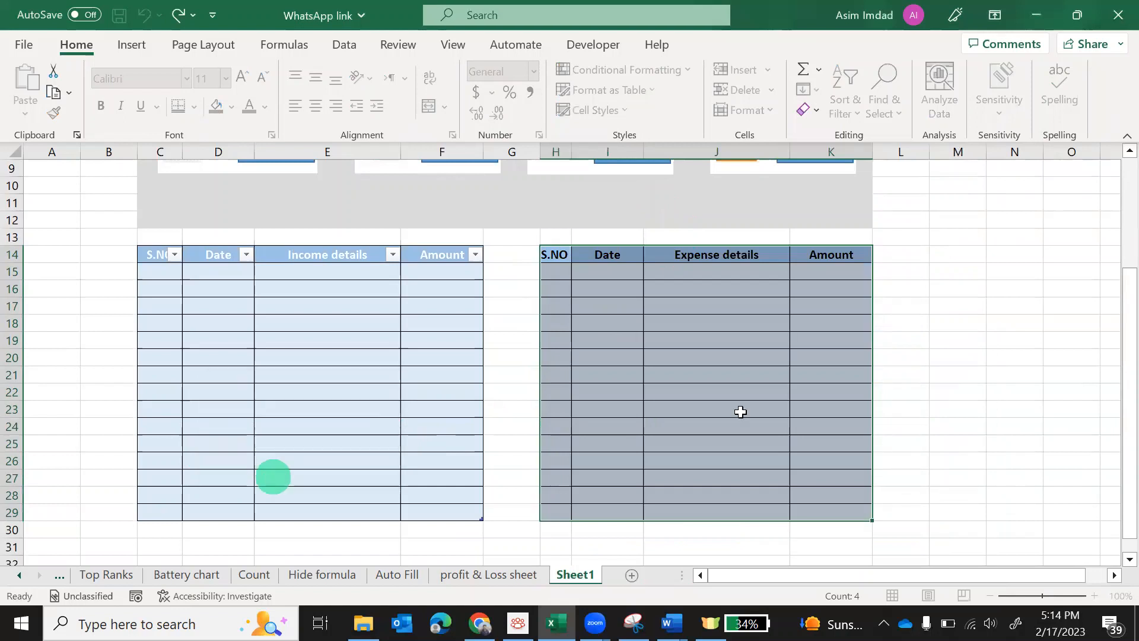
click(952, 385)
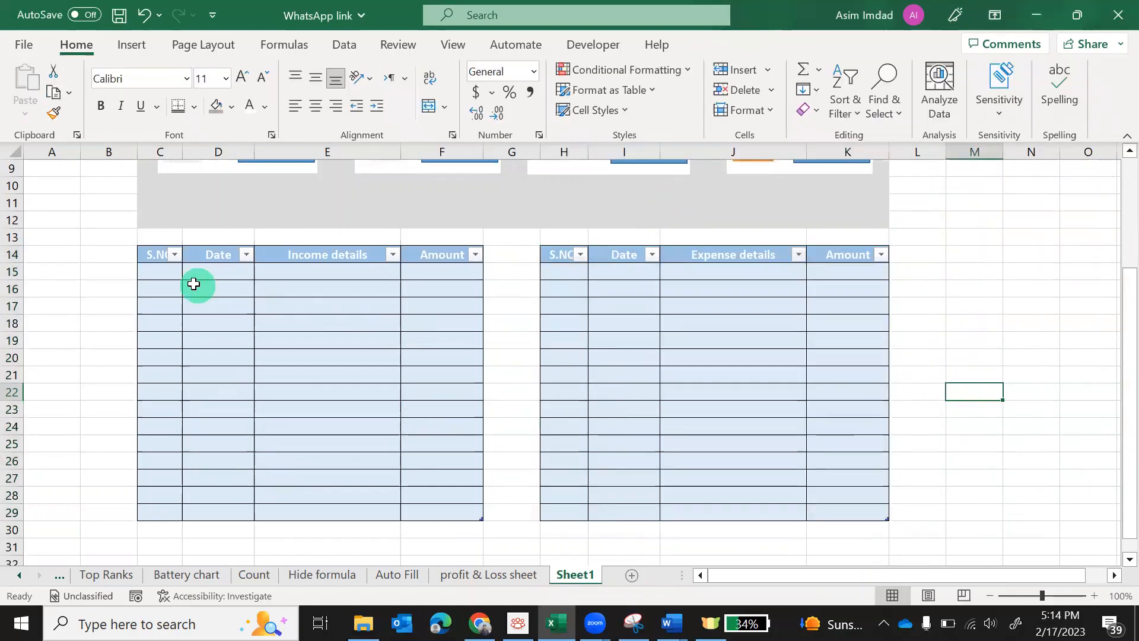
mouse_move(172, 277)
mouse_down()
mouse_move(310, 320)
mouse_move(427, 505)
mouse_up()
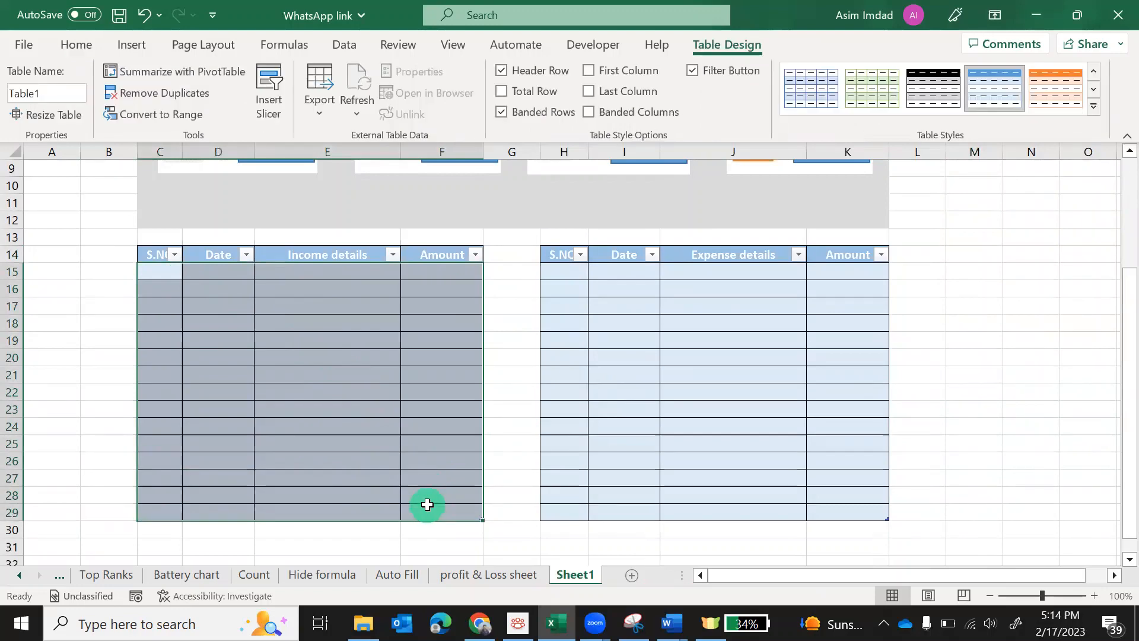
click(971, 337)
scroll(969, 363, up, 3)
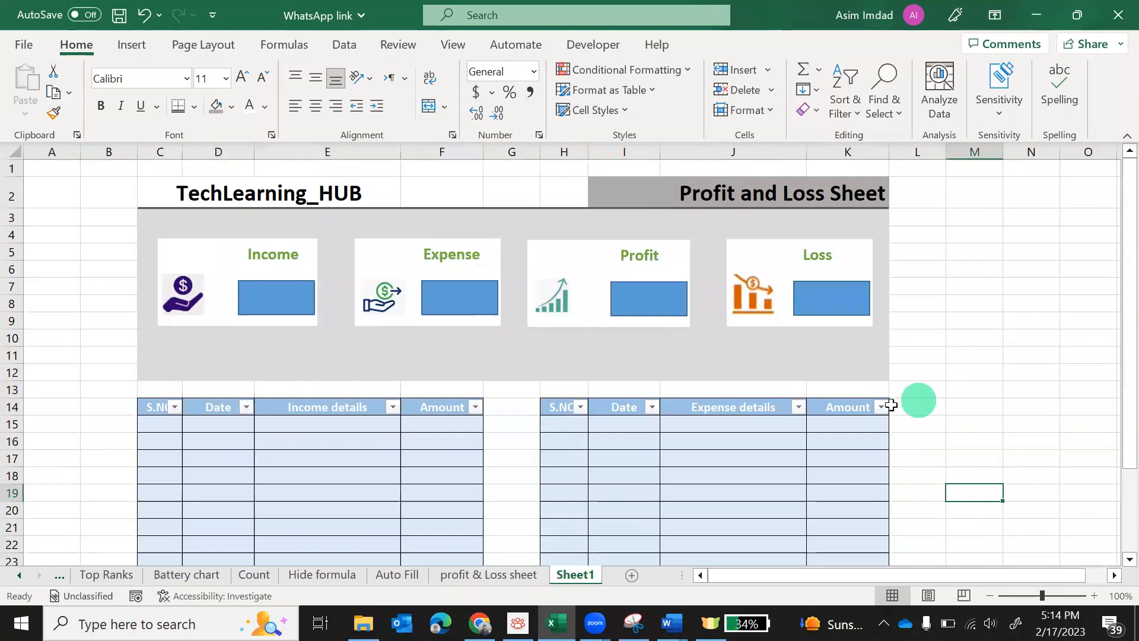
Enter serial number 1 in C15 for the first income row
click(160, 426)
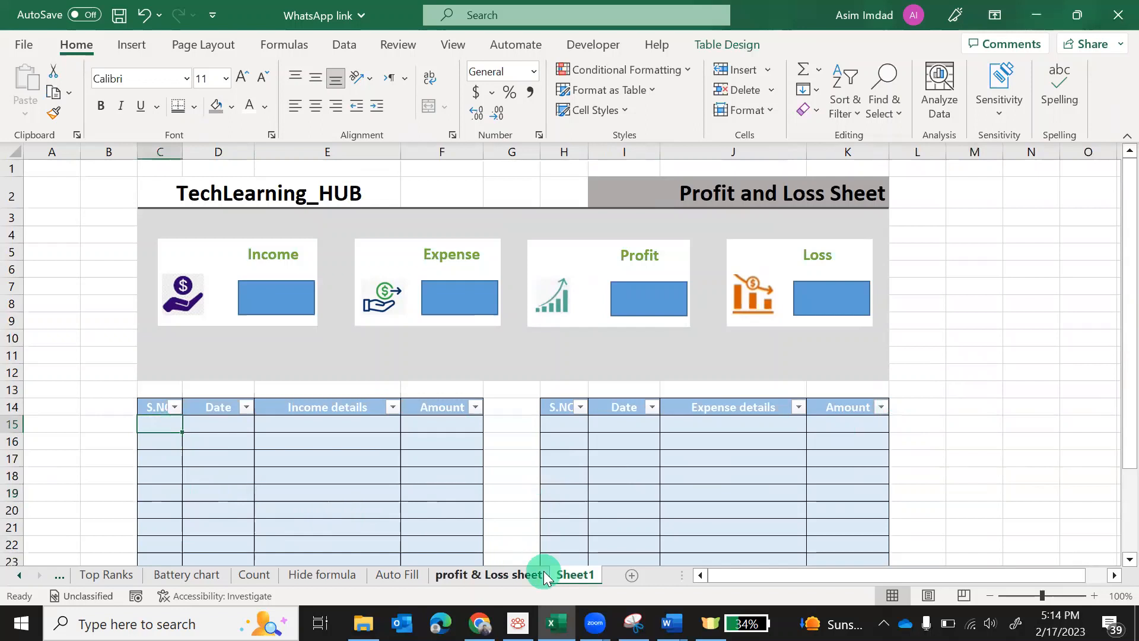
text(1)
key(Tab)
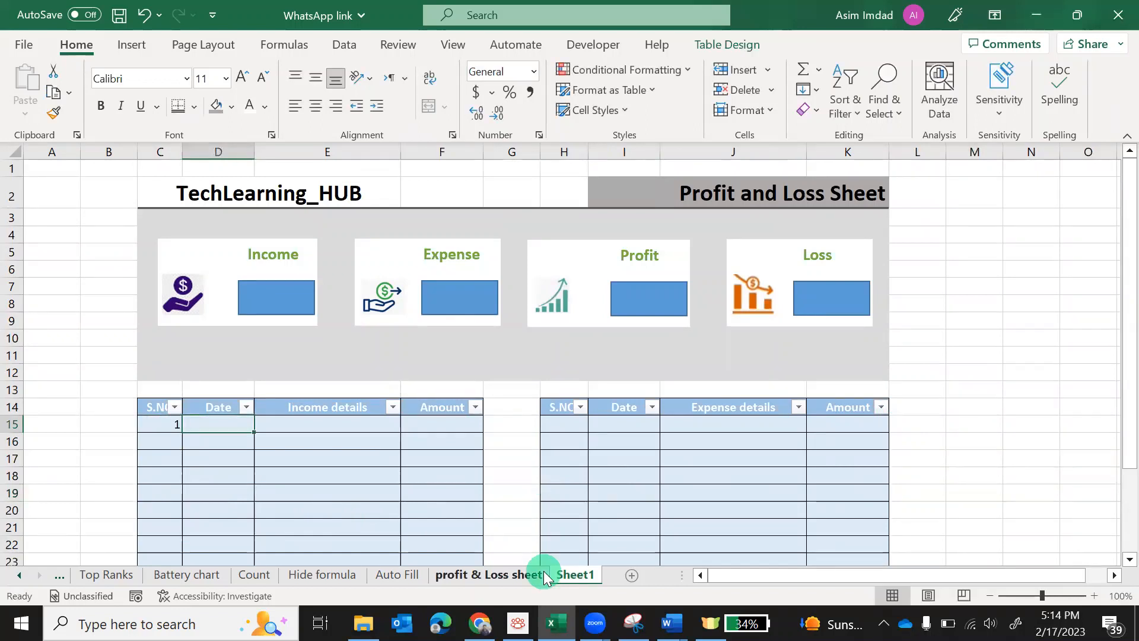
Apply the 14-Mar-12 date format to the income dates in D15:D29
scroll(399, 518, down, 2)
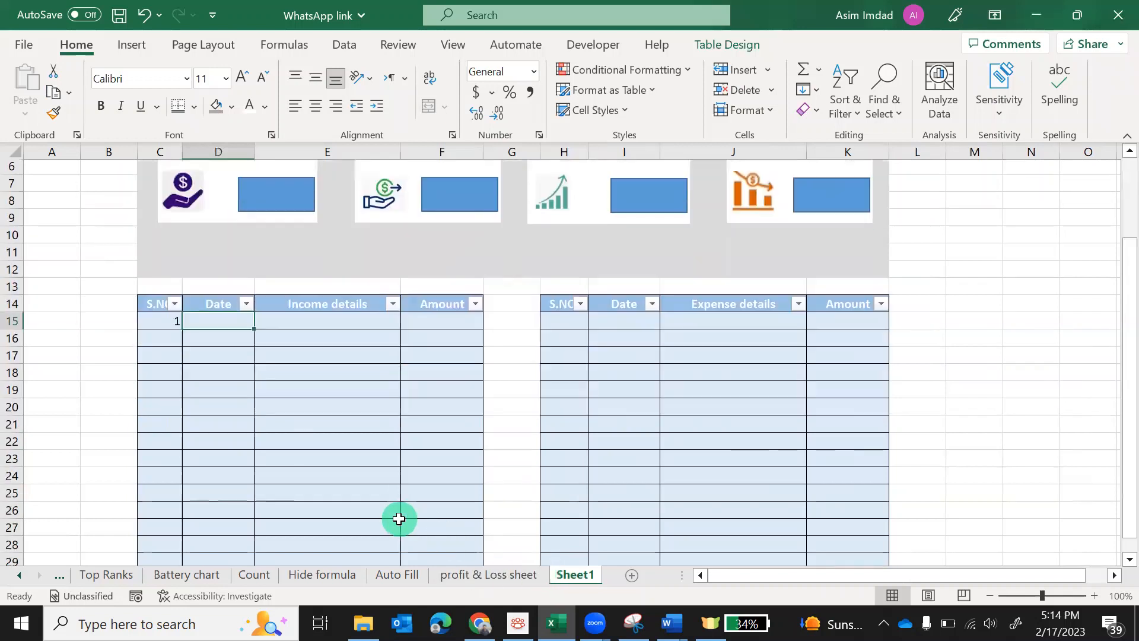
scroll(398, 519, down, 1)
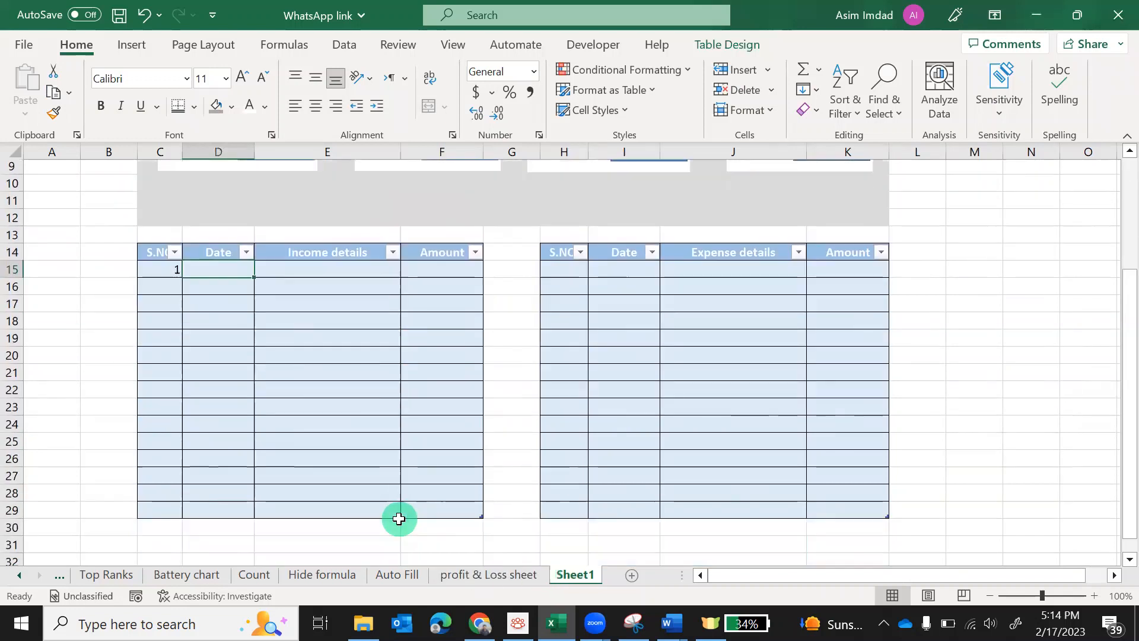
double_click(220, 271)
click(246, 343)
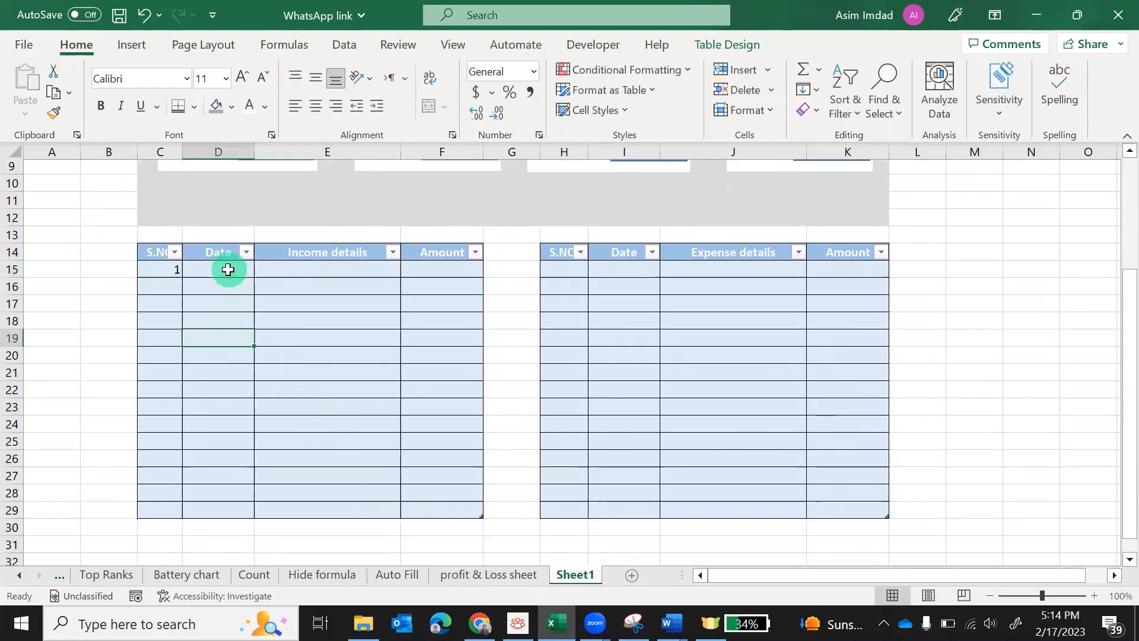
drag(227, 270, 221, 507)
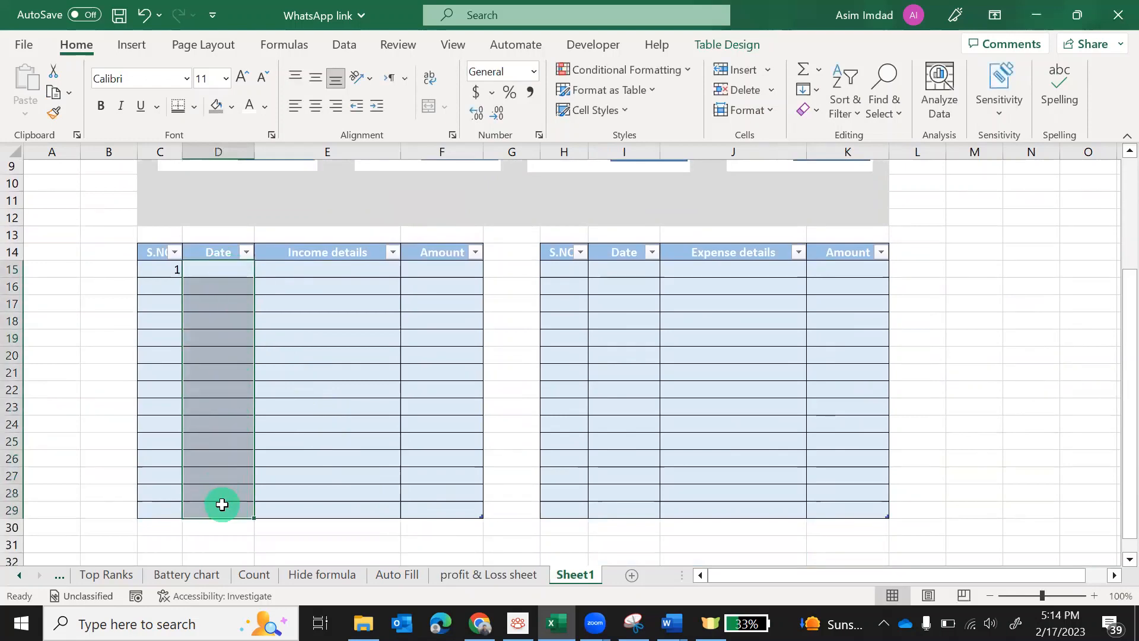
right_click(224, 339)
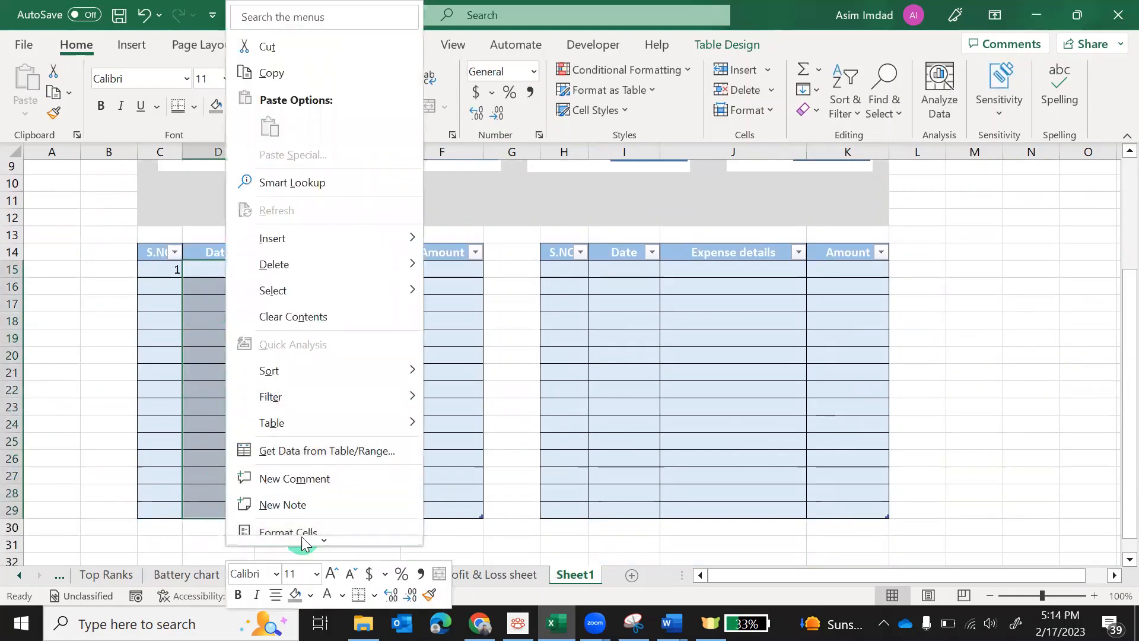
scroll(337, 459, down, 2)
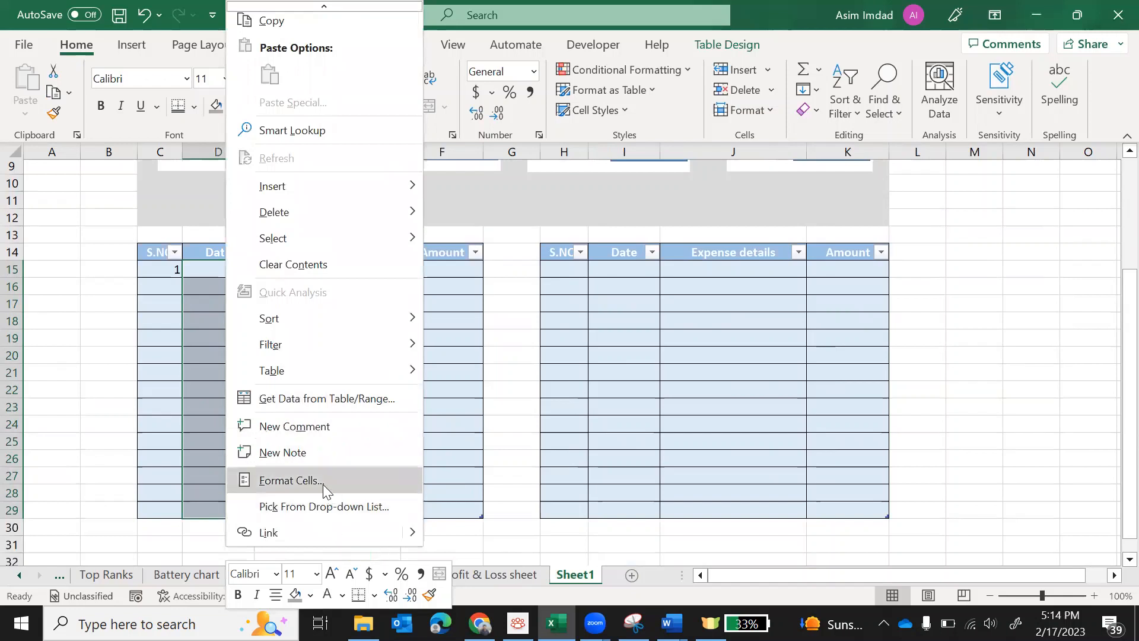
click(323, 484)
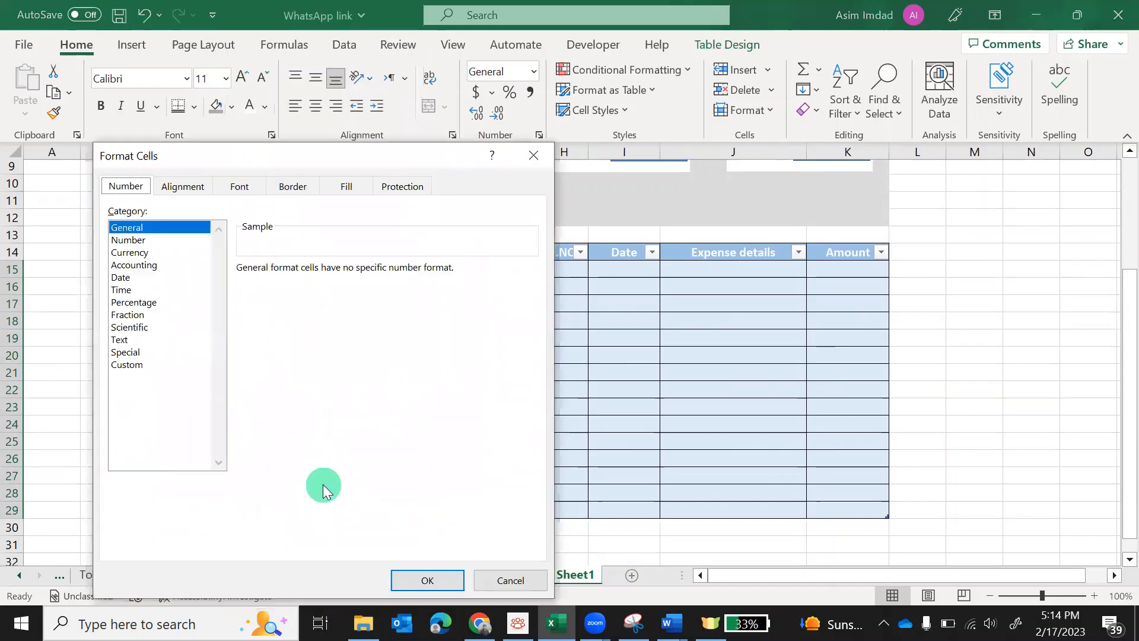
click(123, 278)
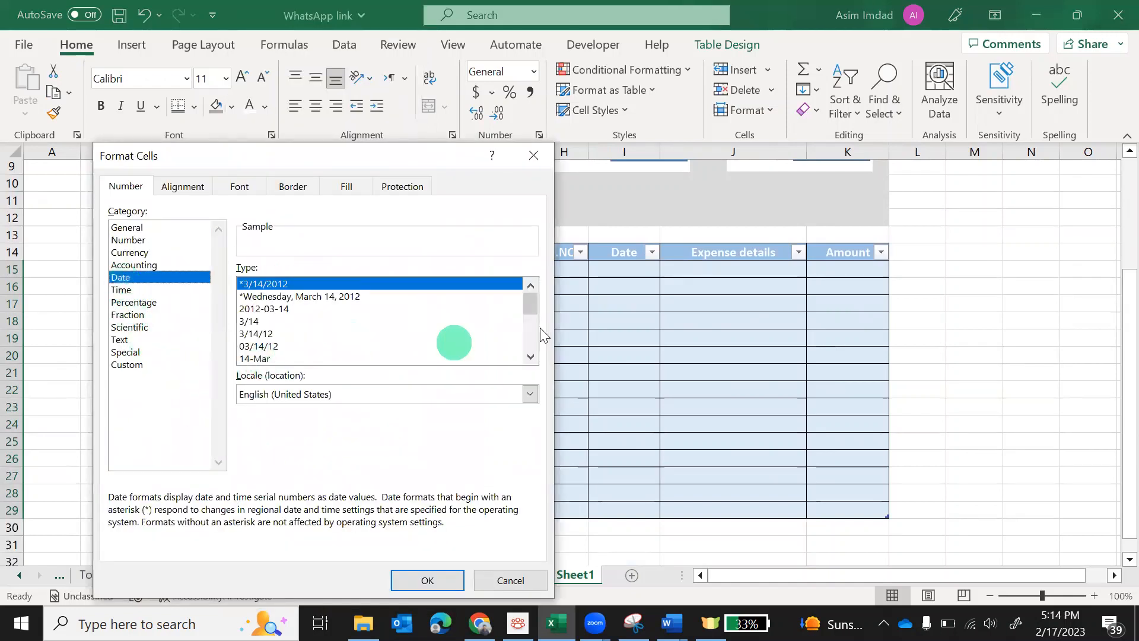
drag(531, 304, 533, 320)
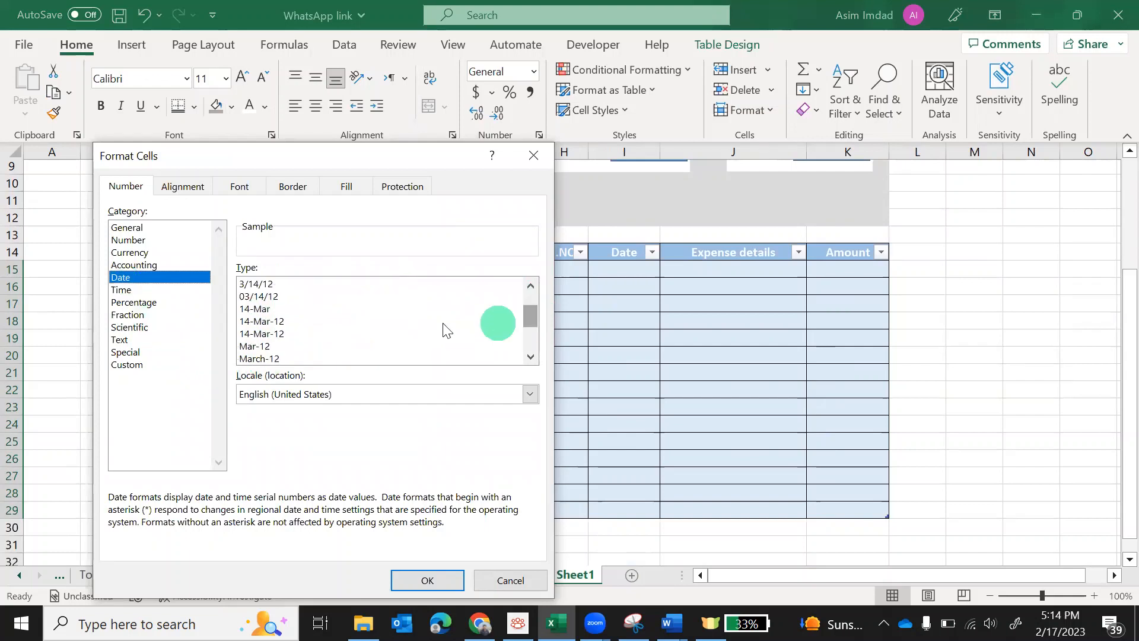
click(251, 321)
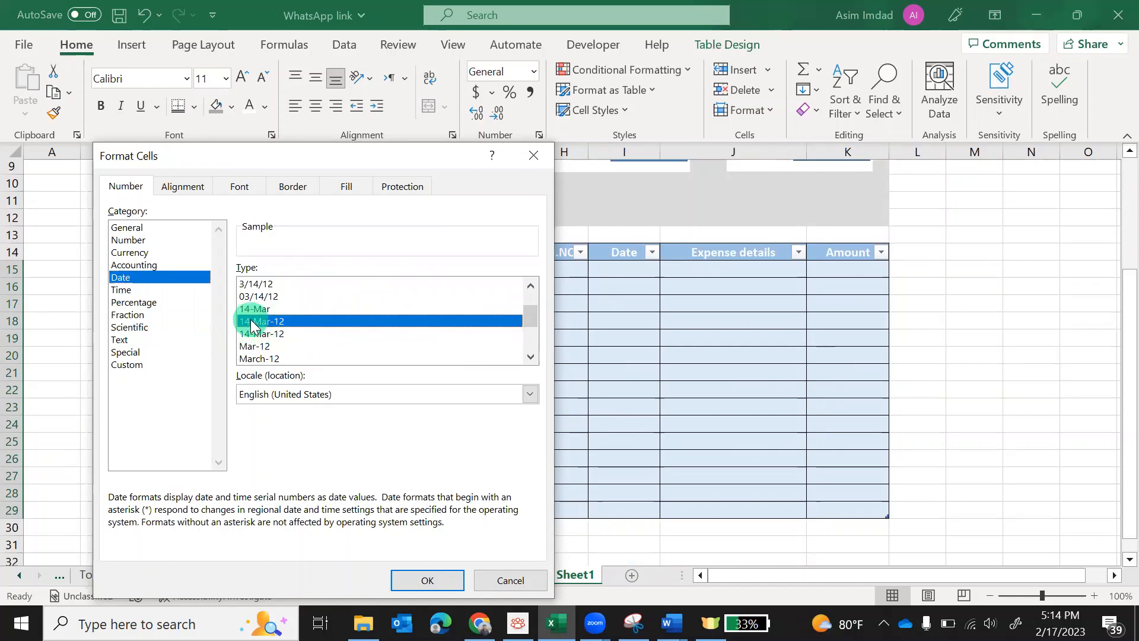
click(427, 580)
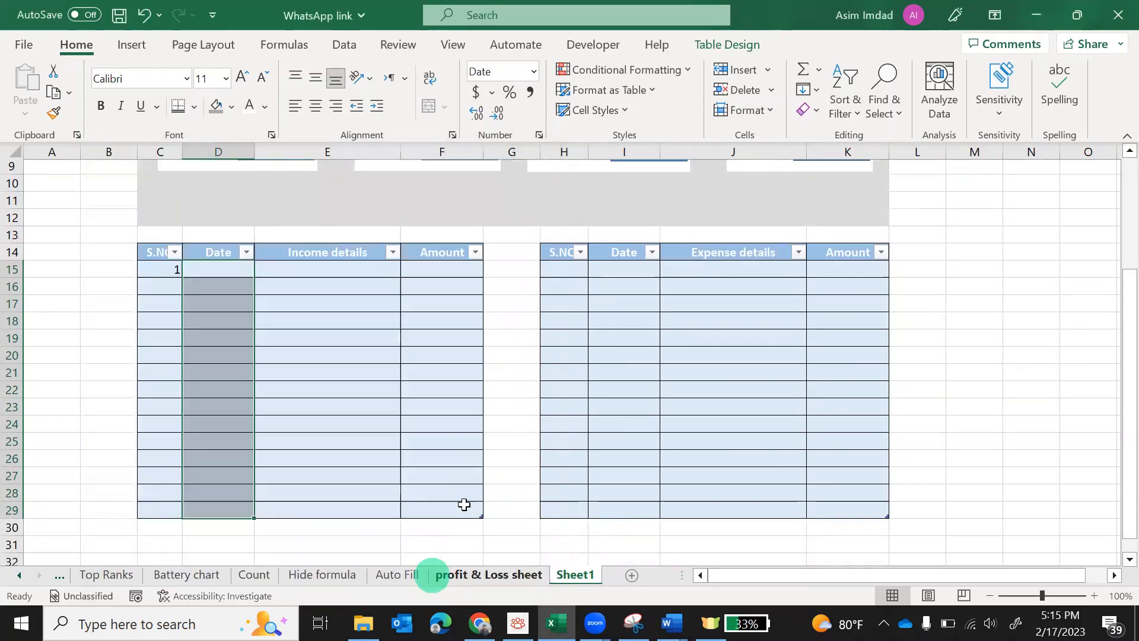
Format the expense dates I15:I29 as 14-Mar-12, then check D15 shows the date format
drag(616, 273, 583, 501)
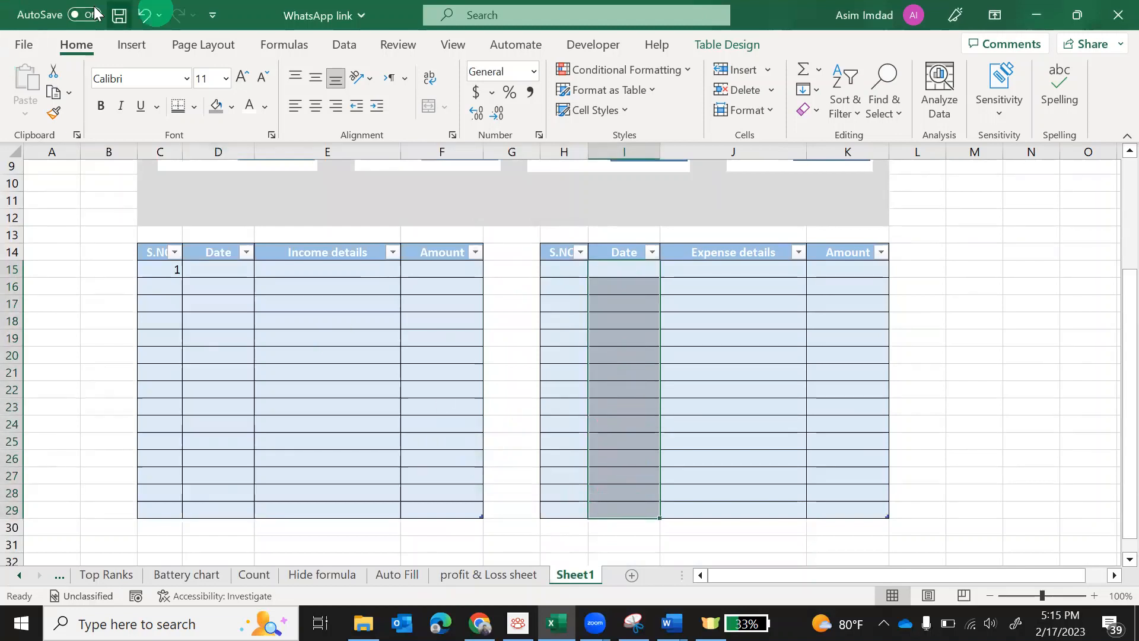
right_click(630, 325)
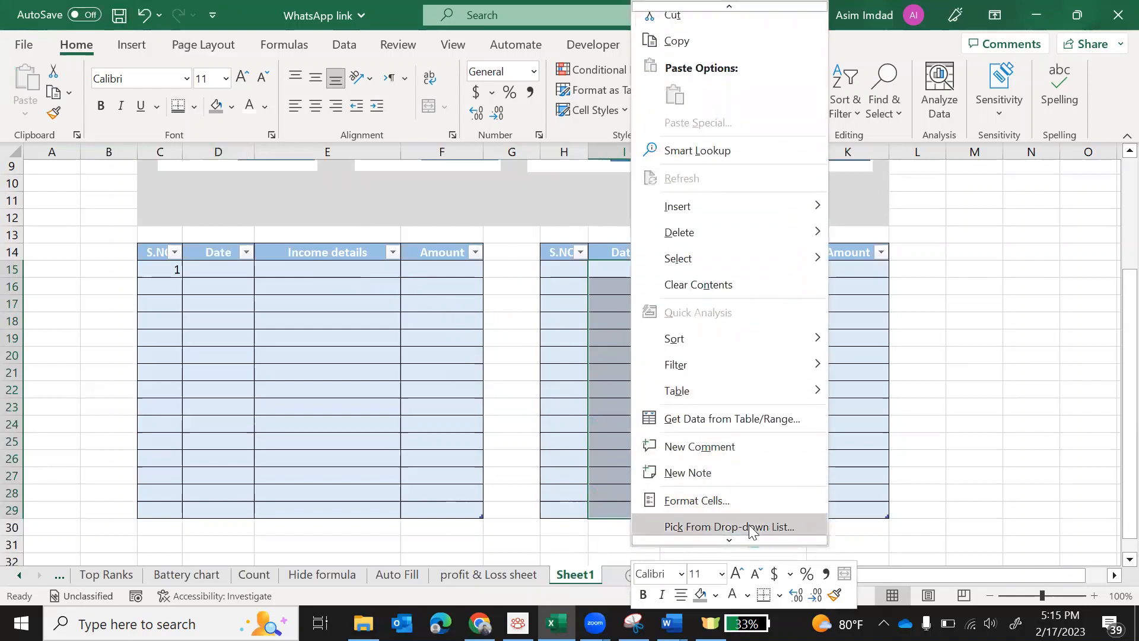
click(712, 505)
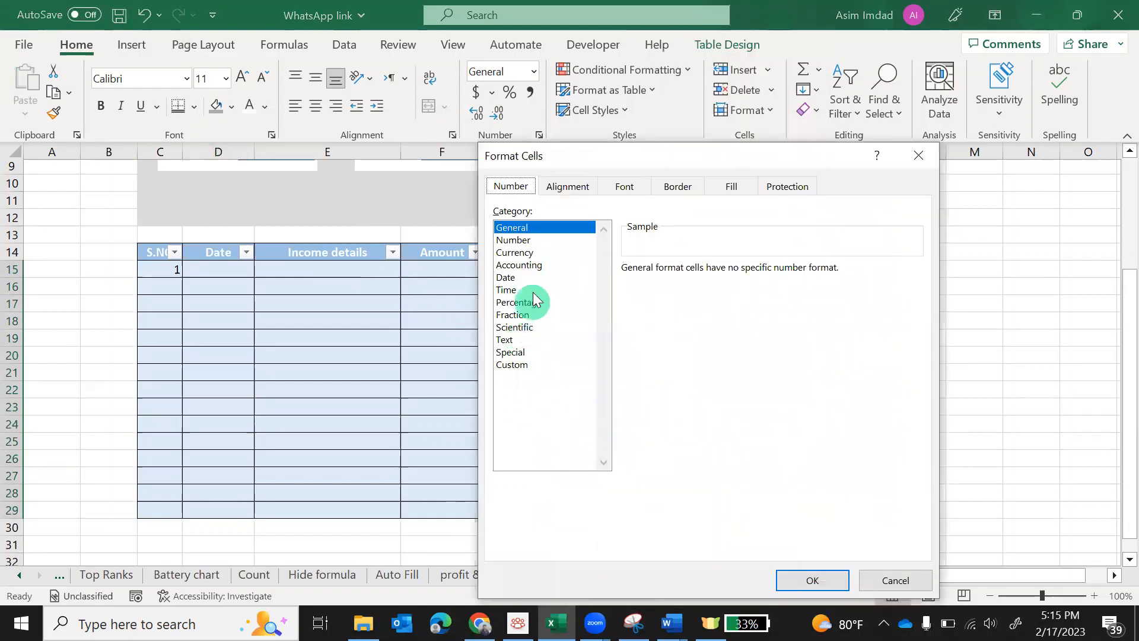
click(509, 284)
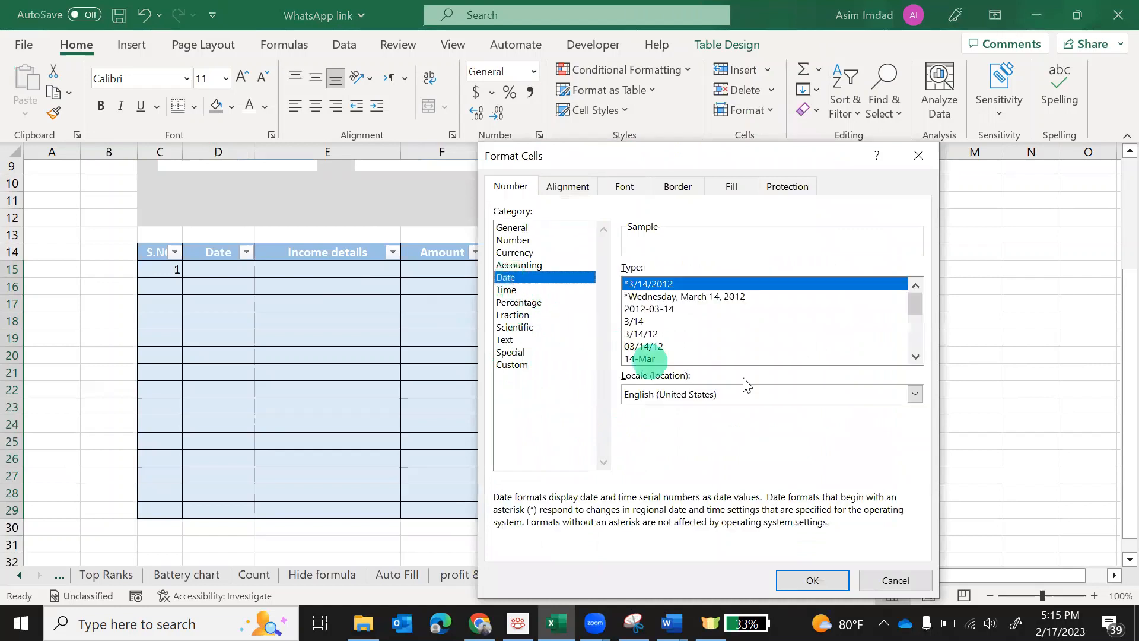
drag(916, 311, 917, 320)
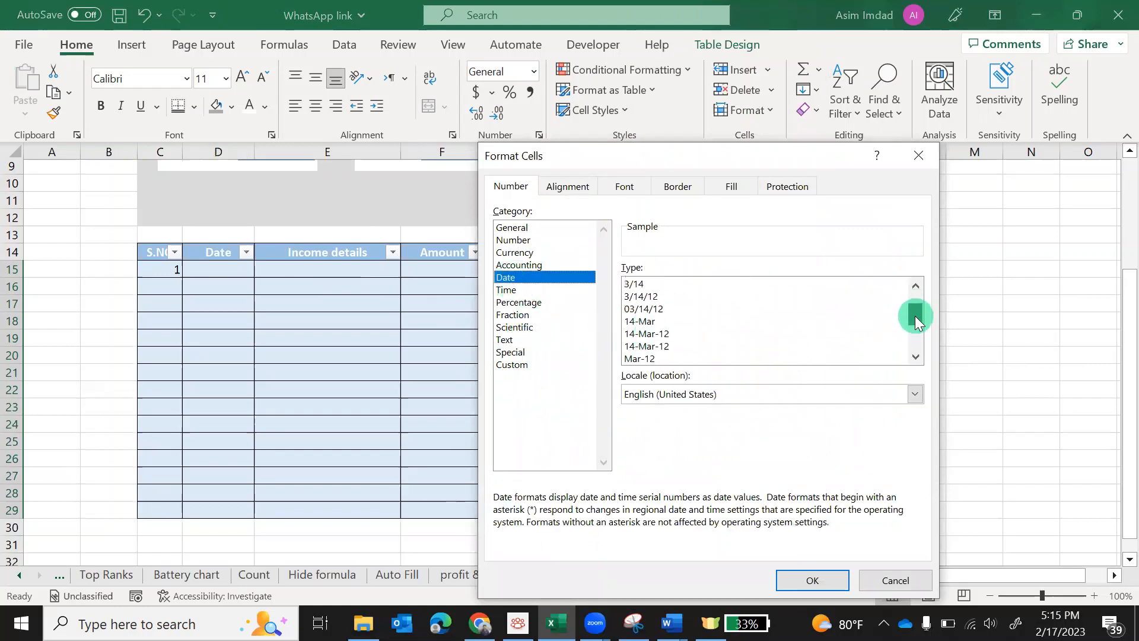
click(653, 334)
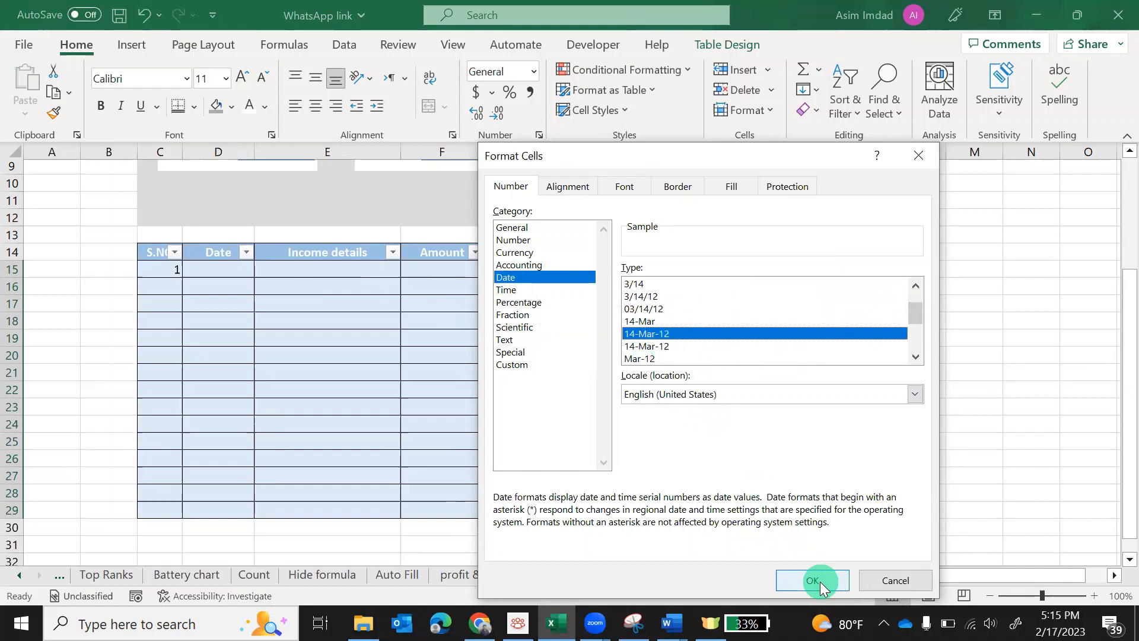
click(820, 581)
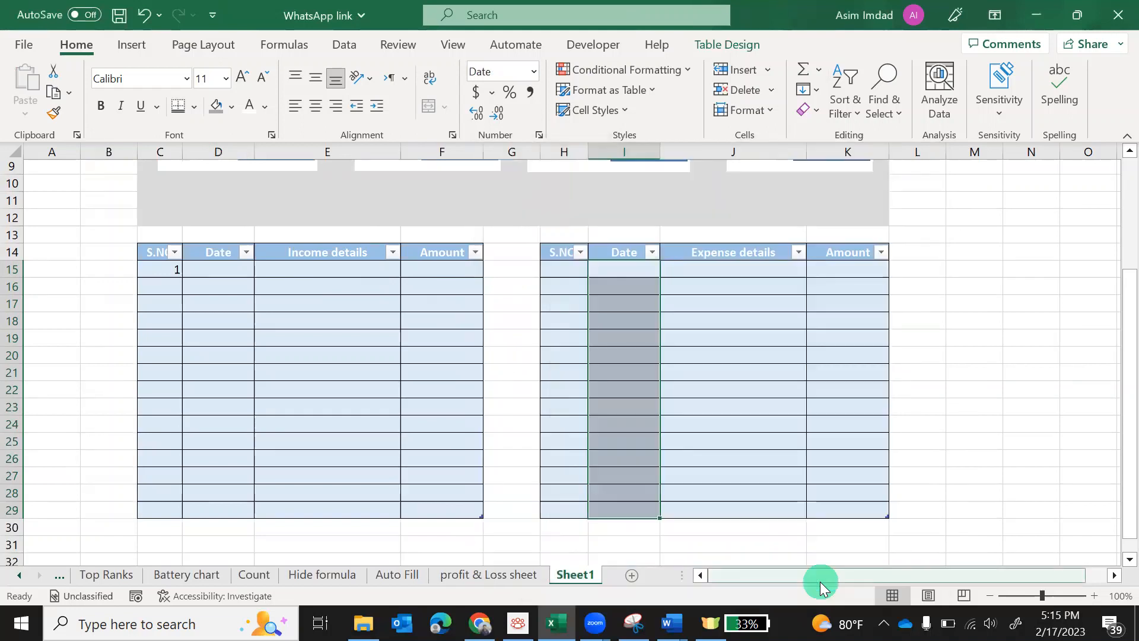
click(287, 447)
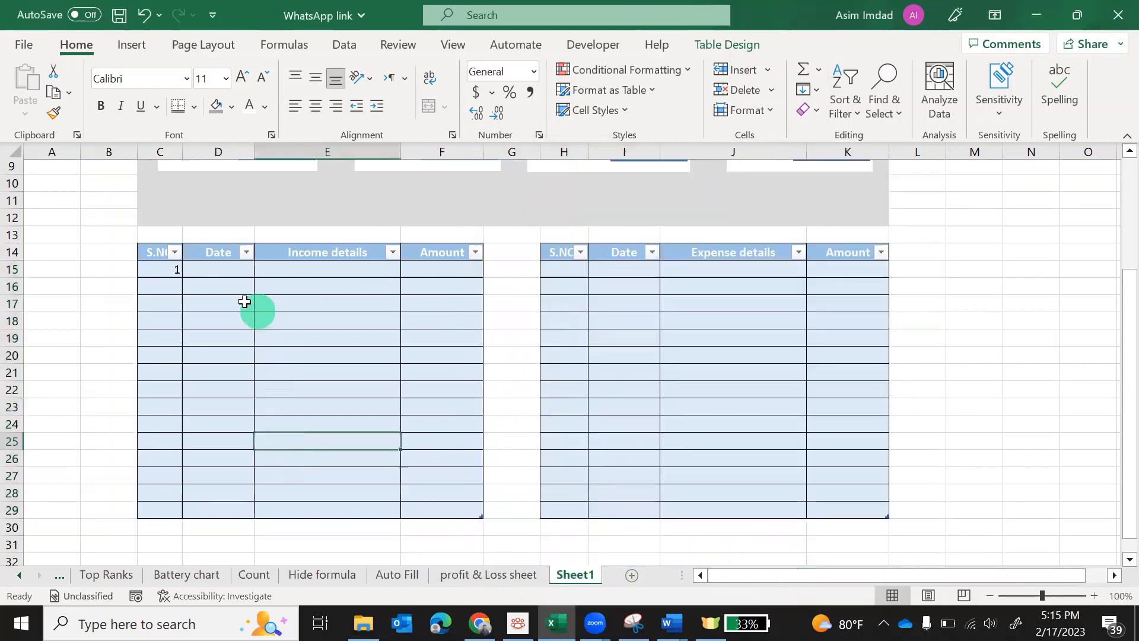
click(219, 270)
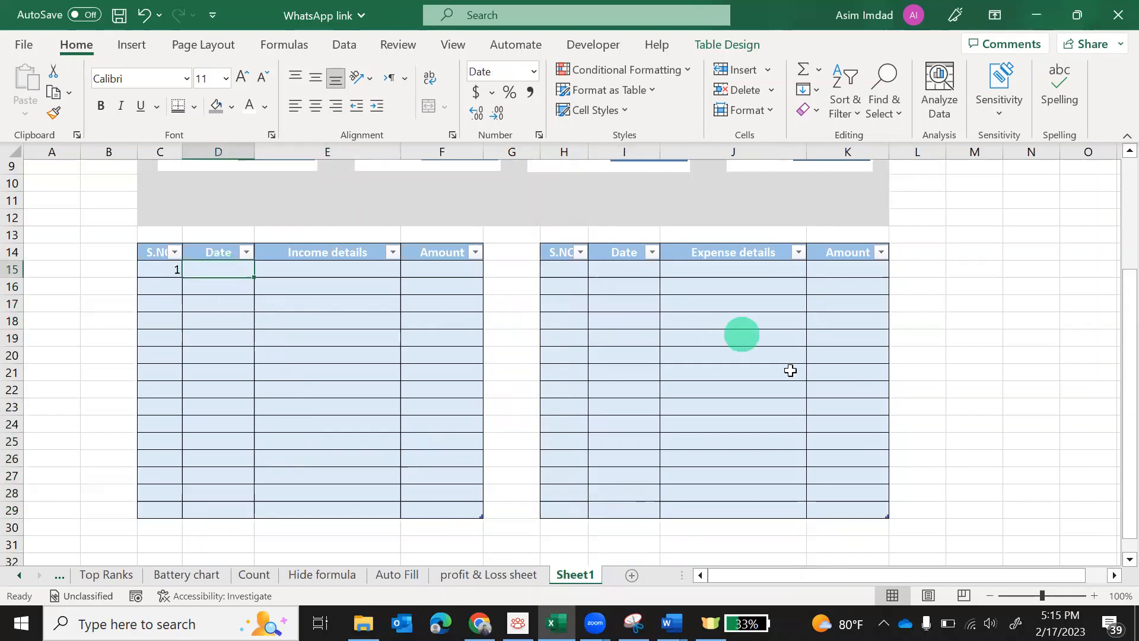
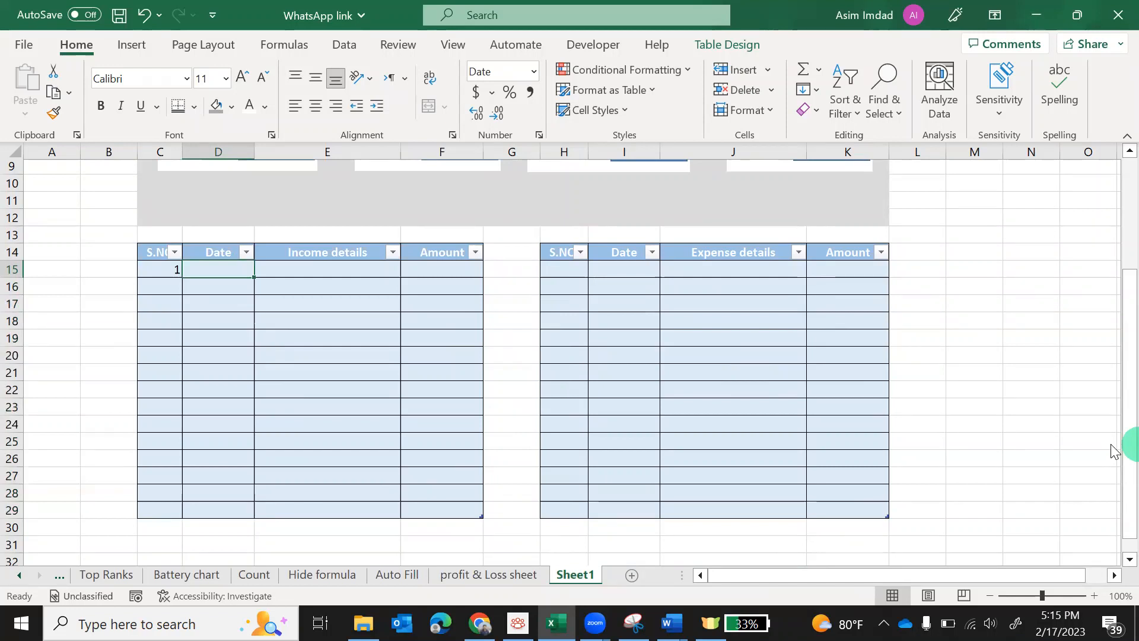
Enter 2-Jan-23, Salary and 100000 in the first income row
text(1)
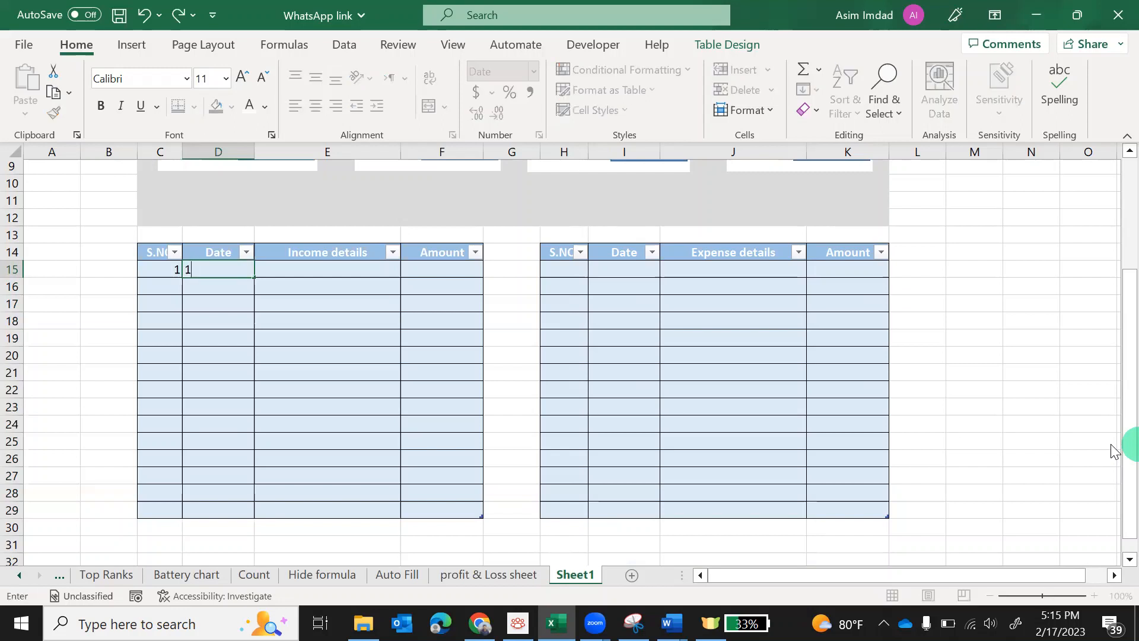
text(-2-23)
key(Return)
key(Up)
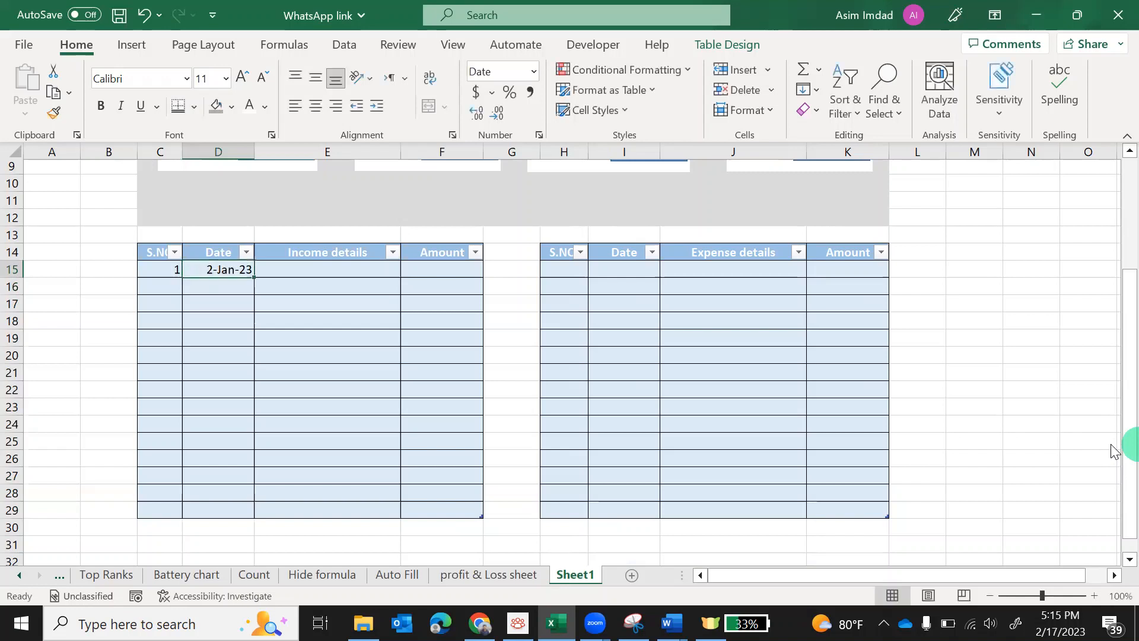
key(Right)
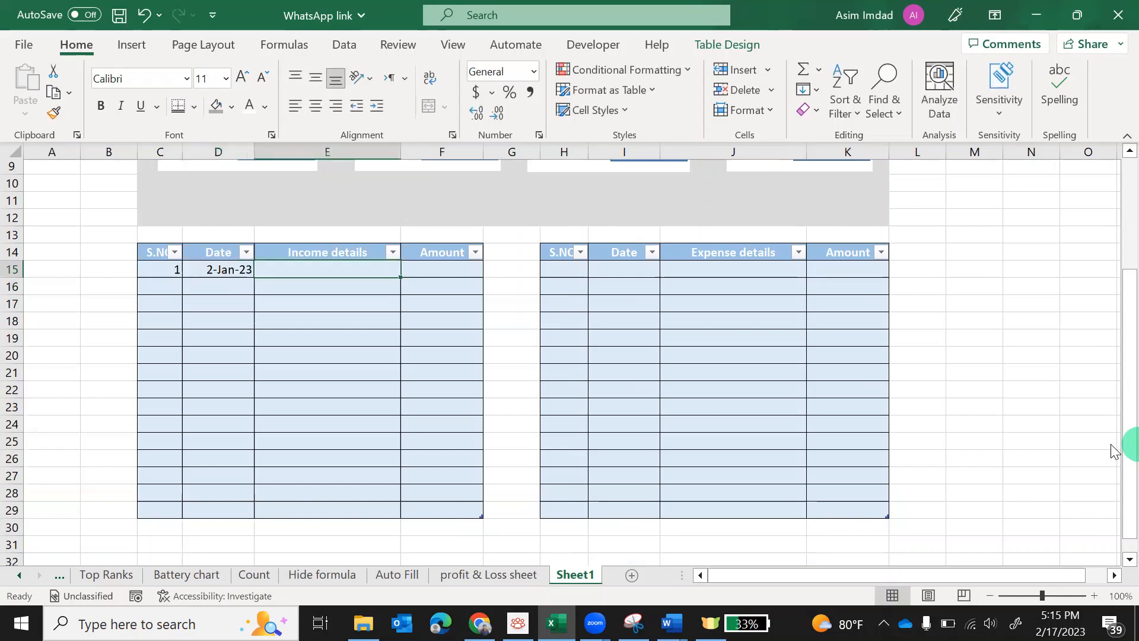
text(Salary)
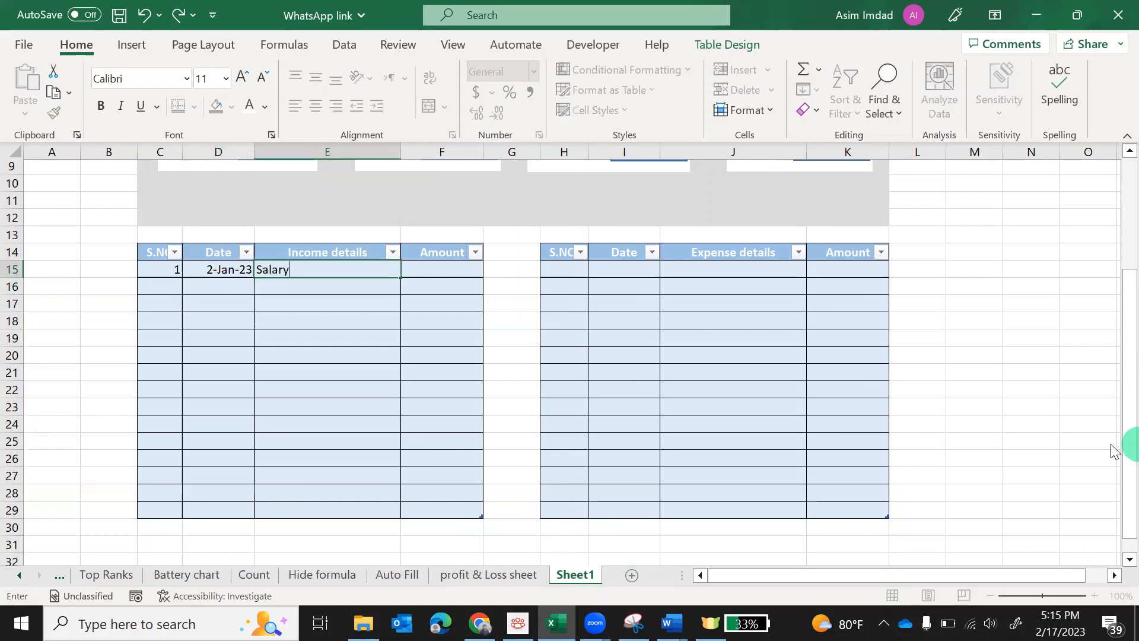
key(Tab)
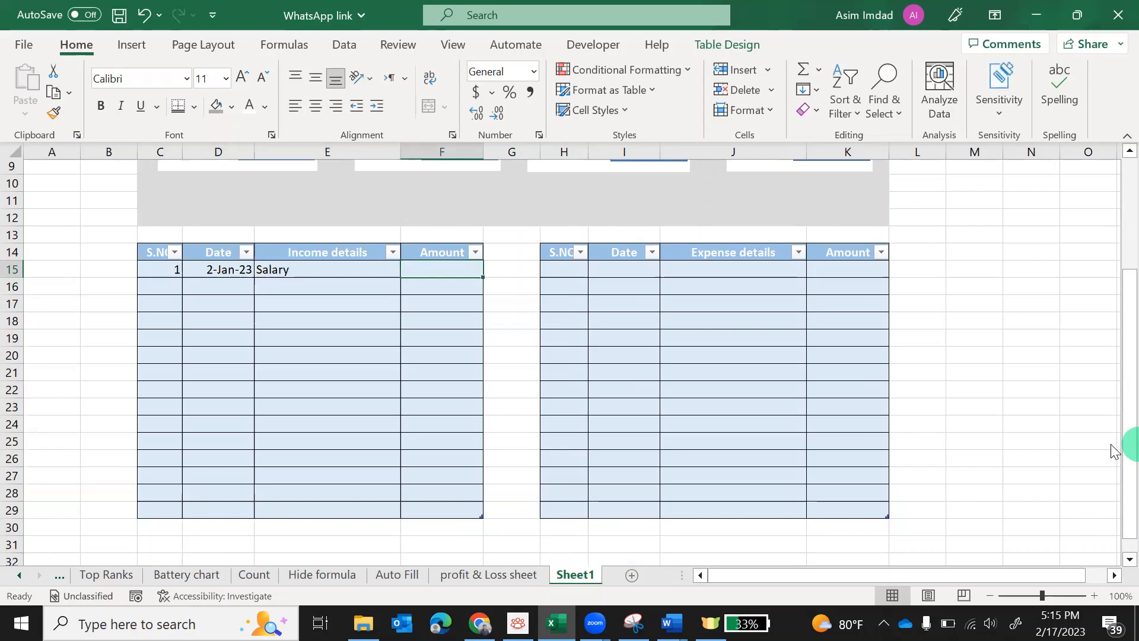
text(100000)
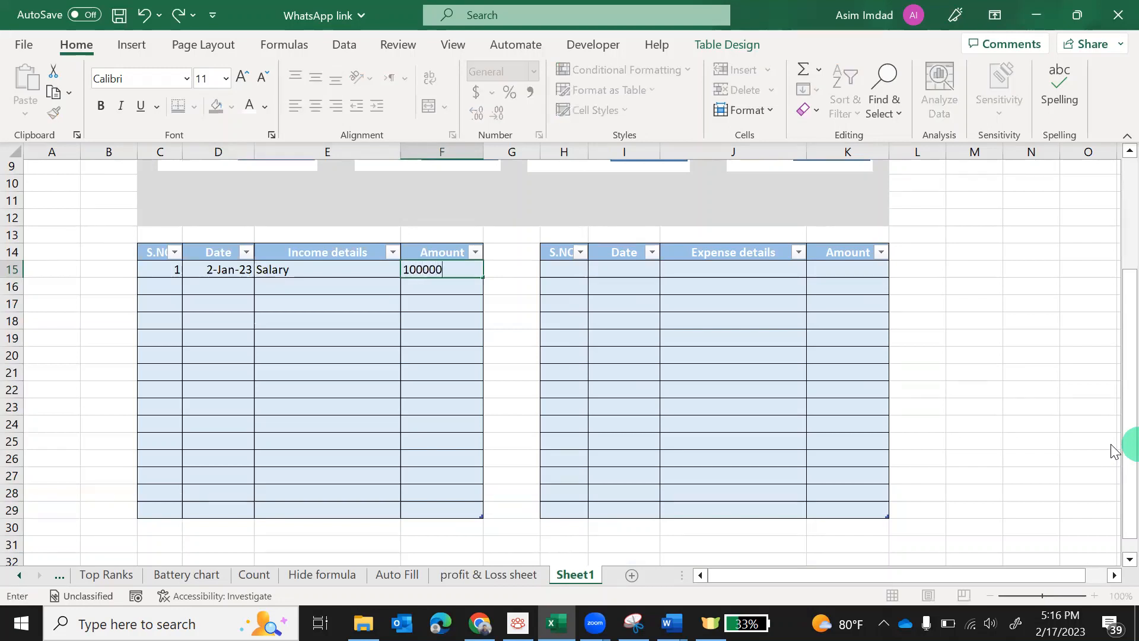
key(Return)
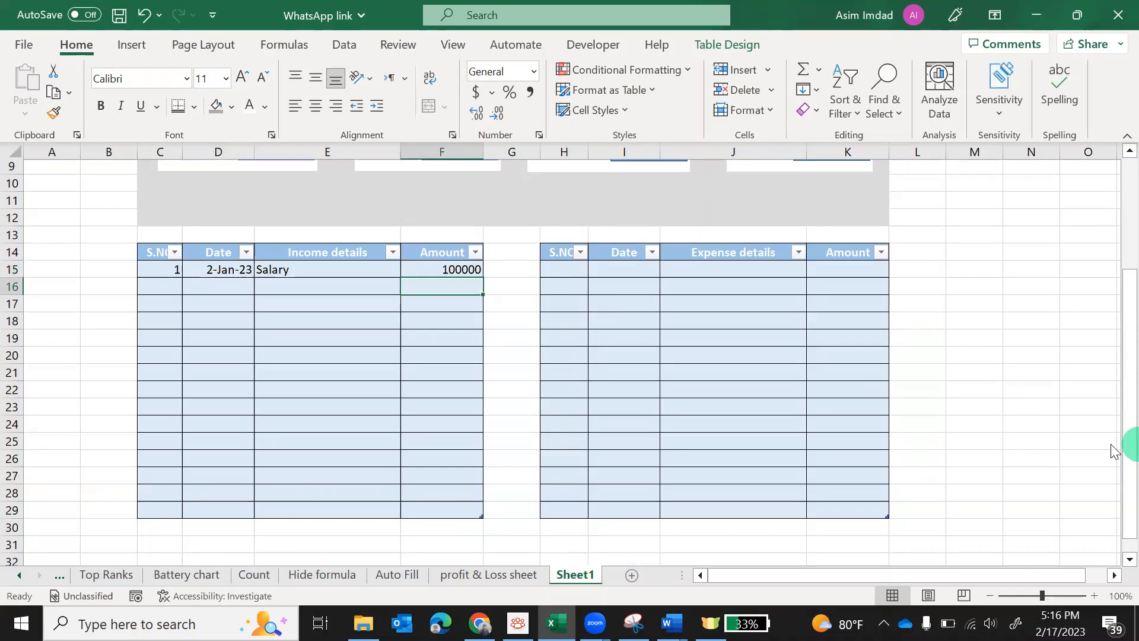
Number the second income row 2 and date it 5-Jan-23
key(Left)
key(Left)
key(Left)
text(2)
key(Tab)
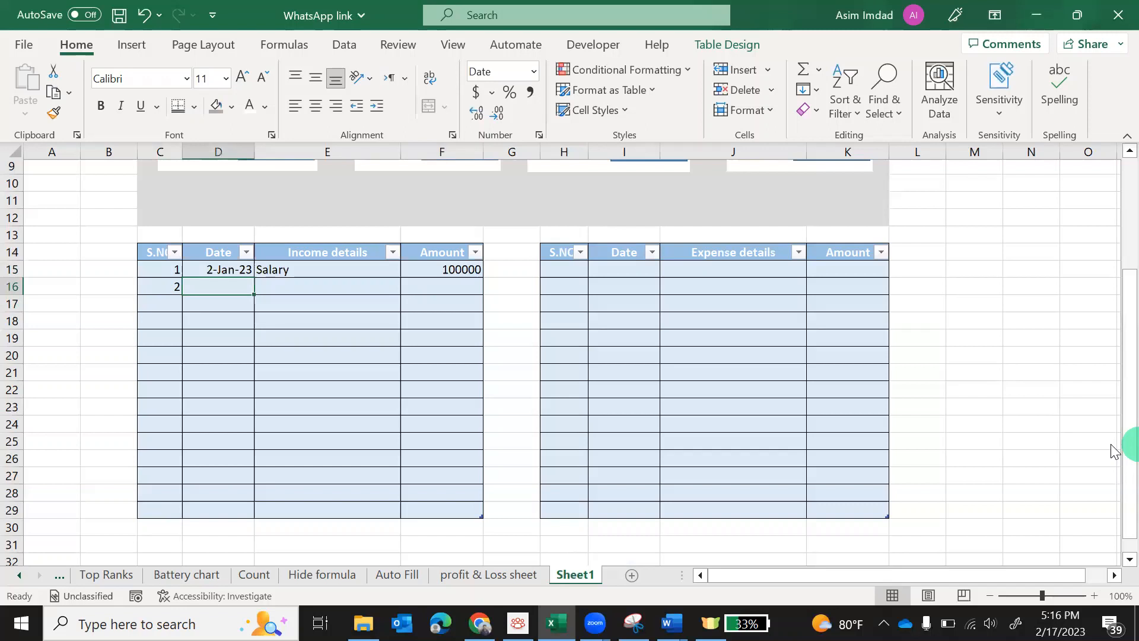
text(Rent)
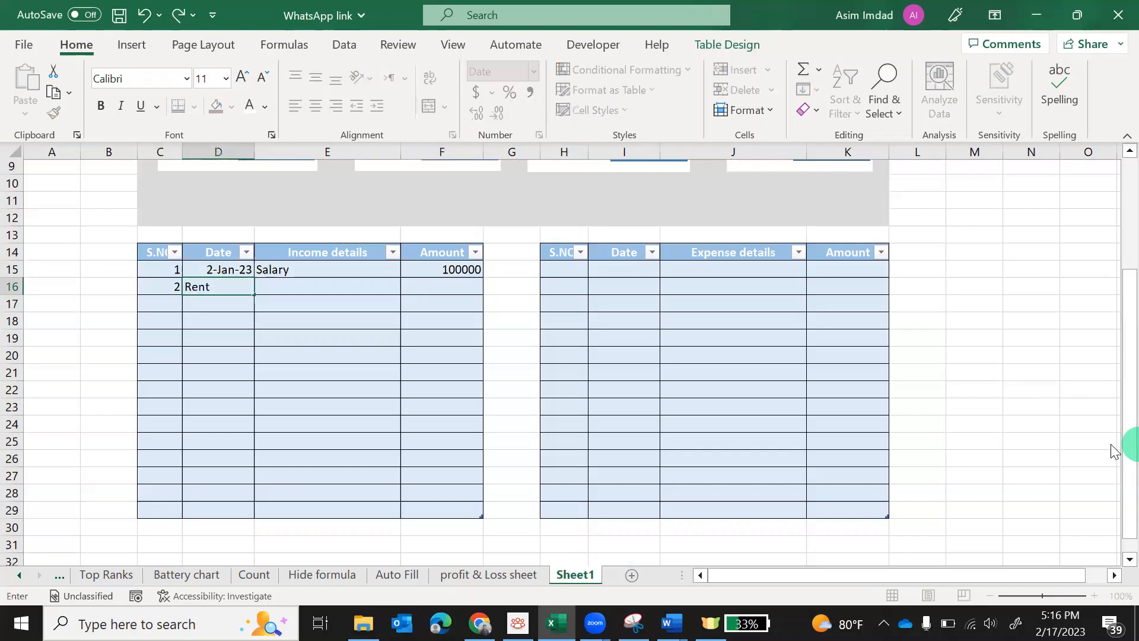
key(BackSpace)
key(BackSpace)
key(BackSpace)
key(BackSpace)
text(3)
key(BackSpace)
text(1-5-23)
key(Return)
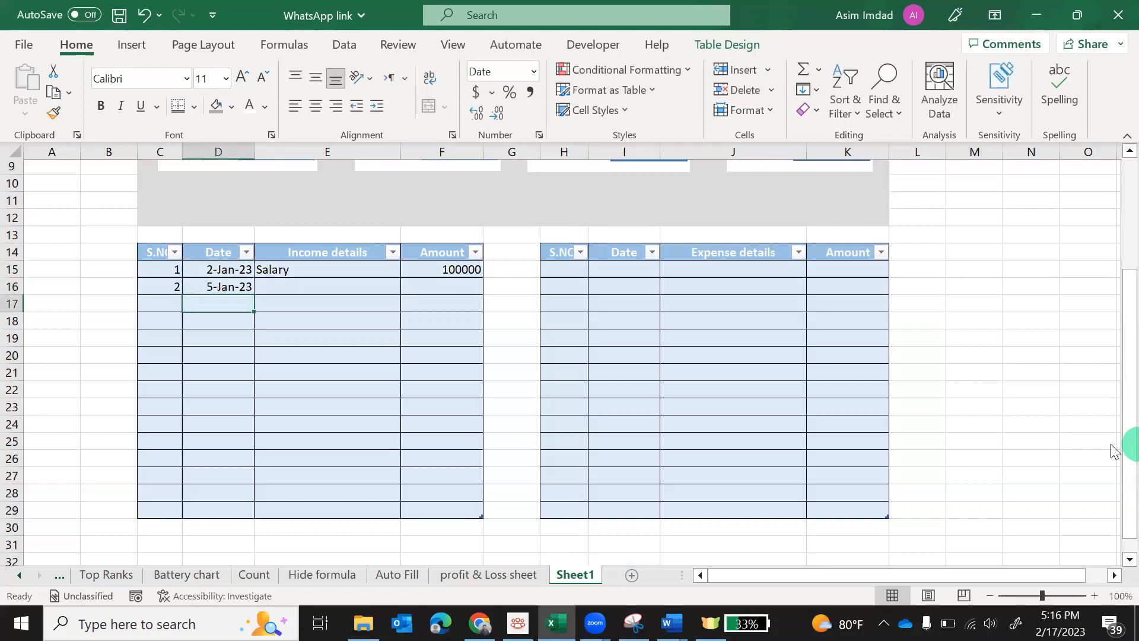
Enter Rent with an amount of 50000 in the second income row
key(Up)
key(Right)
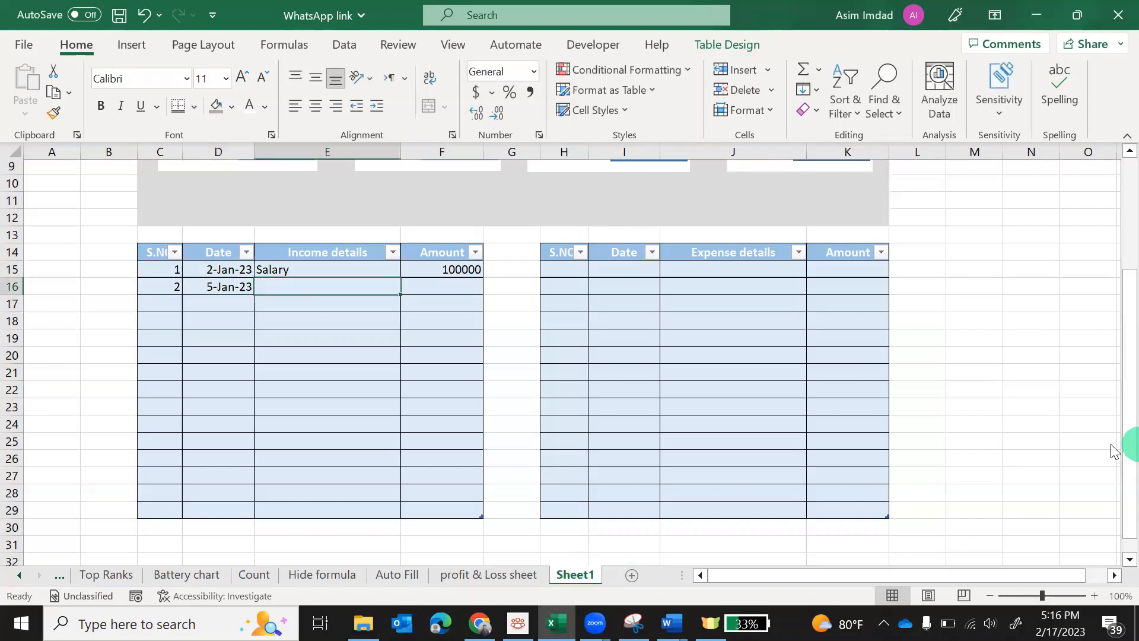
text(Rent)
key(Tab)
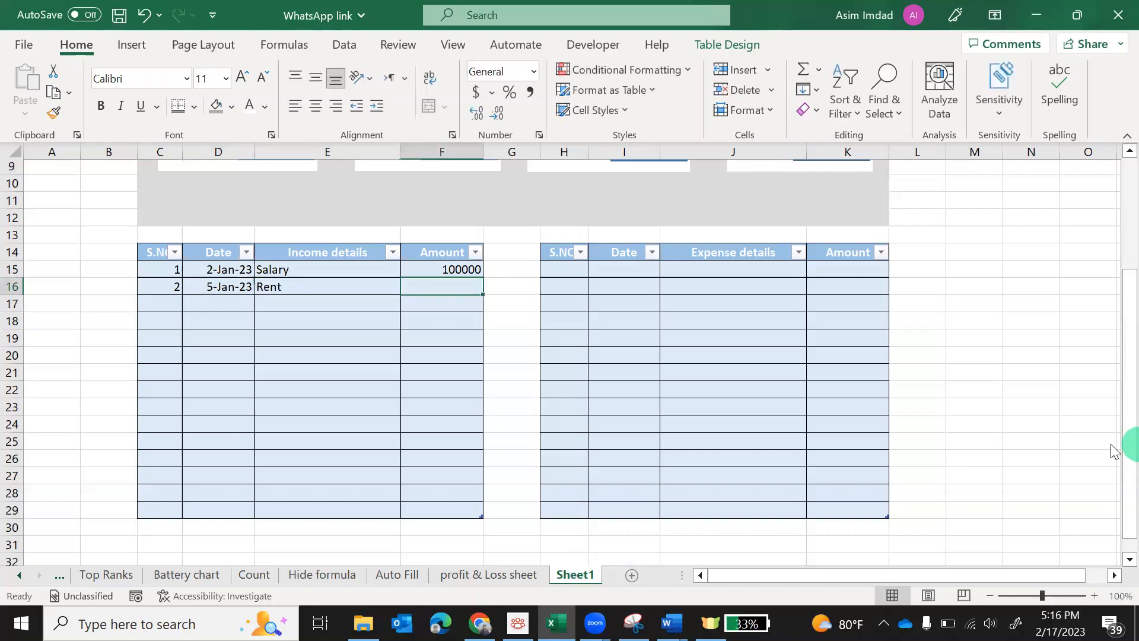
text(50000)
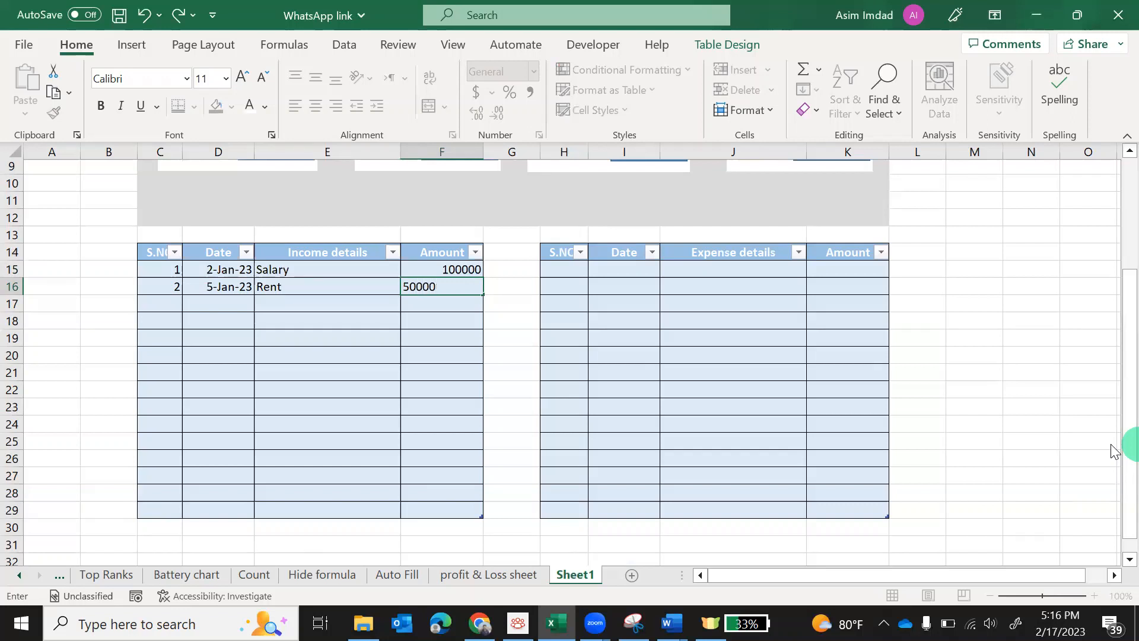
key(Return)
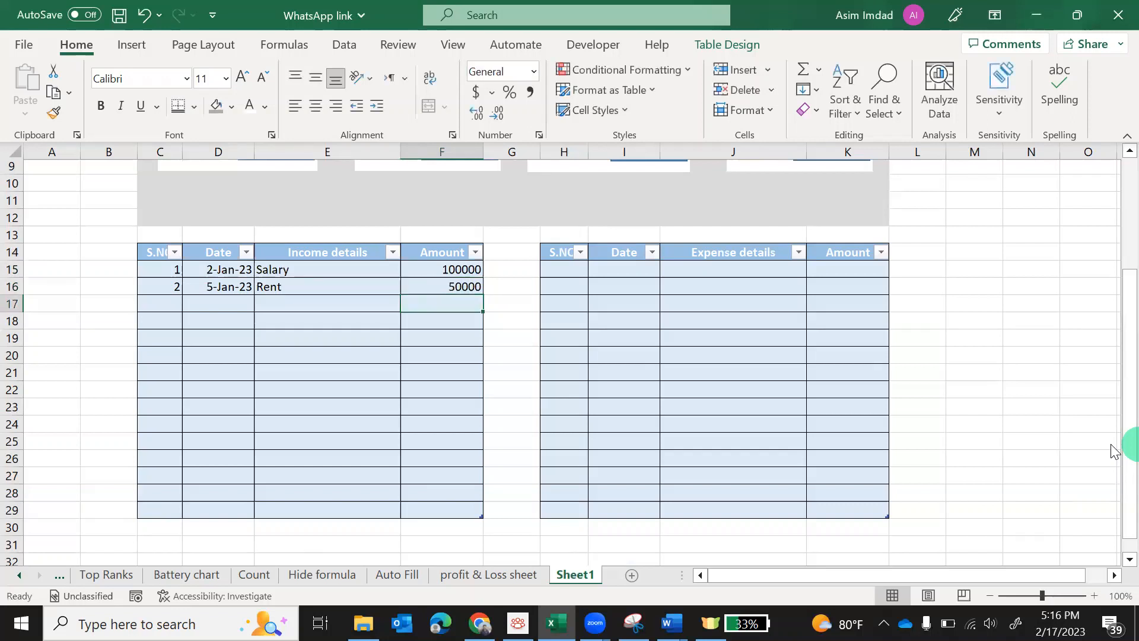
key(Left)
key(Left)
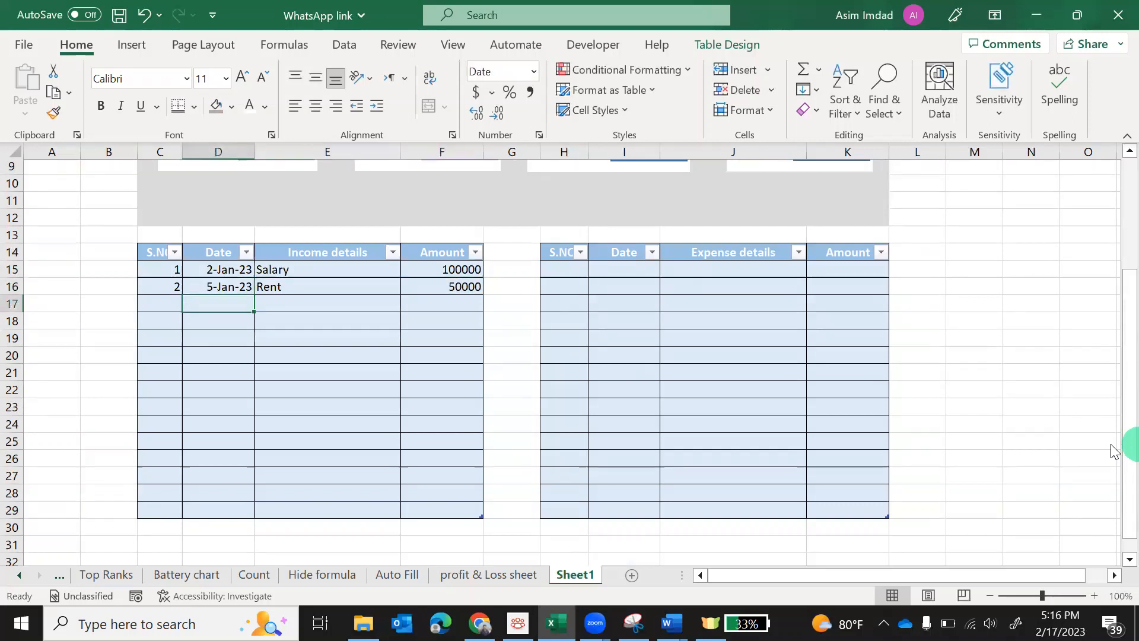
Fill row 17 with 3, 10-Jan-23, 'Profig from land sale' and 80000
key(Left)
text(3)
key(Right)
text(10)
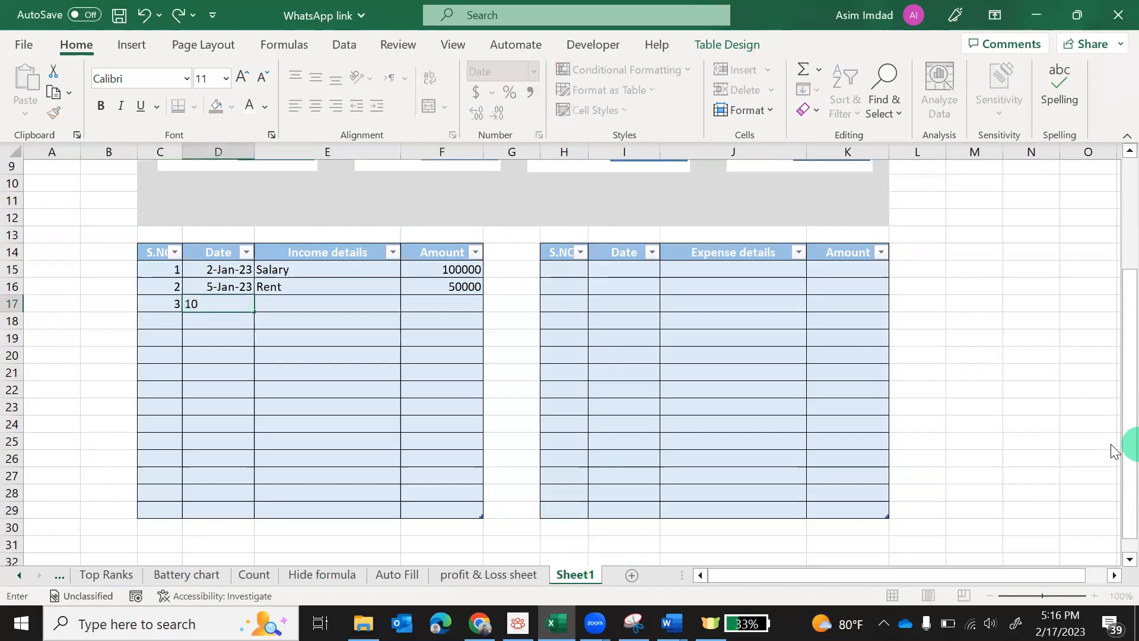
key(BackSpace)
key(BackSpace)
text(1-)
text(10)
text(-23)
key(Return)
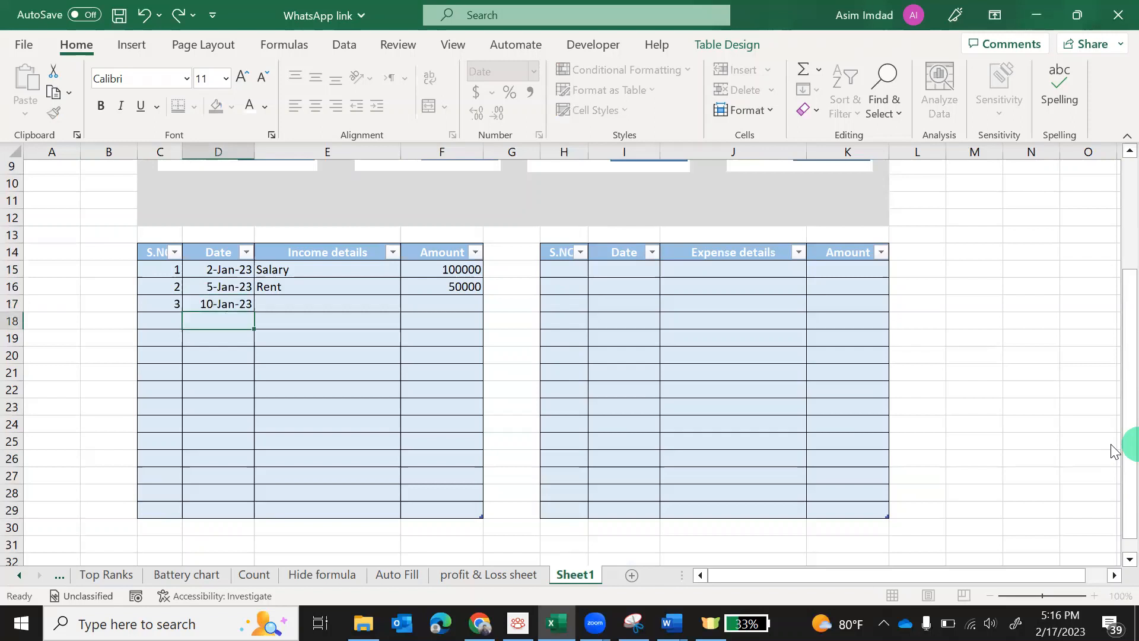
key(Up)
key(Right)
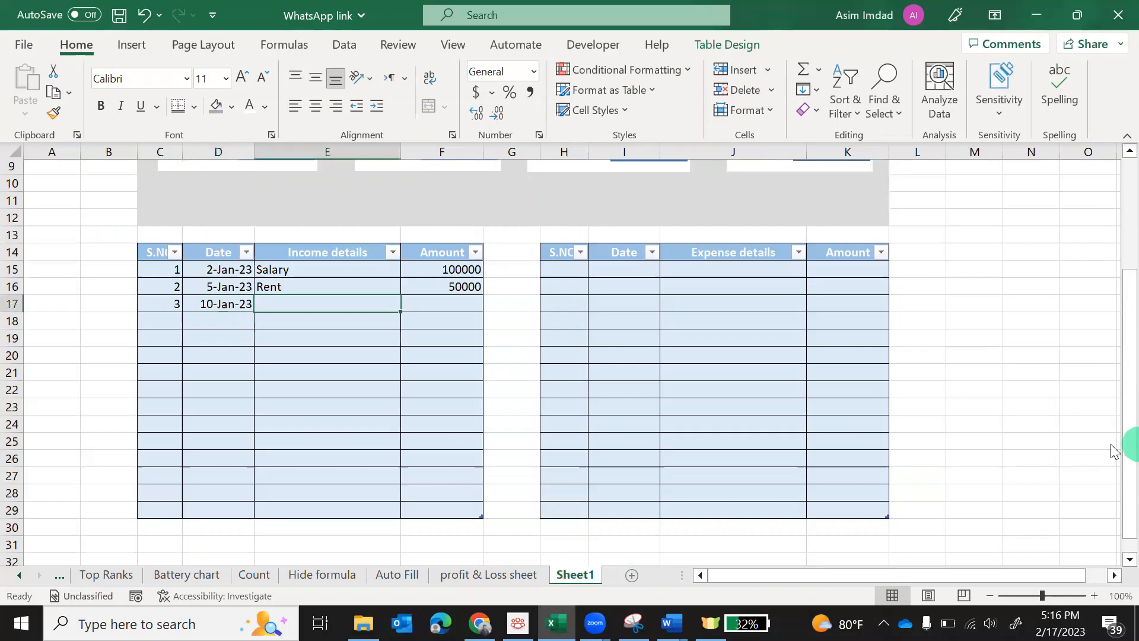
text(Pr)
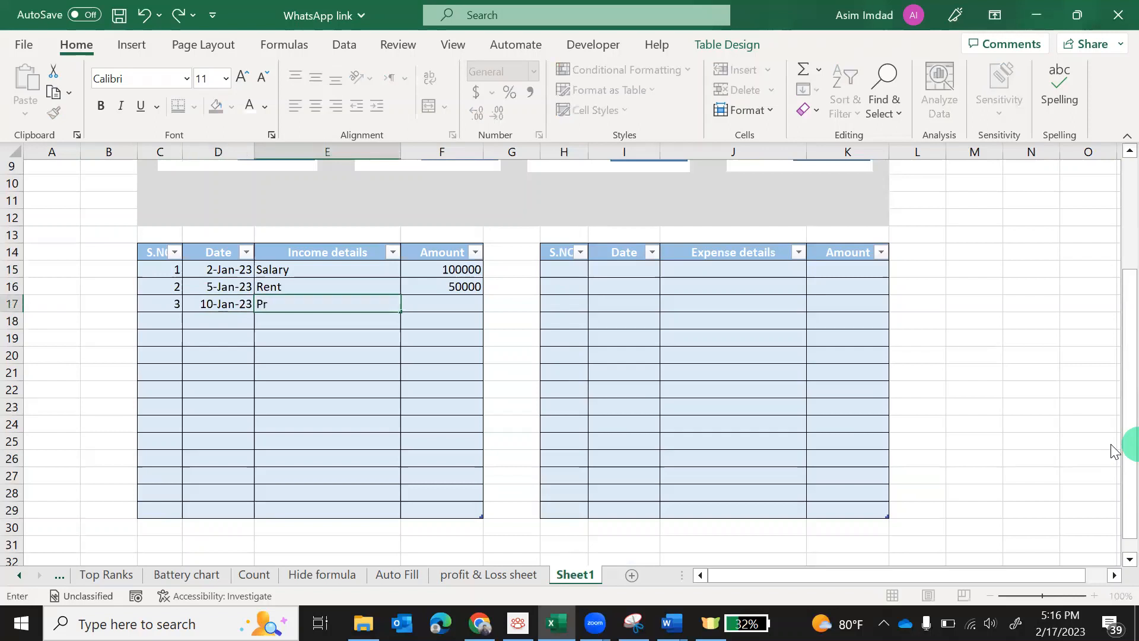
text(ofig from land sale)
key(Tab)
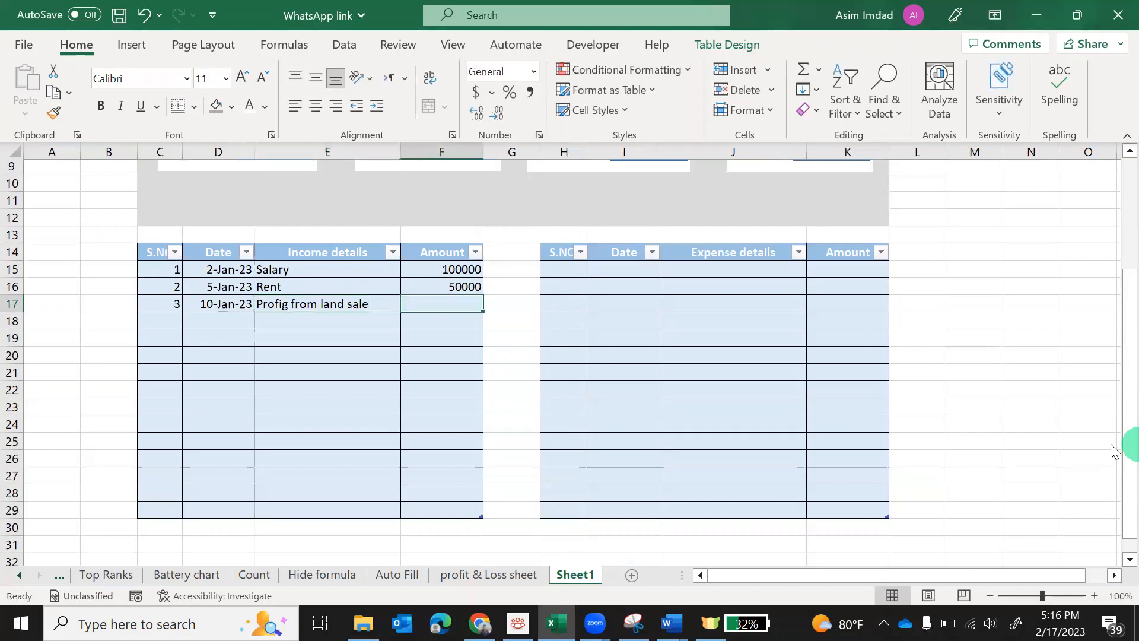
text(80000)
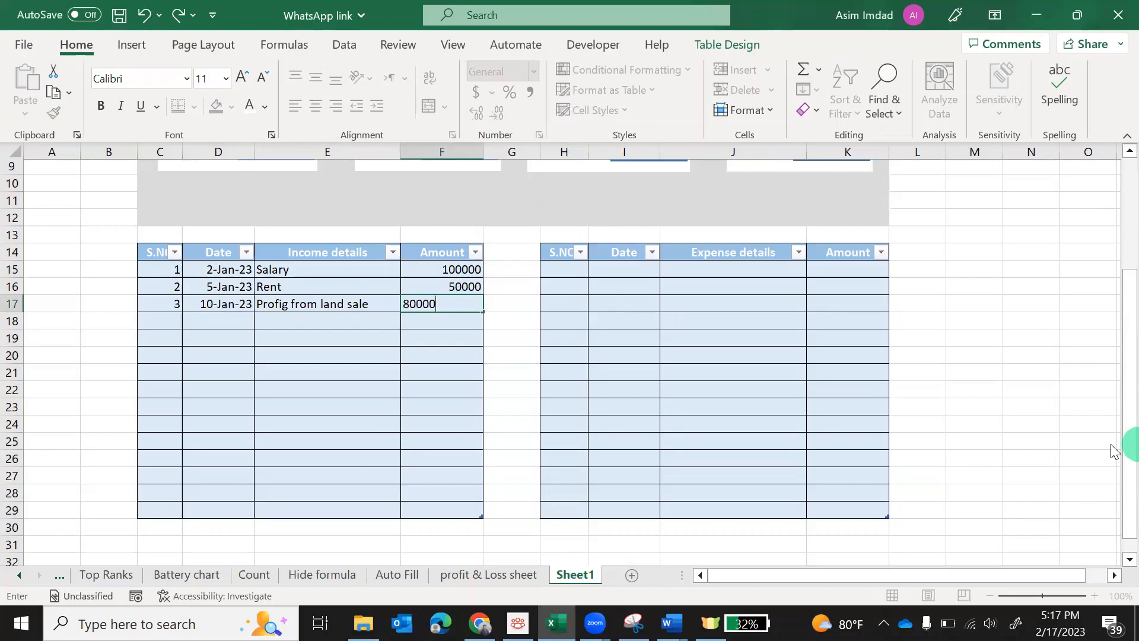
key(Tab)
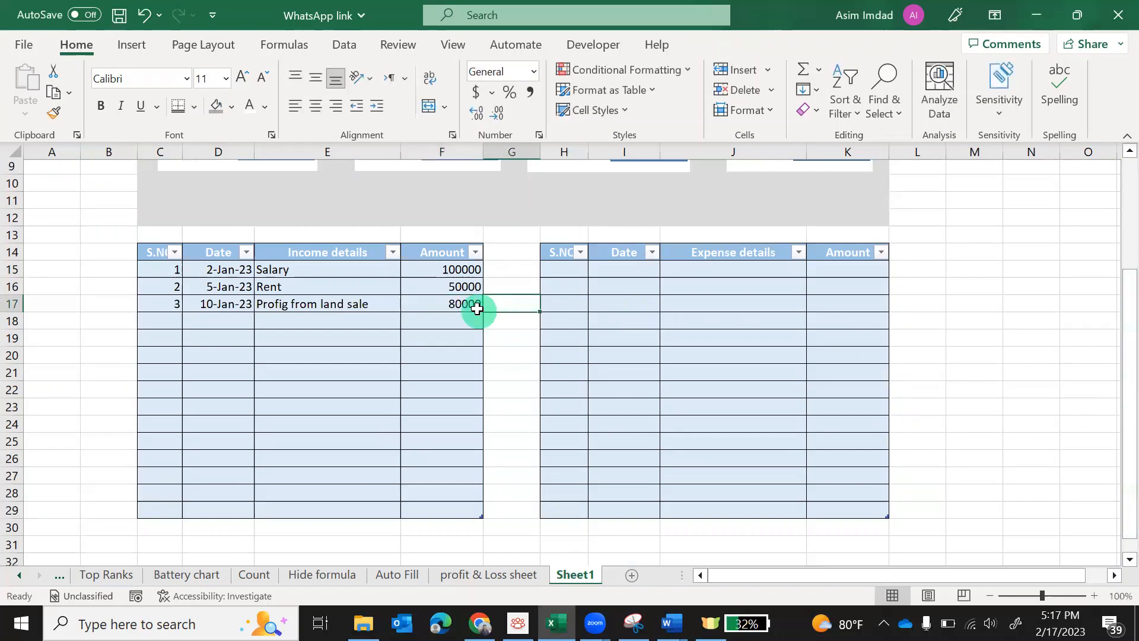
Format F15:F29 as Number with 0 decimal places and the 1000 separator
drag(449, 272, 443, 500)
right_click(448, 335)
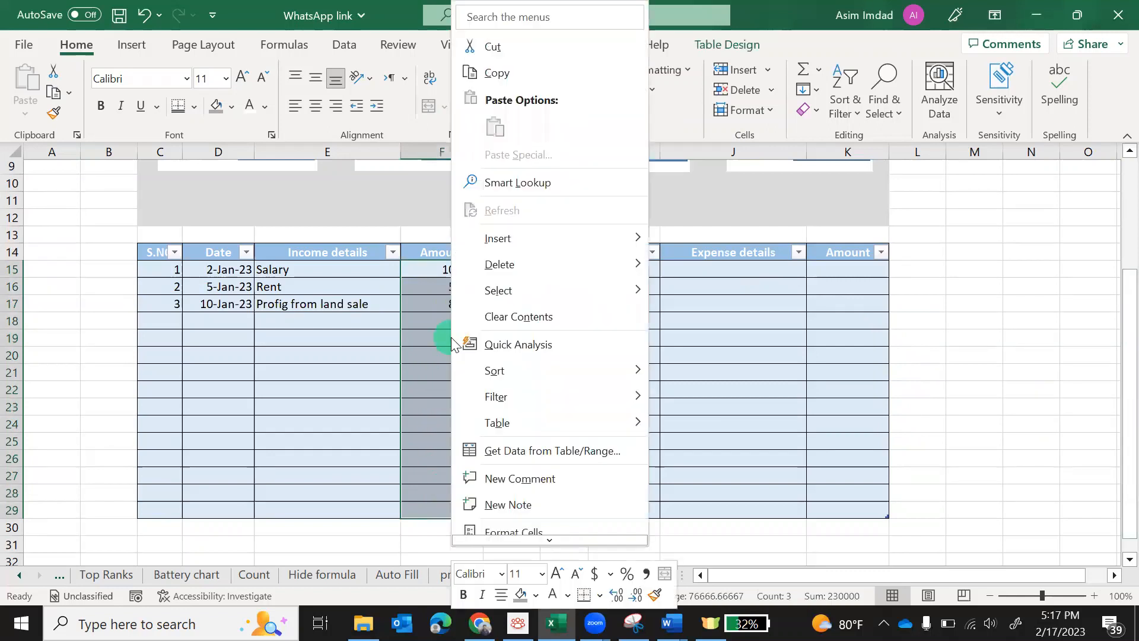
scroll(525, 510, down, 2)
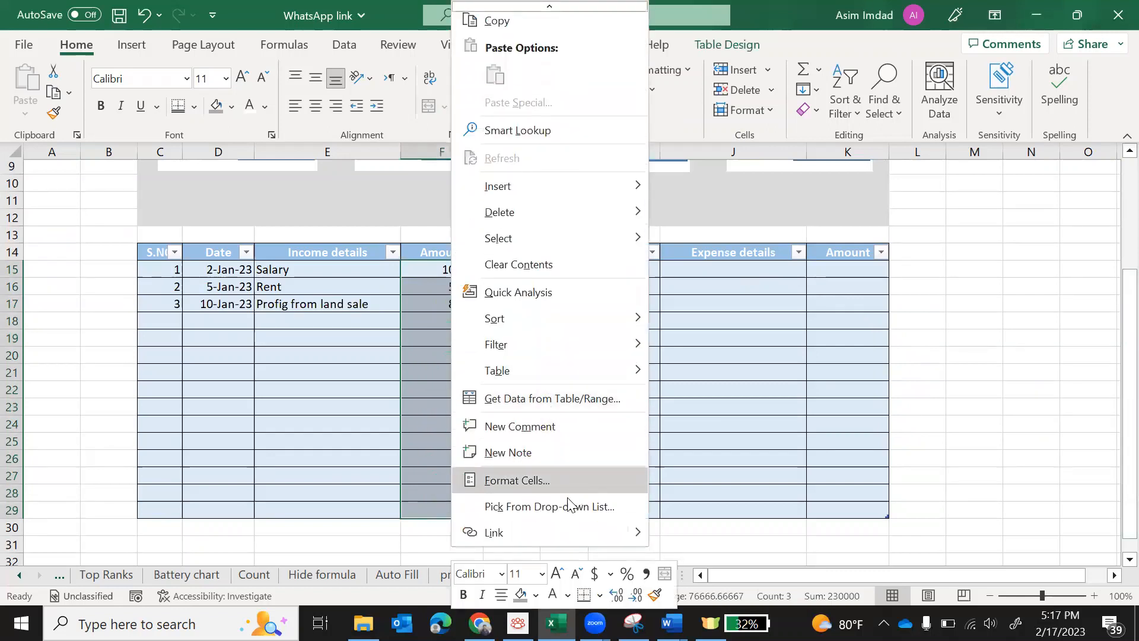
click(539, 485)
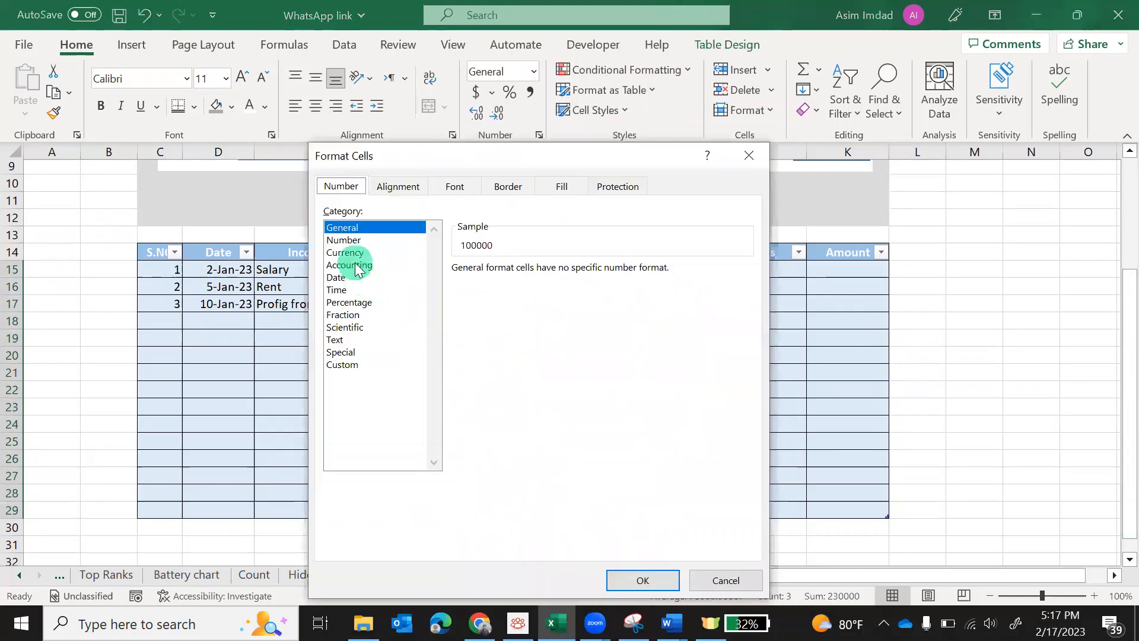
click(349, 241)
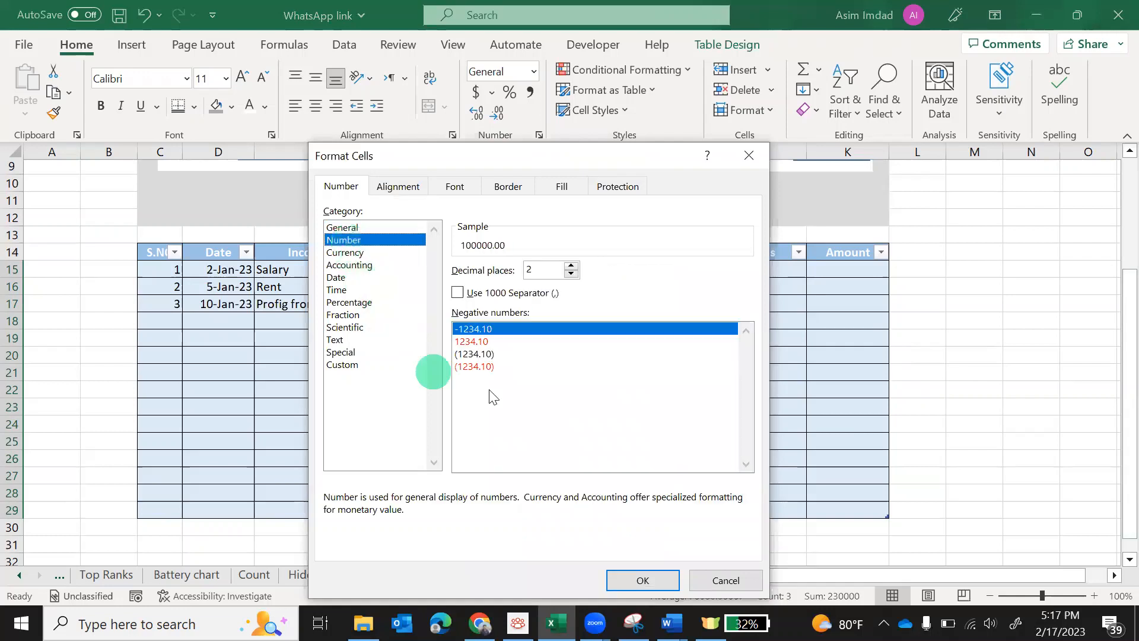
click(571, 266)
click(571, 274)
click(571, 274)
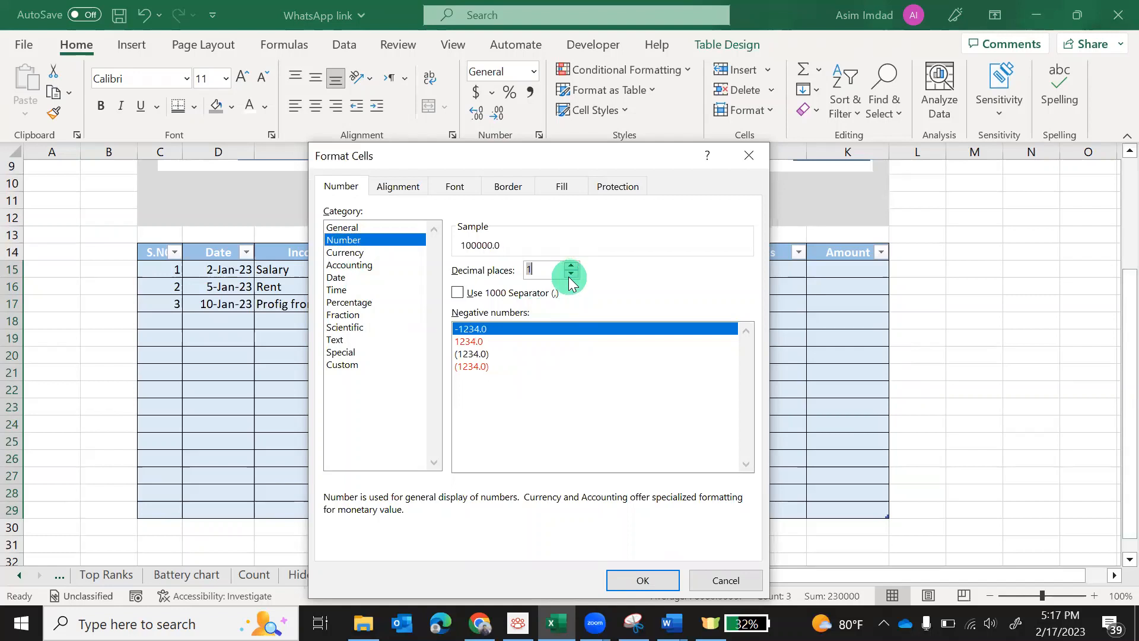
click(571, 274)
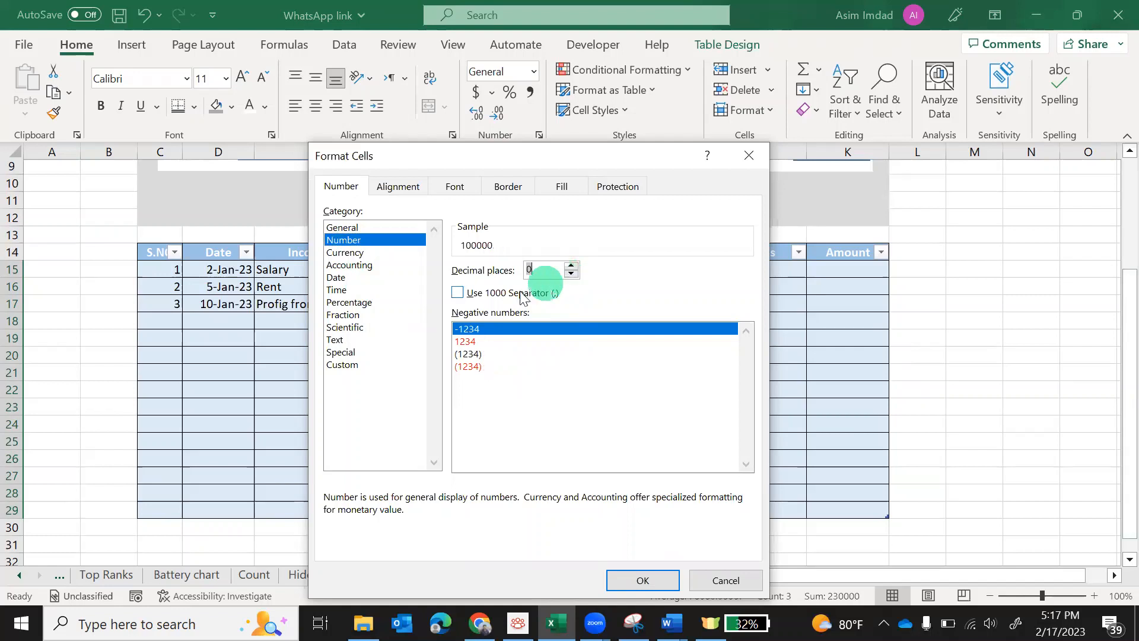
click(457, 294)
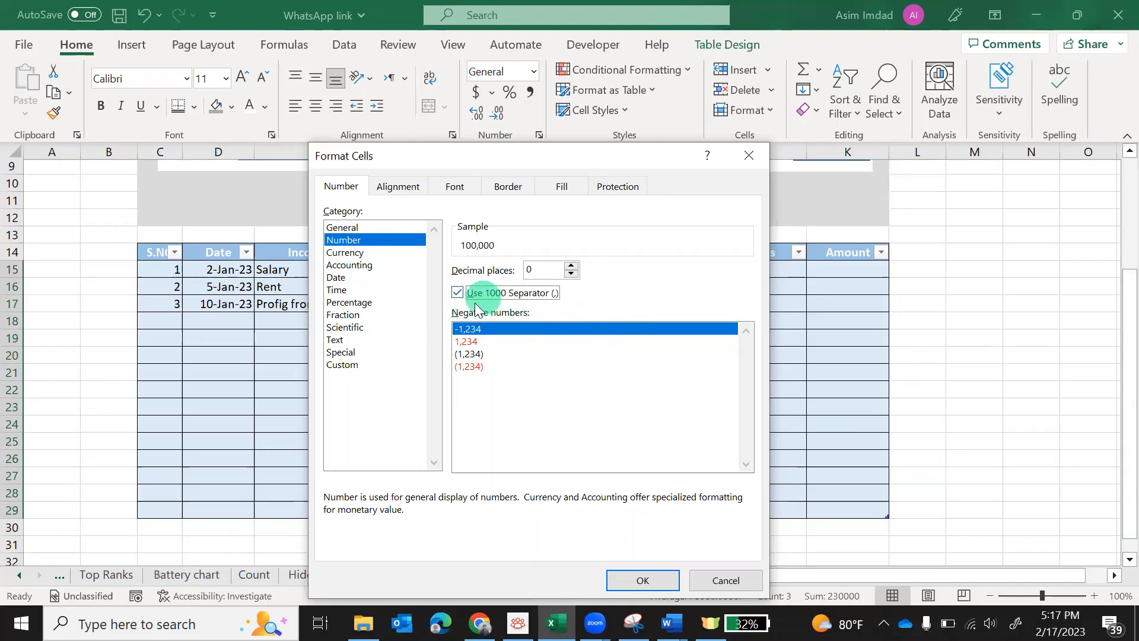
click(640, 578)
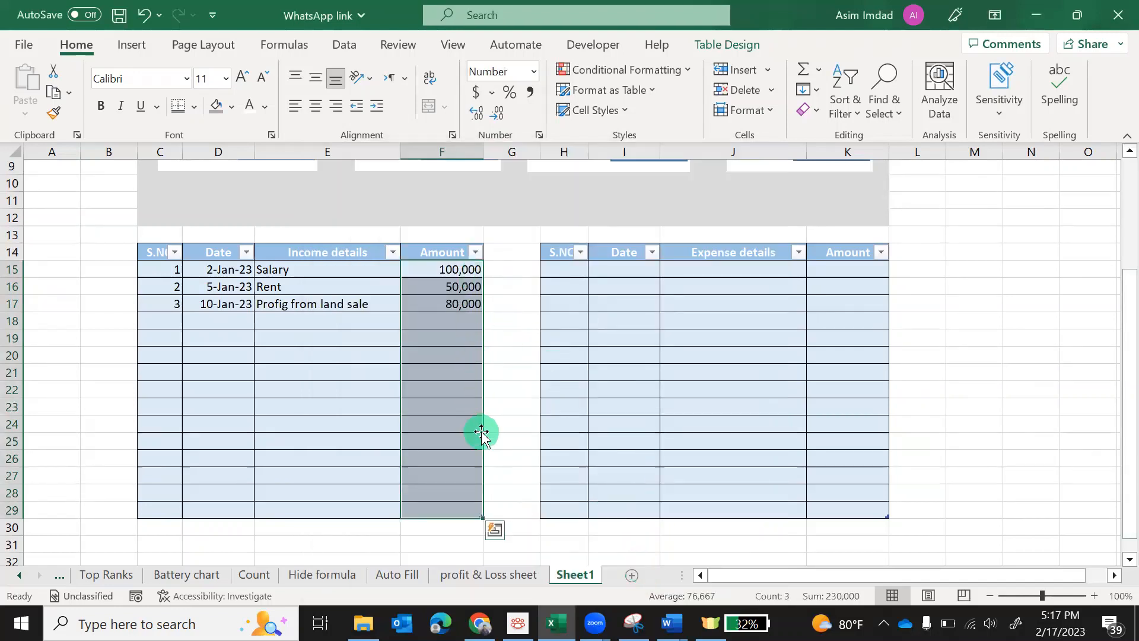
Copy the income amounts 100,000, 50,000 and 80,000 into the expense Amount column at K15
right_click(460, 363)
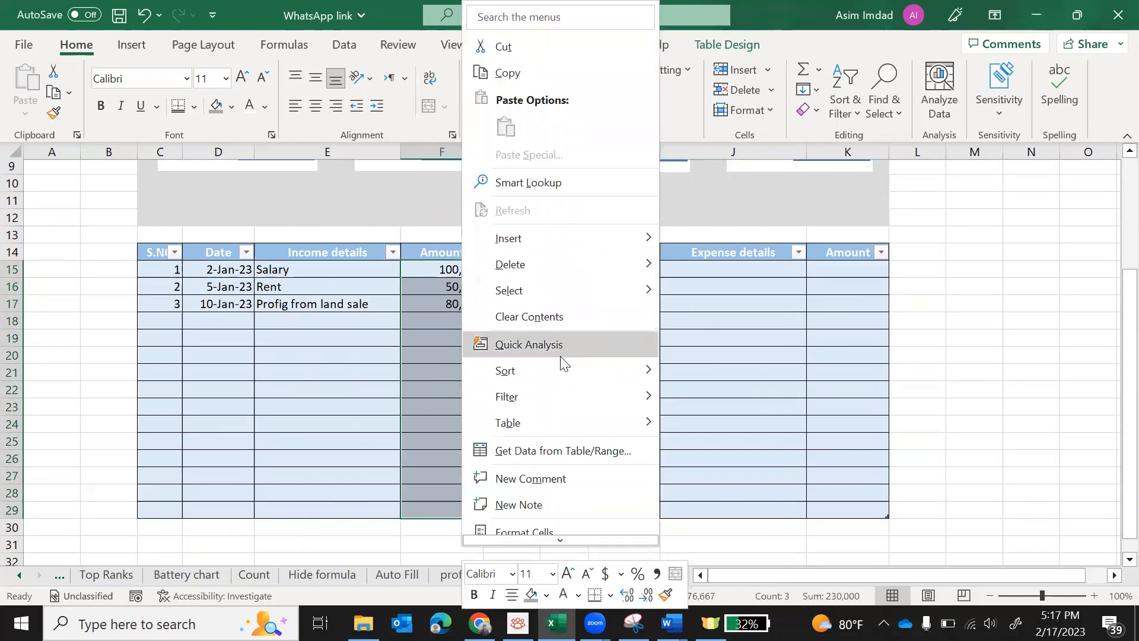
click(517, 81)
right_click(852, 273)
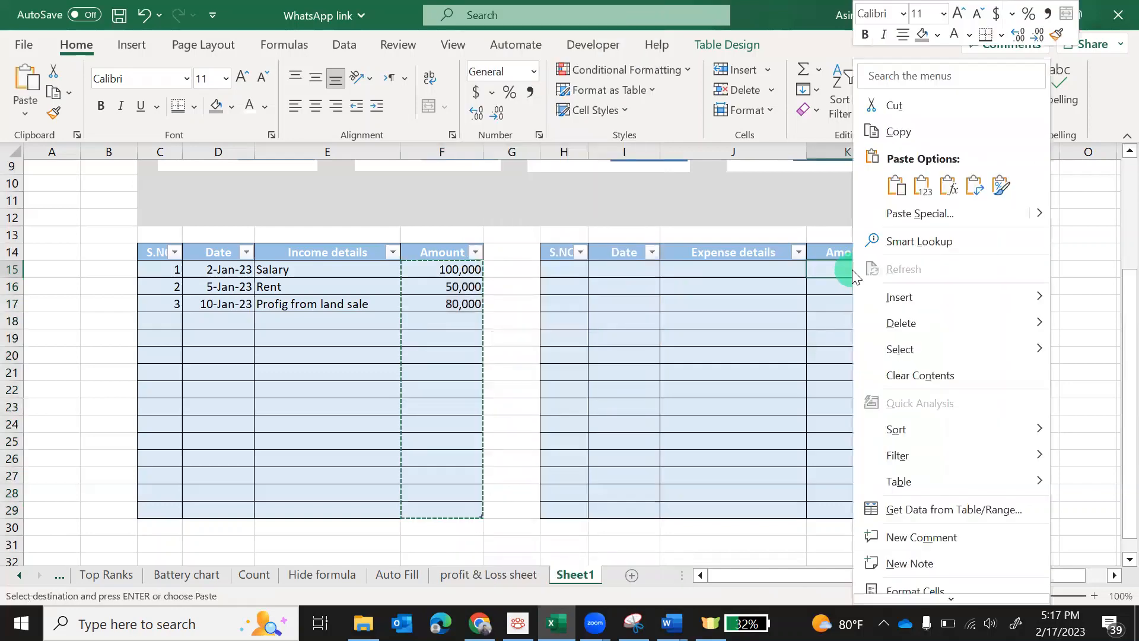
click(896, 185)
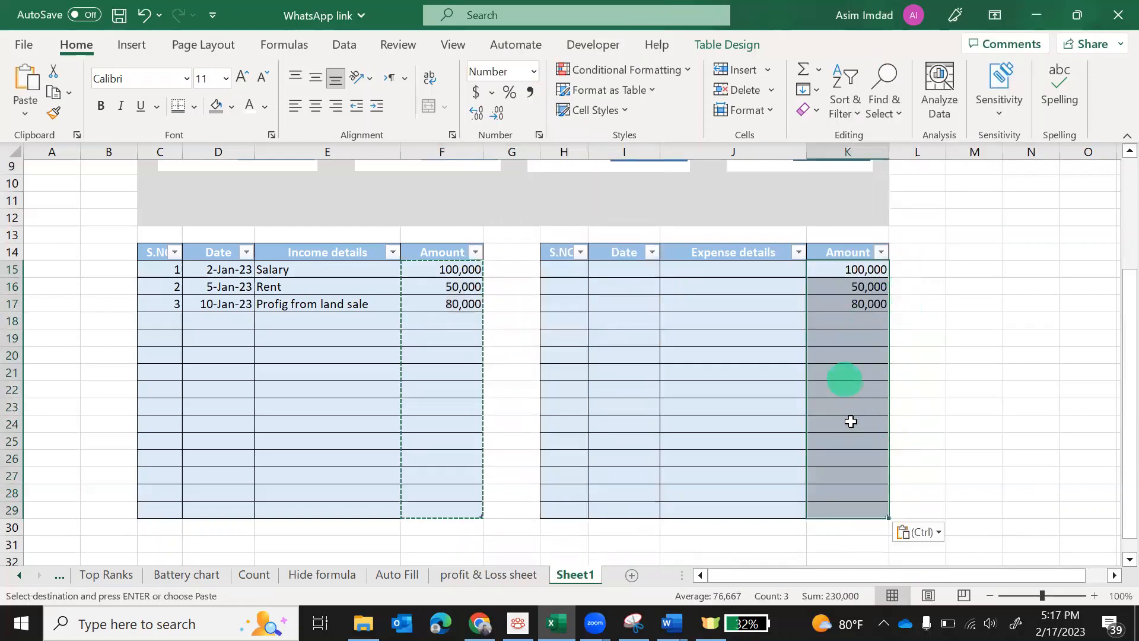
key(Escape)
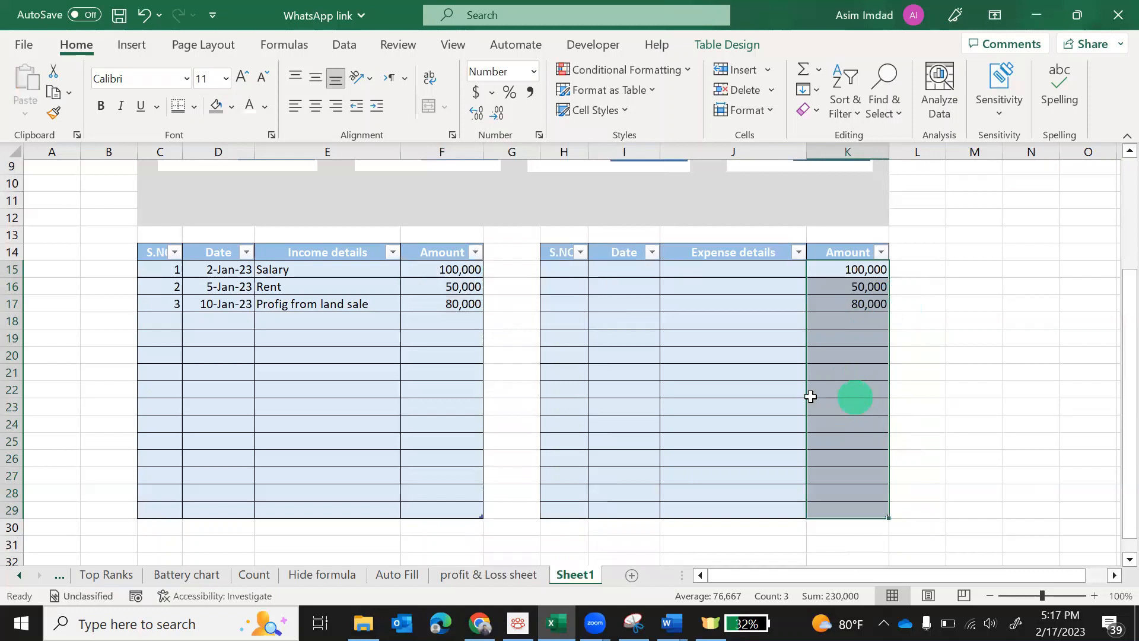
click(771, 403)
click(560, 272)
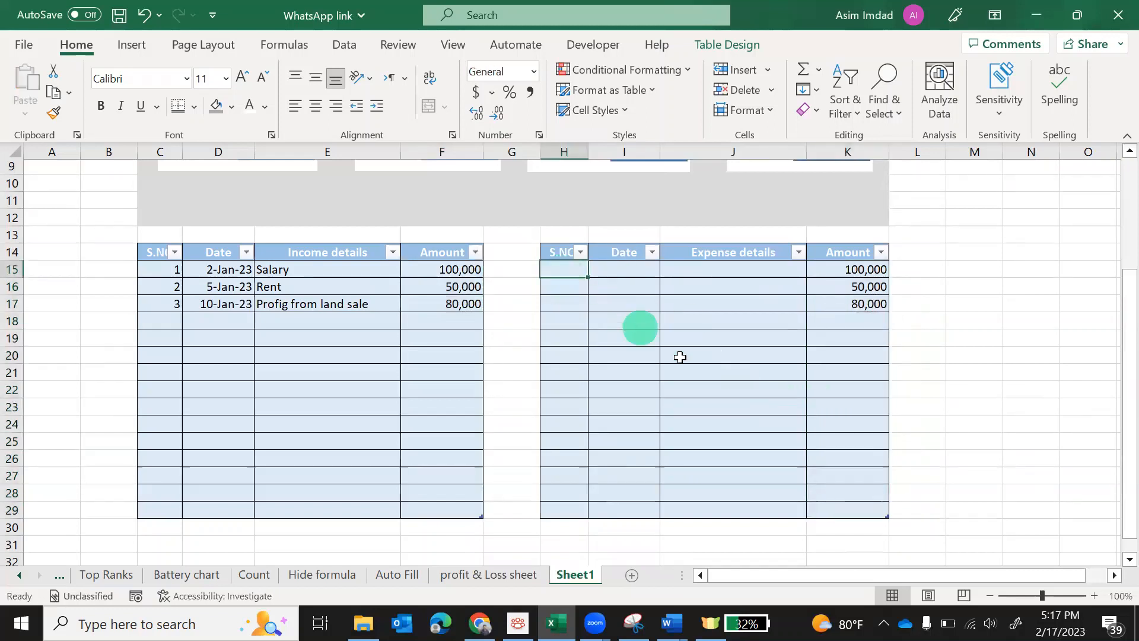
Enter the first expense row: serial 1, 6-Jan-23, School fee
text(1)
key(Tab)
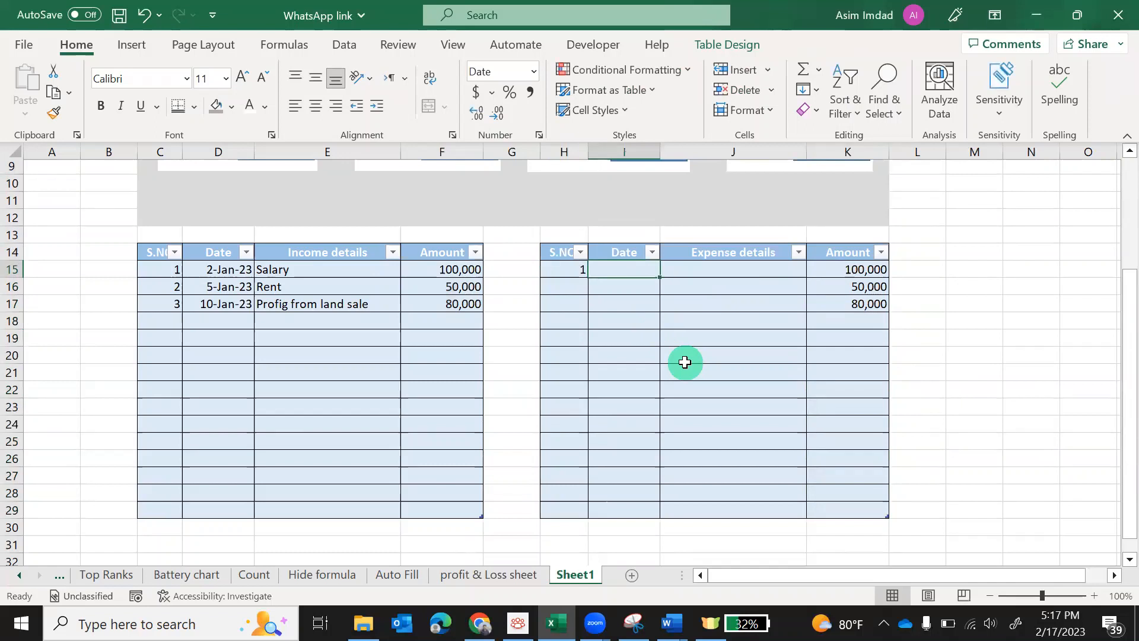
text(6-)
key(BackSpace)
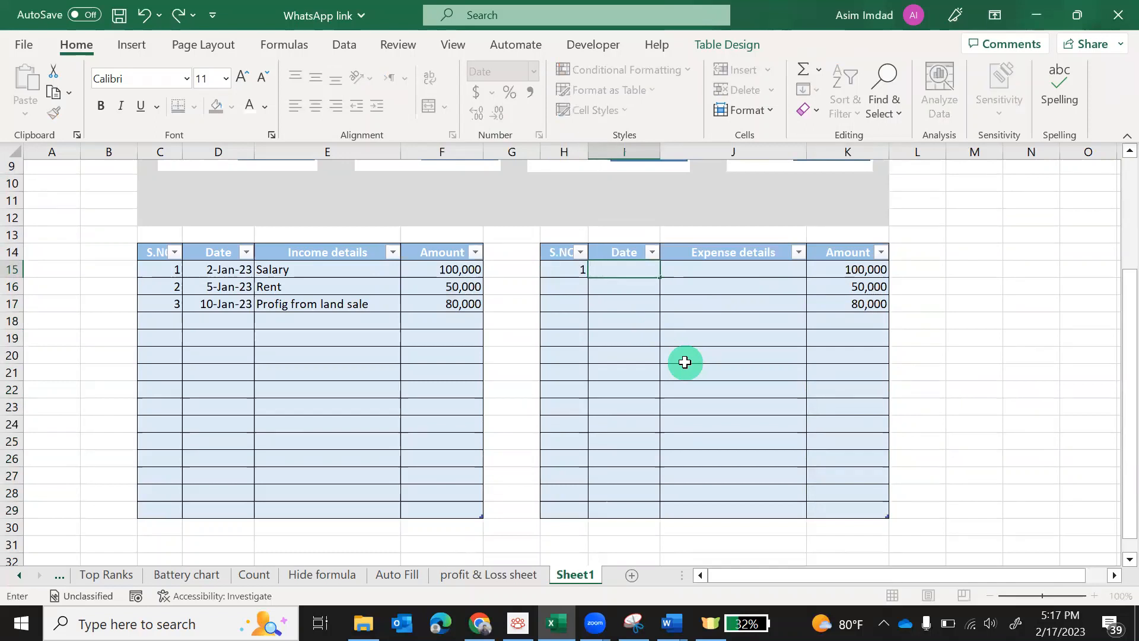
text(1-6-23)
key(Tab)
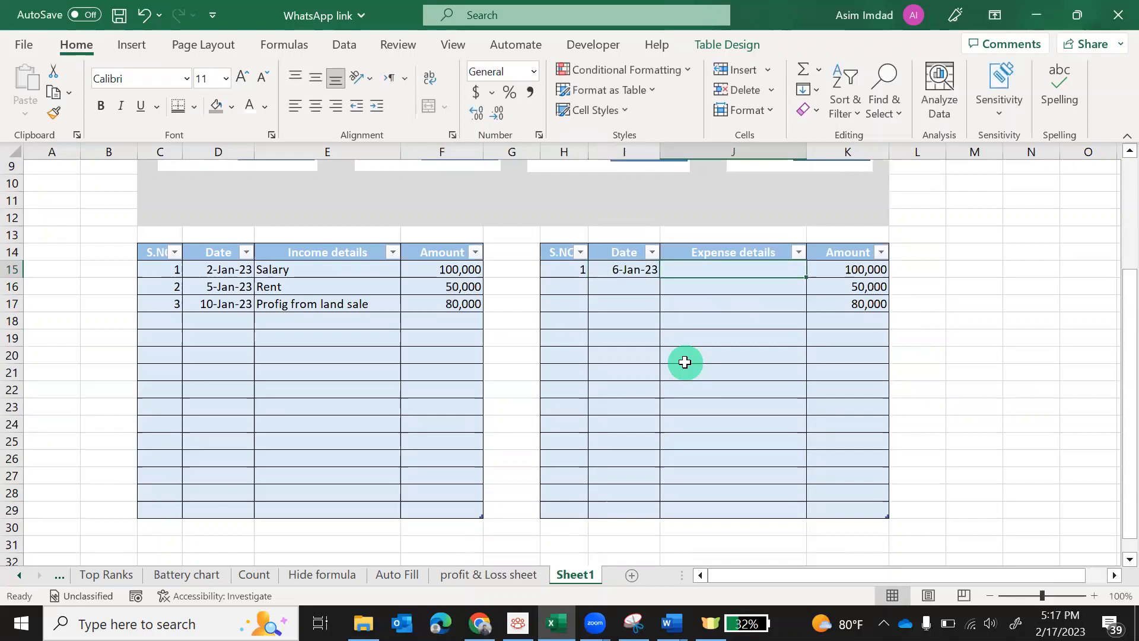
text(Fee)
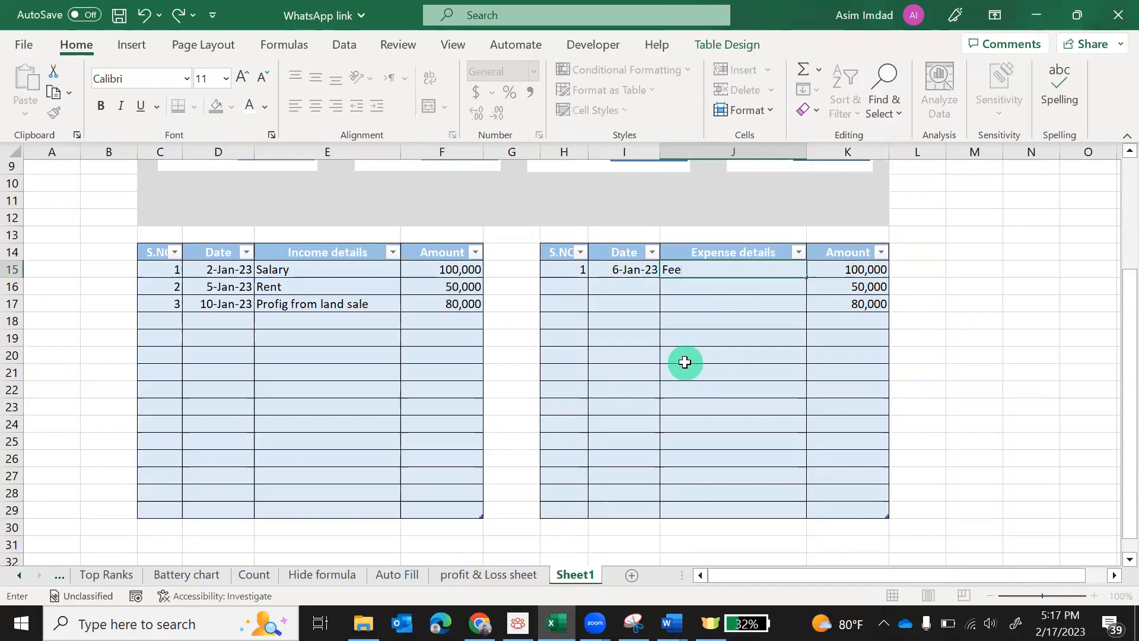
key(BackSpace)
key(BackSpace)
key(BackSpace)
text(School fee)
key(Return)
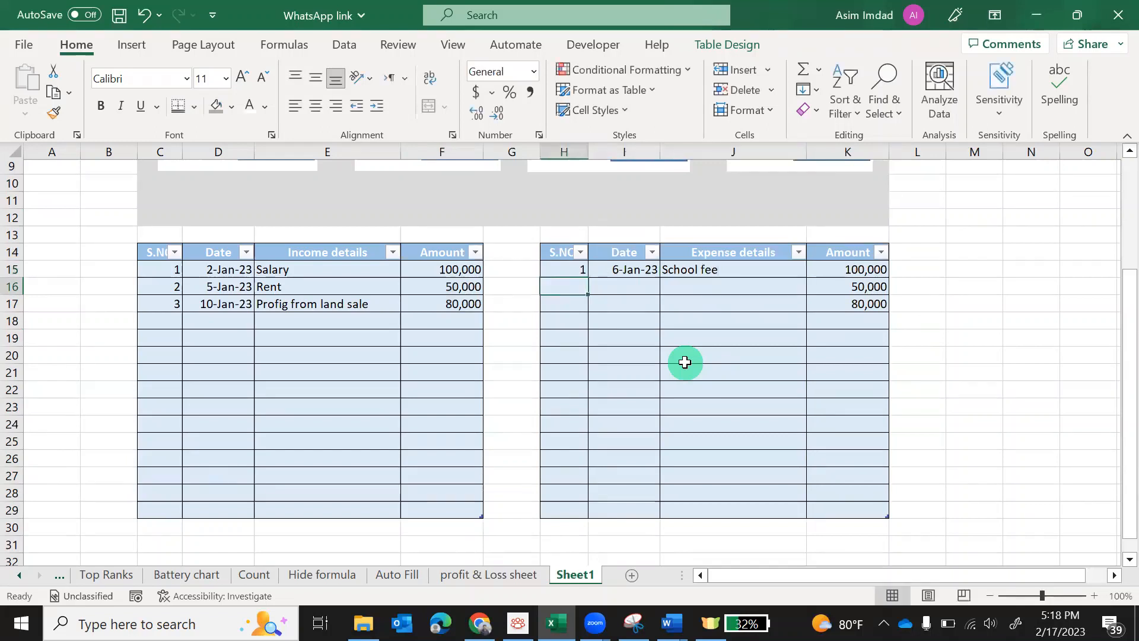
Enter the second expense row: serial 2, 7-Jan-23, Utility Bills
text(2)
key(Tab)
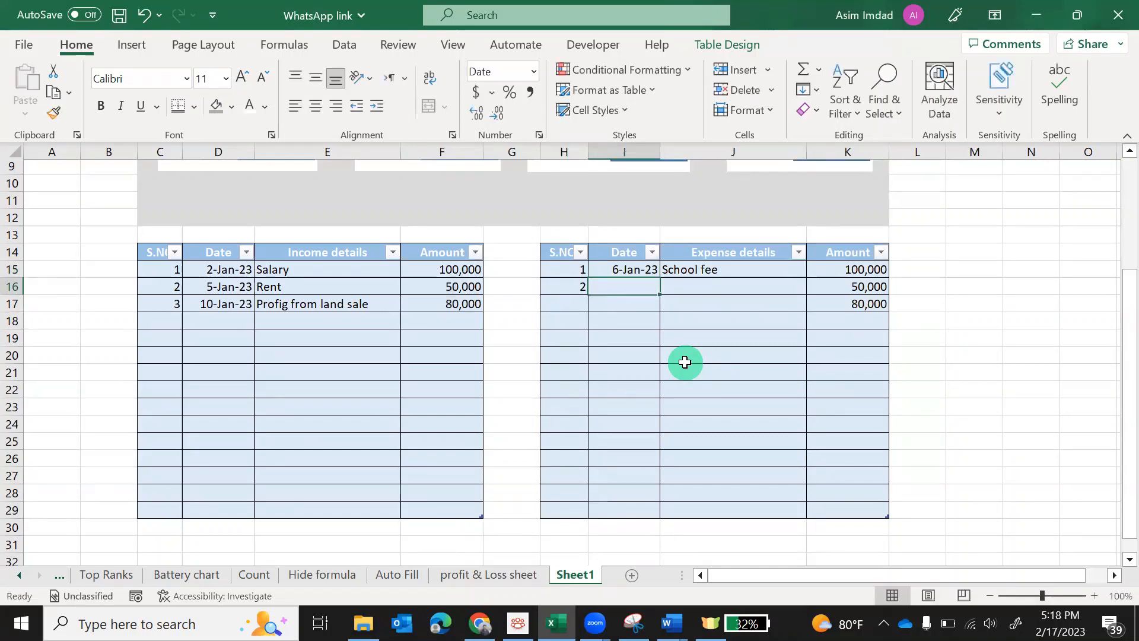
text(7)
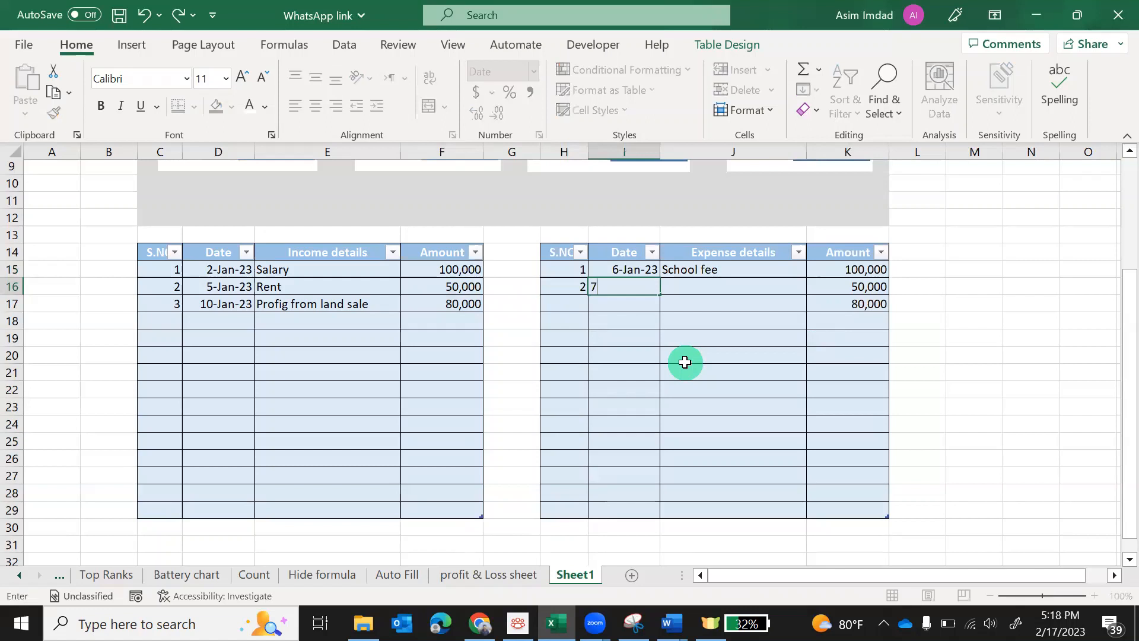
key(BackSpace)
text(1-7-23)
key(Tab)
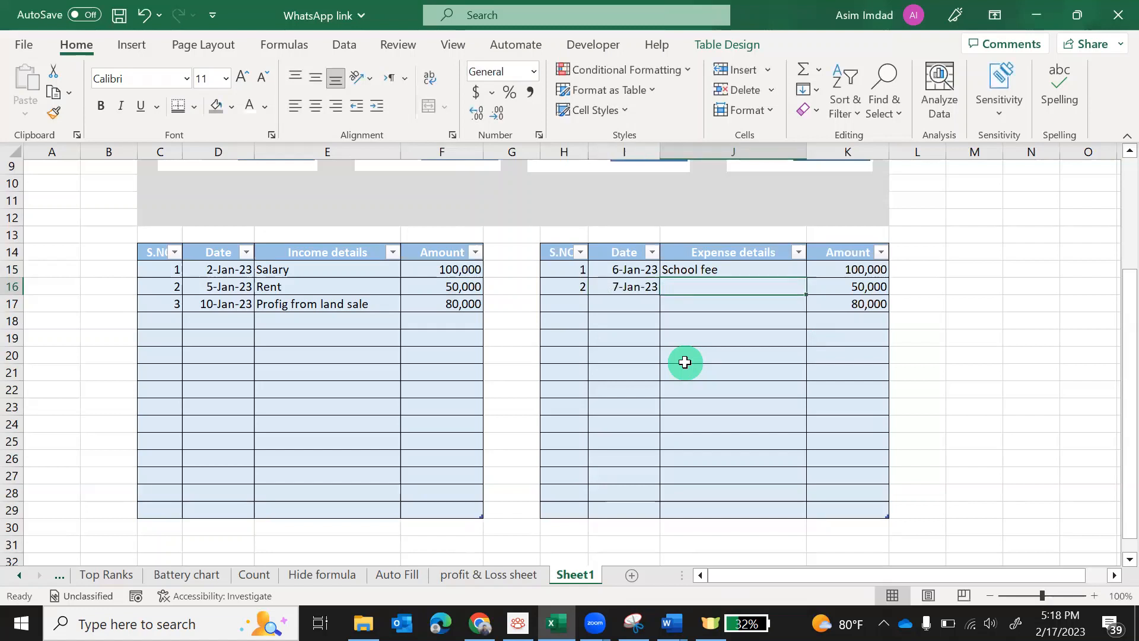
text(Elec)
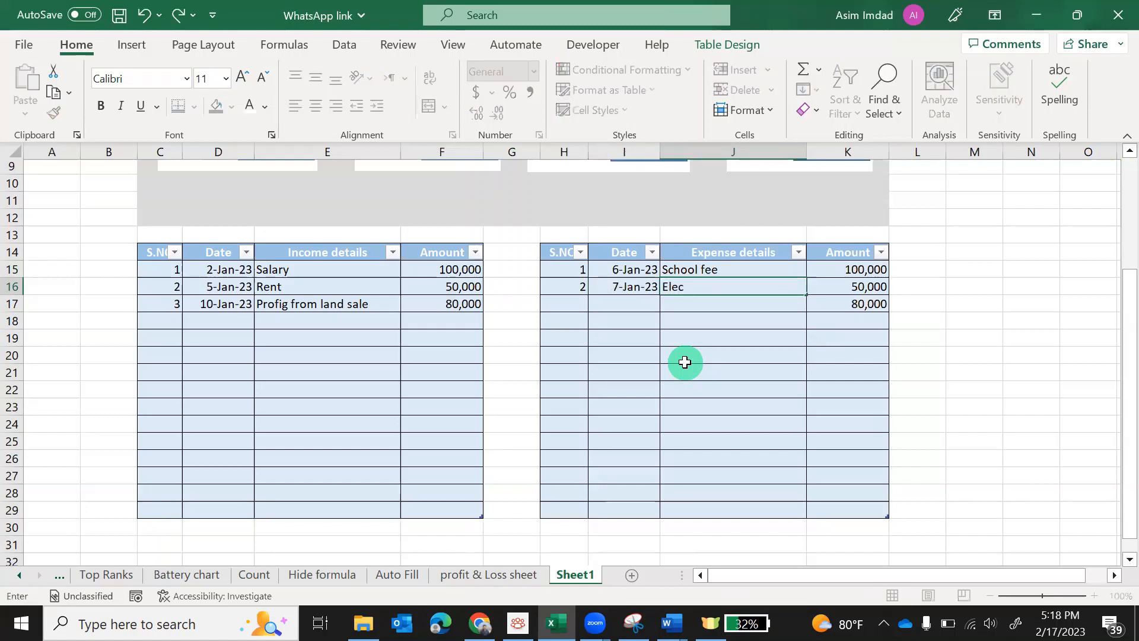
text(.)
text( Bill)
key(BackSpace)
key(BackSpace)
key(BackSpace)
key(BackSpace)
key(BackSpace)
key(BackSpace)
key(BackSpace)
key(BackSpace)
key(BackSpace)
key(BackSpace)
text(Utility Bills)
key(Tab)
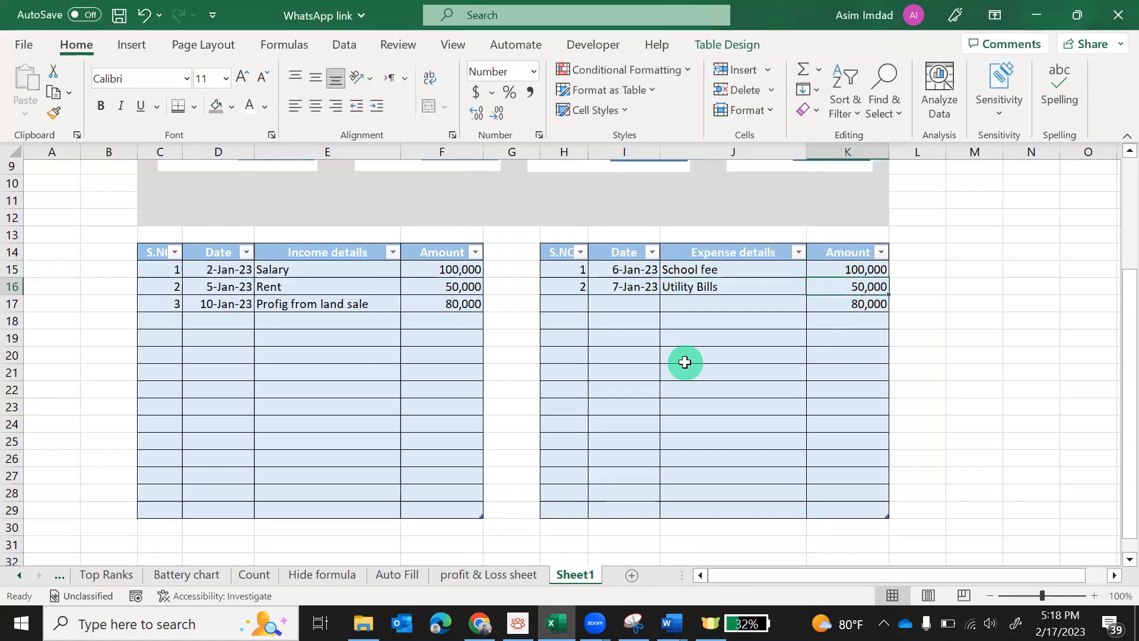
key(Return)
Enter the third expense row: serial 3, 10-Jan-23, Mobile recharge
text(3)
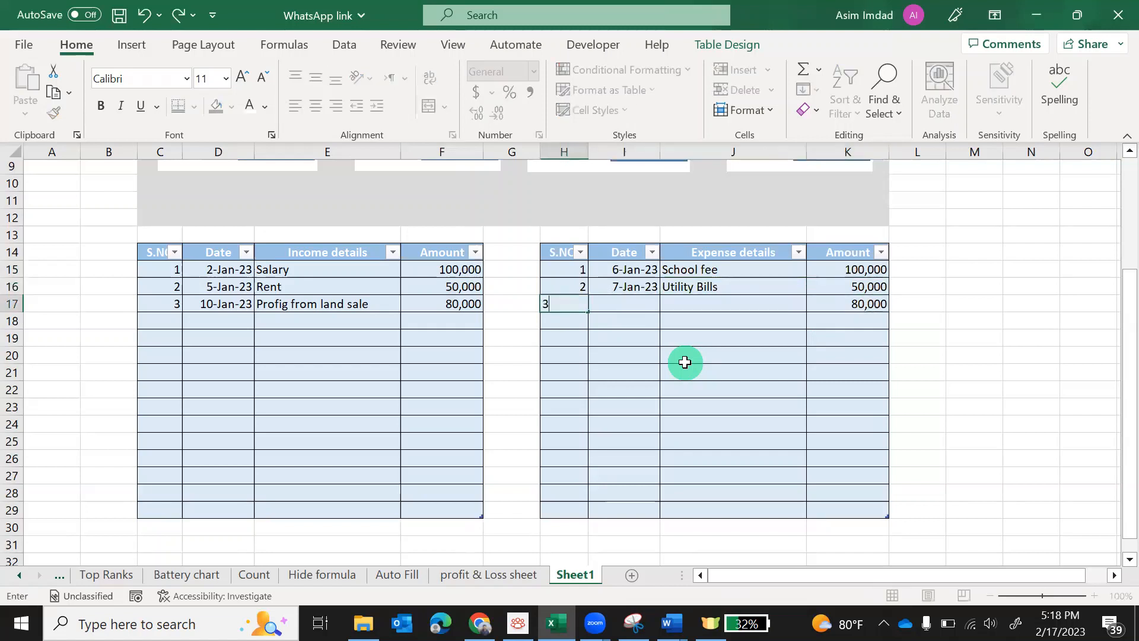
key(Tab)
text(10-)
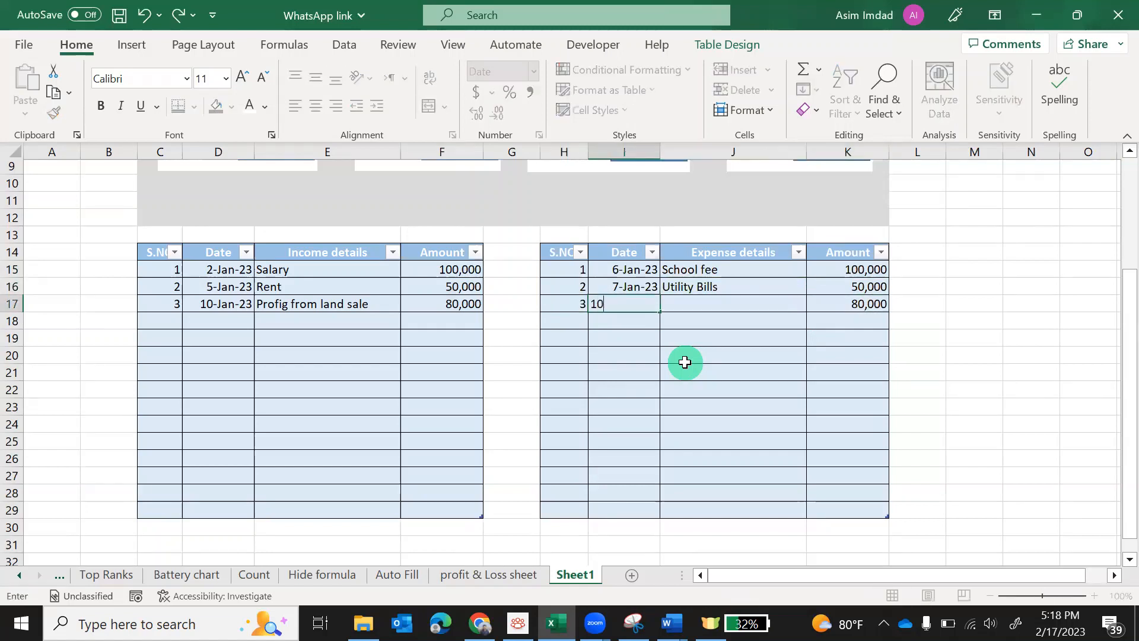
key(BackSpace)
key(BackSpace)
key(BackSpace)
text(1-10-23)
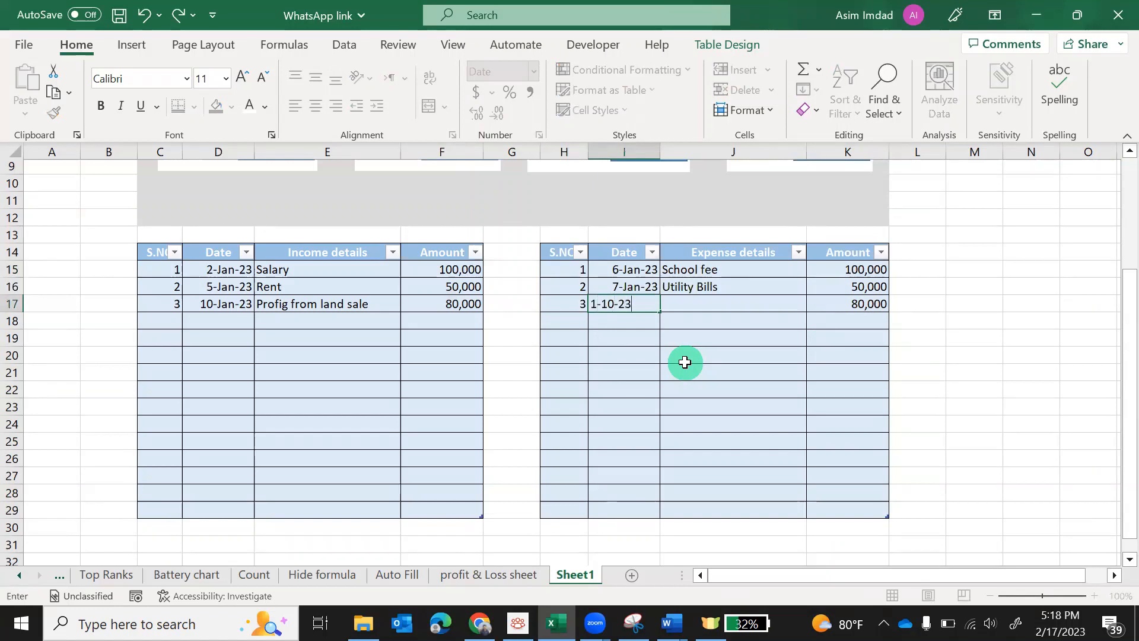
key(Tab)
text(Mobi)
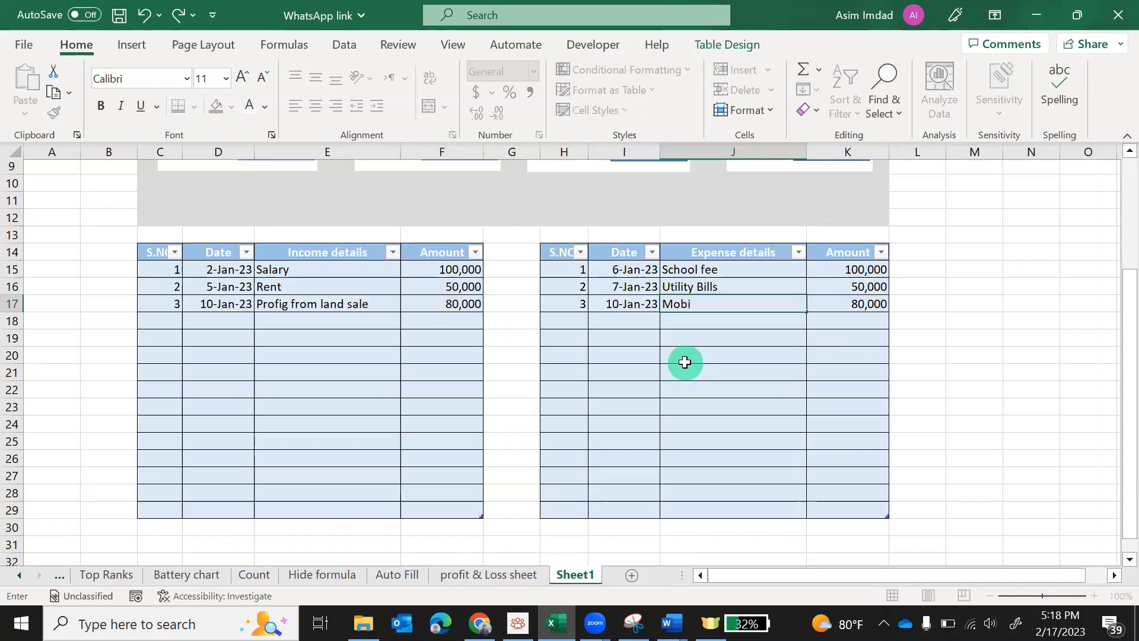
text(le recharge)
key(Tab)
Replace the expense amounts with 20,000, 15,000 and 10,000
key(Up)
key(Up)
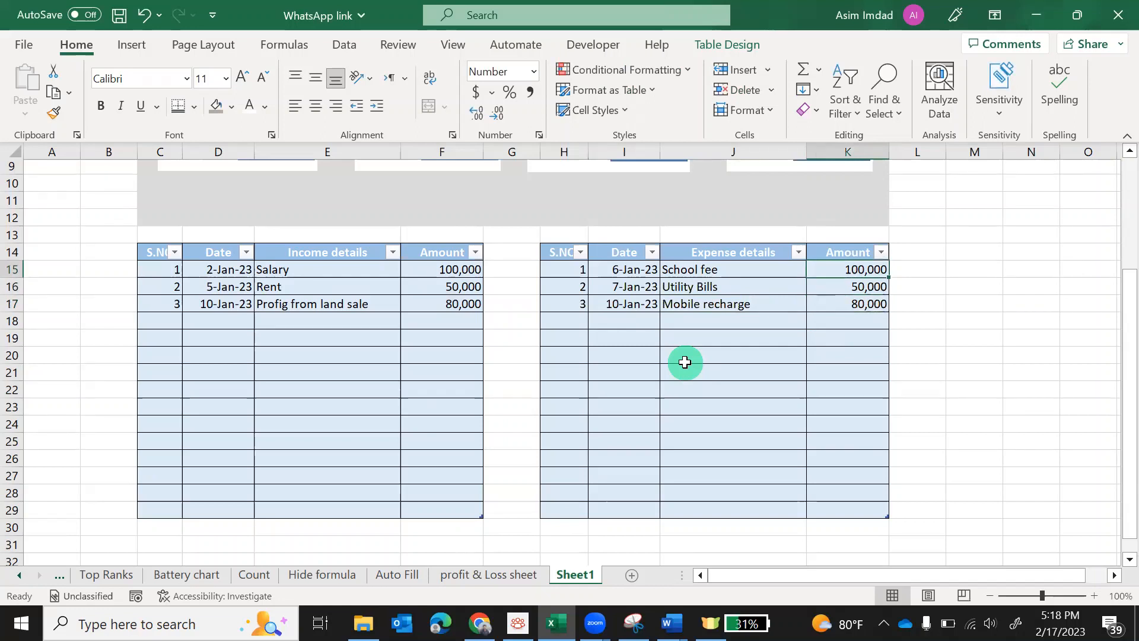
text(20000)
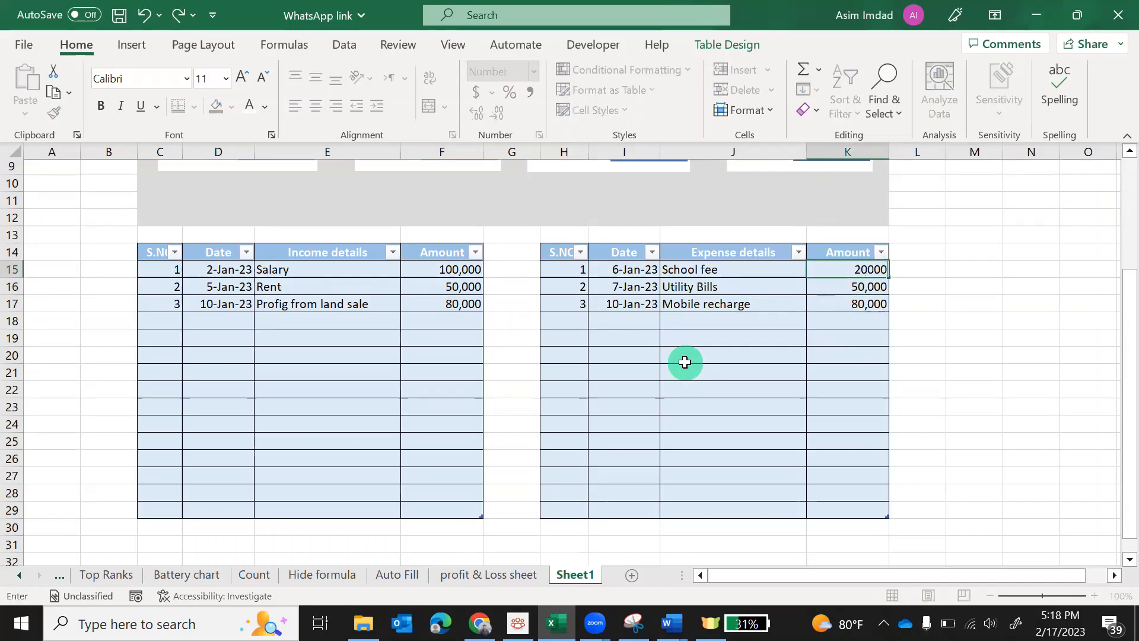
key(Return)
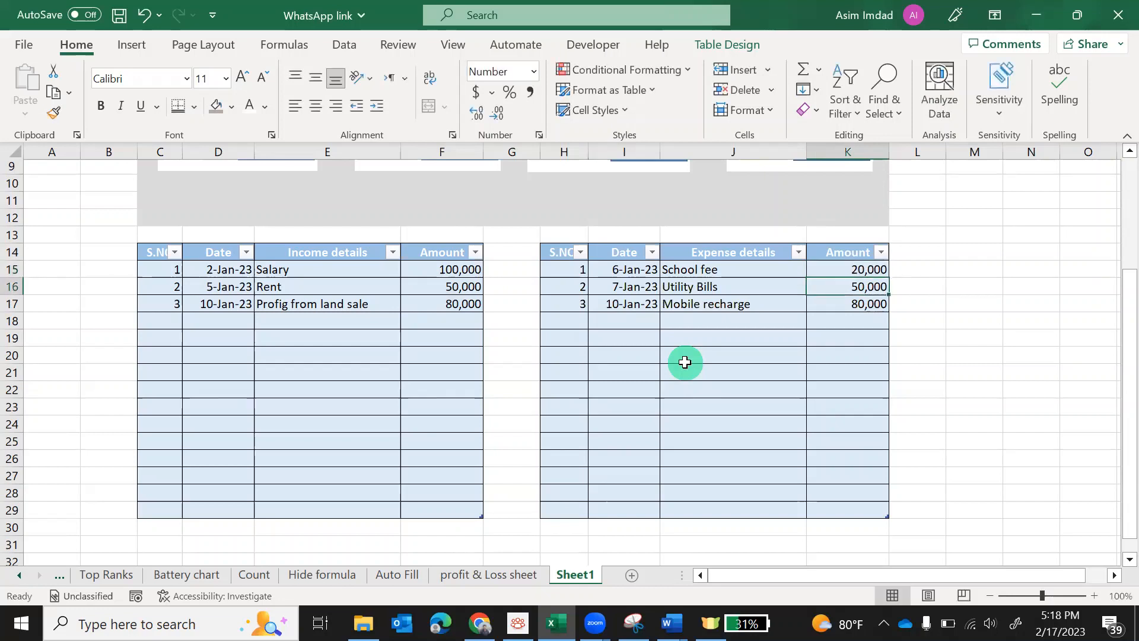
text(15)
text(0)
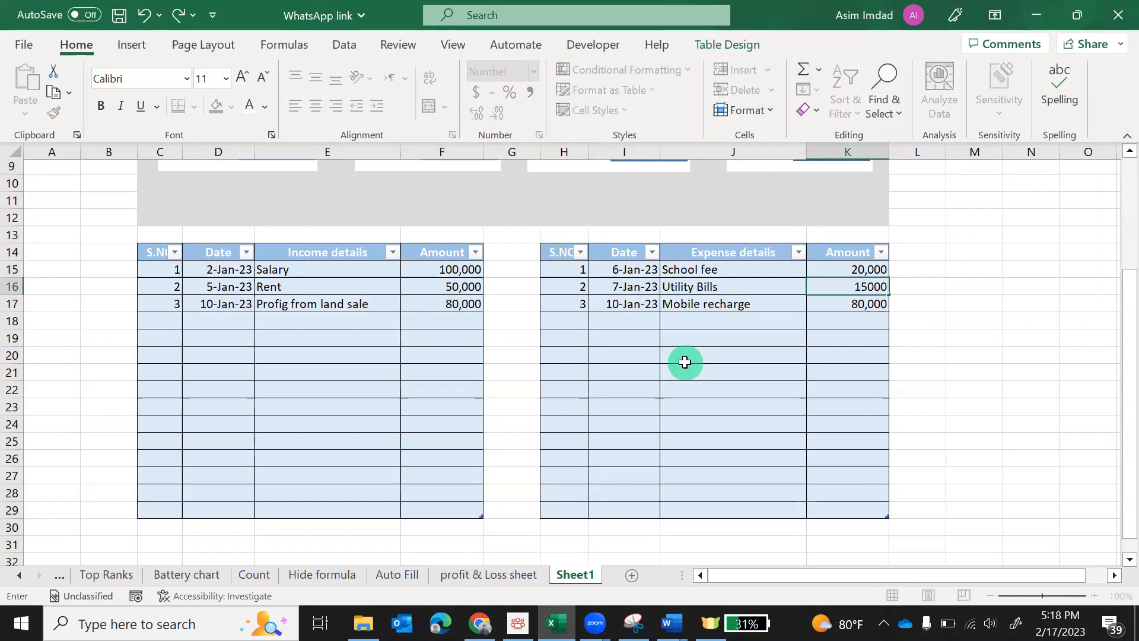
key(Return)
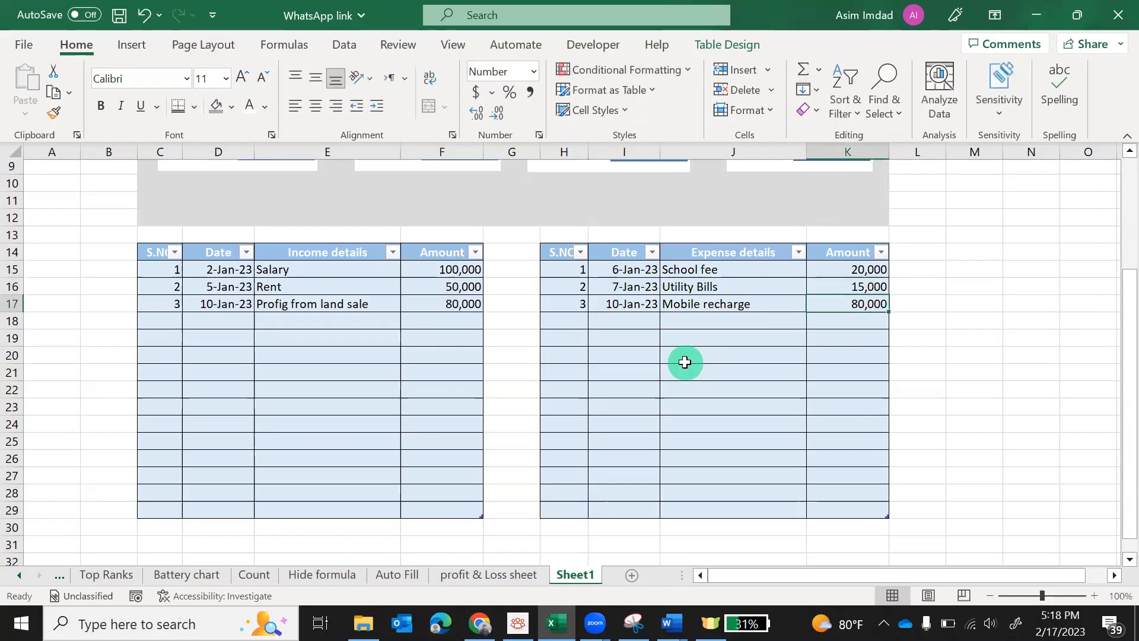
text(1)
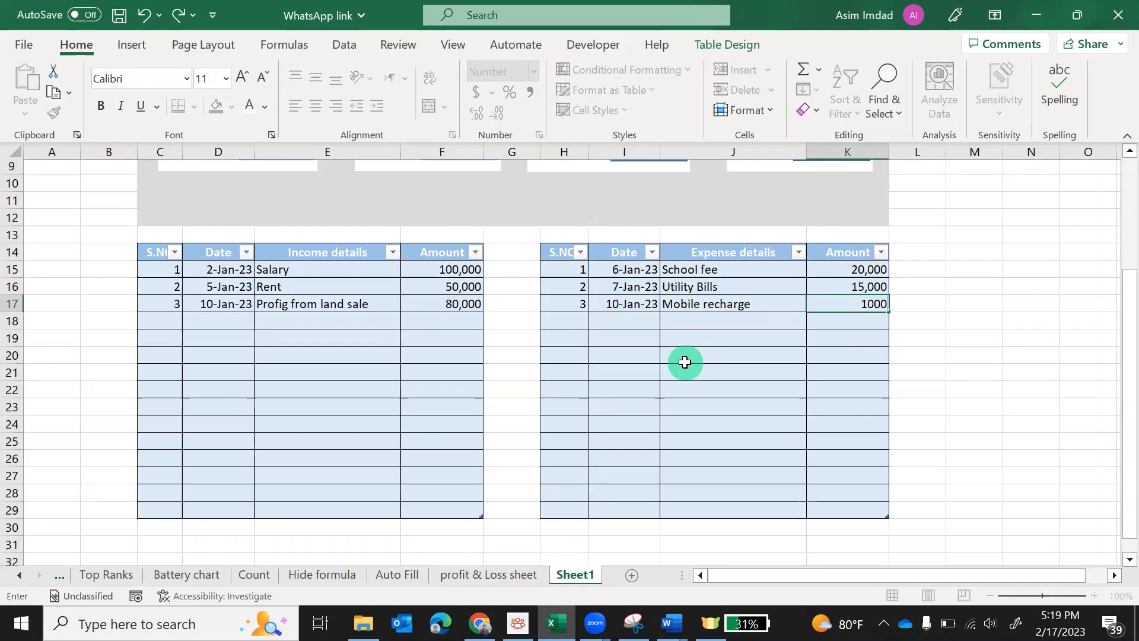
key(Return)
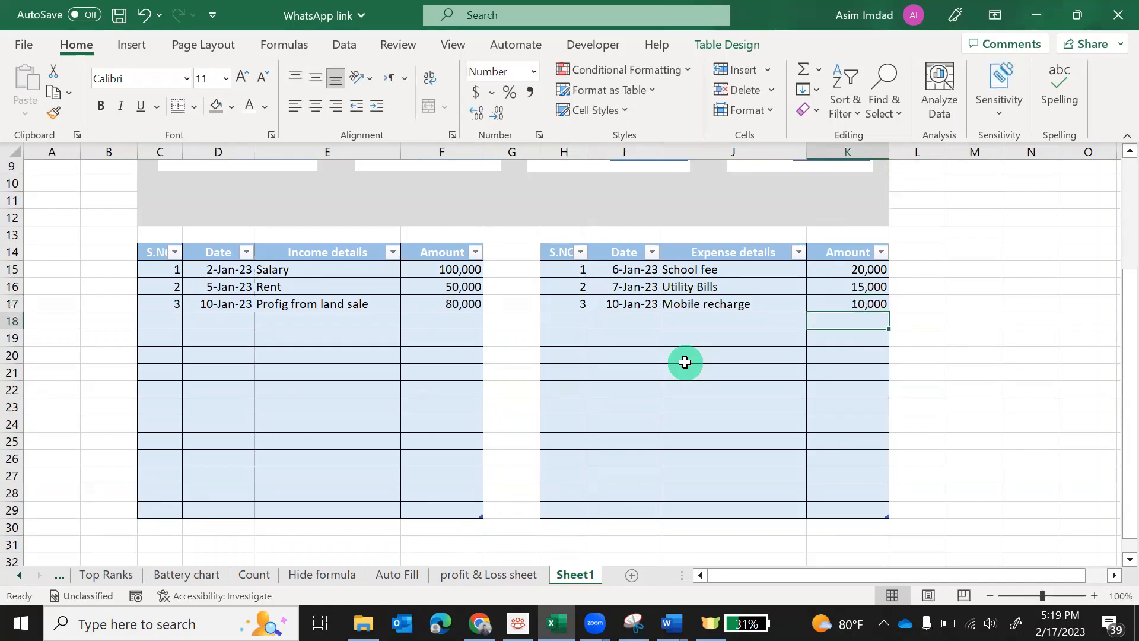
Turn on the Formula Bar option in the View ribbon's Show group
scroll(973, 415, up, 3)
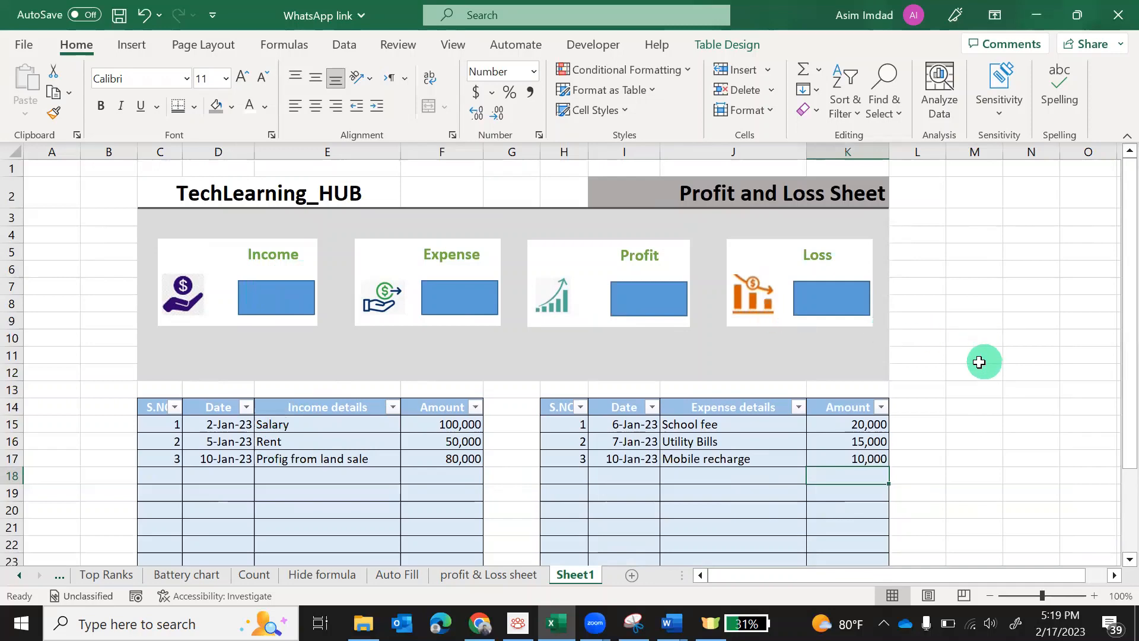
click(449, 46)
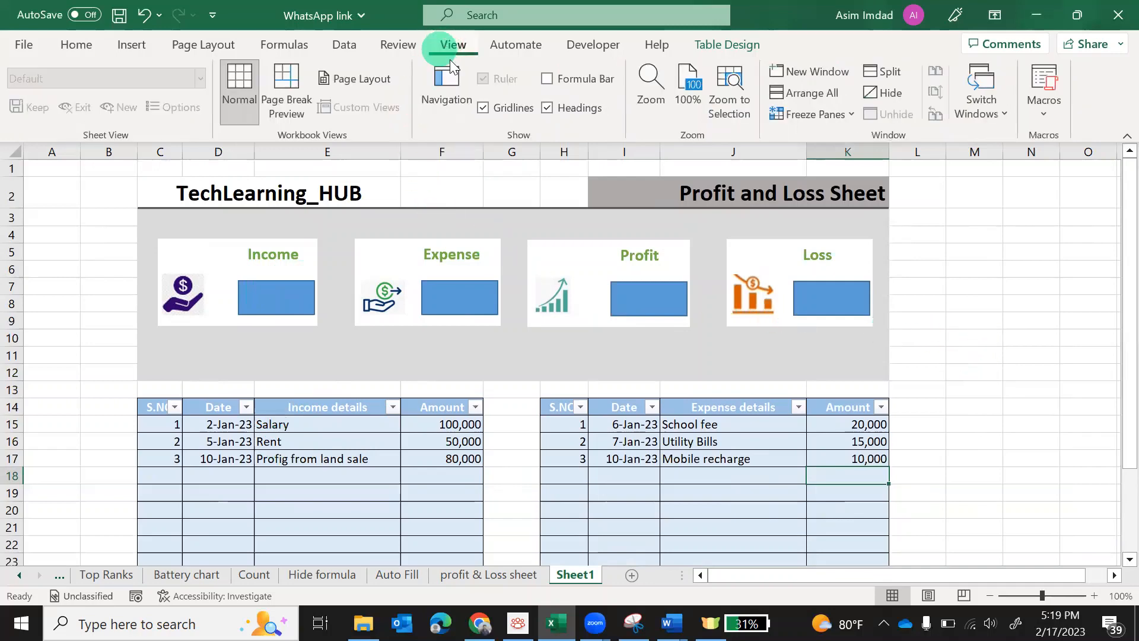
click(545, 81)
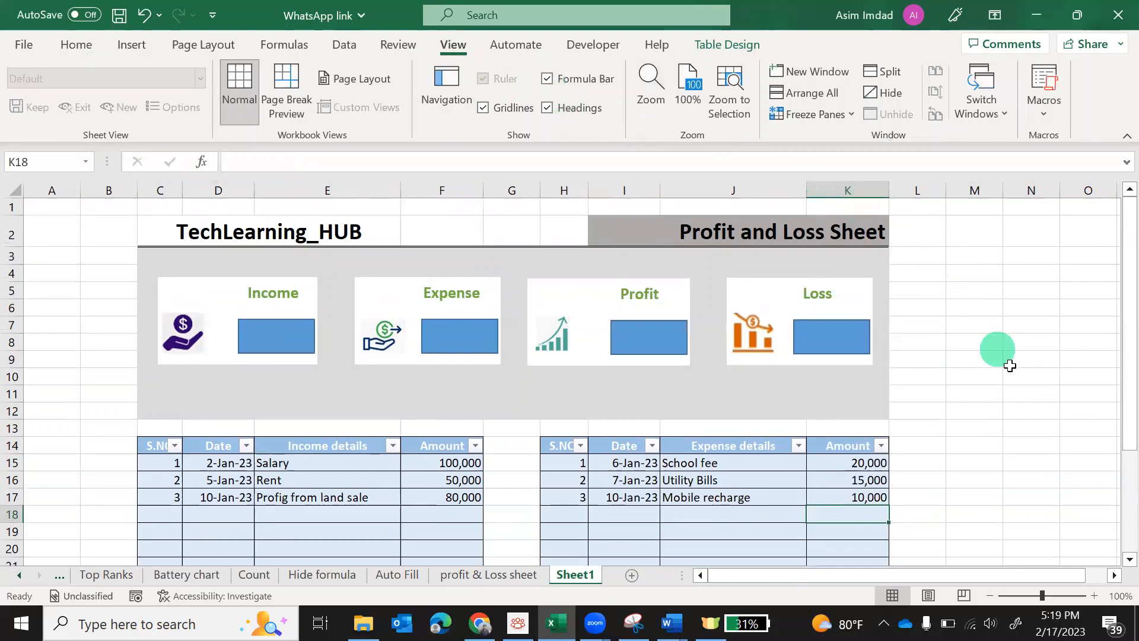
scroll(1016, 370, down, 1)
scroll(1016, 370, up, 1)
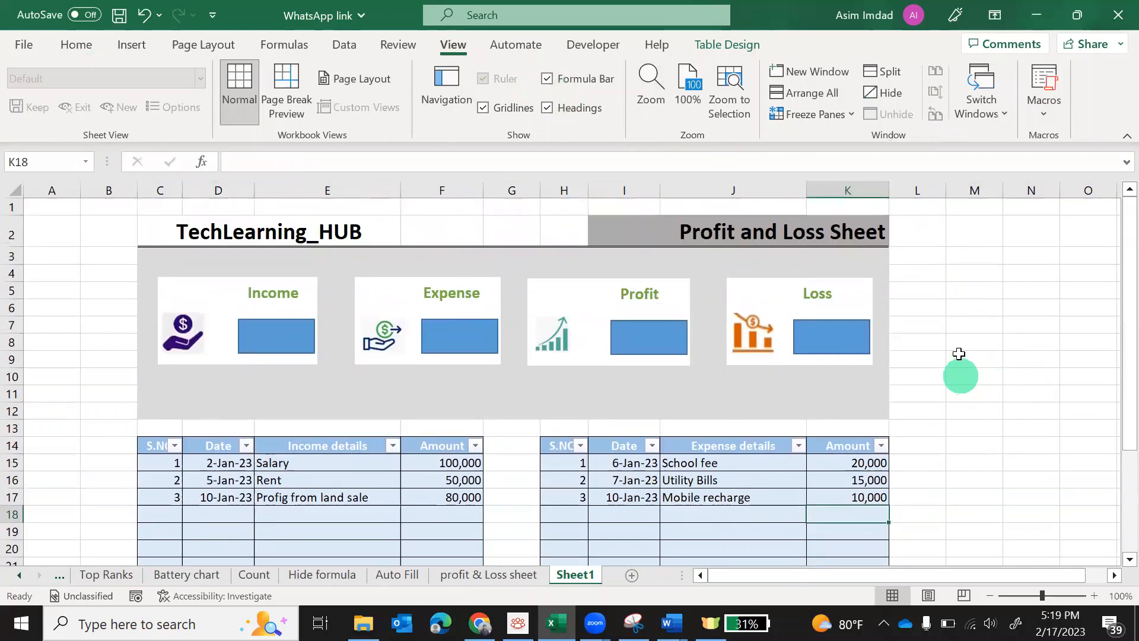
click(980, 311)
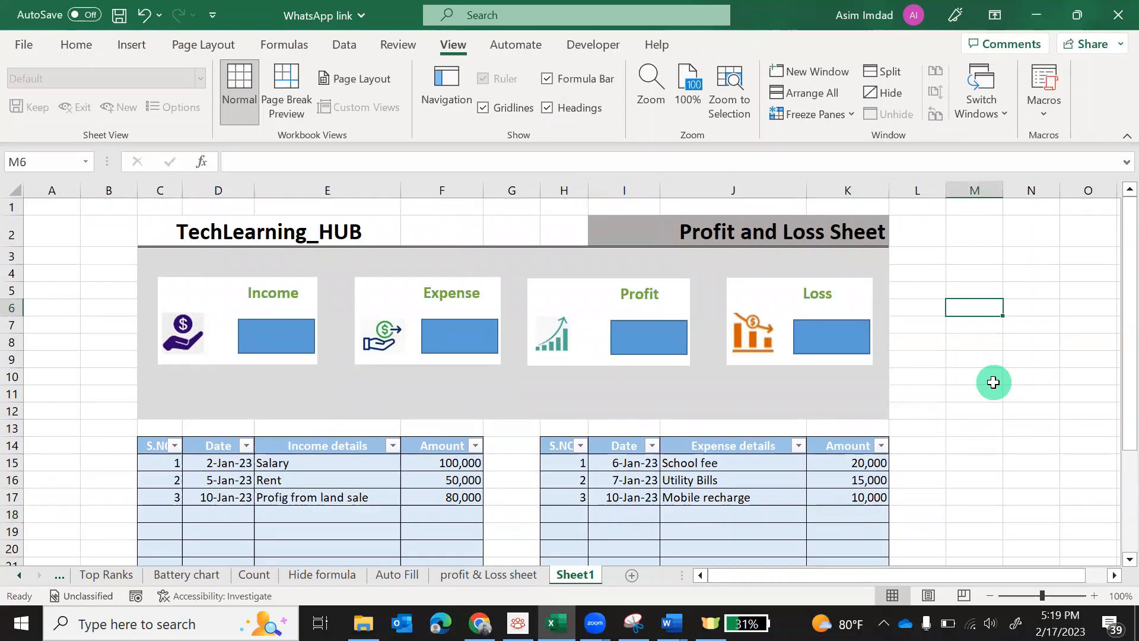
Enter the labels income, expense, Profit and Loss in M6, N6, O6 and P6
text(Profit)
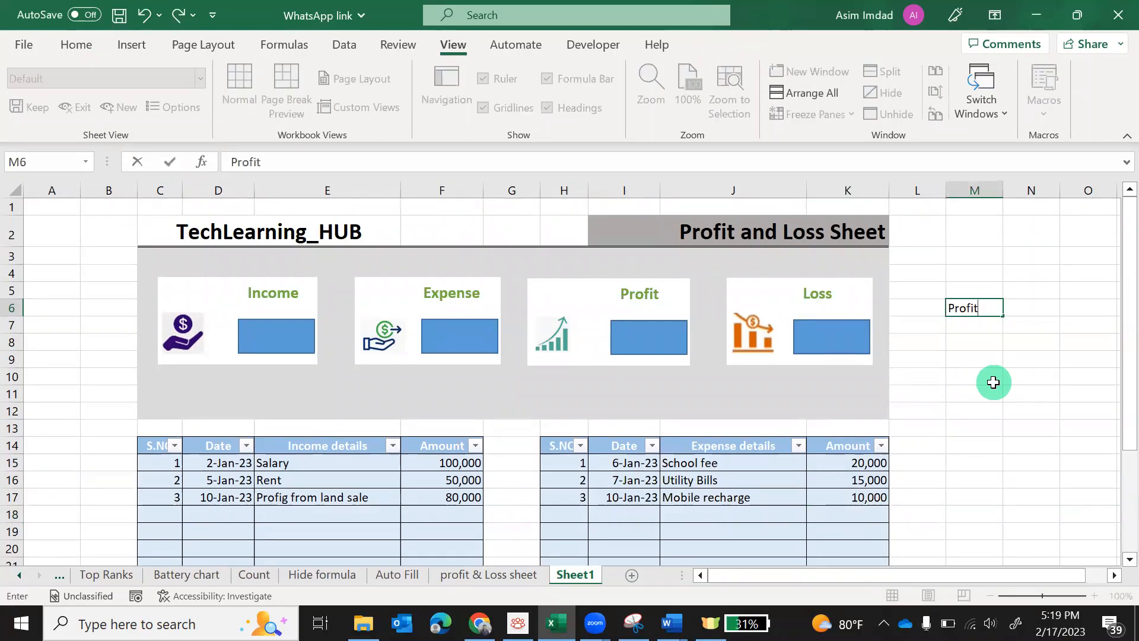
key(BackSpace)
key(BackSpace)
key(BackSpace)
key(BackSpace)
text(income)
key(Tab)
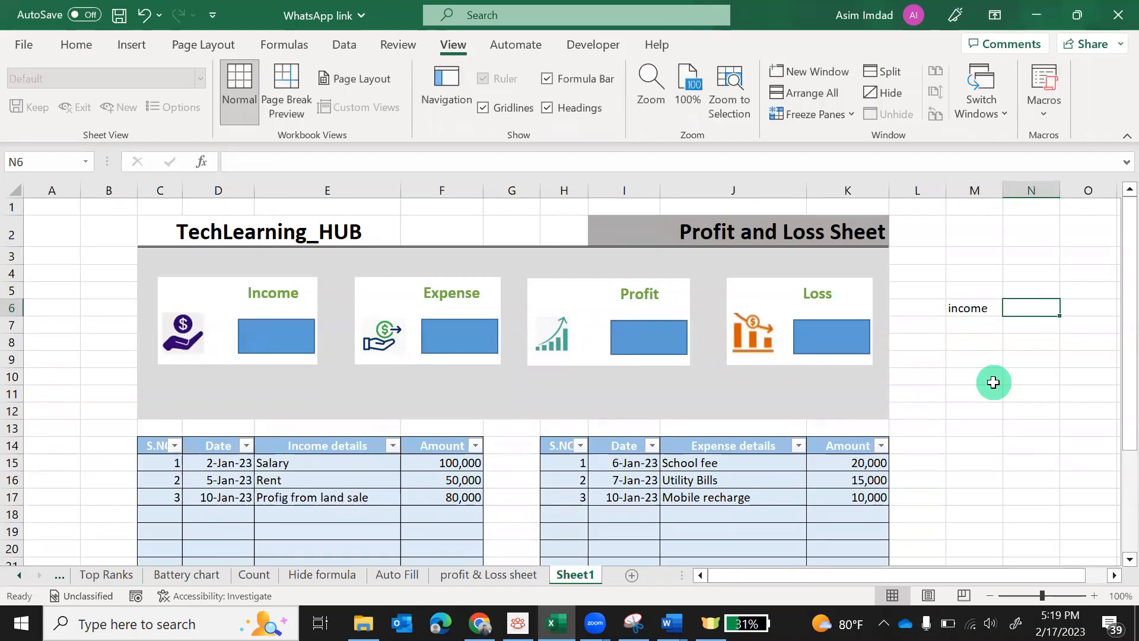
text(ex)
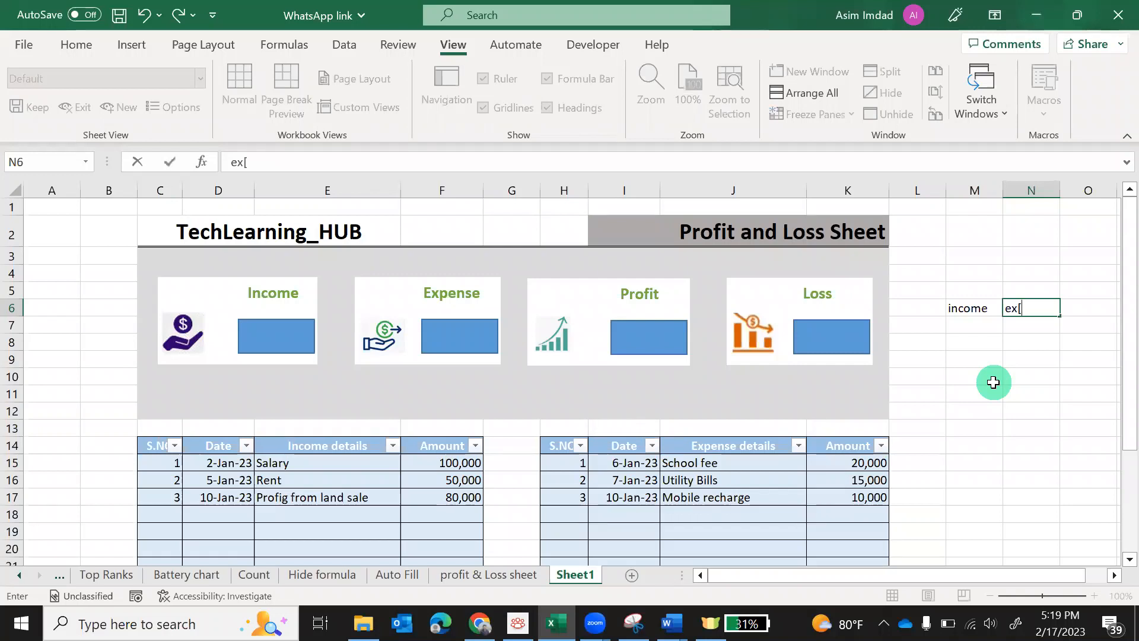
text(pense)
key(Tab)
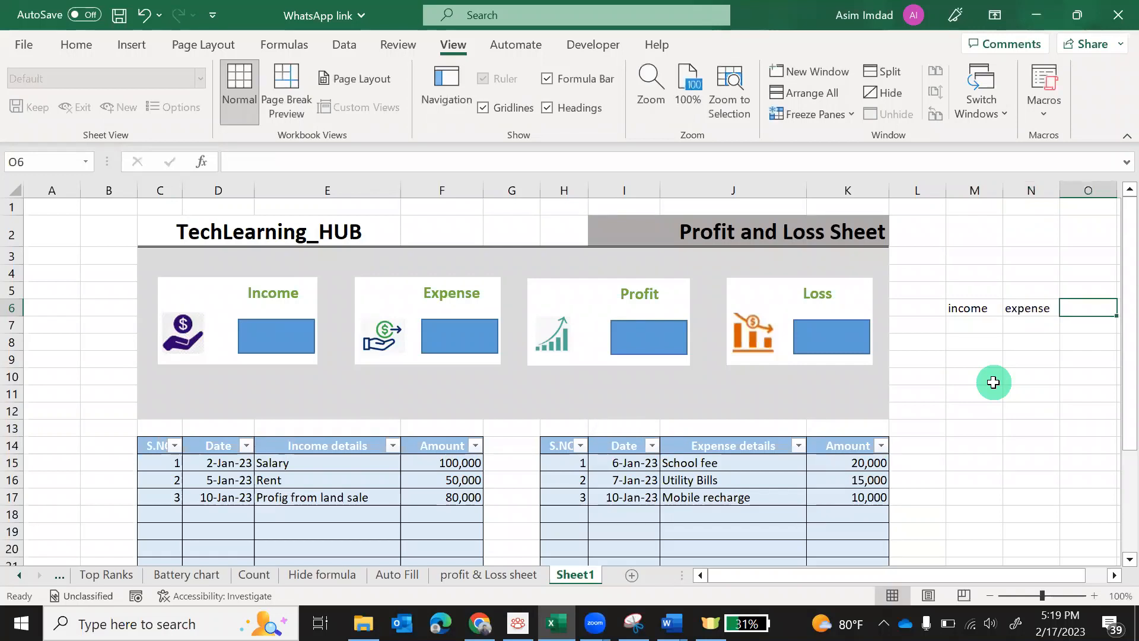
text(Profit)
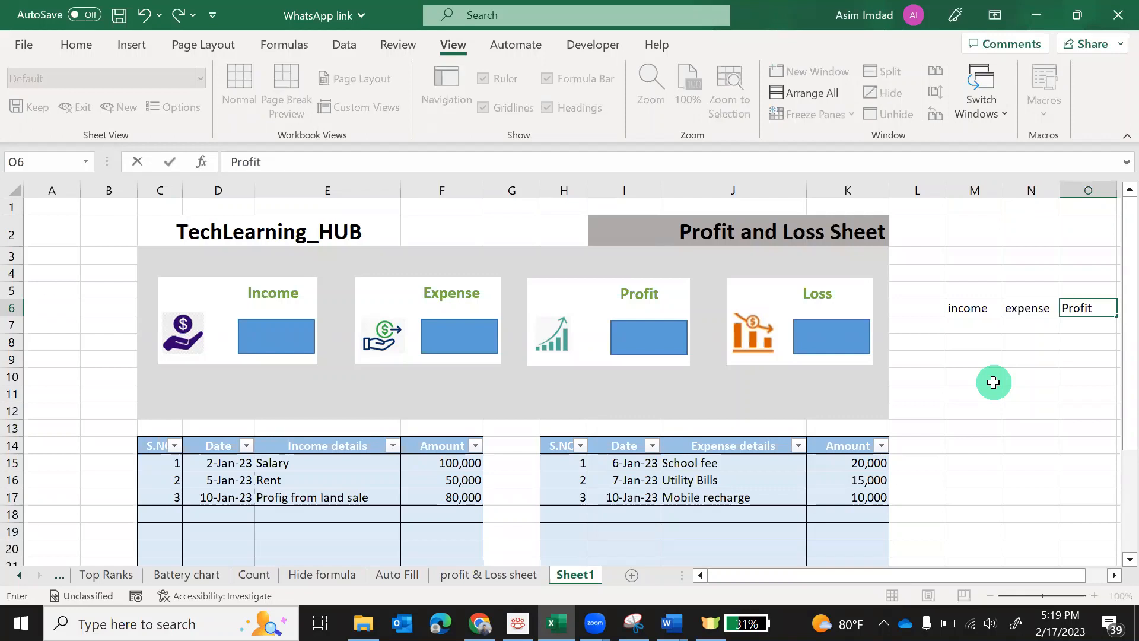
key(Tab)
text(L)
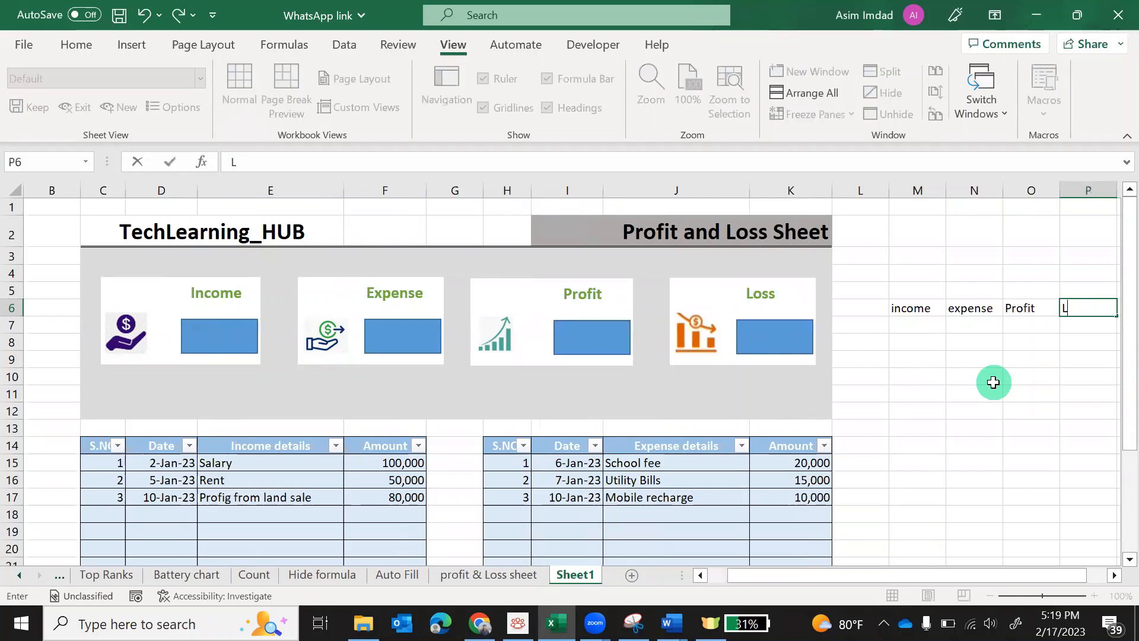
text(oss)
key(Return)
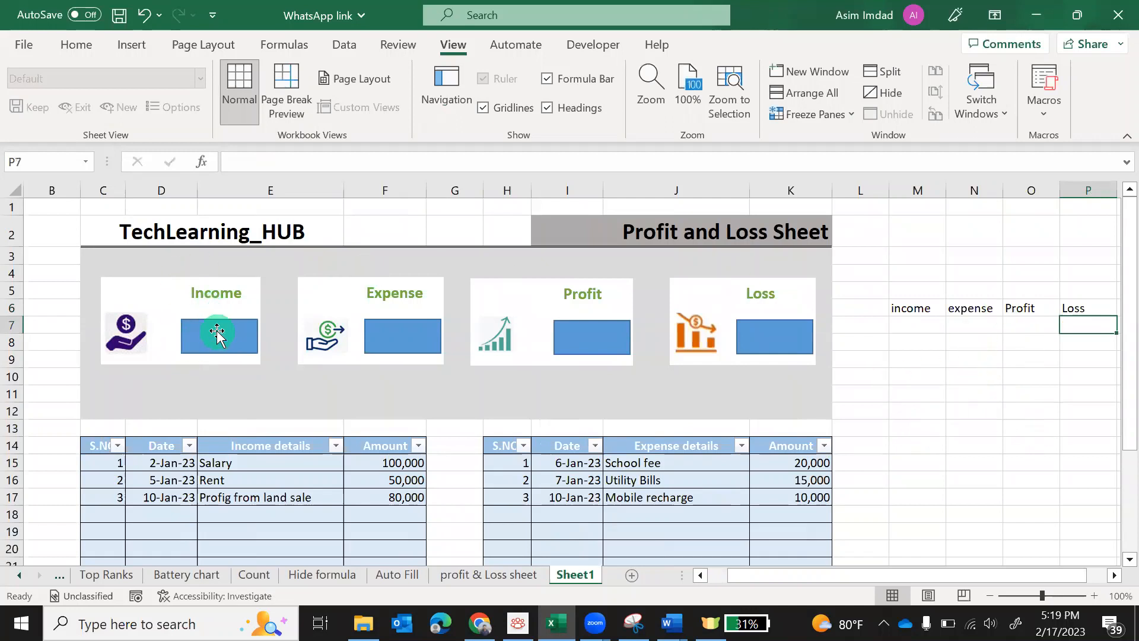
Enter a first SUM formula in M7 referencing the income Amount column
click(897, 326)
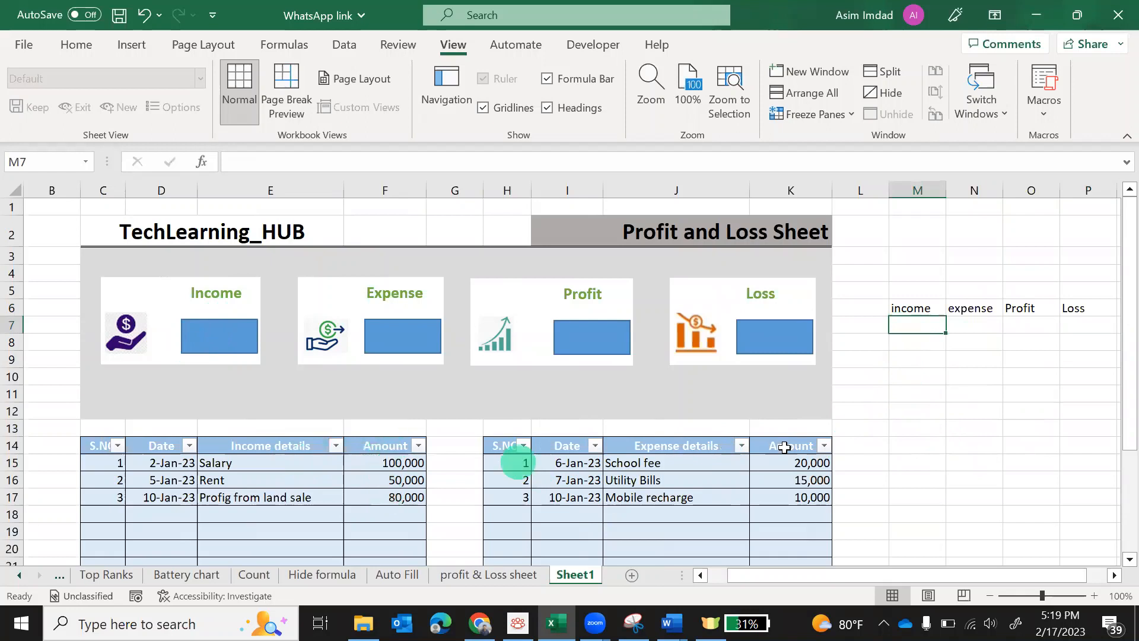
text(=)
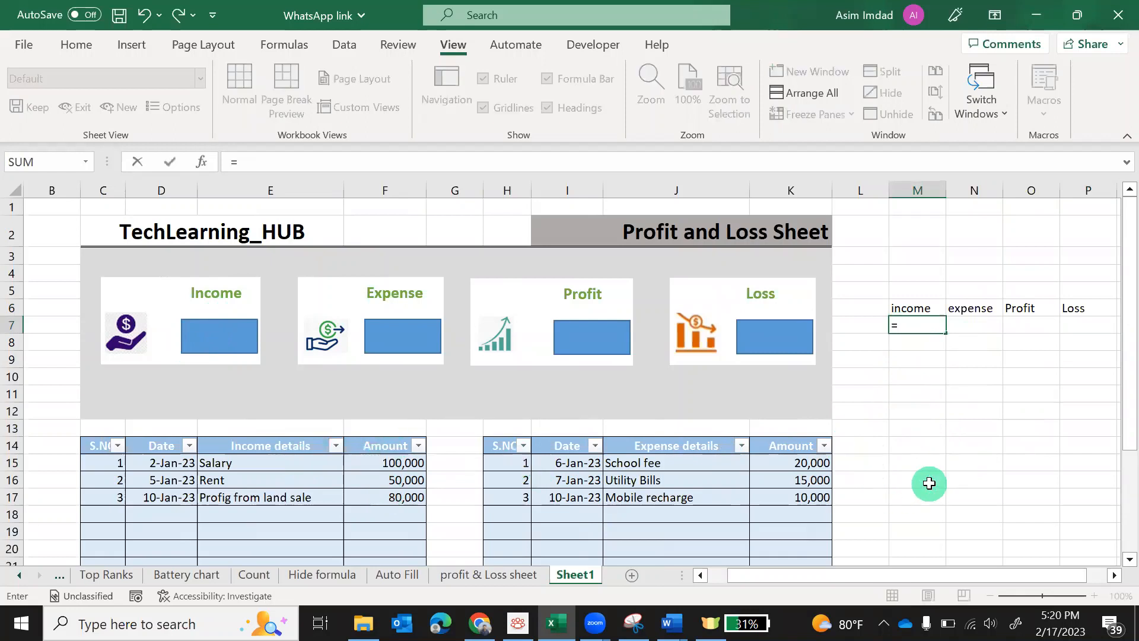
text(sum)
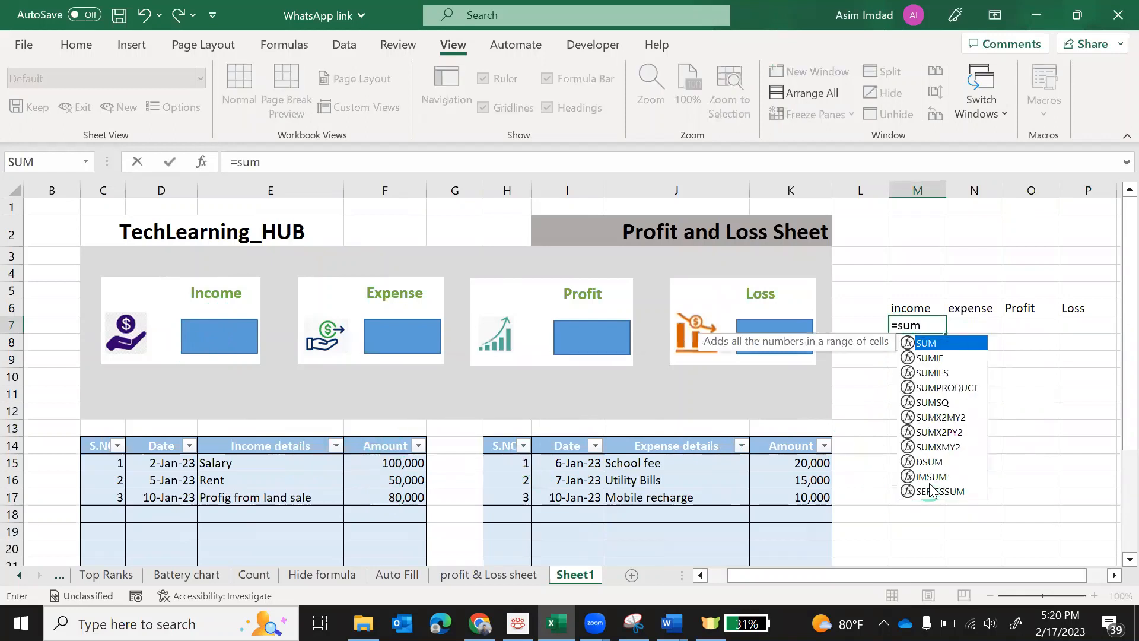
key(Tab)
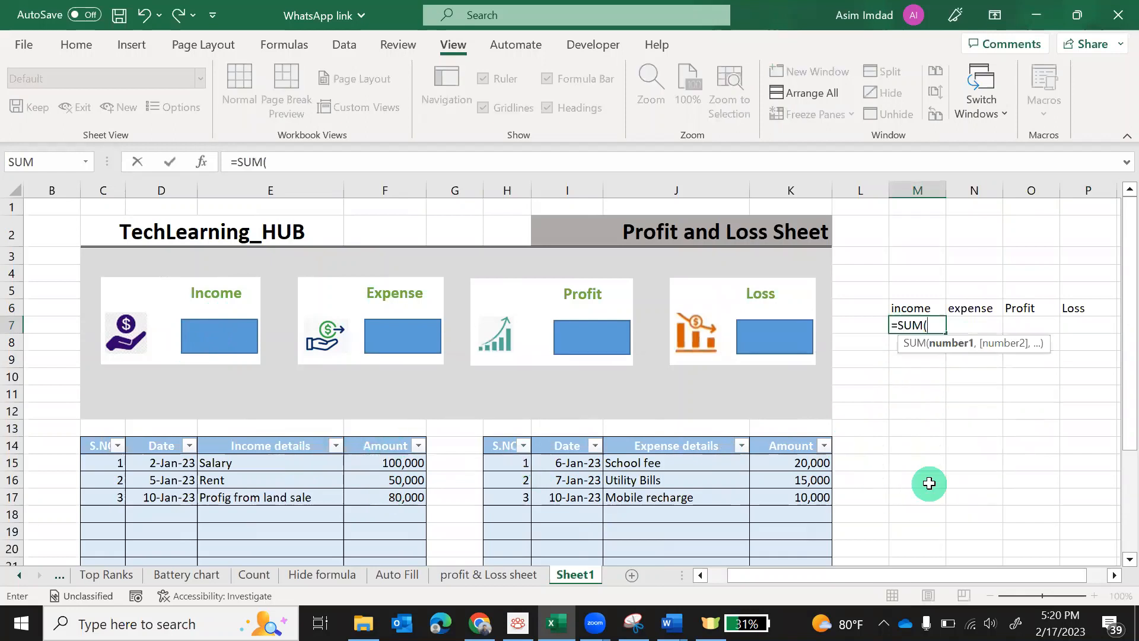
click(395, 450)
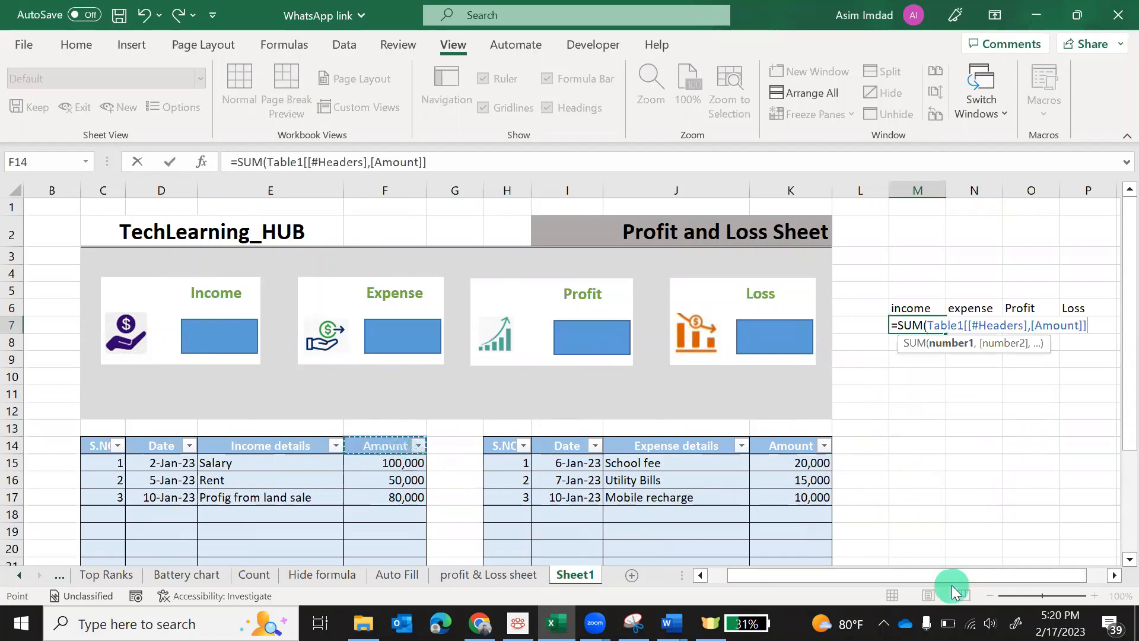
text())
key(Return)
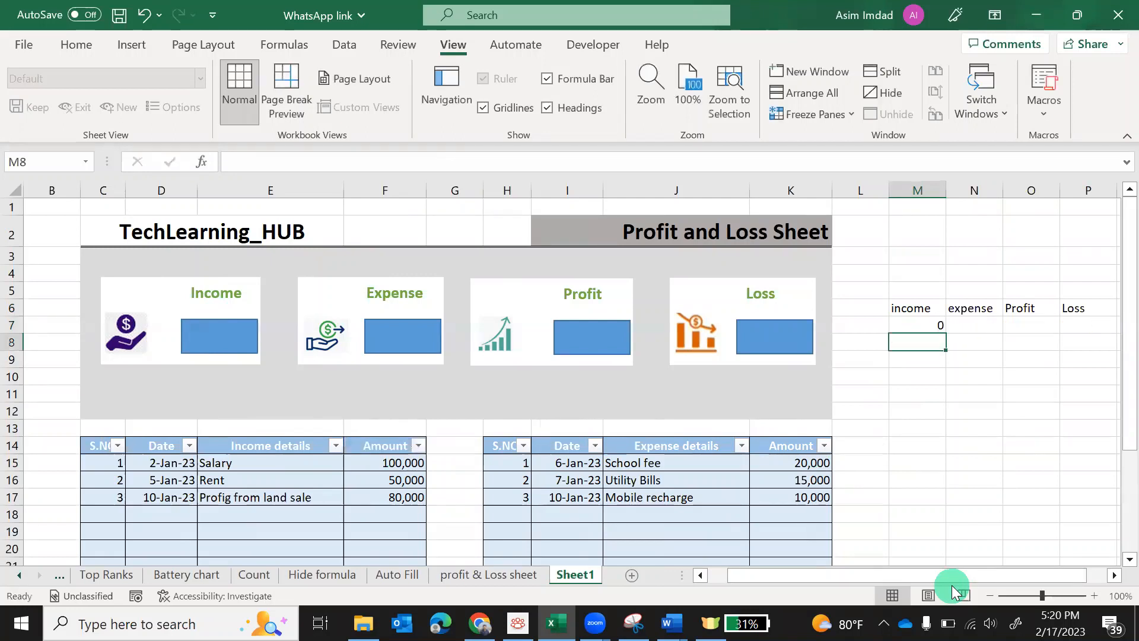
Redo M7 as =SUM over income amounts F15:F17, totalling 230,000
key(Up)
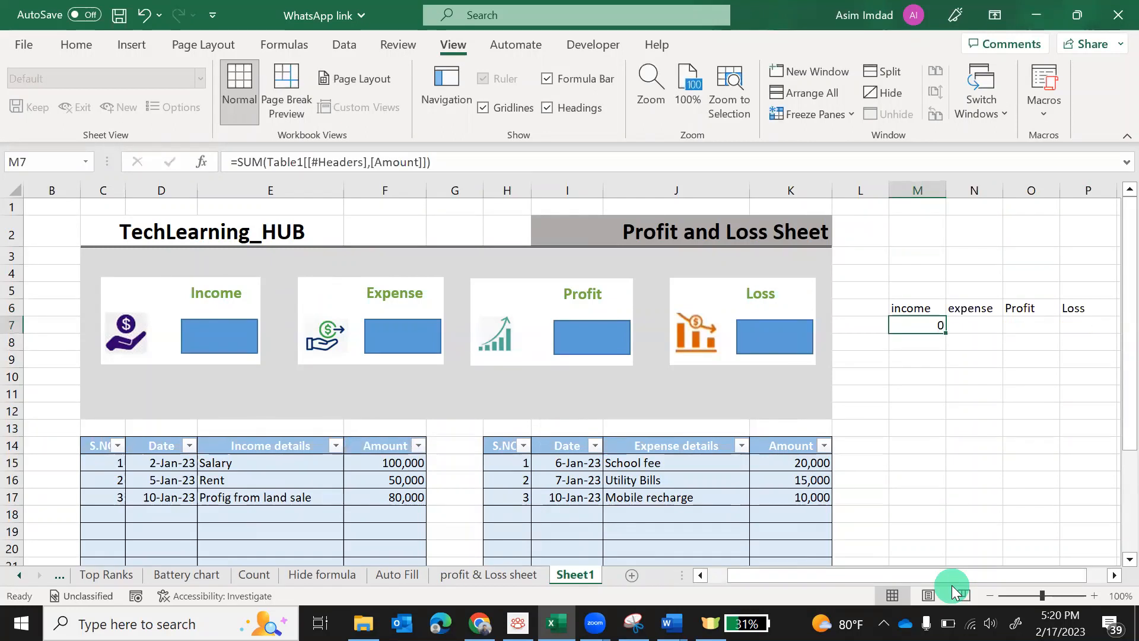
text(=sum)
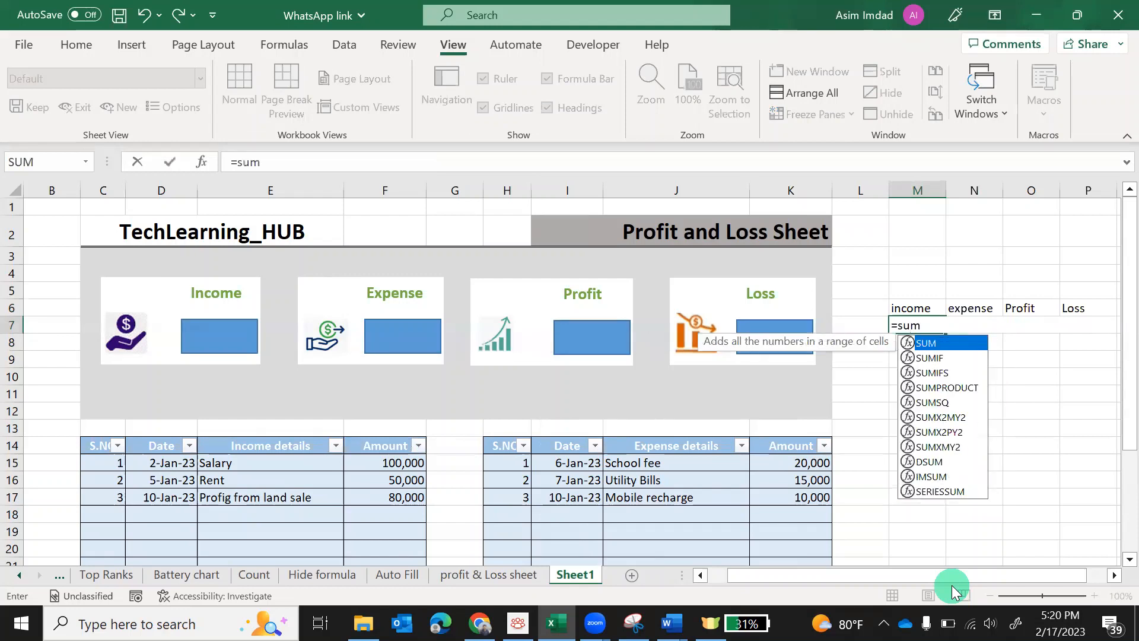
key(Tab)
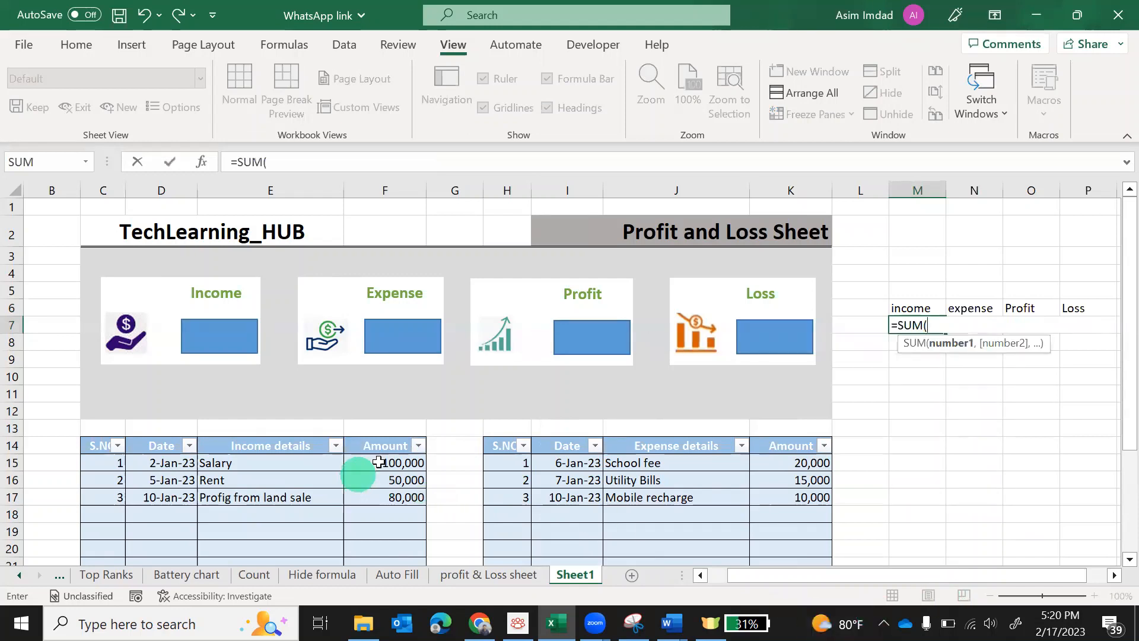
drag(381, 460, 407, 539)
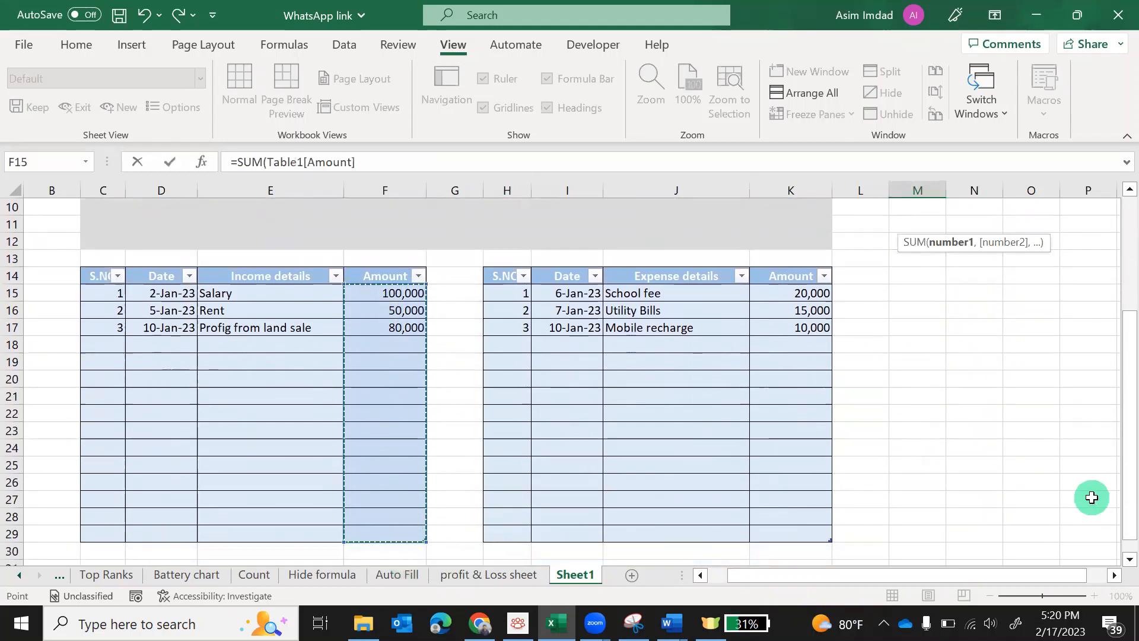
text())
key(Return)
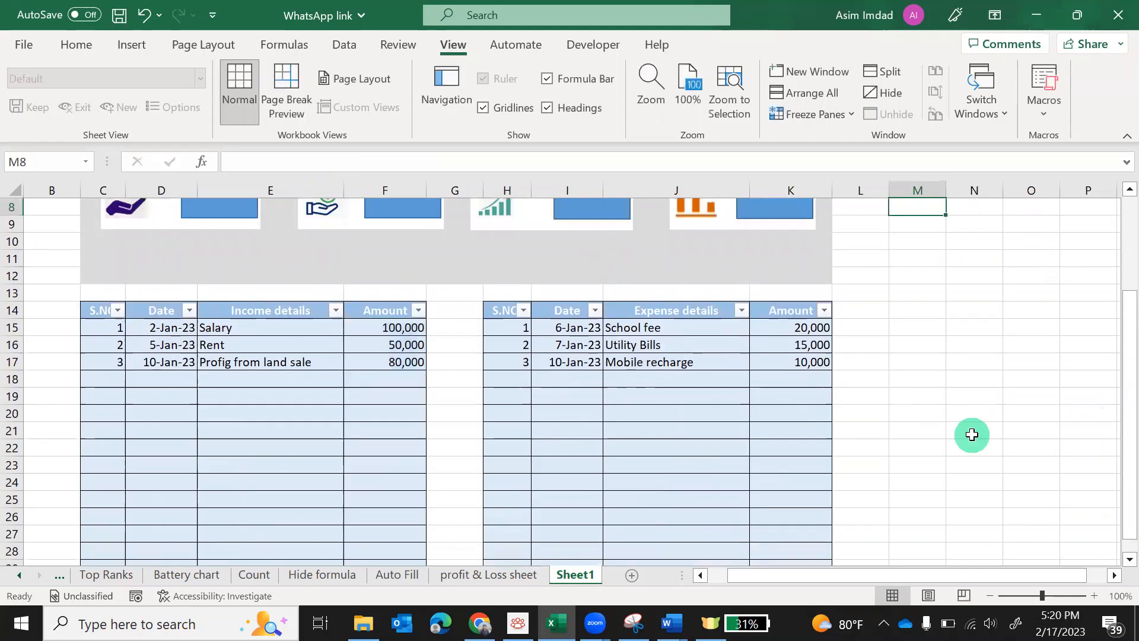
scroll(970, 436, up, 3)
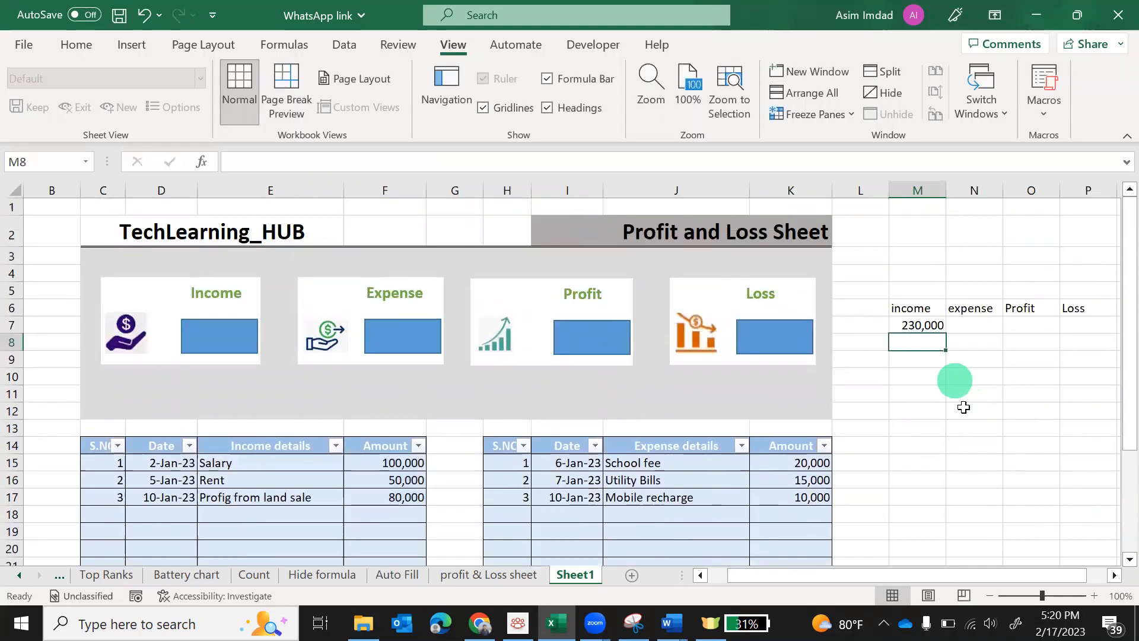
Total the expense Amount column in N7 with =SUM, giving 45,000
click(973, 327)
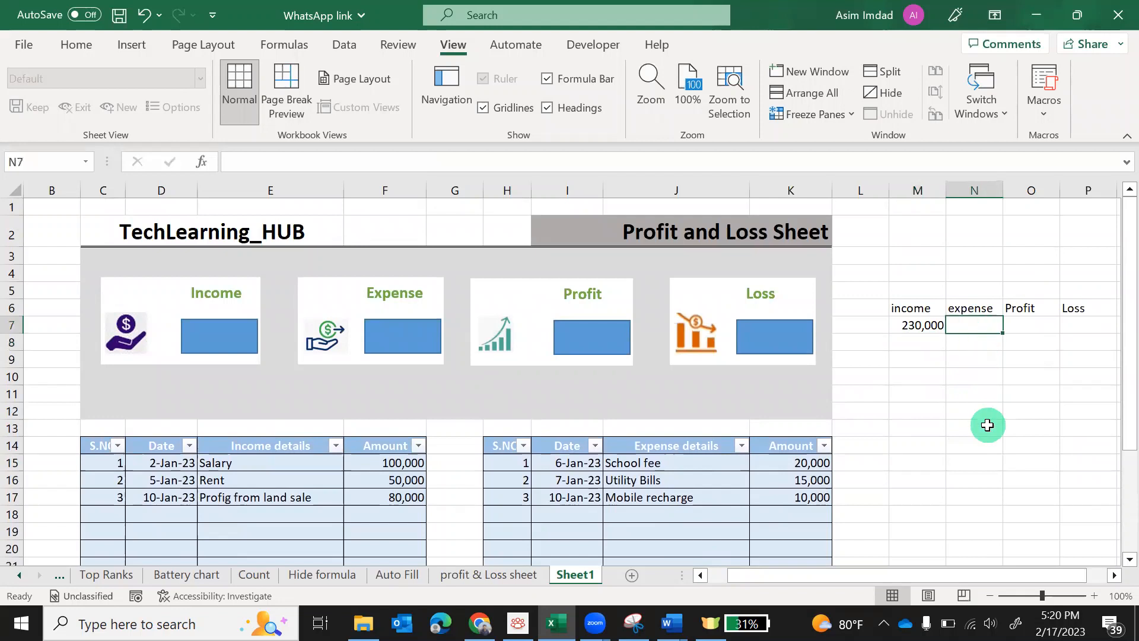
text(=)
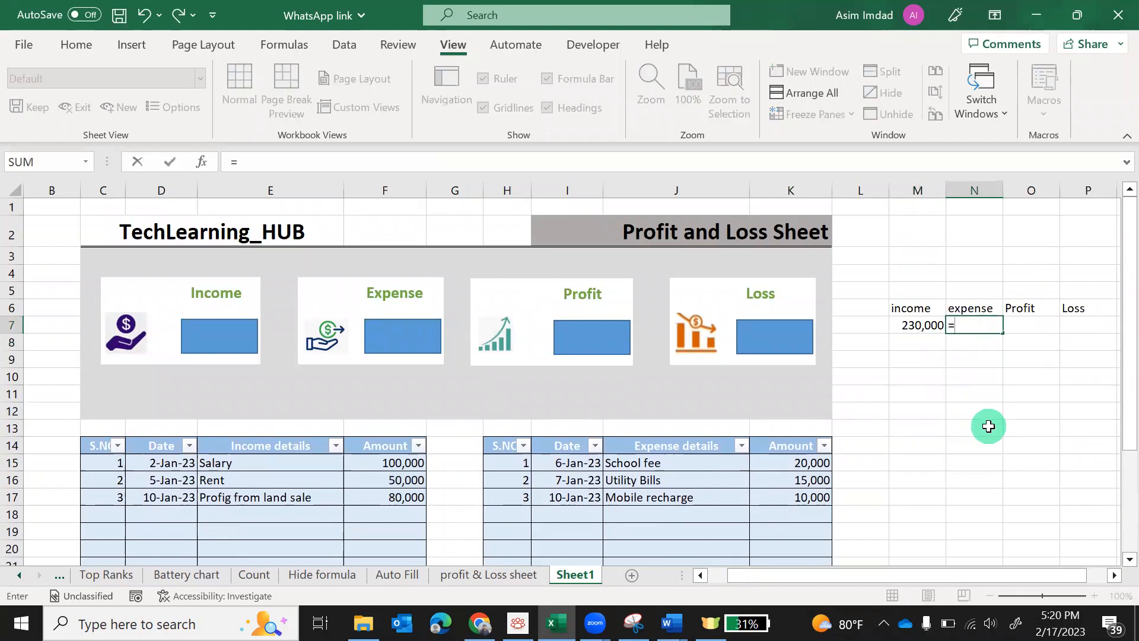
text(sum)
key(Tab)
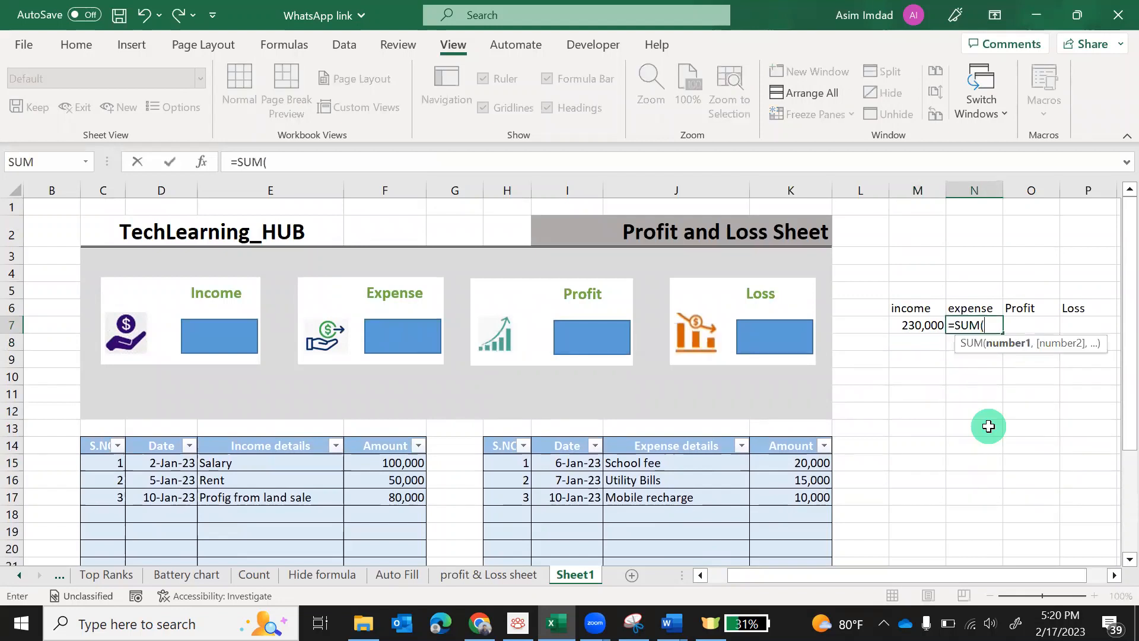
drag(795, 465, 798, 537)
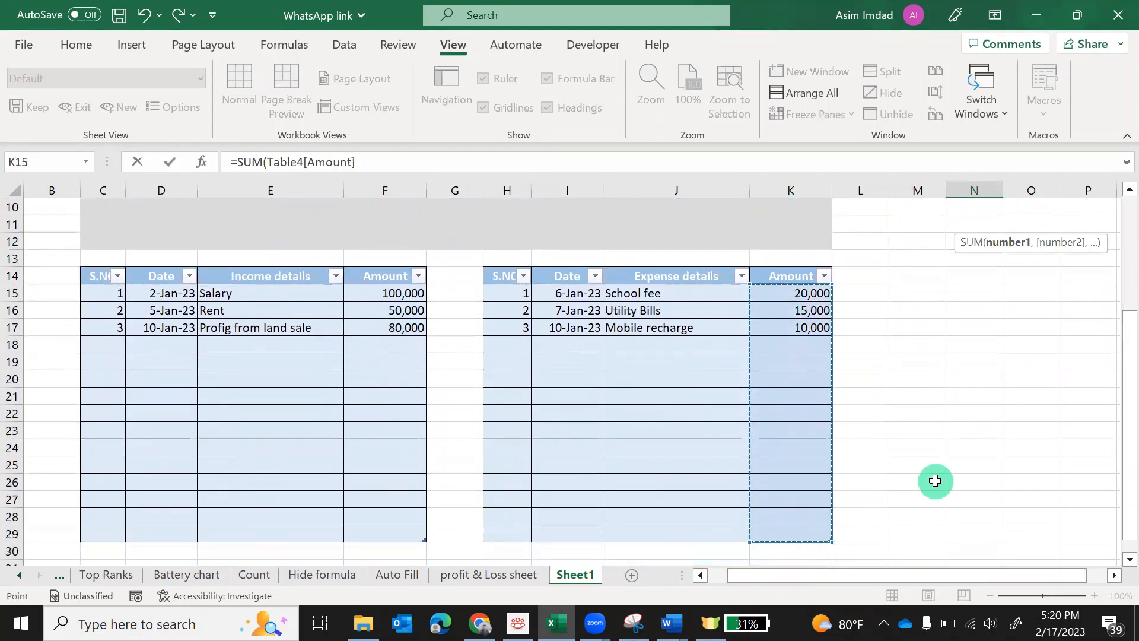
key(Return)
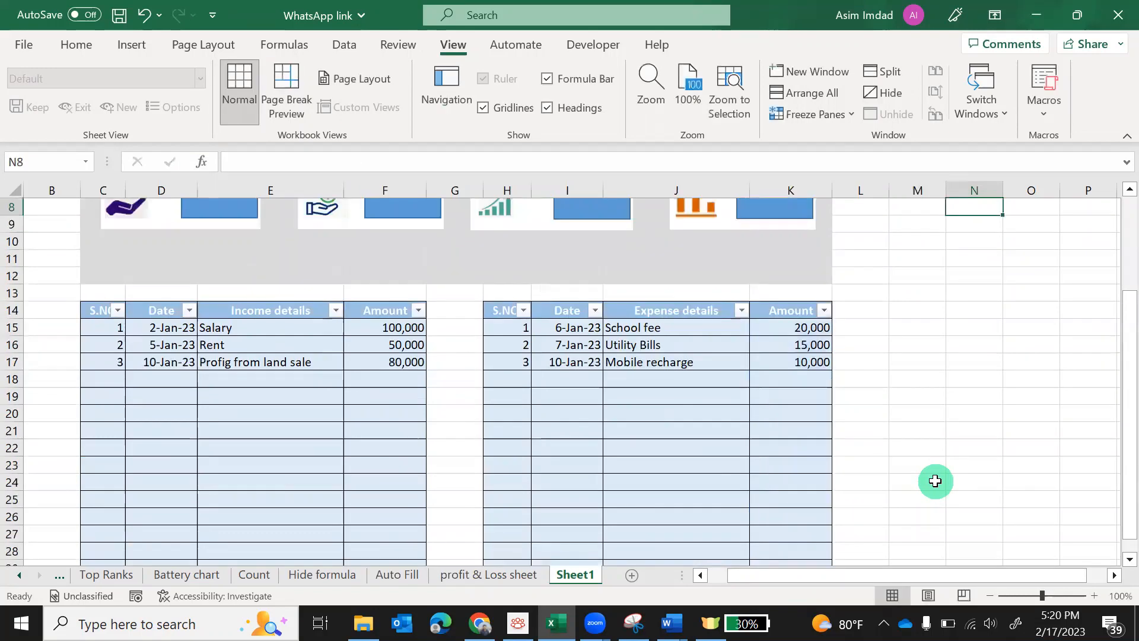
Enter =IF(N7<M7,M7-N7,0) in O7, showing a profit of 185000
click(1021, 331)
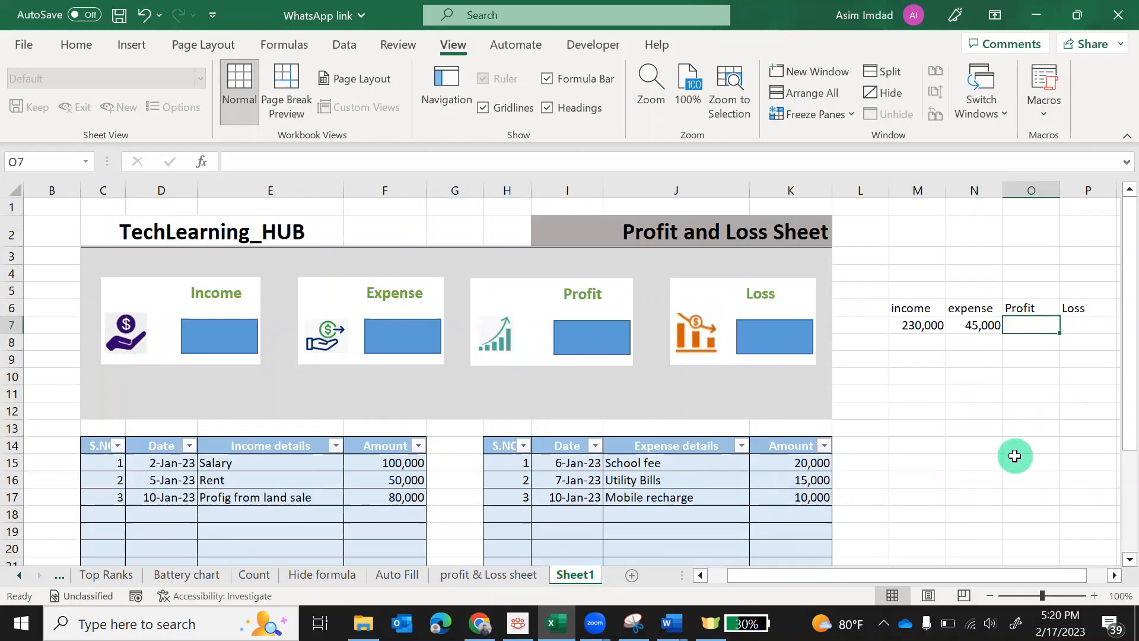
text(=)
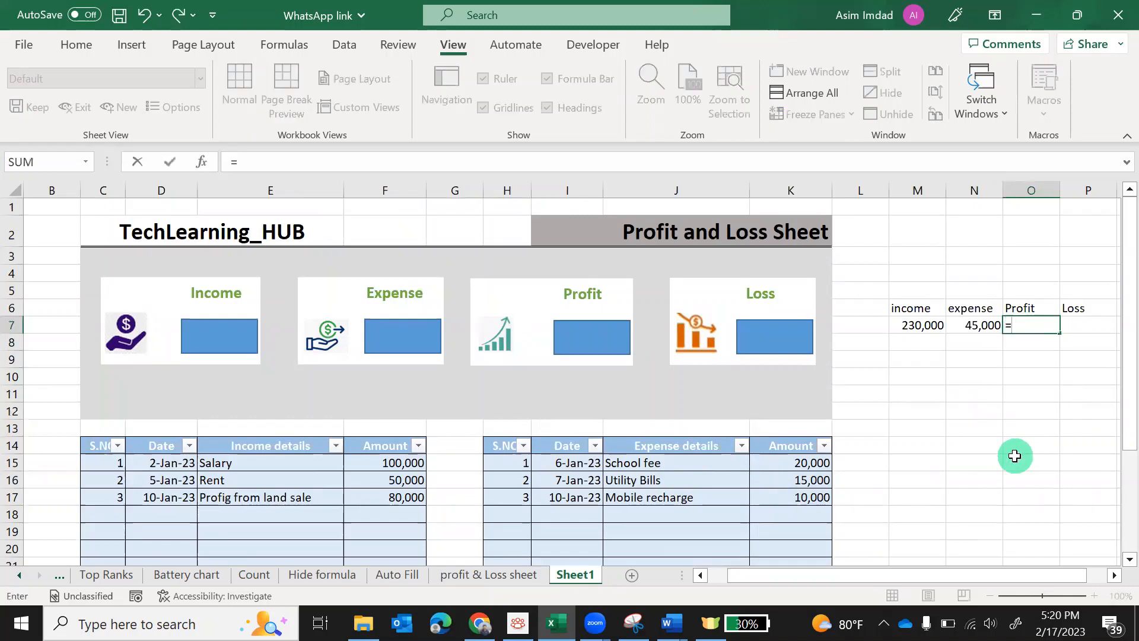
text(if)
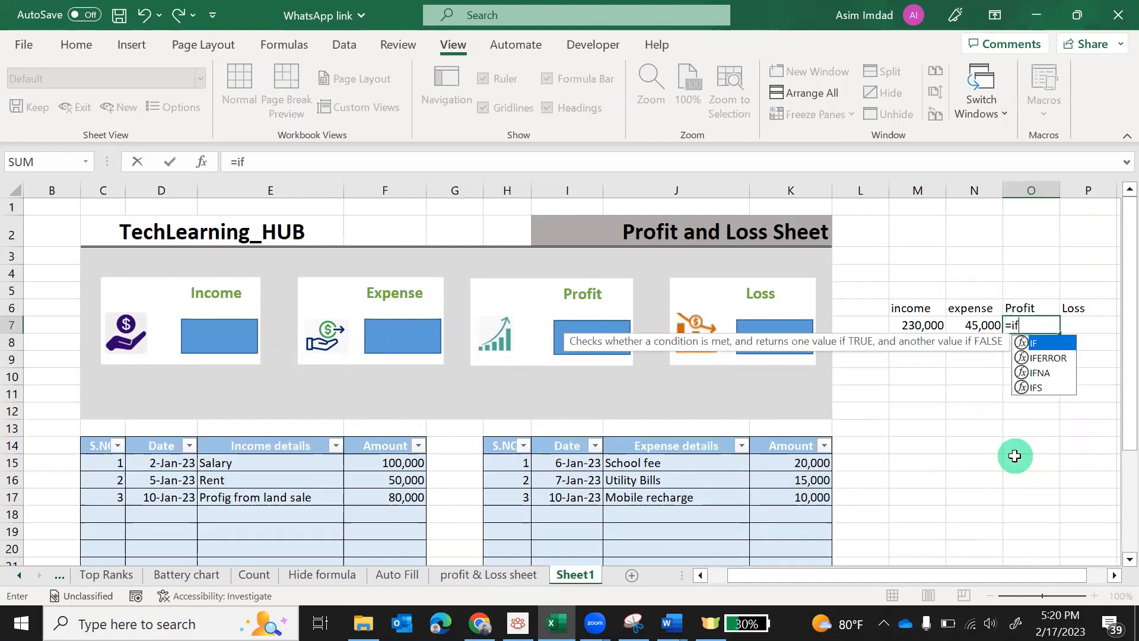
key(Tab)
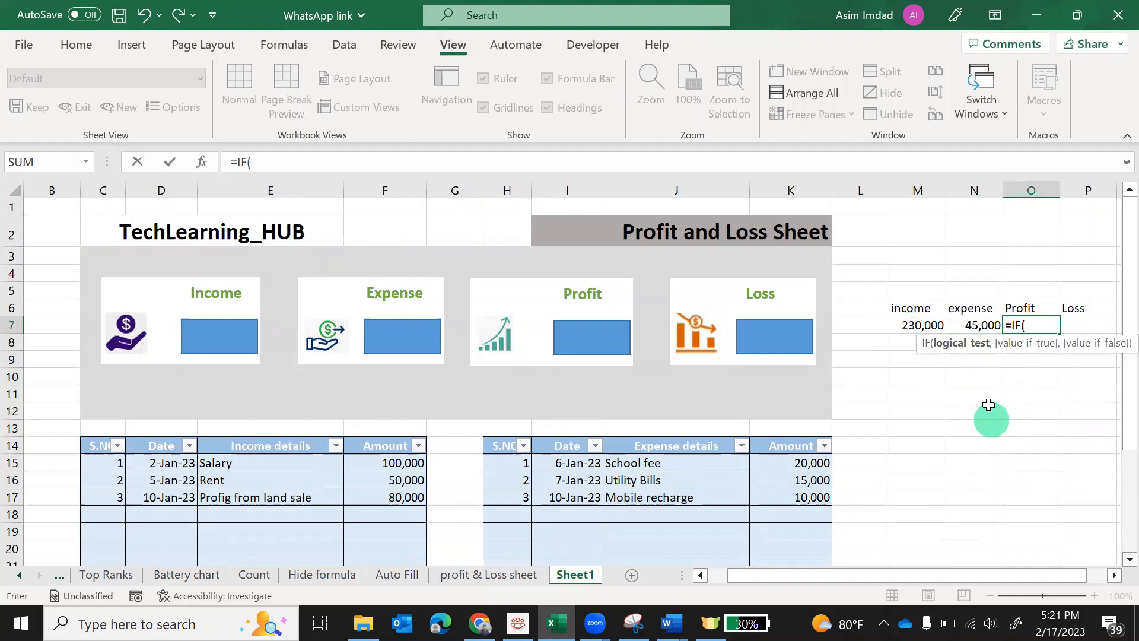
click(978, 326)
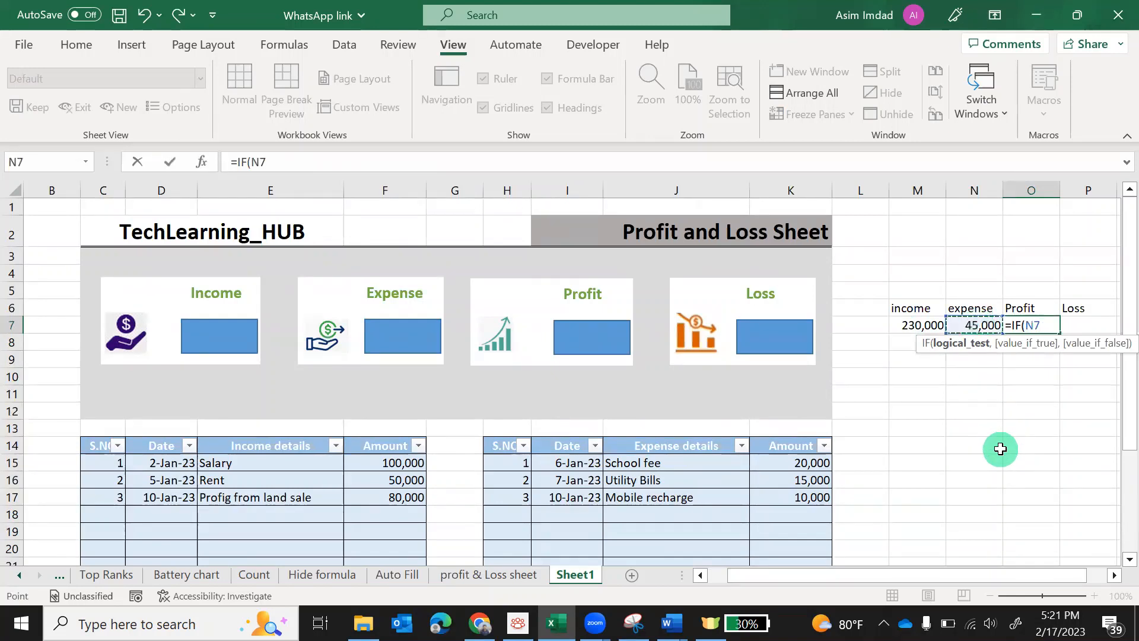
text(>)
click(917, 328)
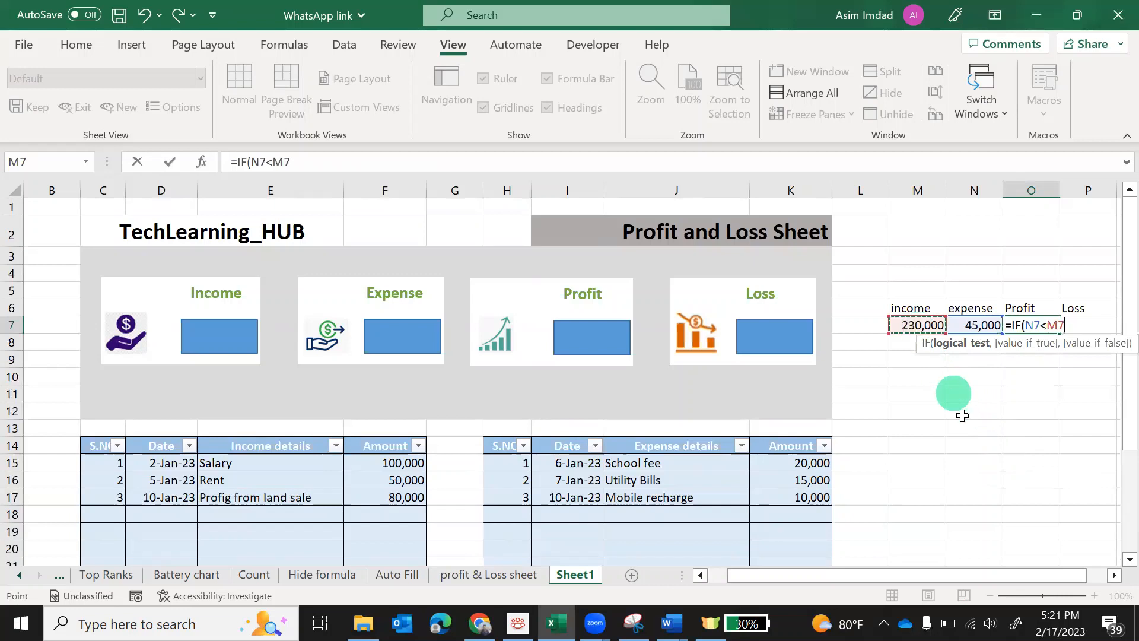
text(,)
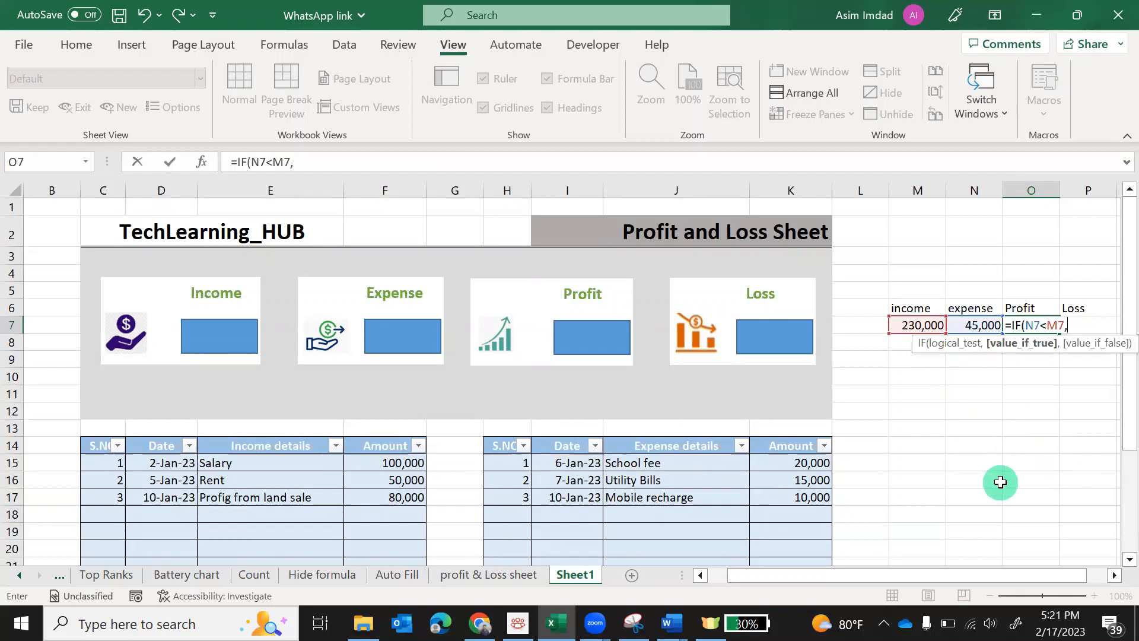
click(913, 326)
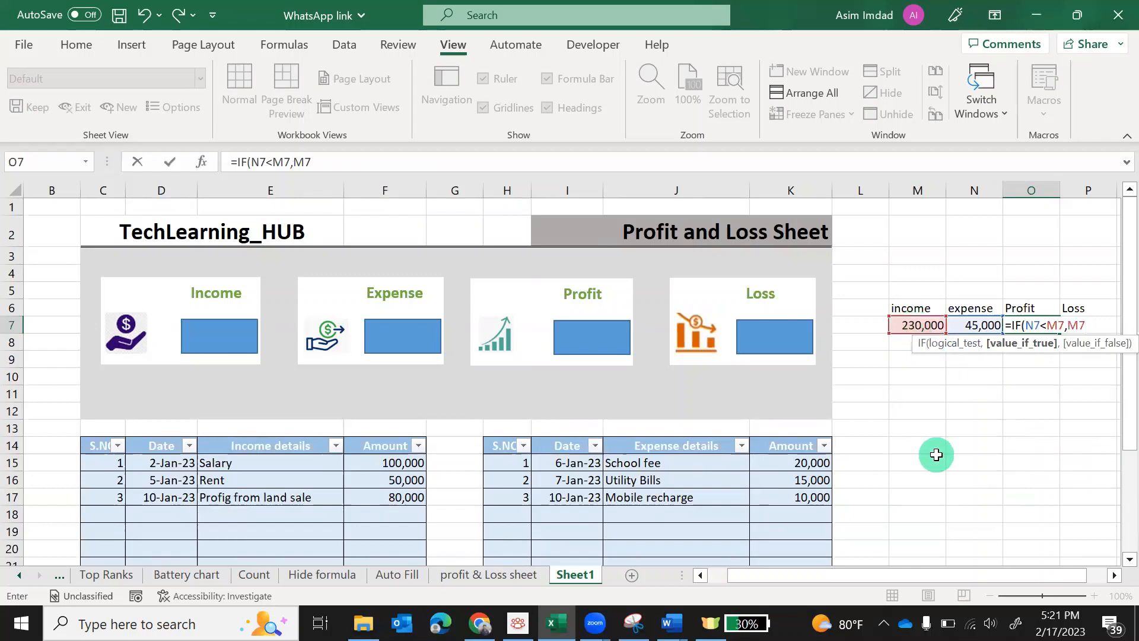
click(976, 325)
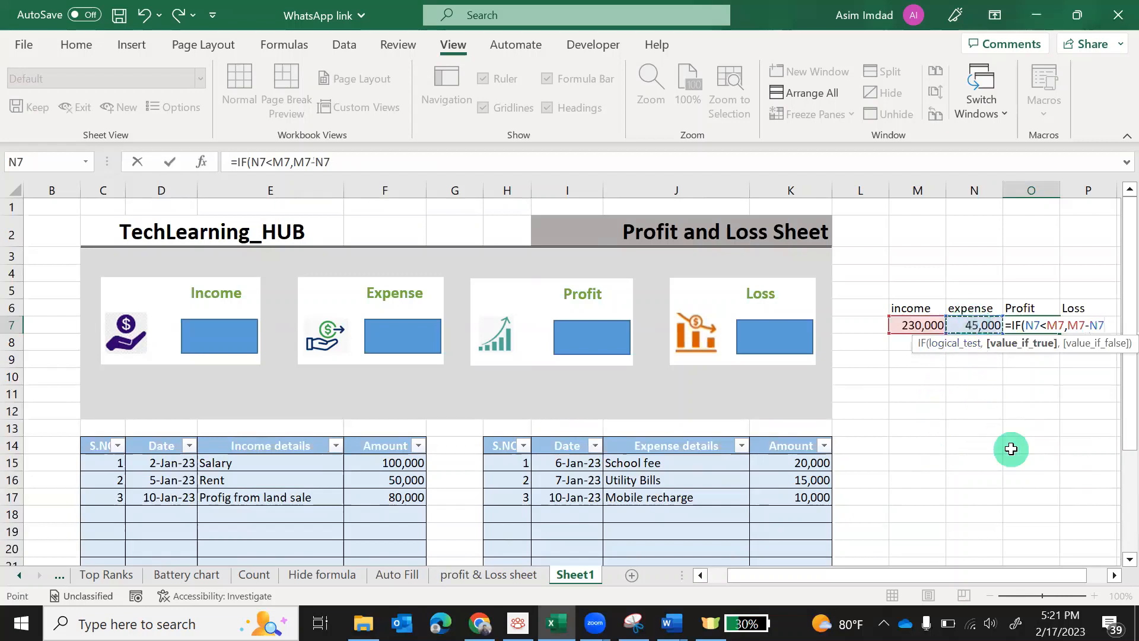
text(,)
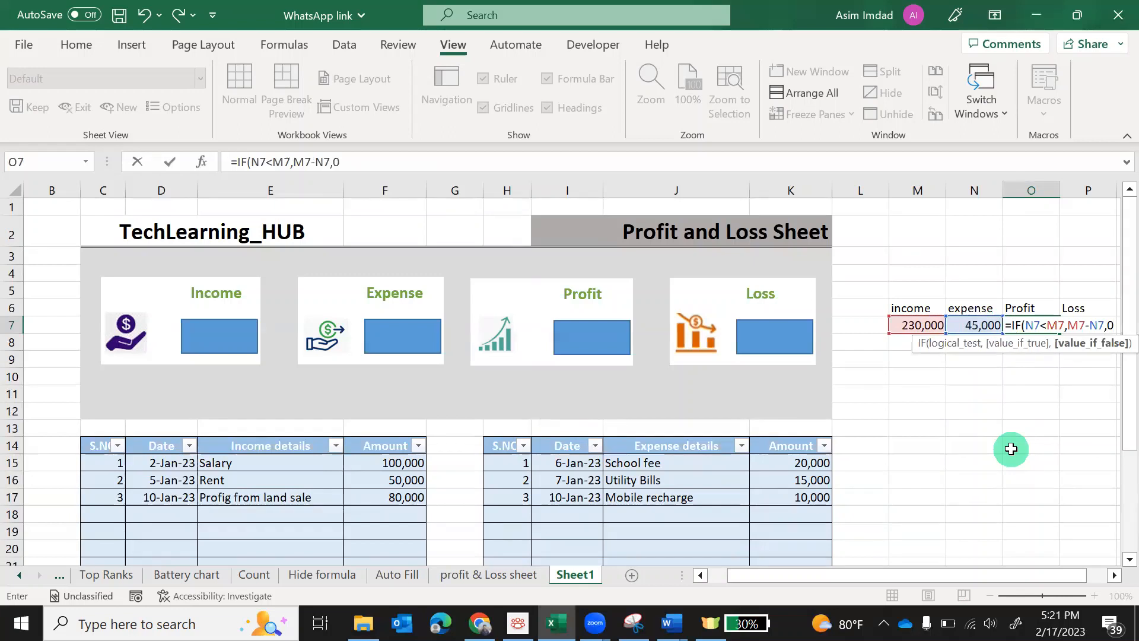
text(0))
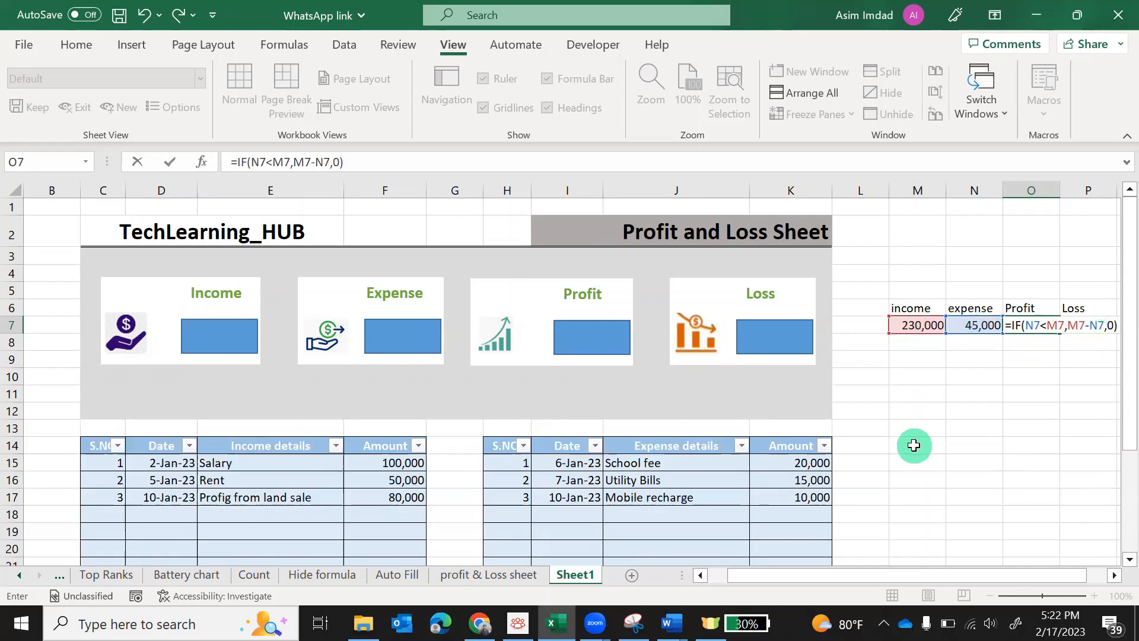
key(Return)
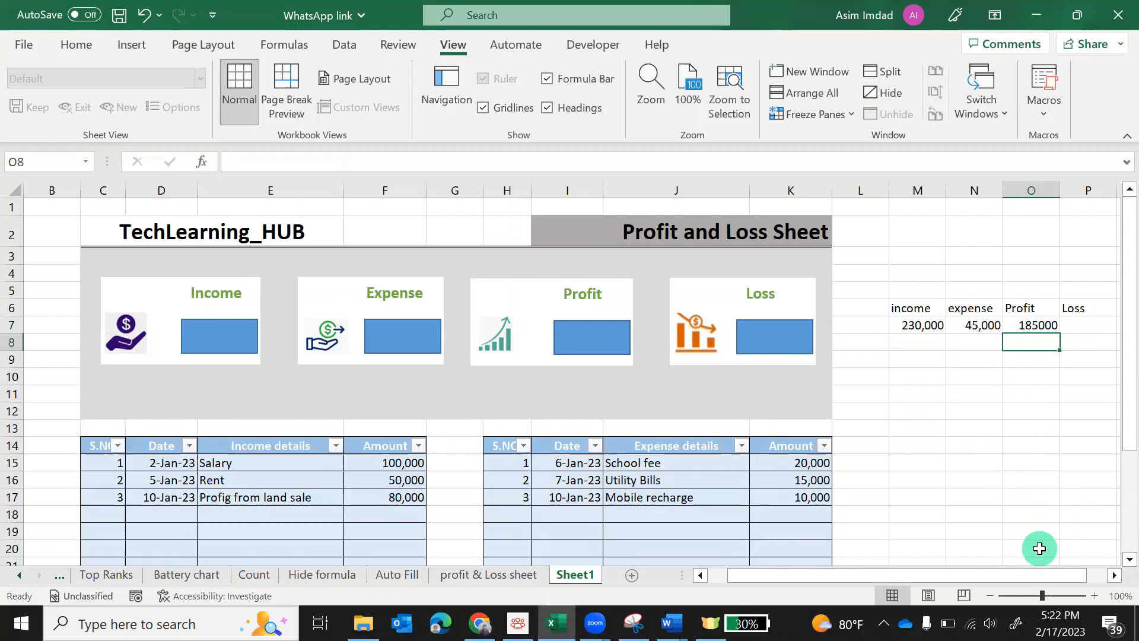
Enter =IF(N7>M7,N7-M7,0) in helper cell P7 so the Loss figure shows 0
click(1113, 575)
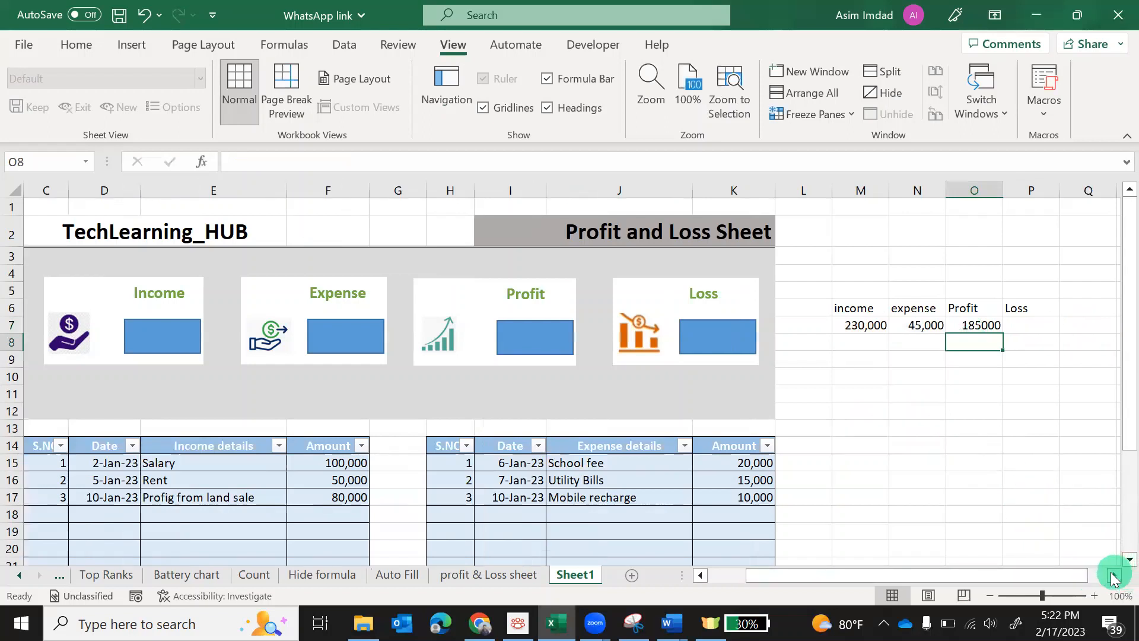
click(1018, 325)
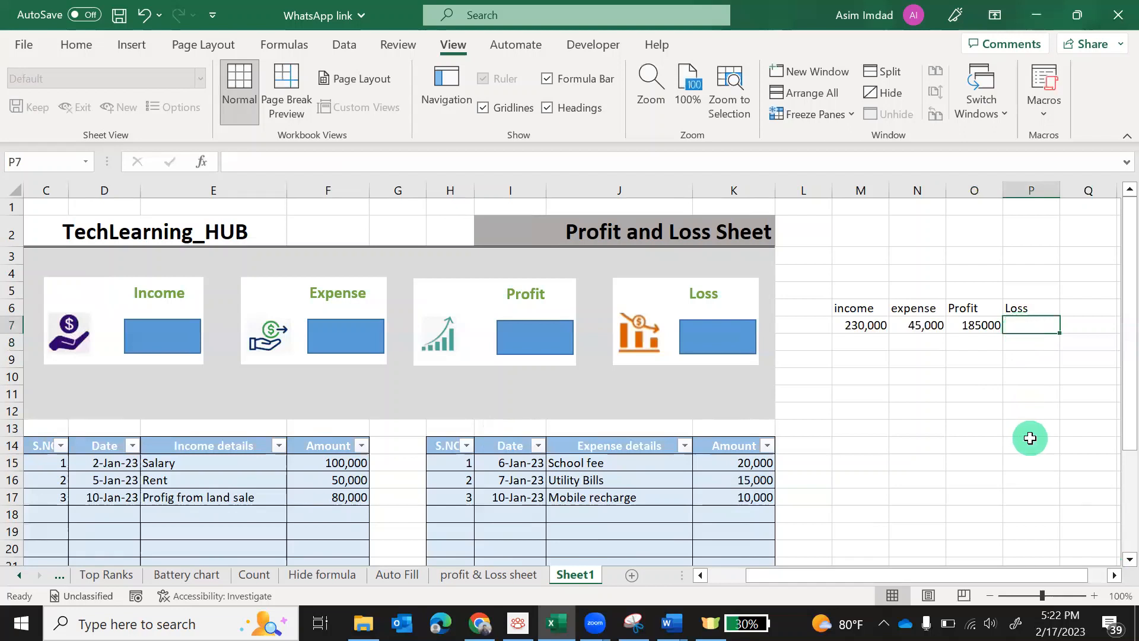
text(=if)
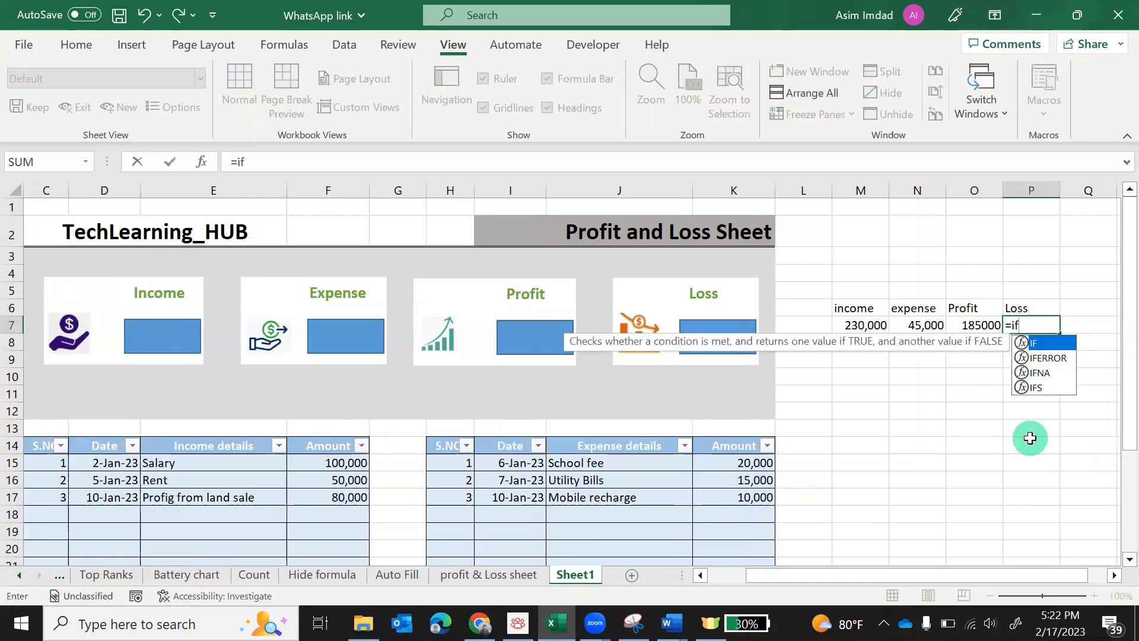
key(Tab)
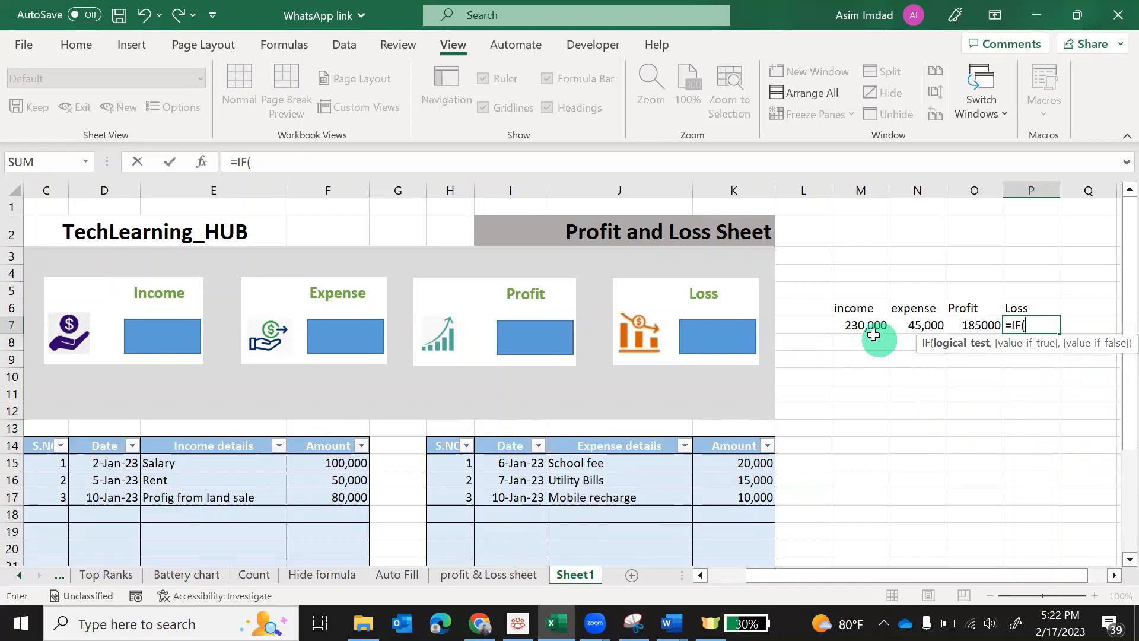
click(933, 327)
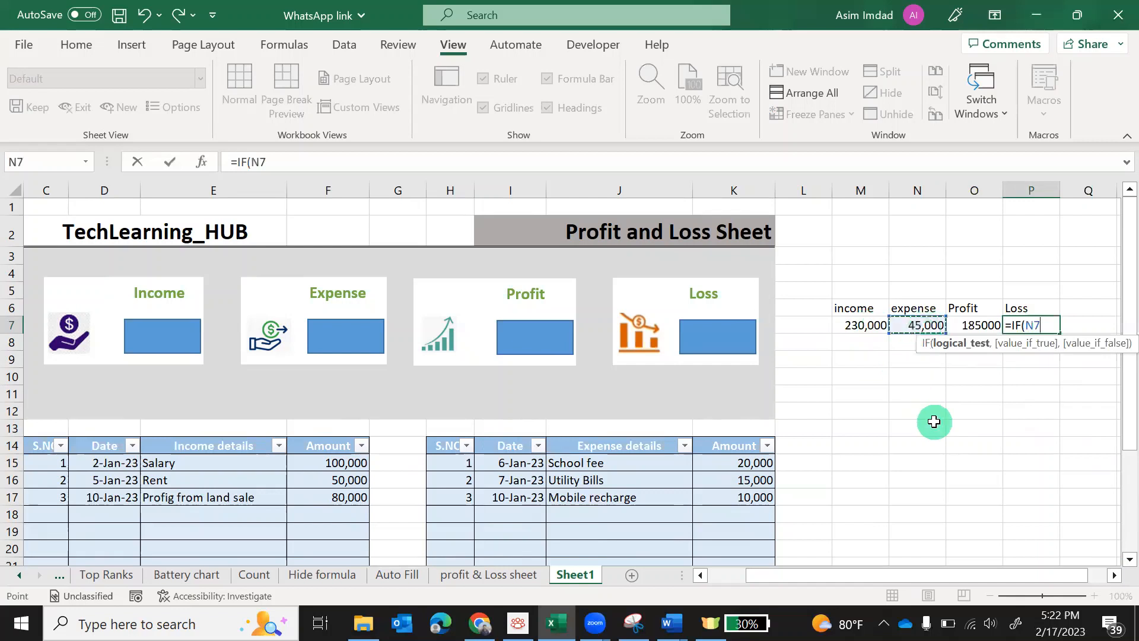
text(>)
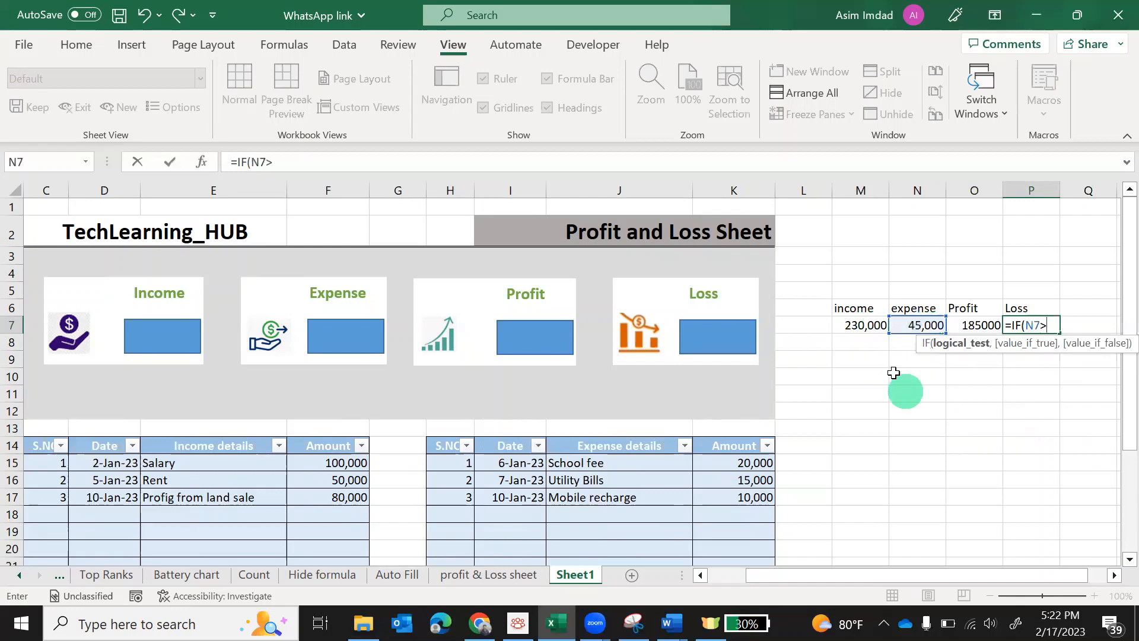
click(865, 325)
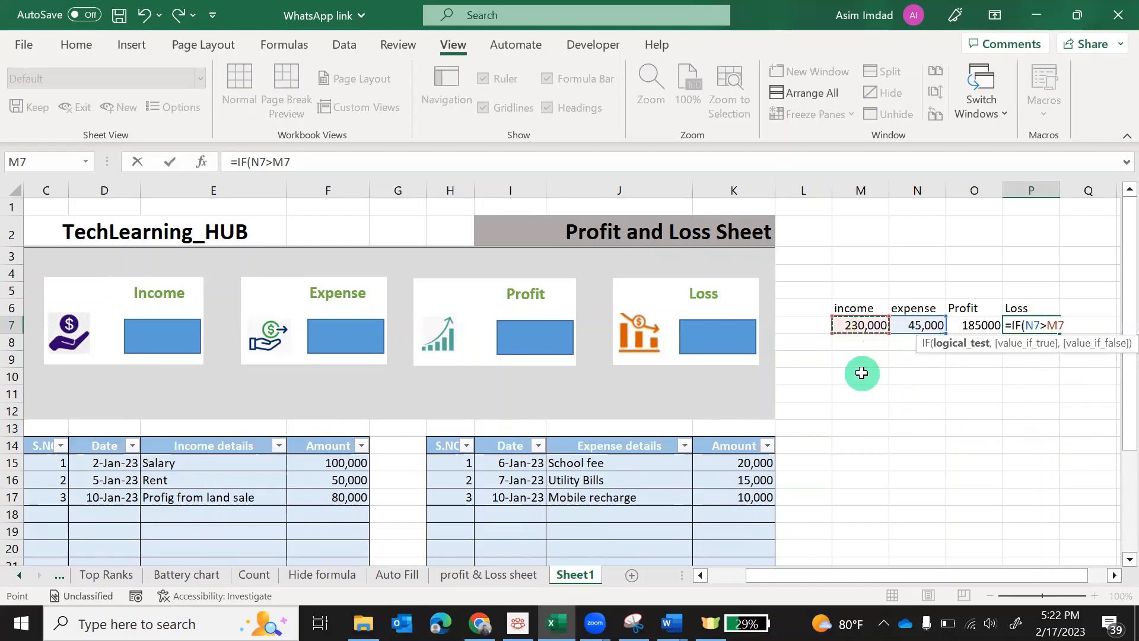
text(,)
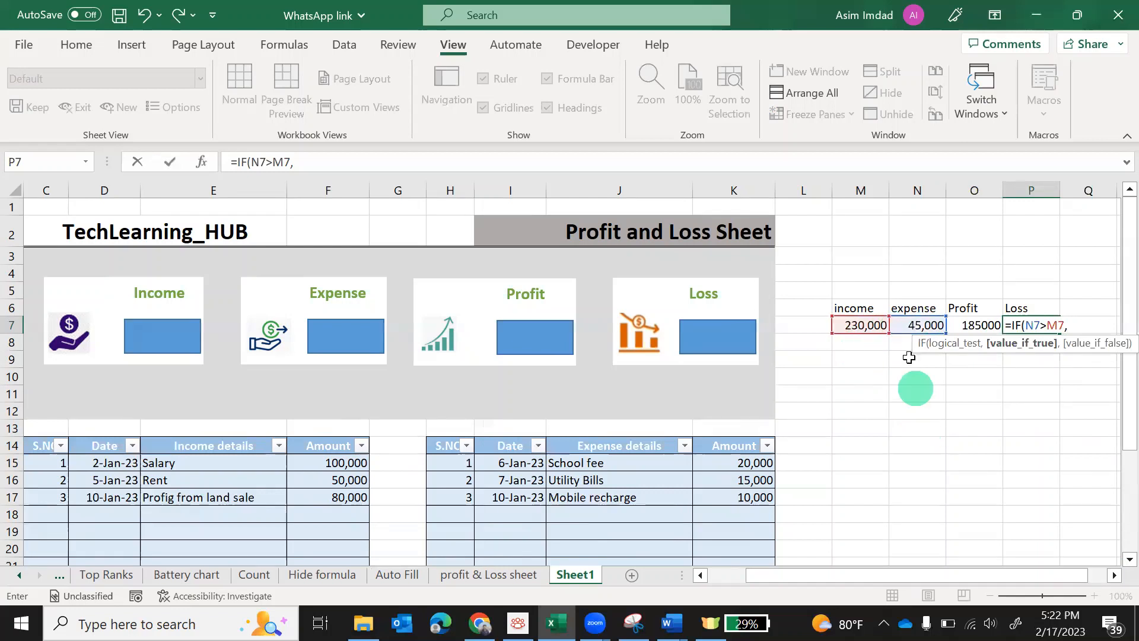
click(911, 328)
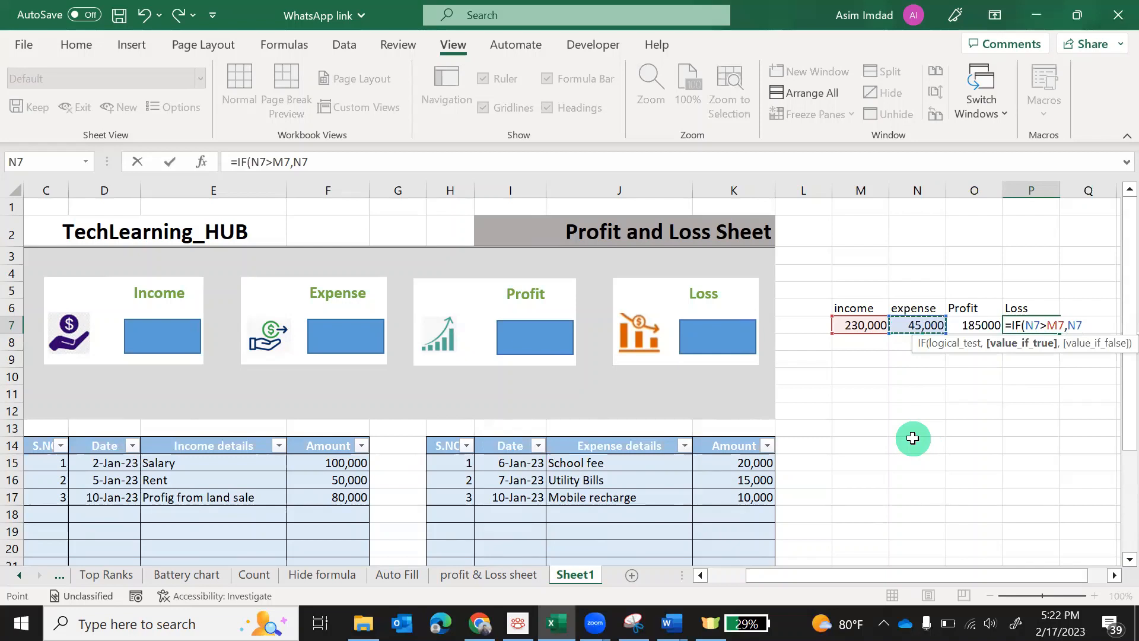
text(-)
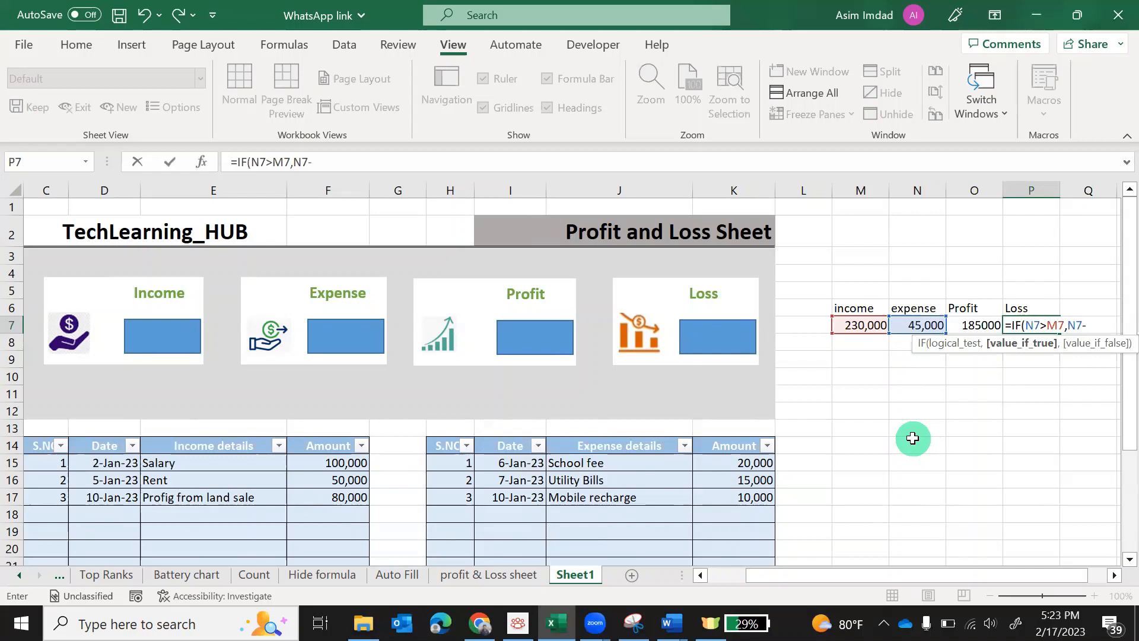
click(867, 326)
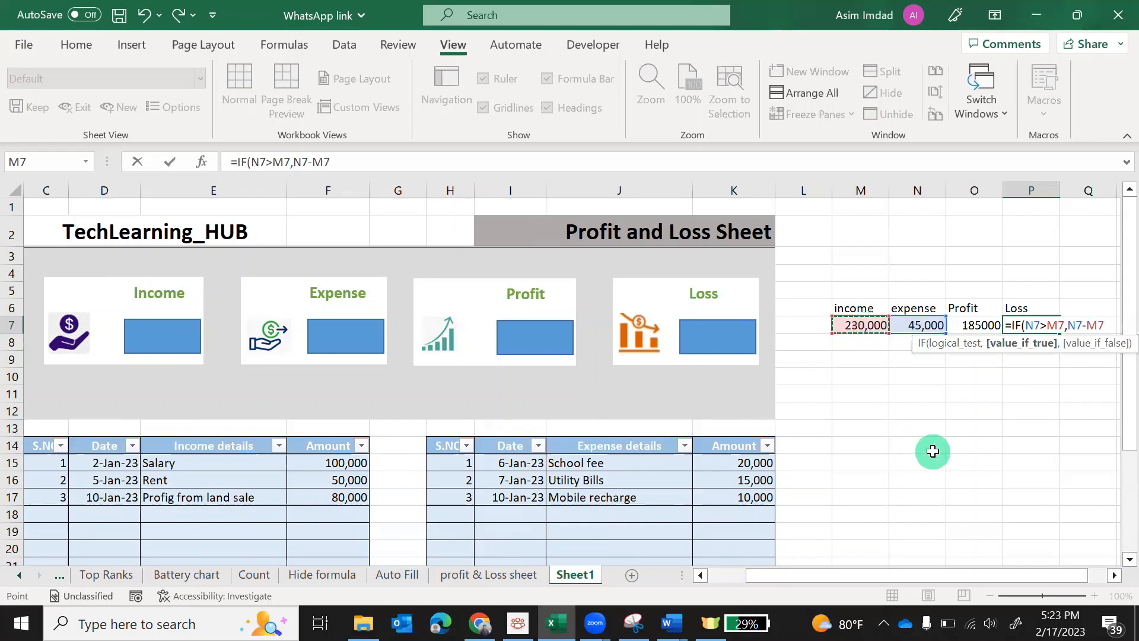
text(,)
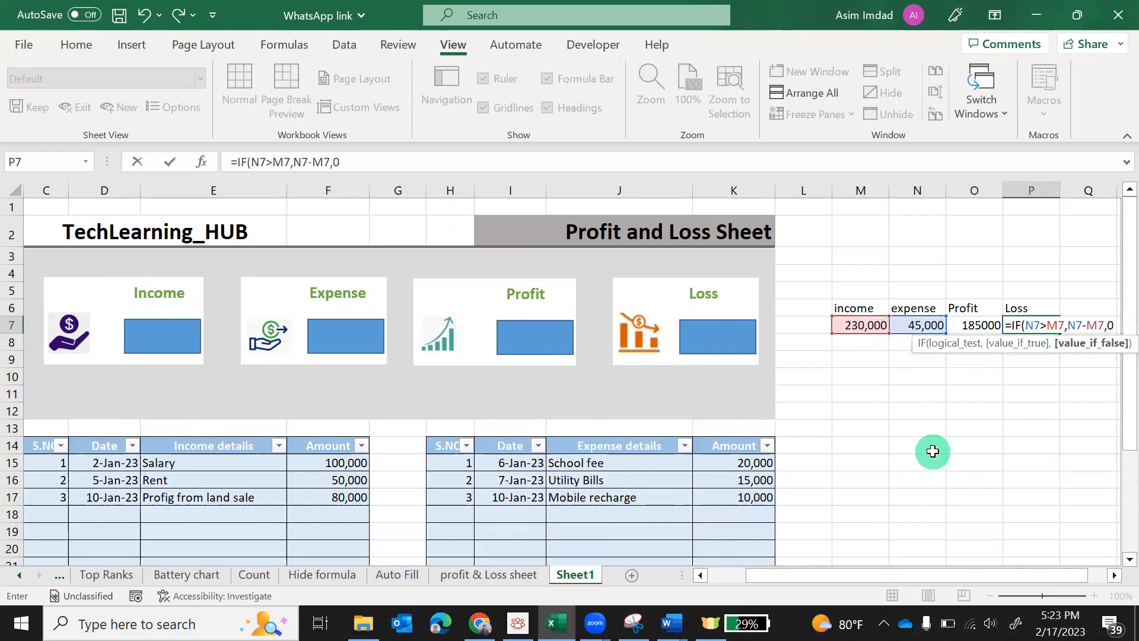
text(0))
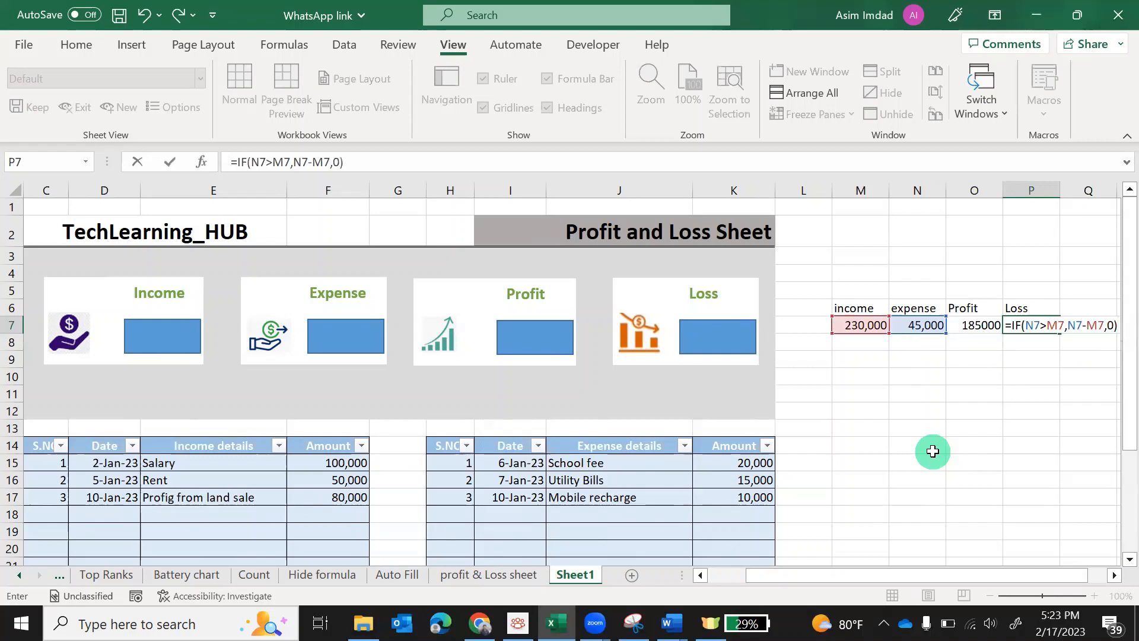
key(Return)
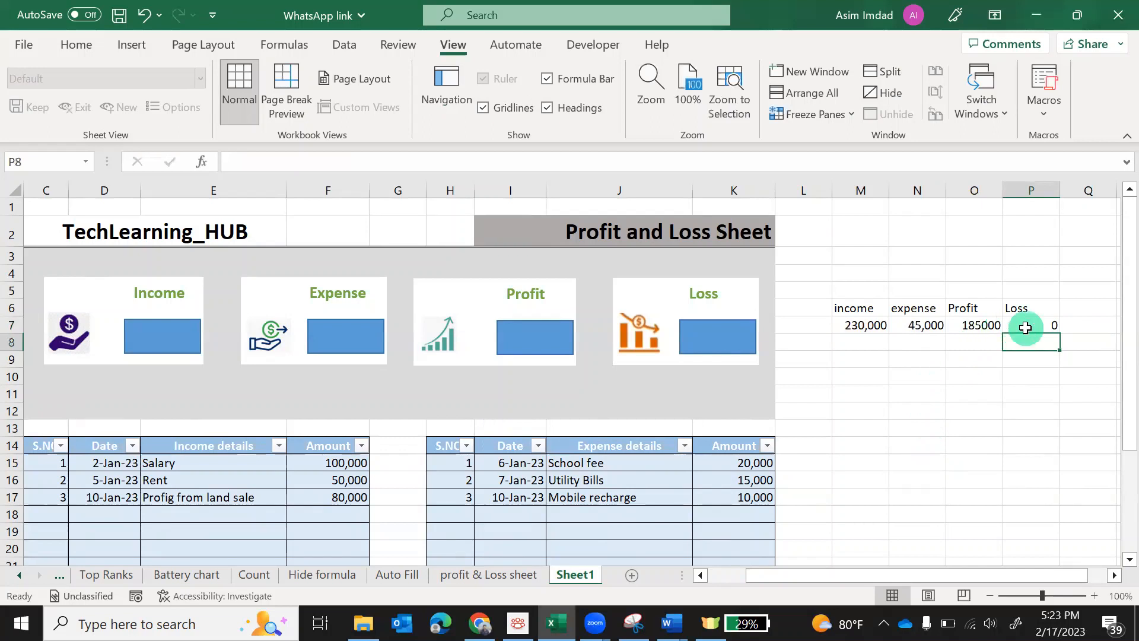
drag(854, 587, 824, 580)
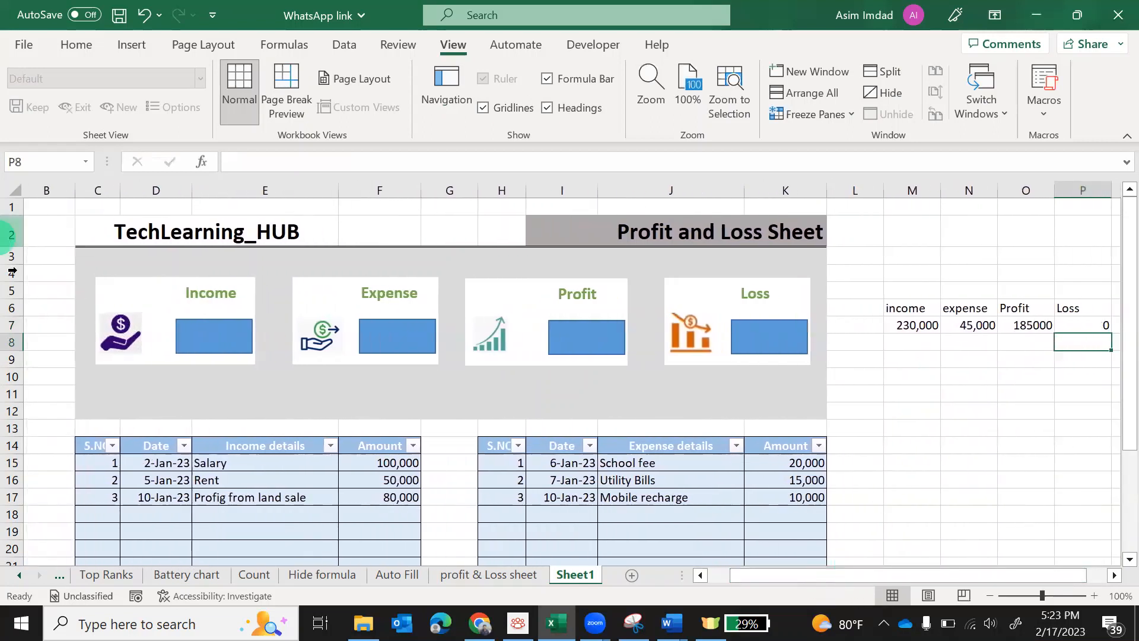
Link the Income box to M7 (230,000) and the Expense box to N7 (45,000)
click(215, 319)
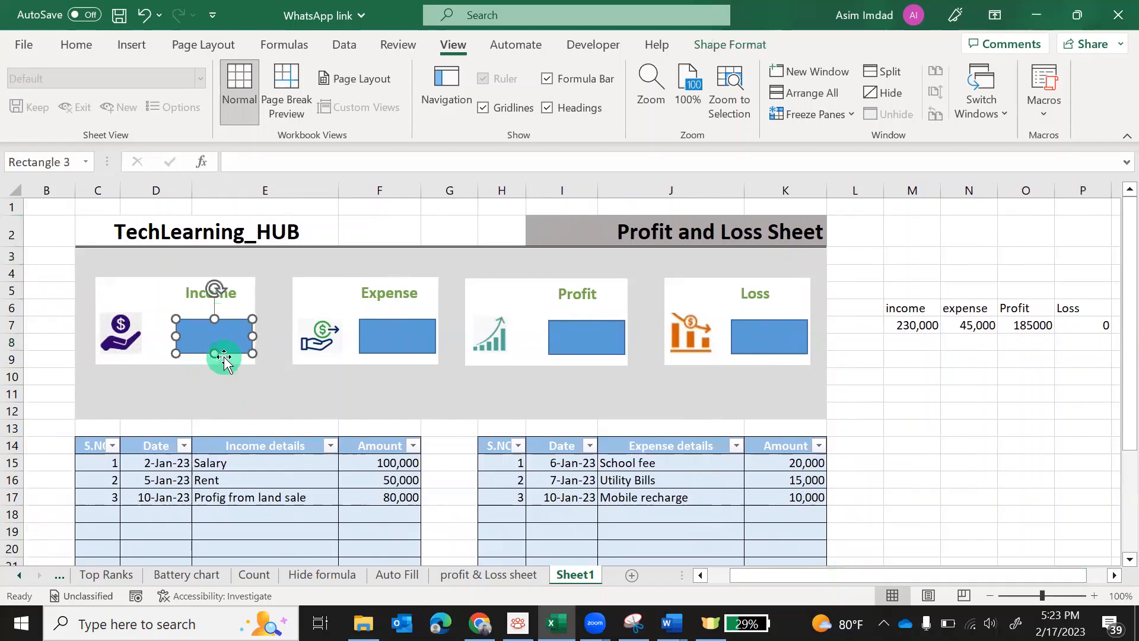
click(234, 178)
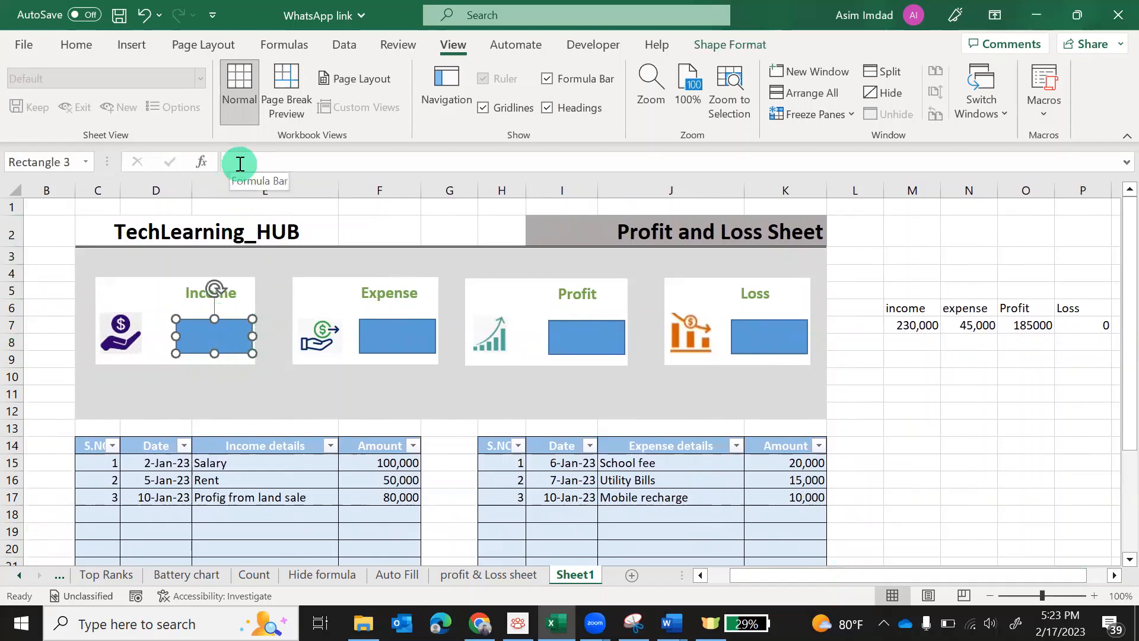
click(237, 162)
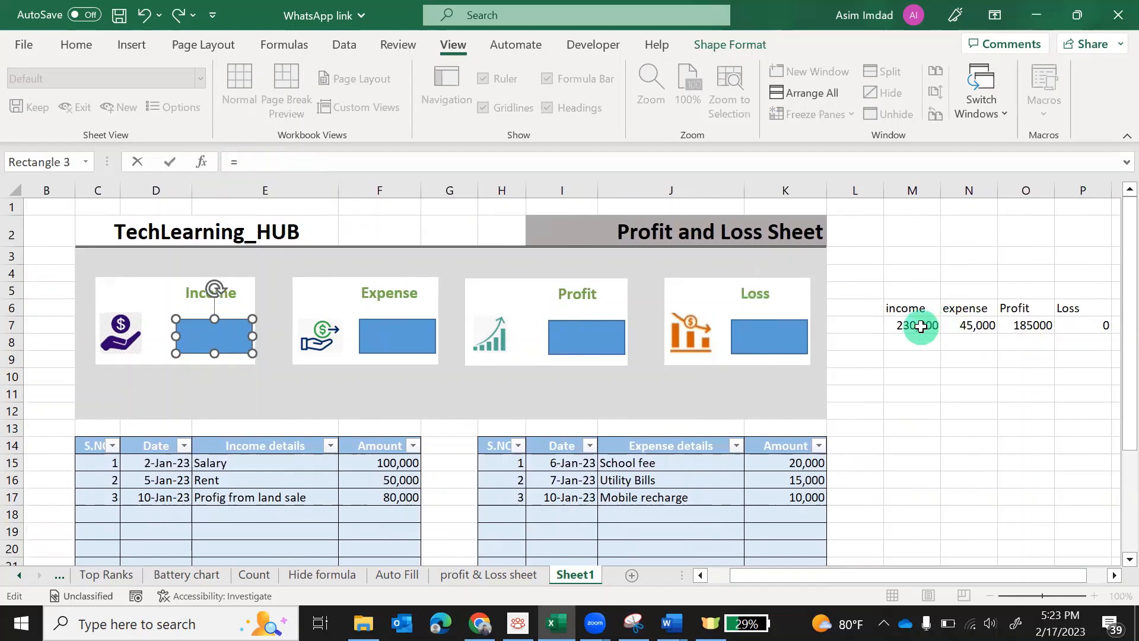
click(920, 325)
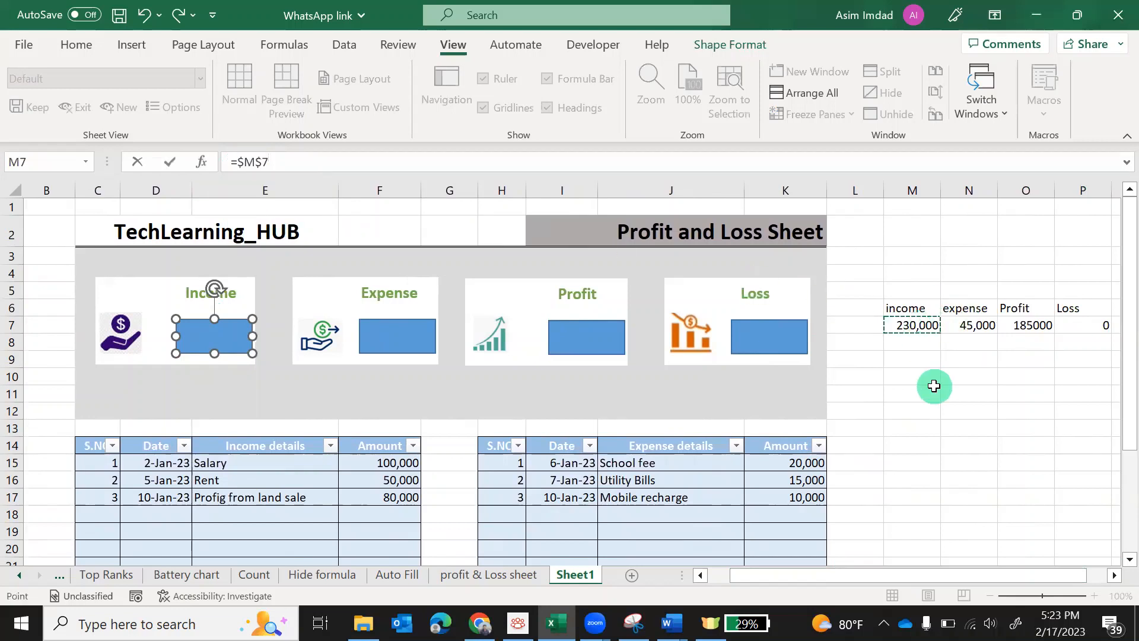
key(Return)
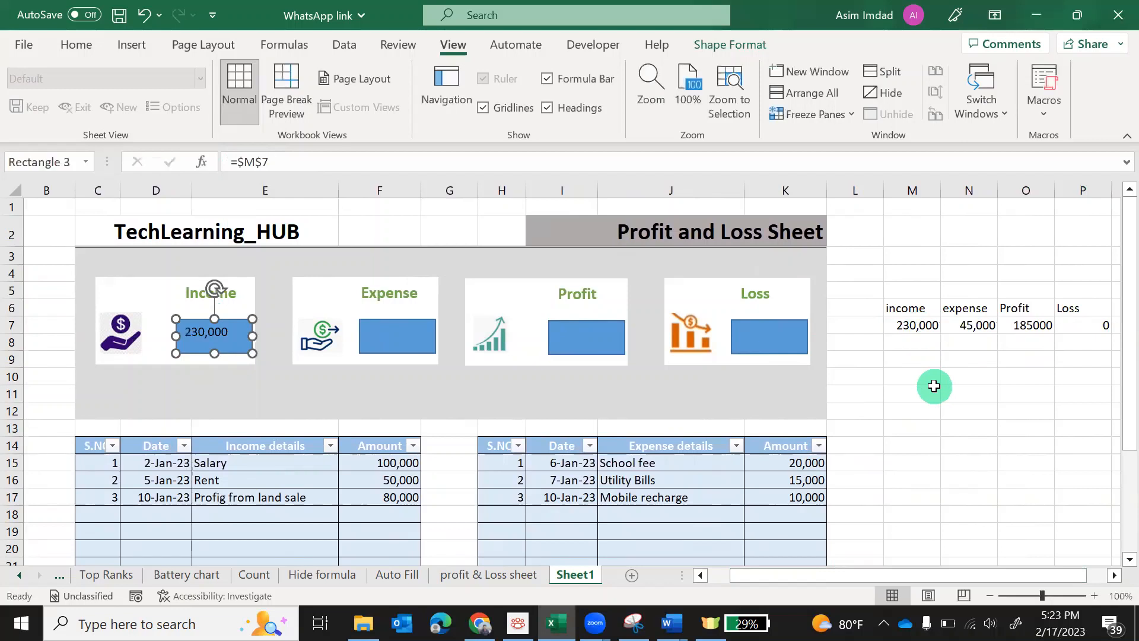
click(417, 323)
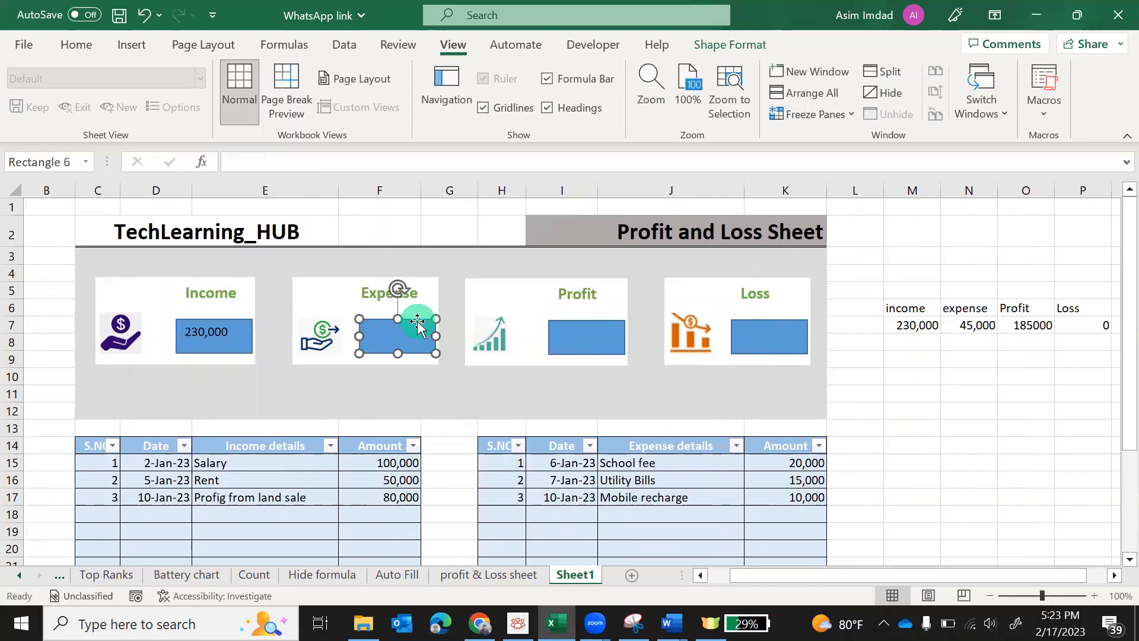
click(255, 166)
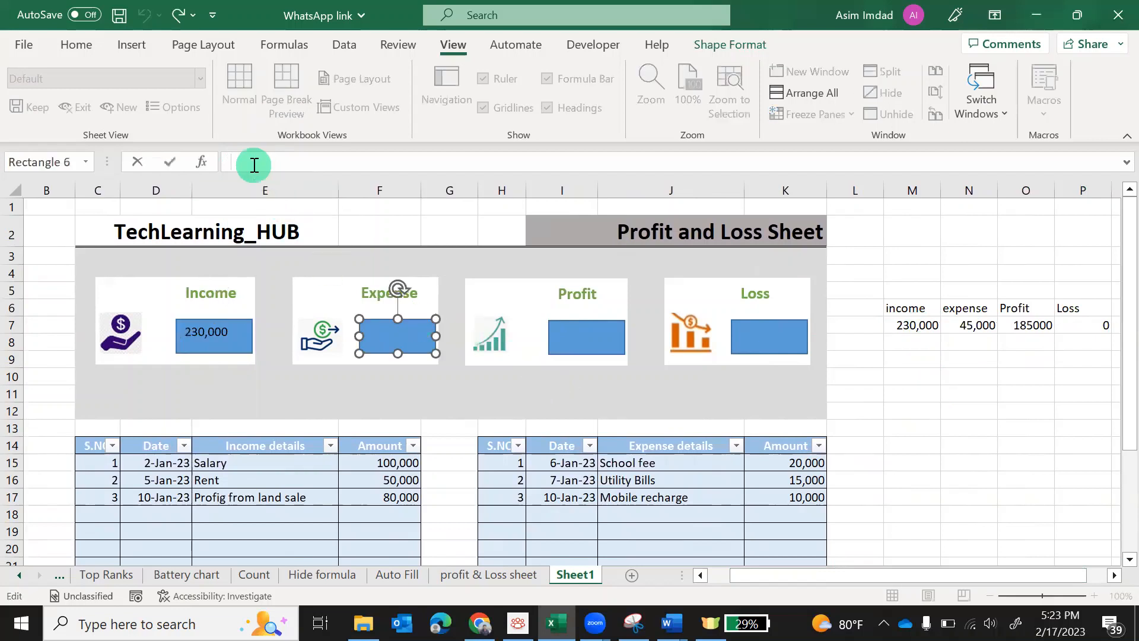
click(969, 325)
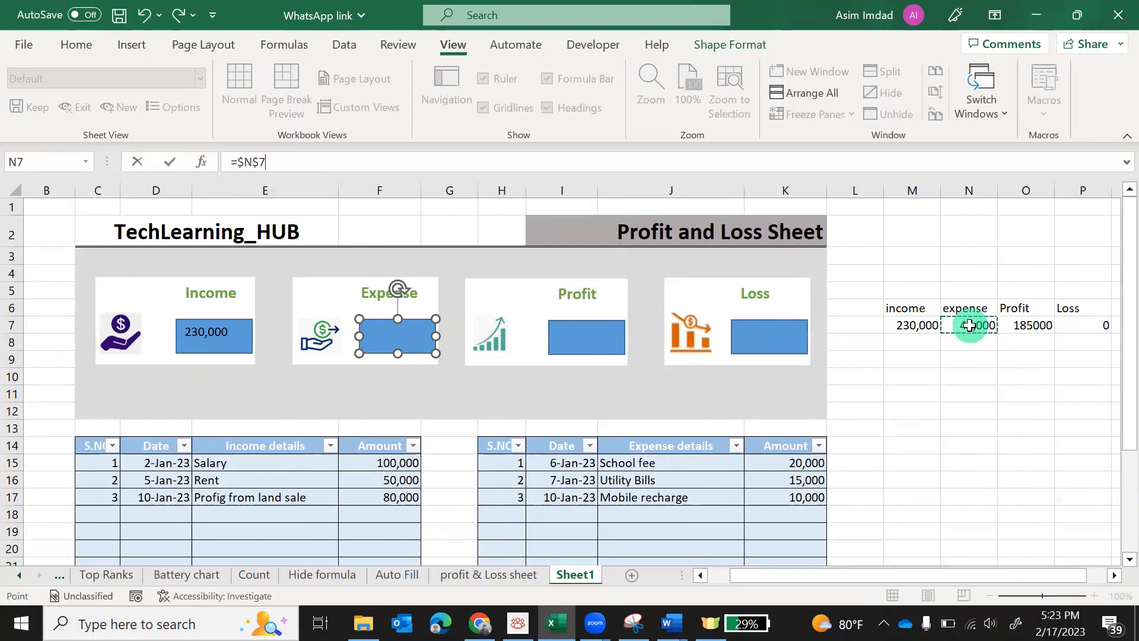
key(Return)
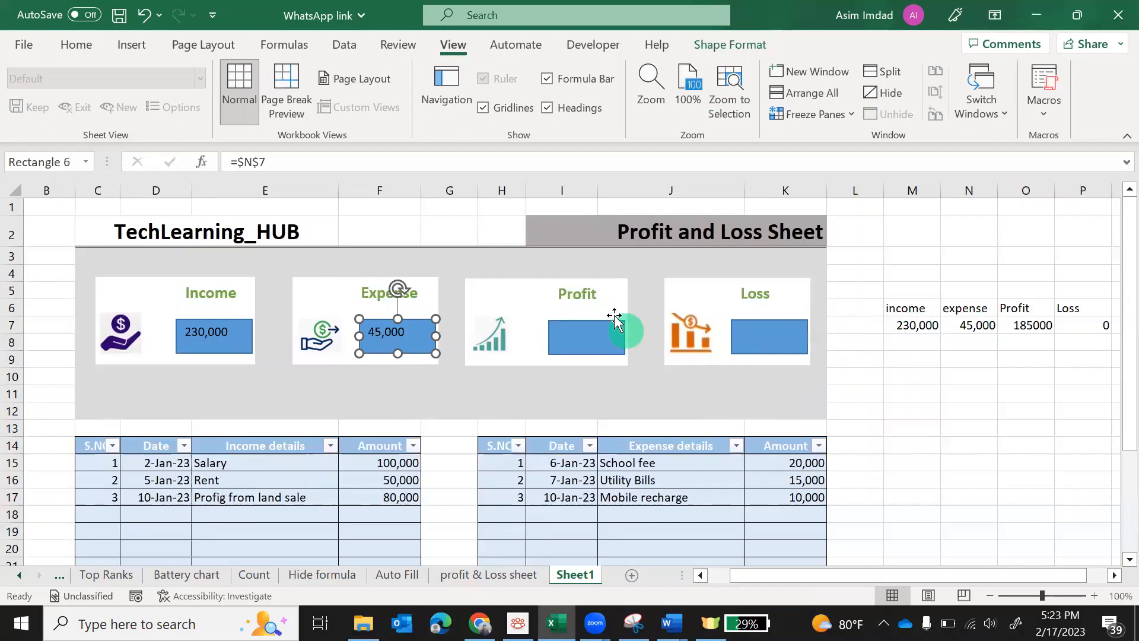
Link the Profit box to O7 (185000) and the Loss box to P7 (0)
click(596, 324)
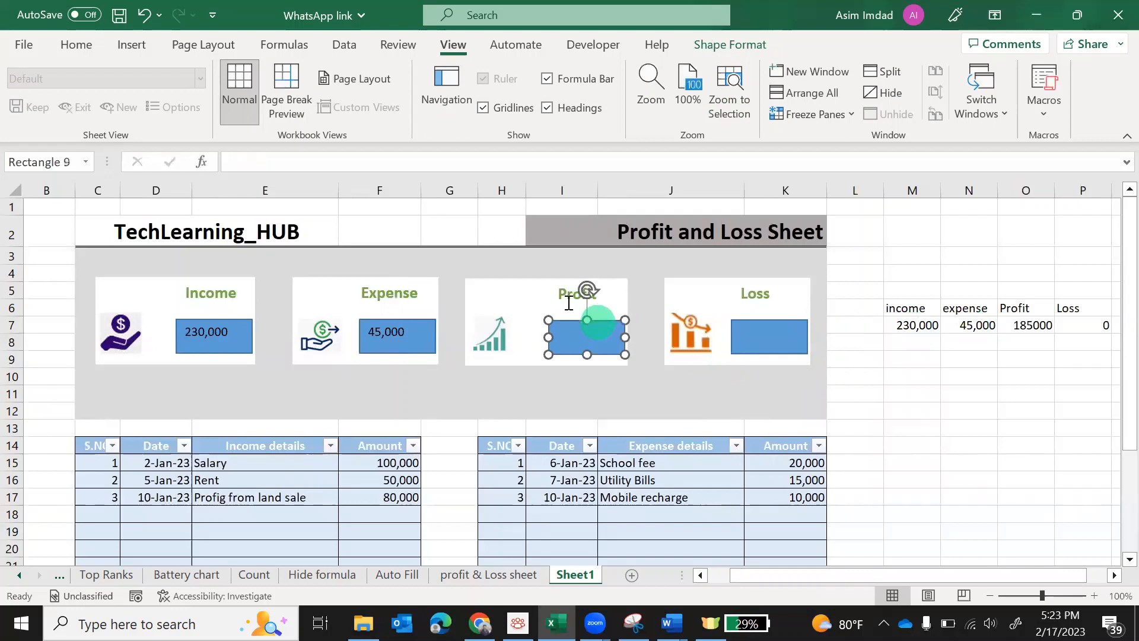
click(305, 162)
text(=)
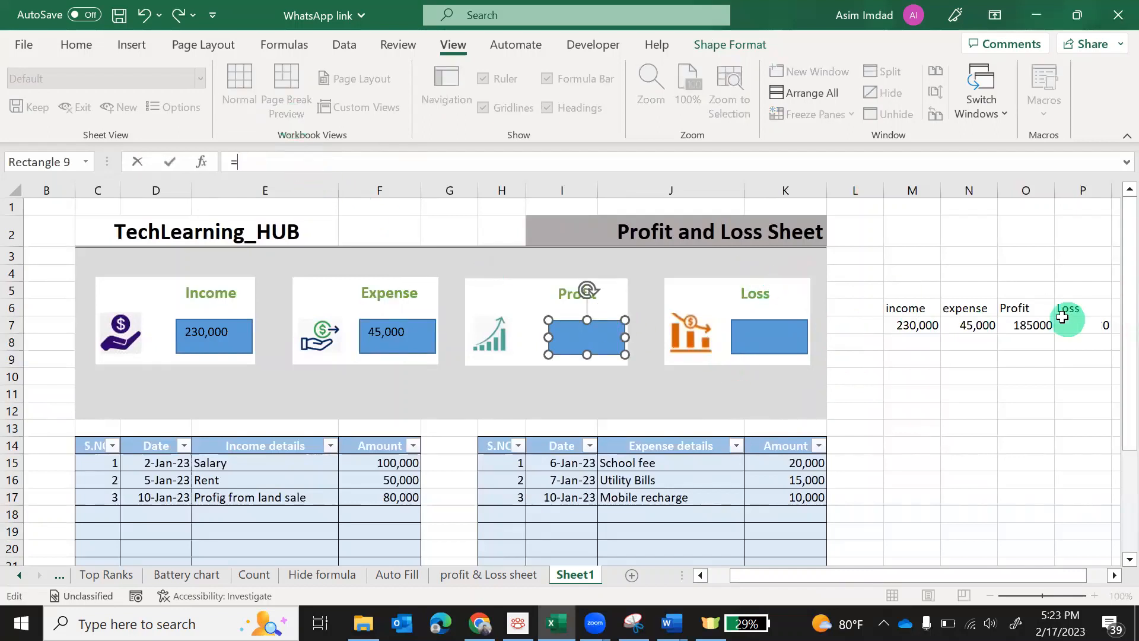
click(1031, 326)
key(Return)
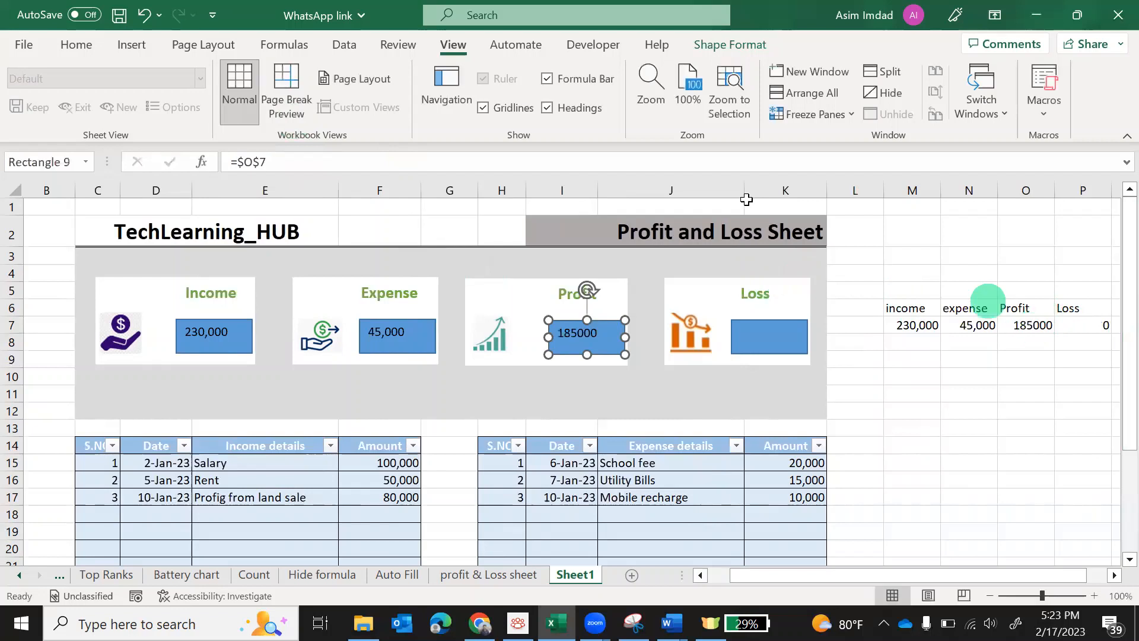
click(748, 324)
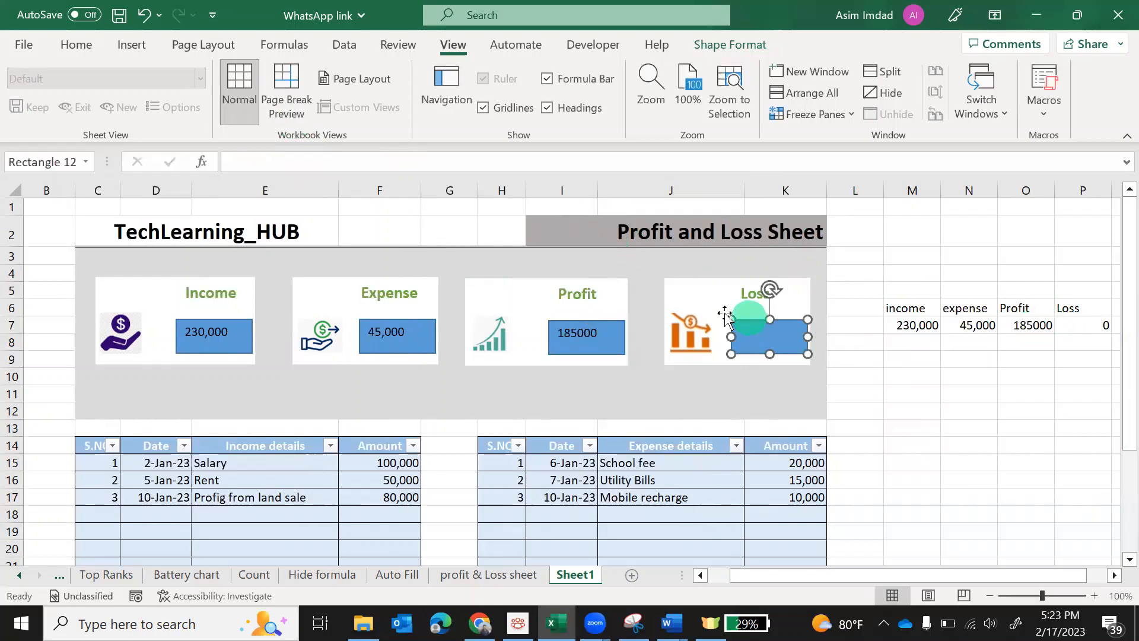
click(290, 162)
text(=)
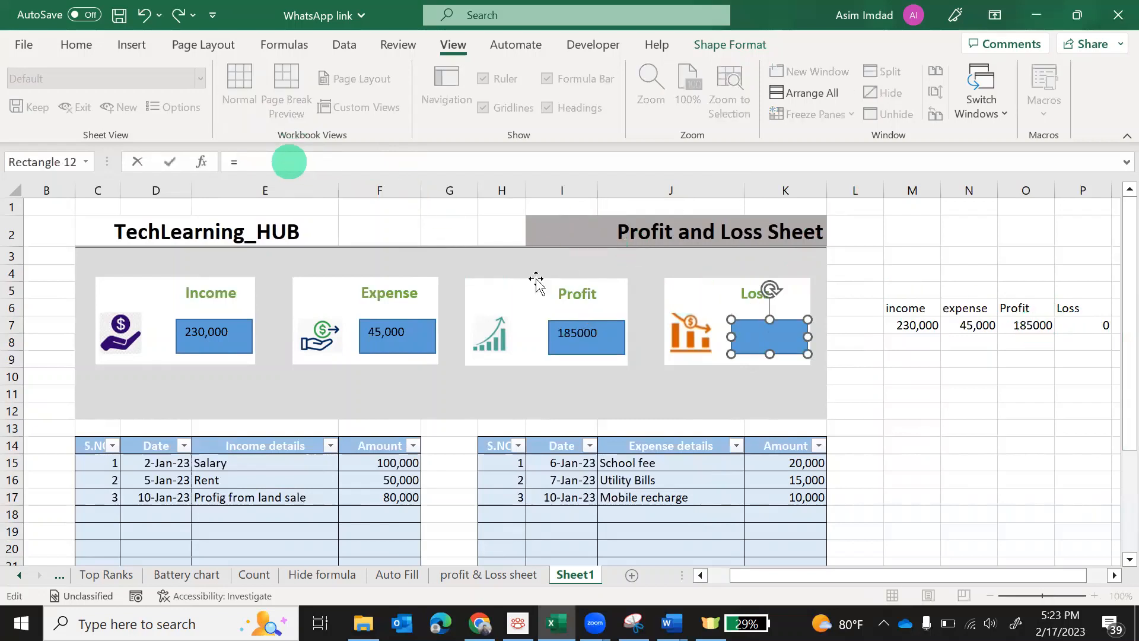
click(1087, 325)
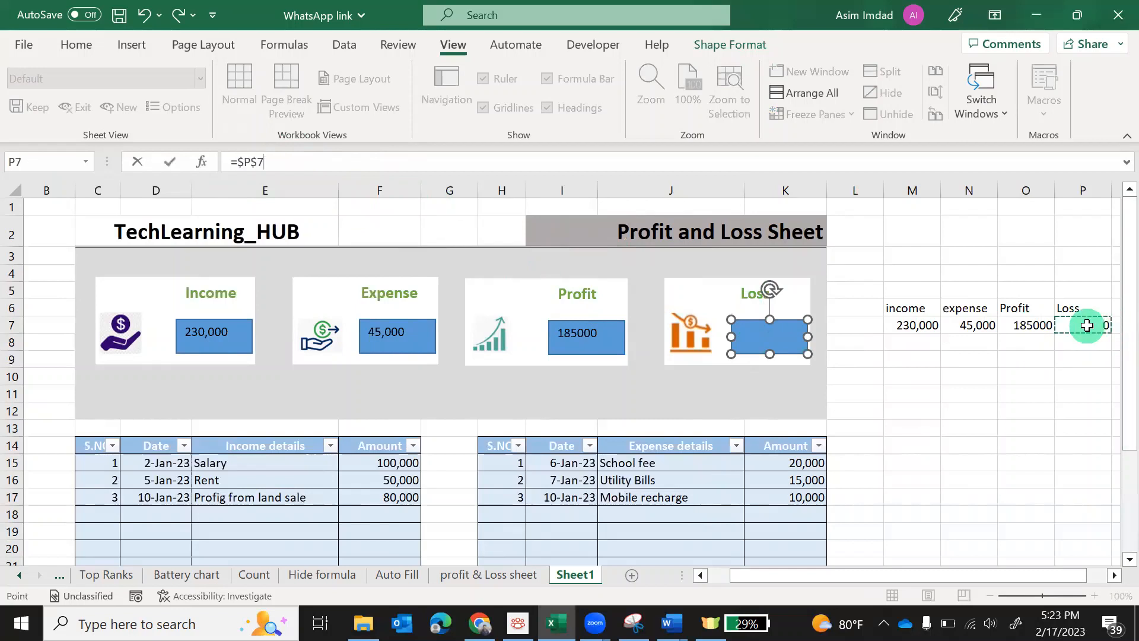
key(Return)
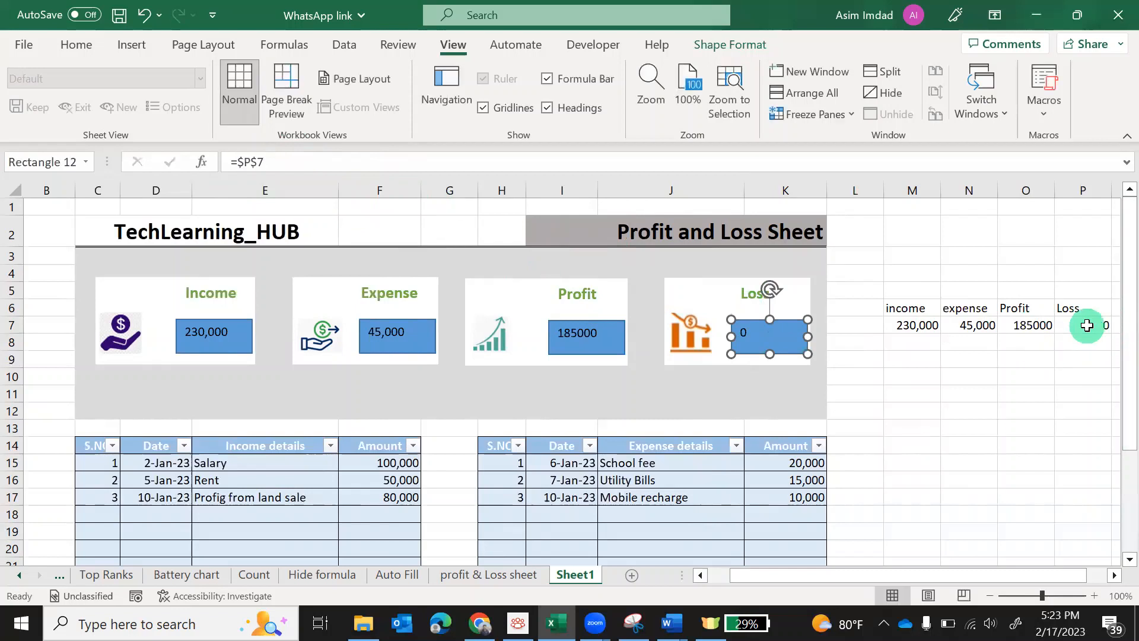
text())
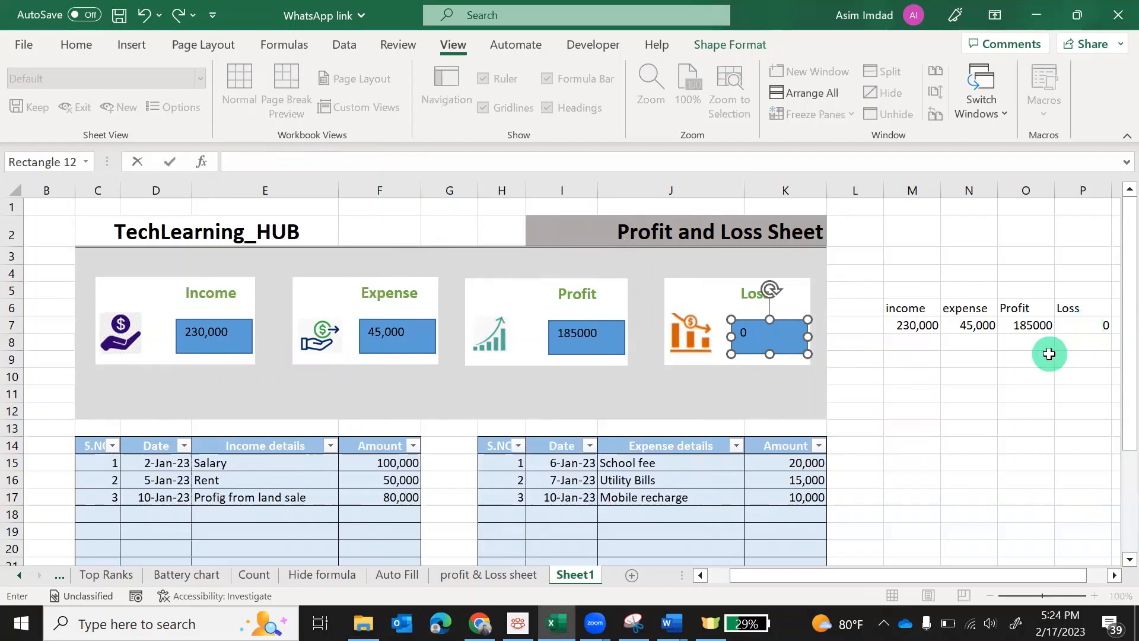
click(1091, 325)
key(Return)
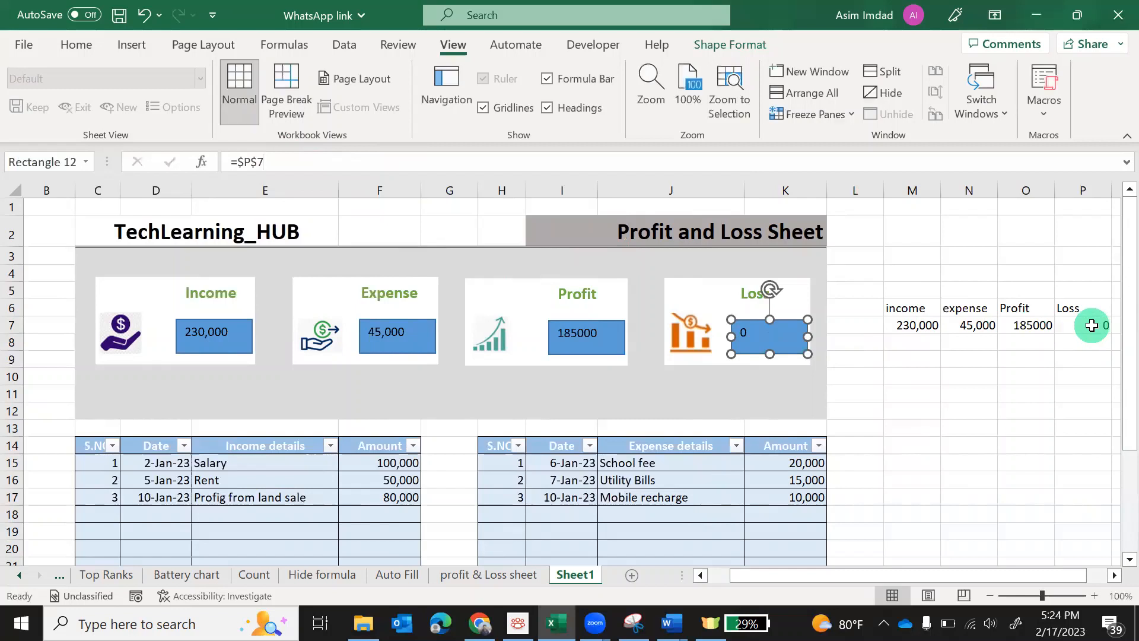
click(1015, 465)
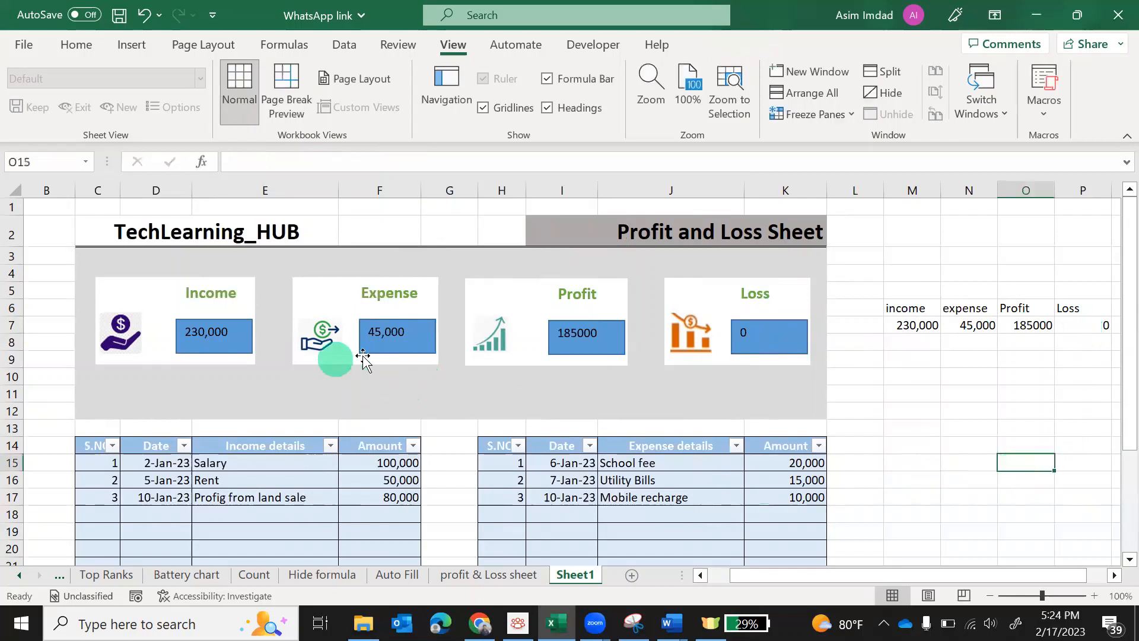
click(210, 328)
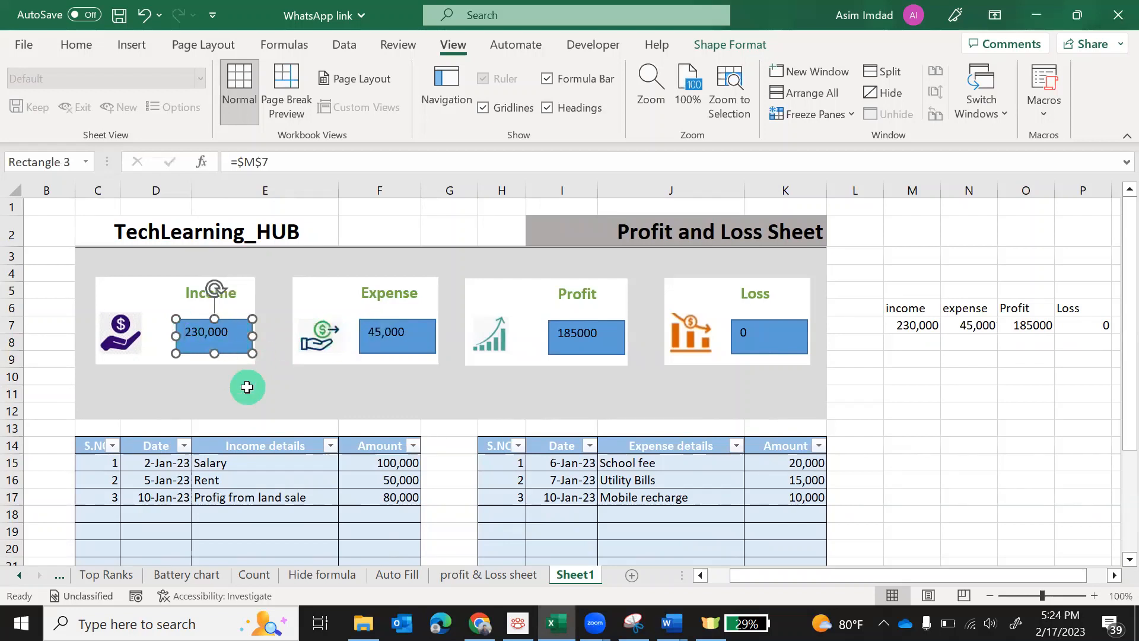
Set the Income value box to No Fill and No Outline
click(75, 45)
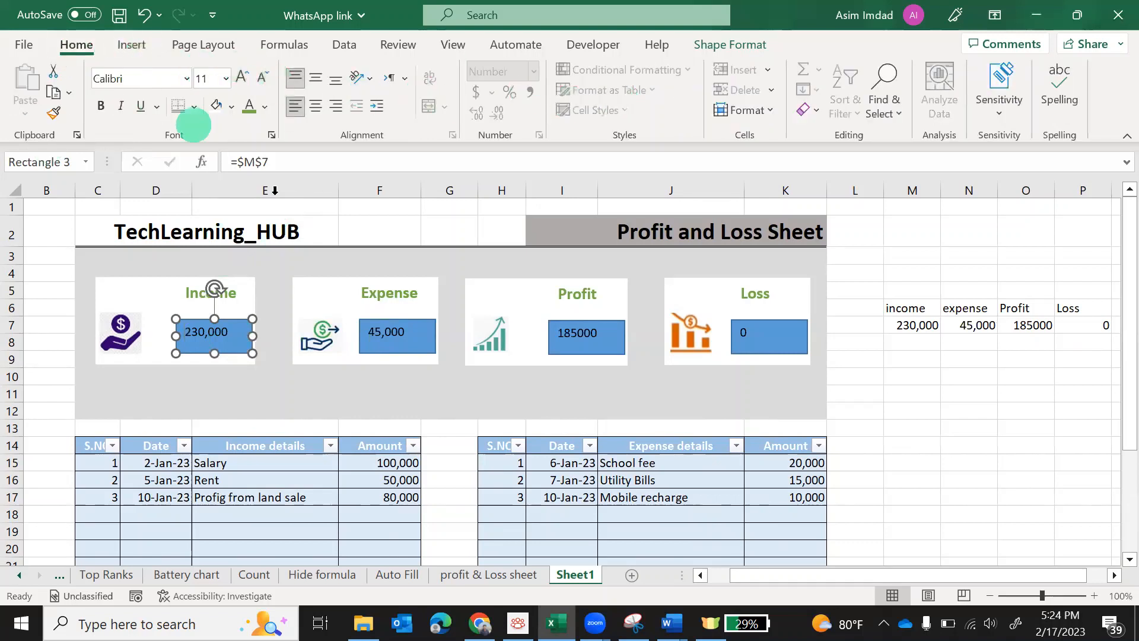
click(206, 49)
click(132, 45)
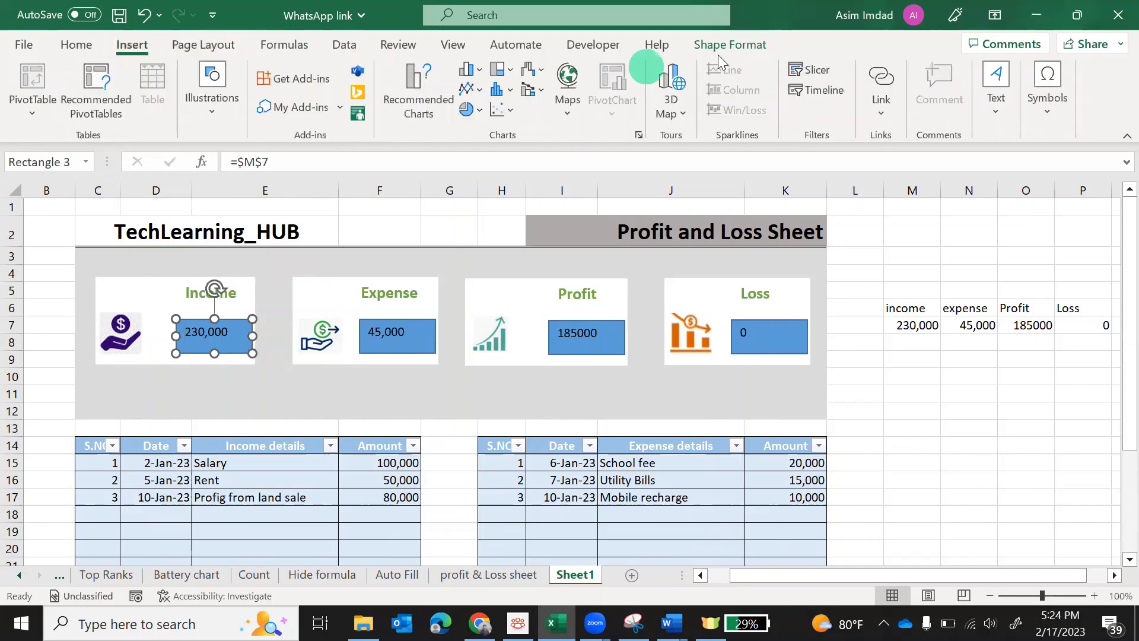
click(722, 45)
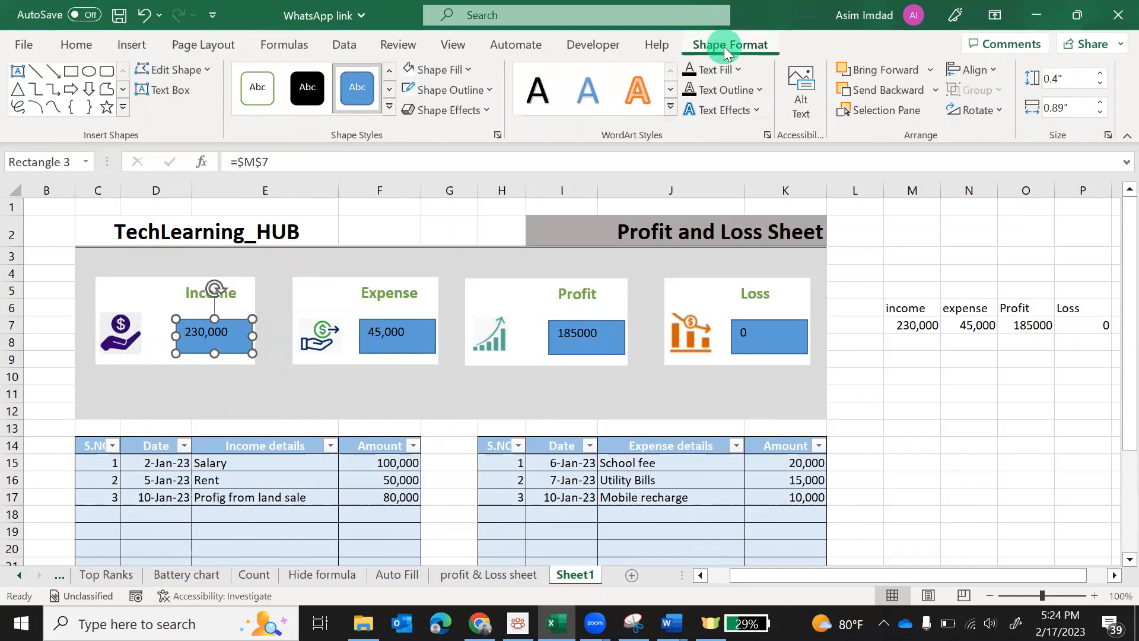
click(409, 72)
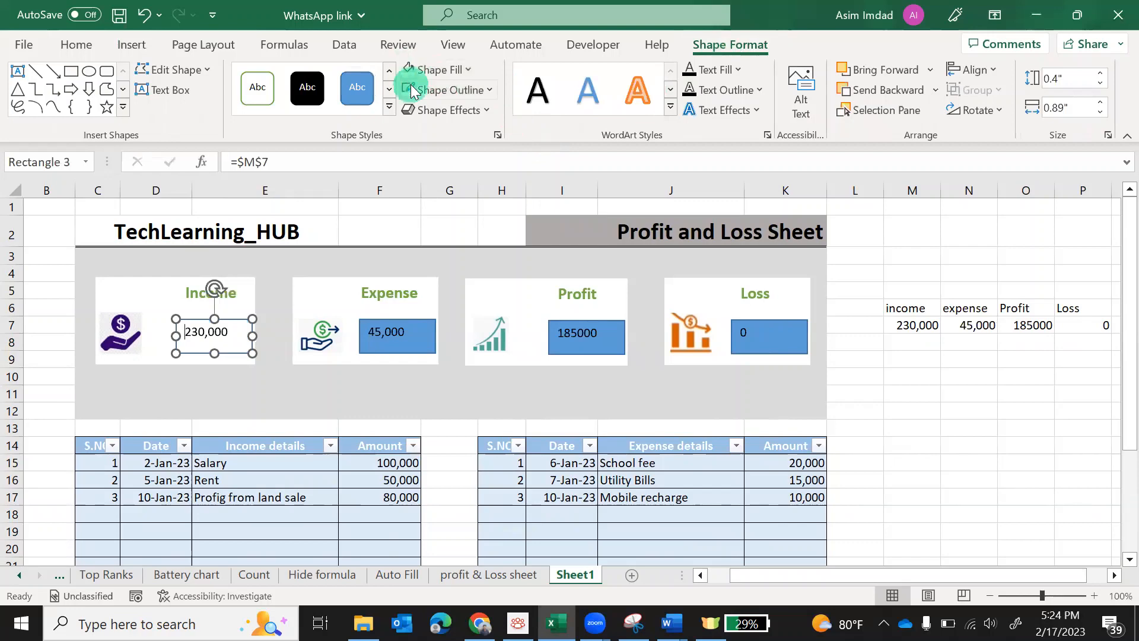
click(411, 90)
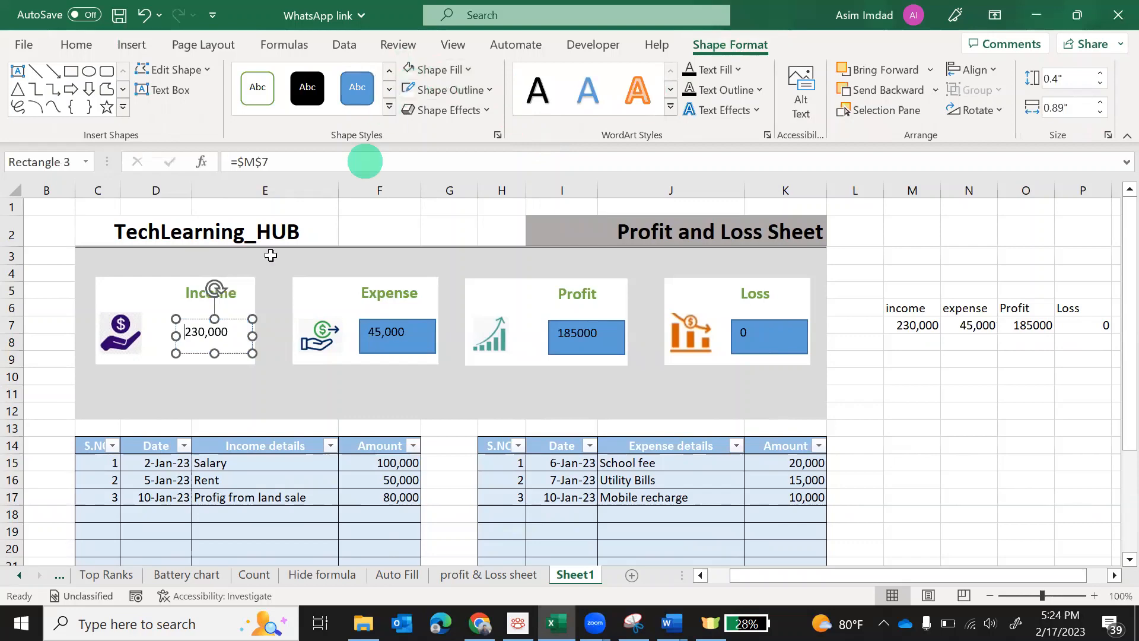
click(236, 376)
click(228, 333)
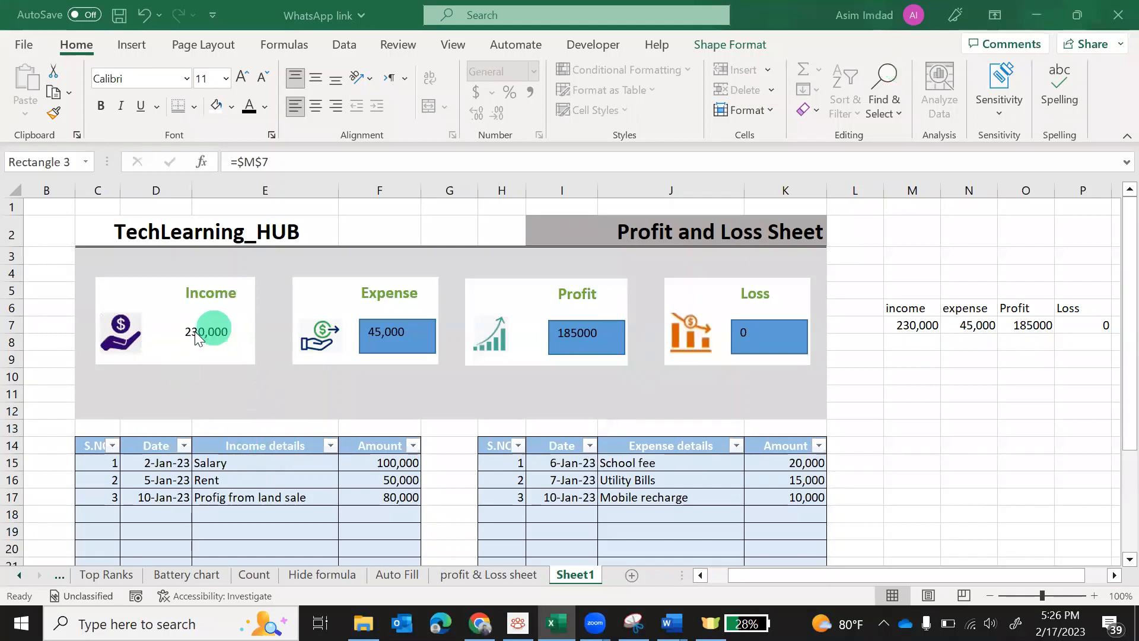
Make the Income box text bold, black and 16 pt, then widen and reposition the box
click(216, 351)
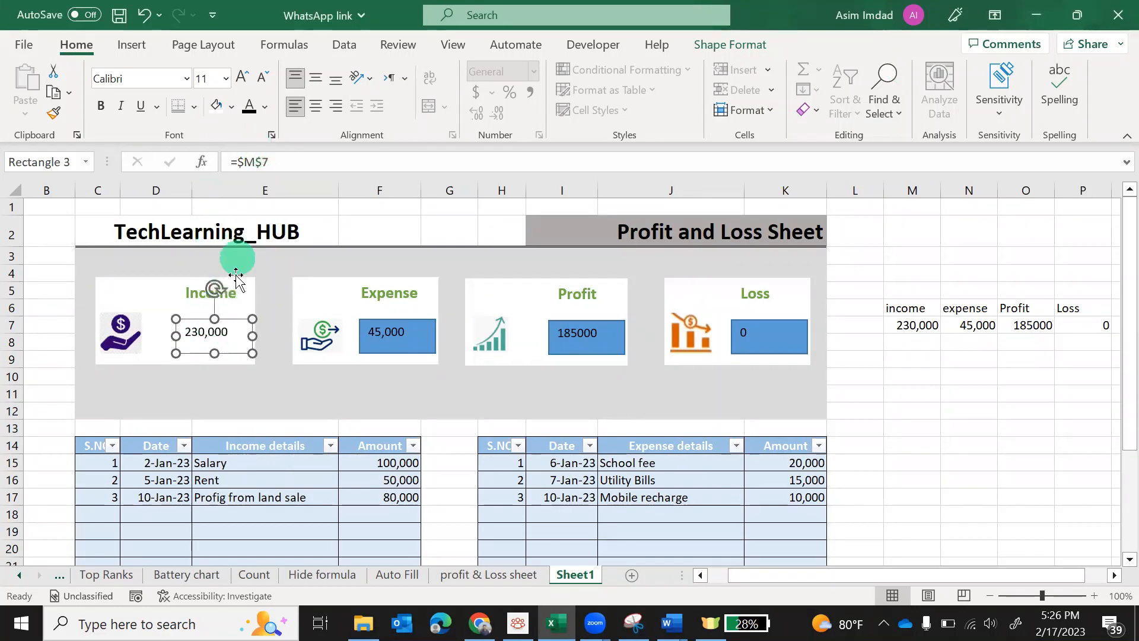
click(101, 105)
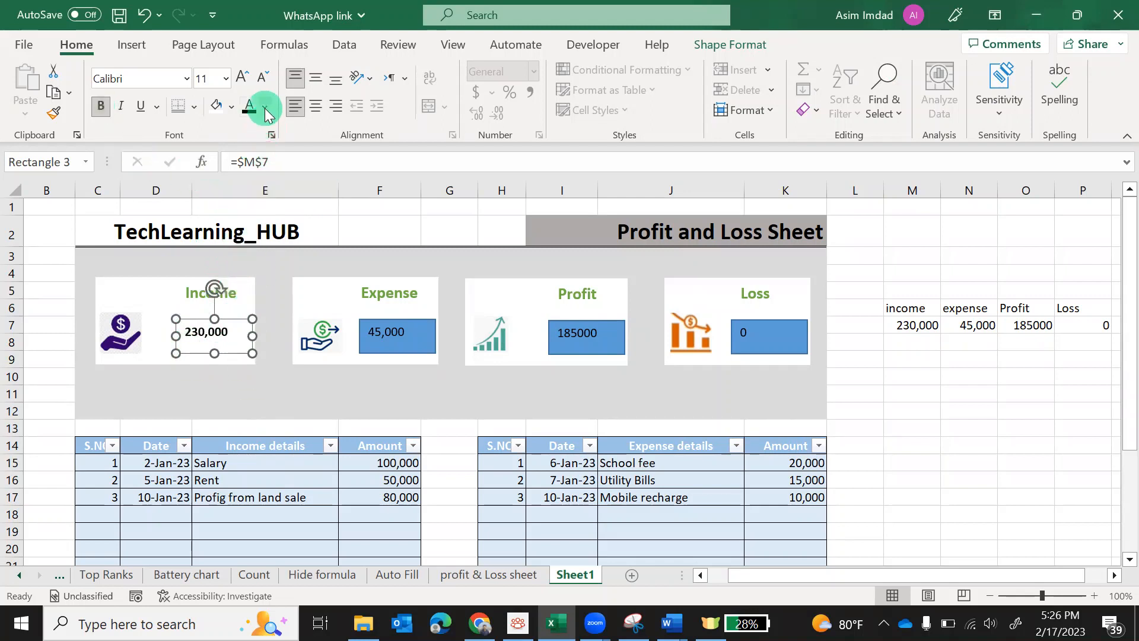
click(231, 107)
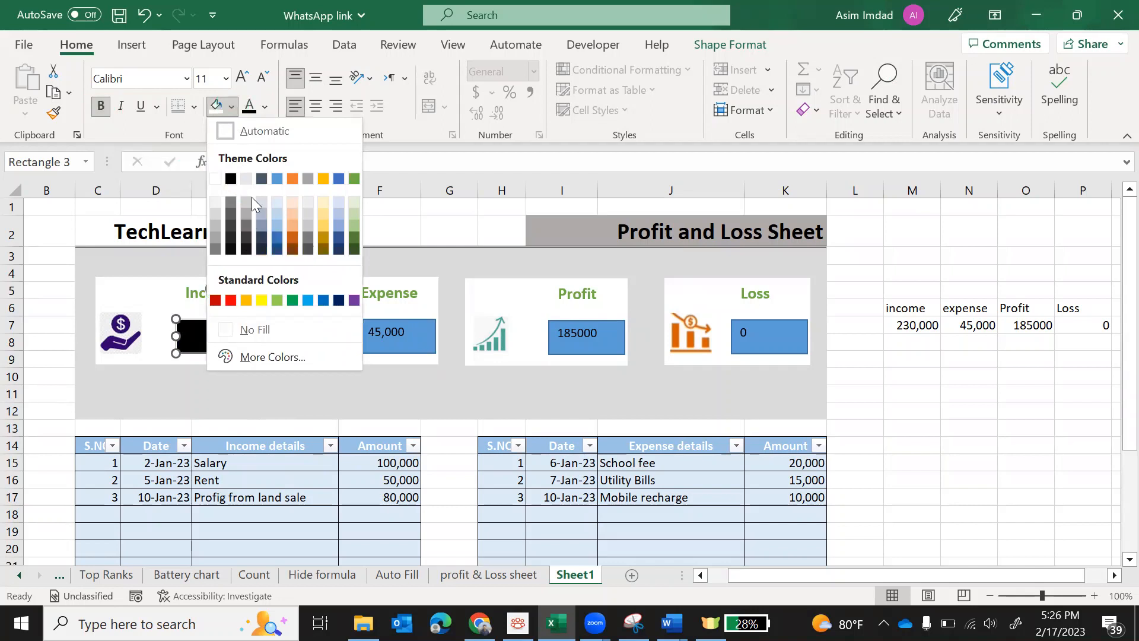
click(264, 111)
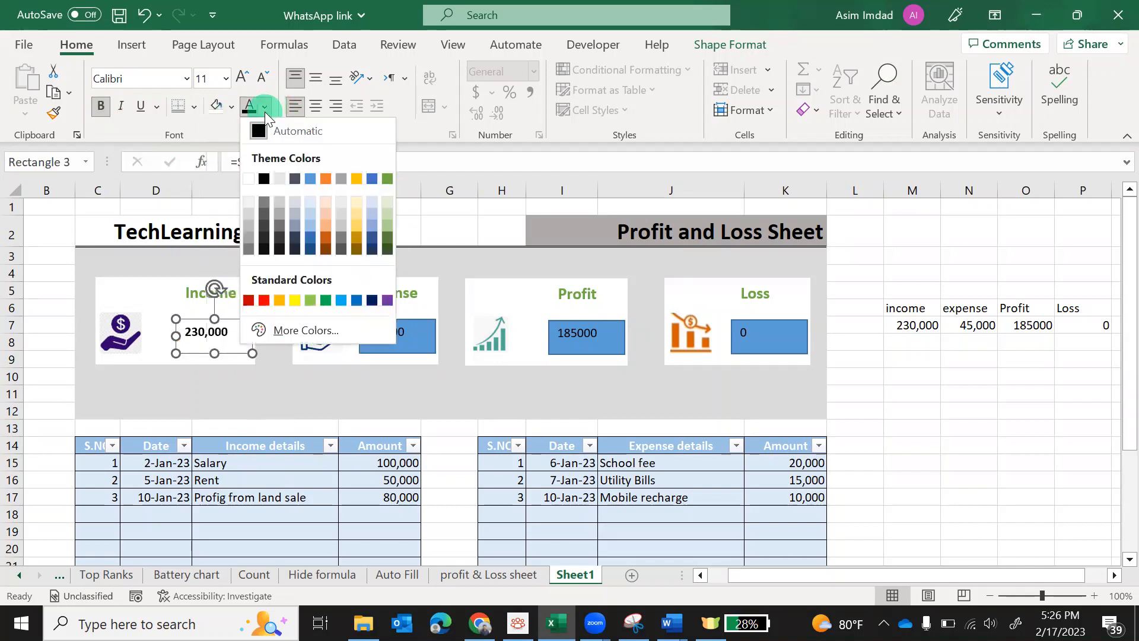
click(259, 136)
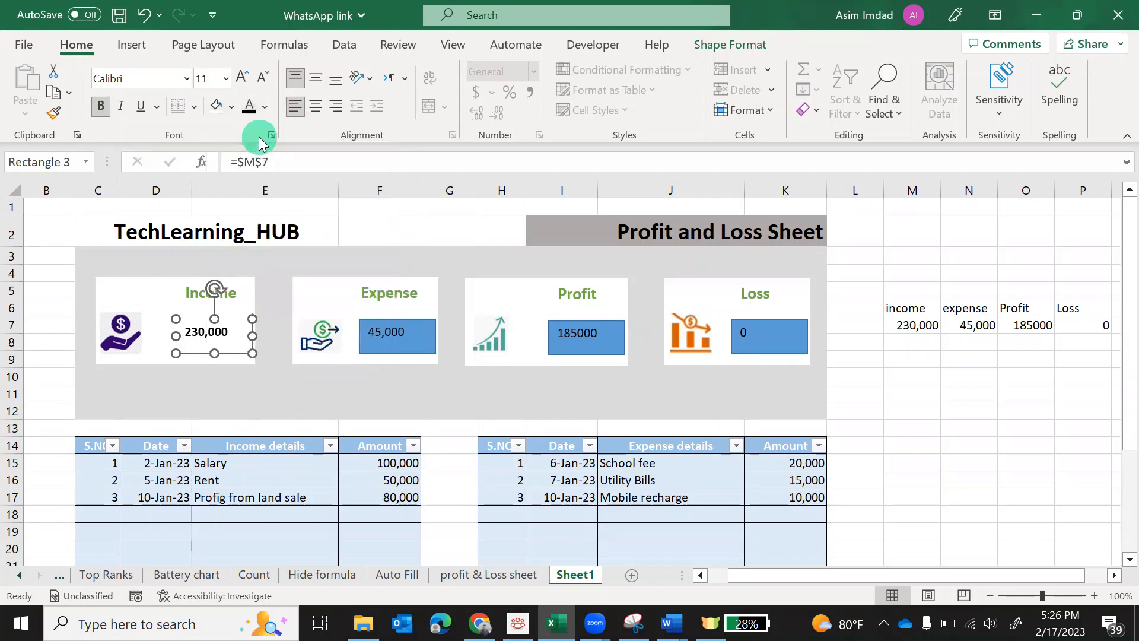
click(240, 79)
click(240, 79)
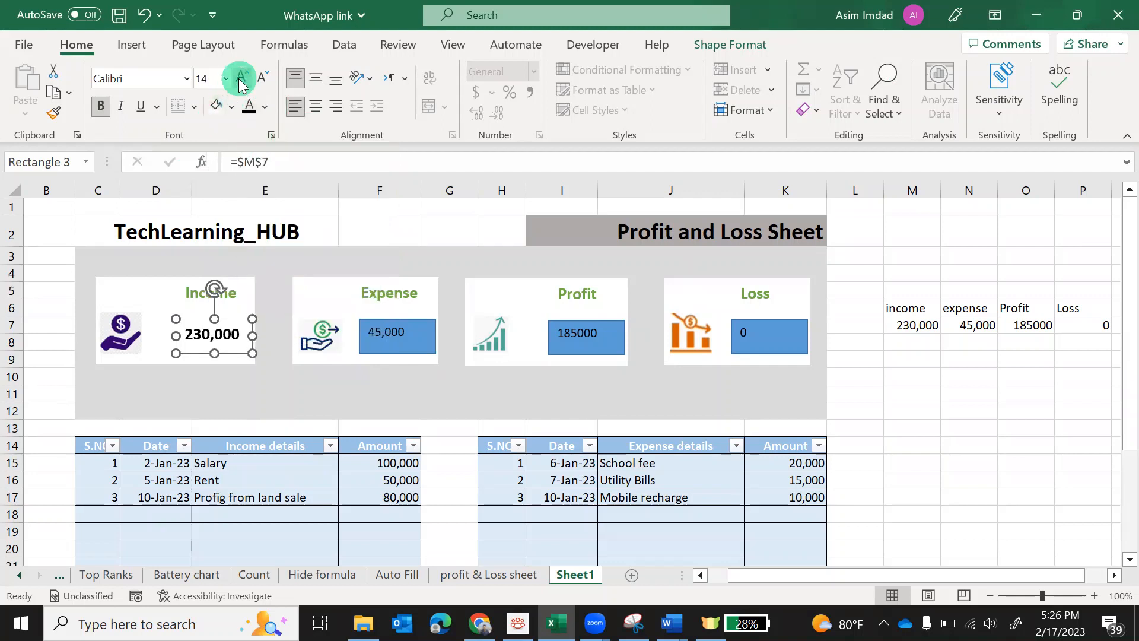
click(240, 78)
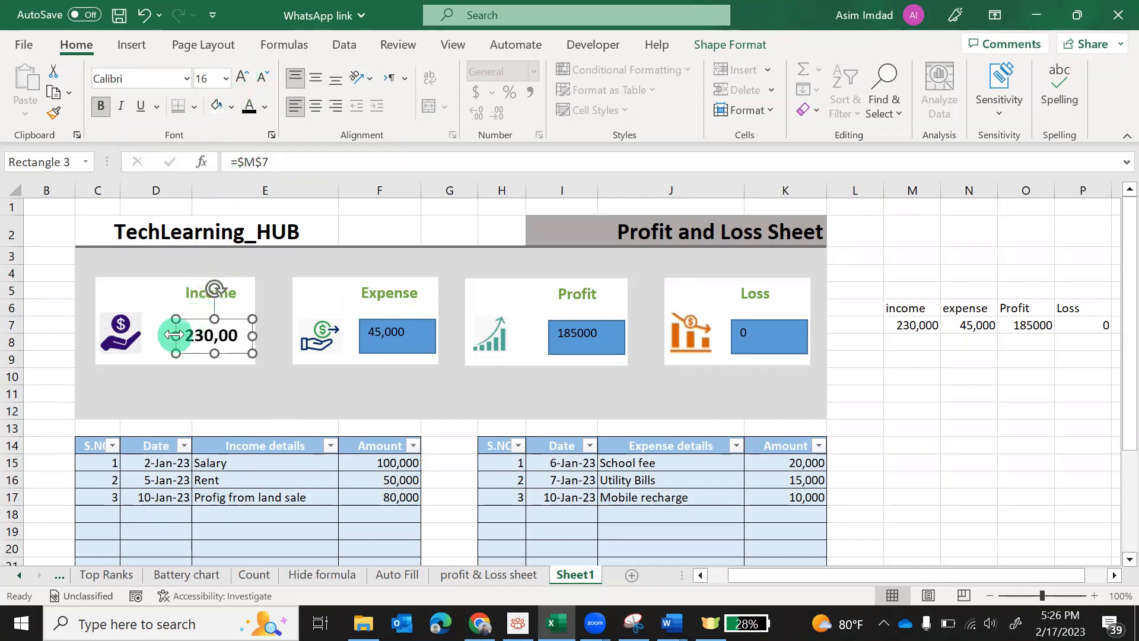
drag(176, 336, 162, 335)
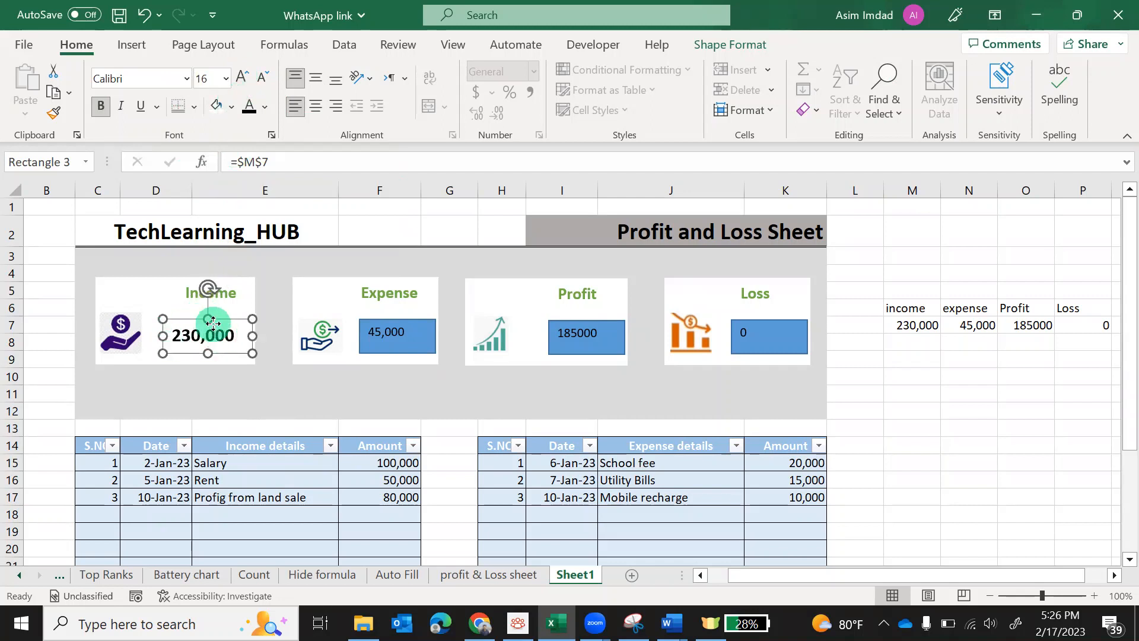
drag(213, 322, 212, 321)
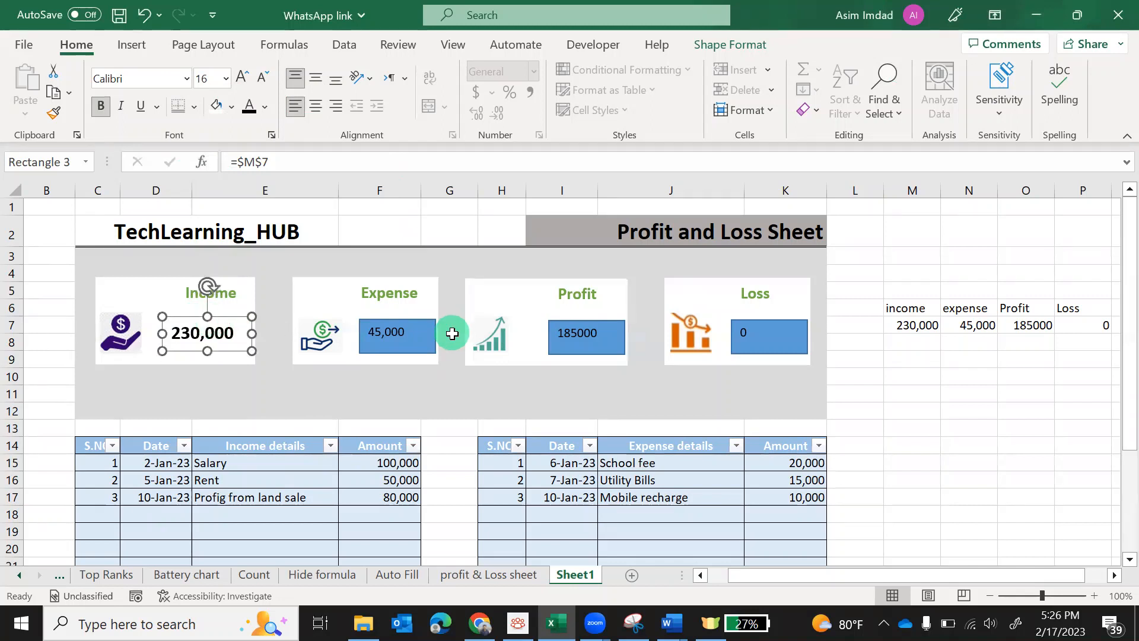
Copy the Income box's formatting to the Expense, Profit and Loss boxes with Format Painter
click(415, 355)
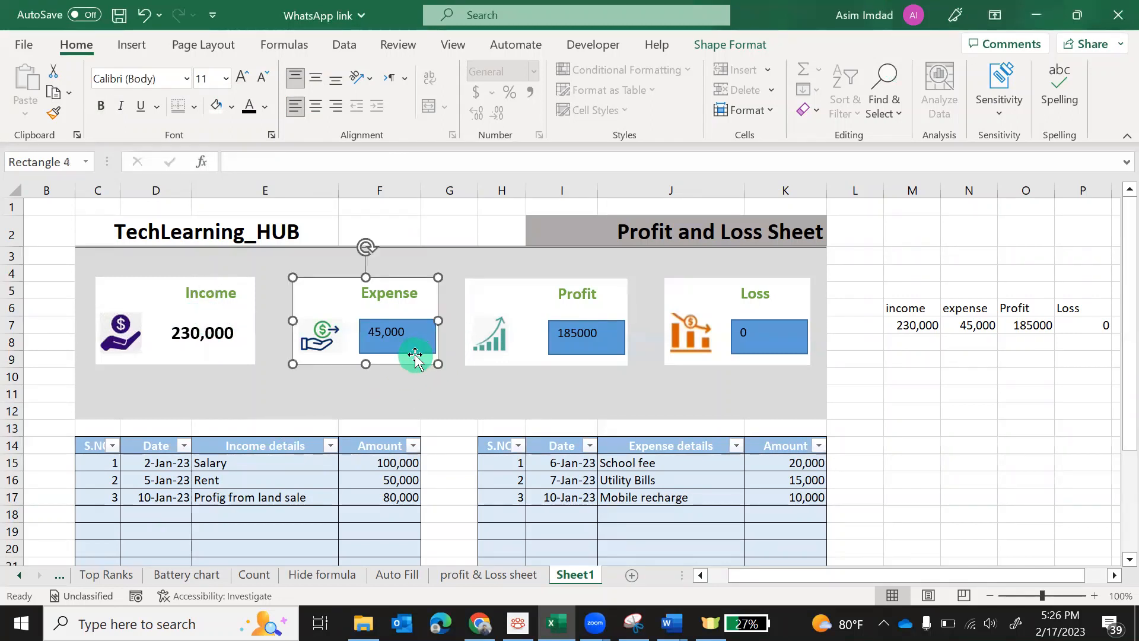
click(406, 353)
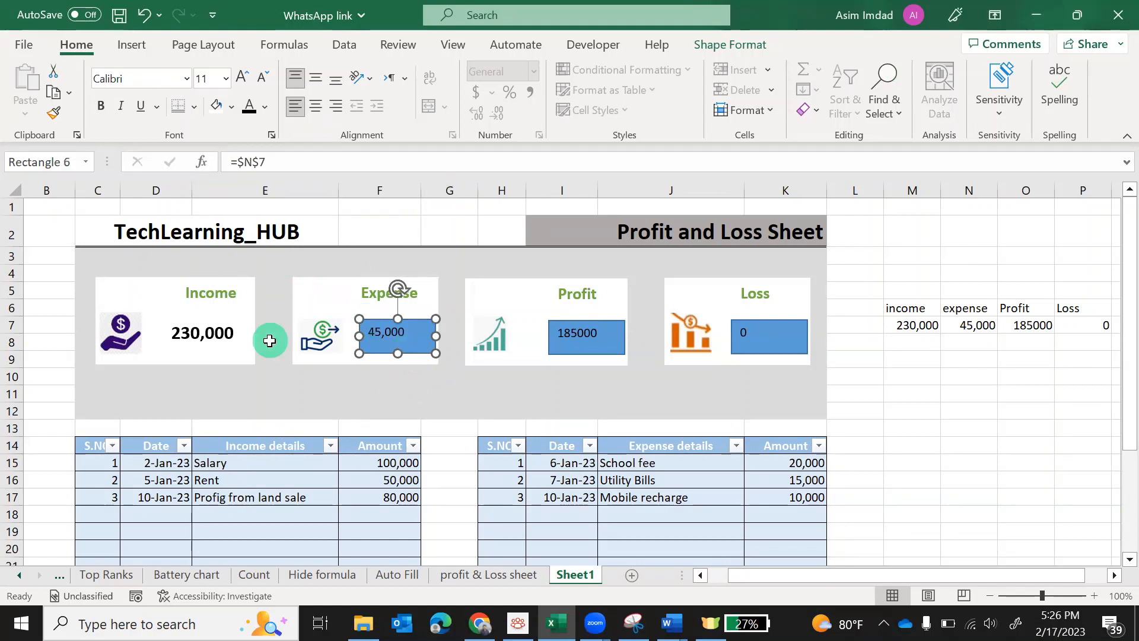
click(235, 349)
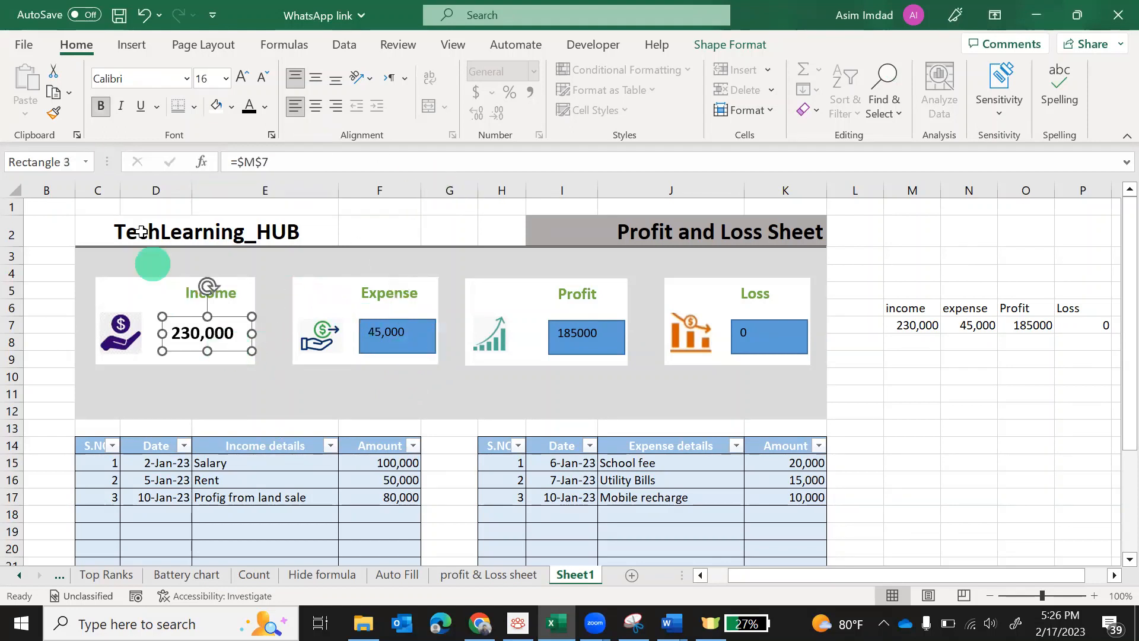
click(55, 112)
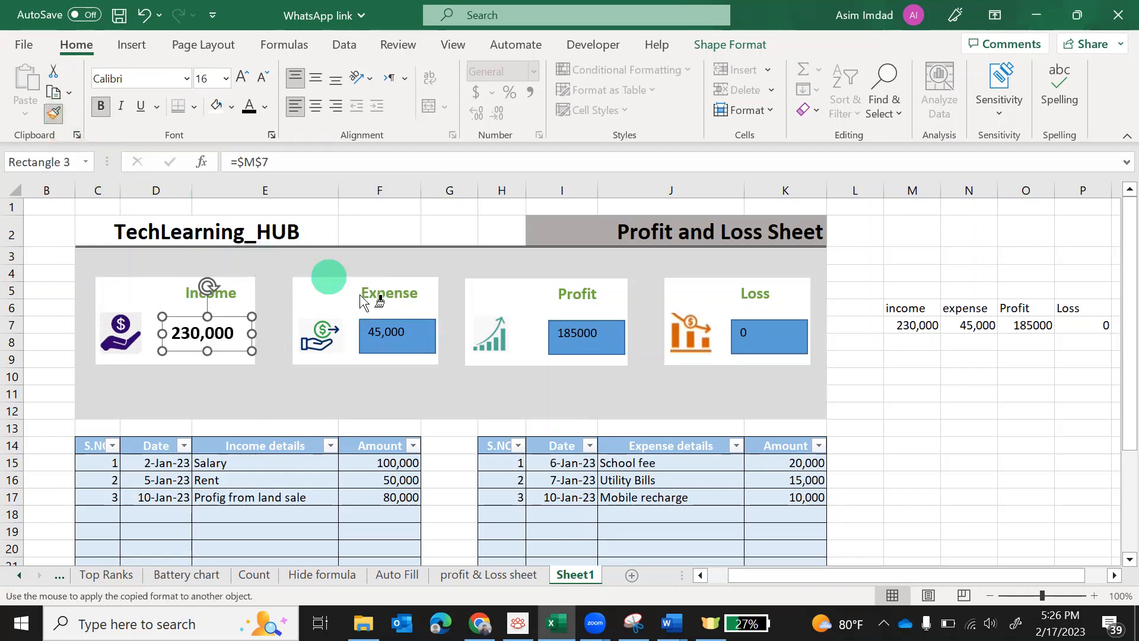
click(395, 349)
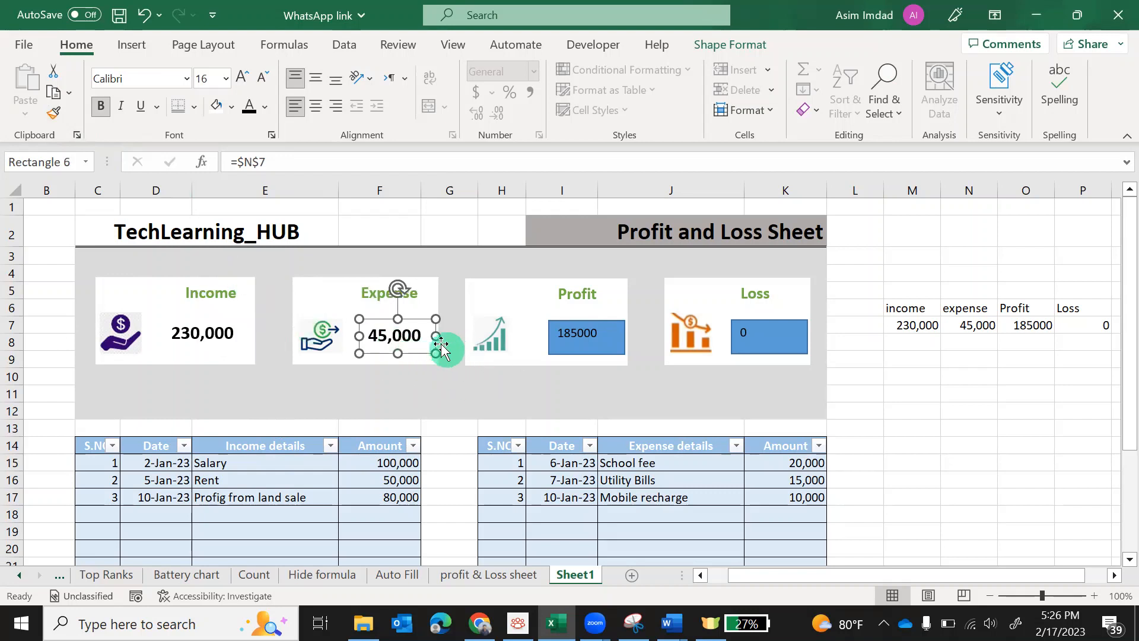
click(53, 112)
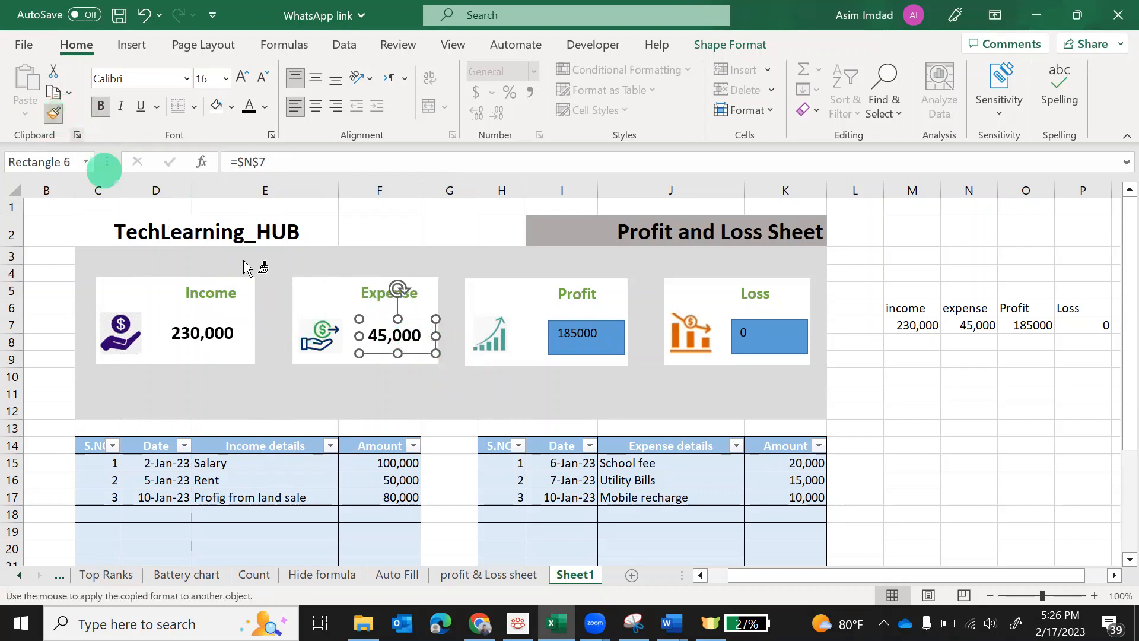
click(586, 356)
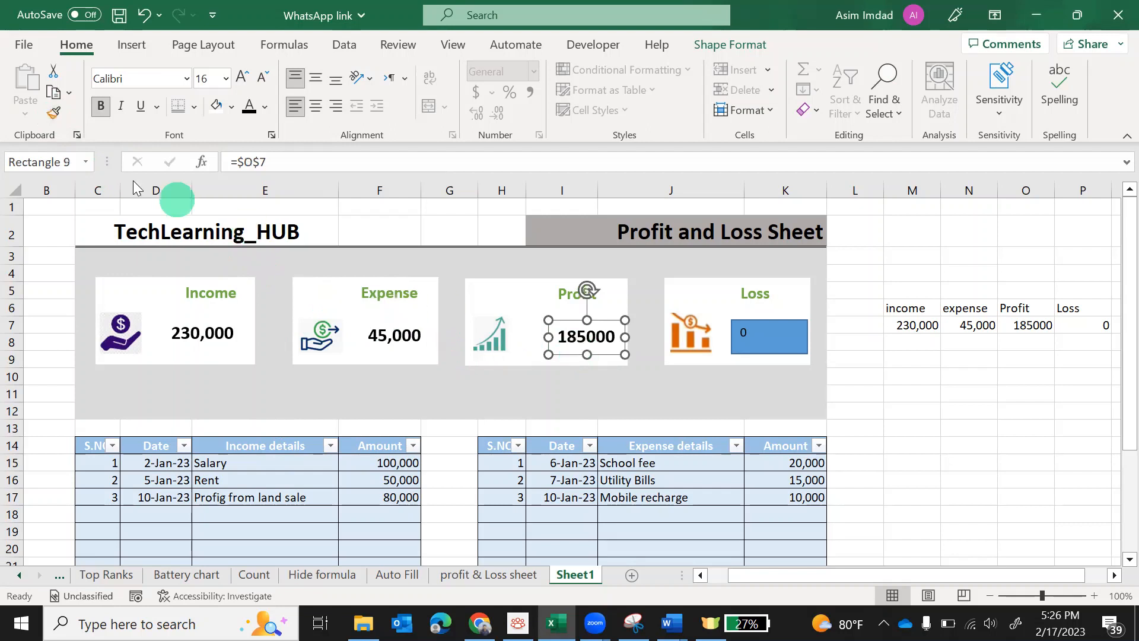
click(56, 117)
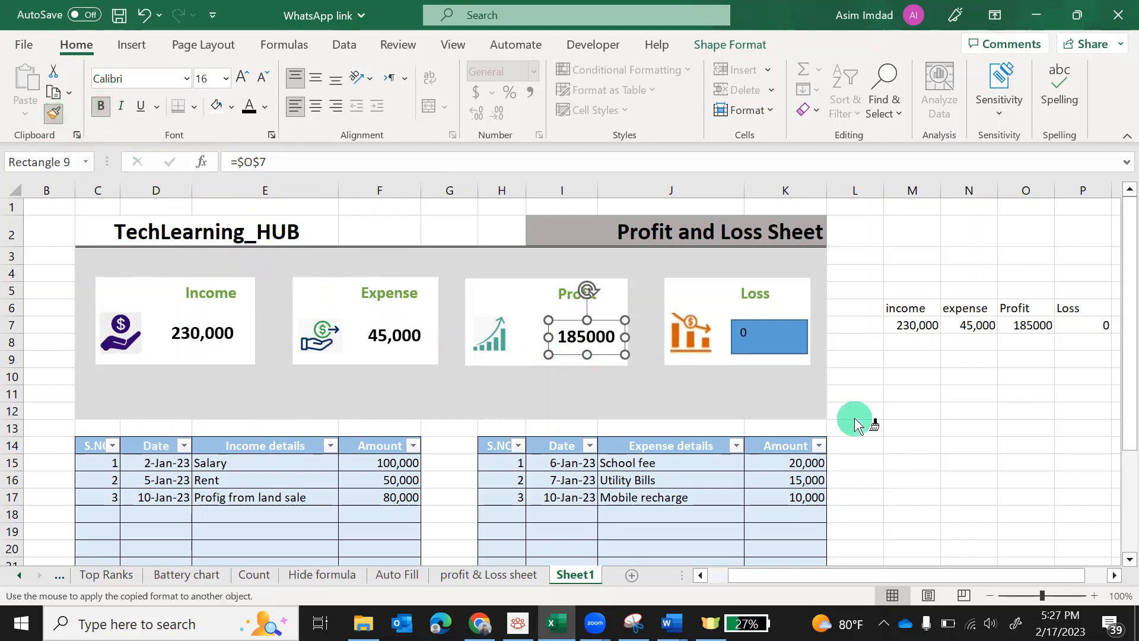
click(767, 349)
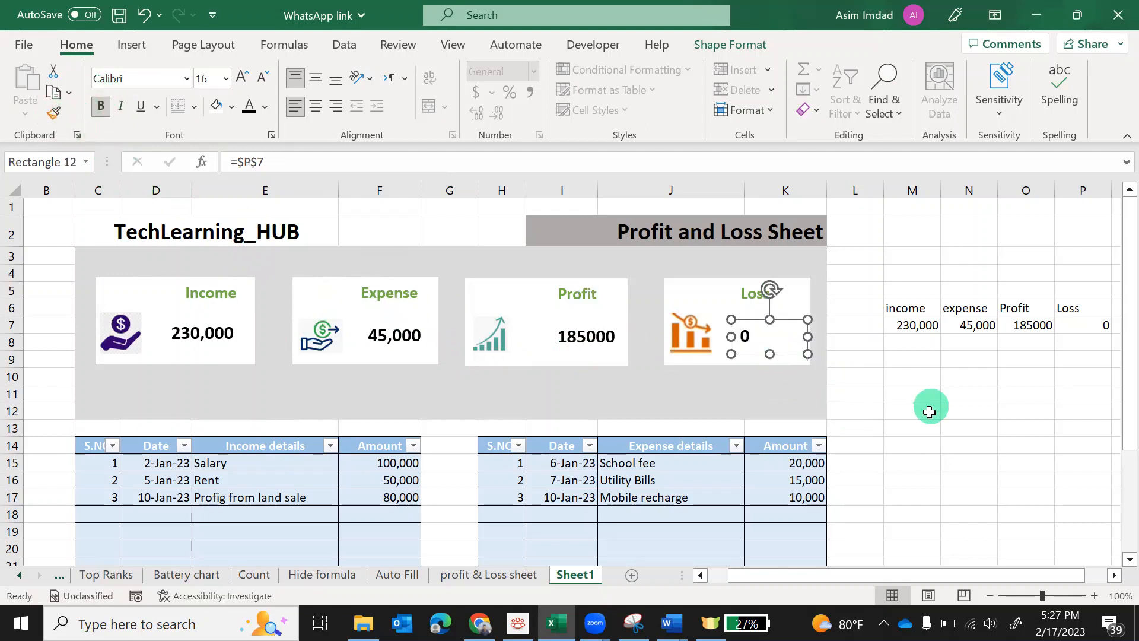
click(929, 465)
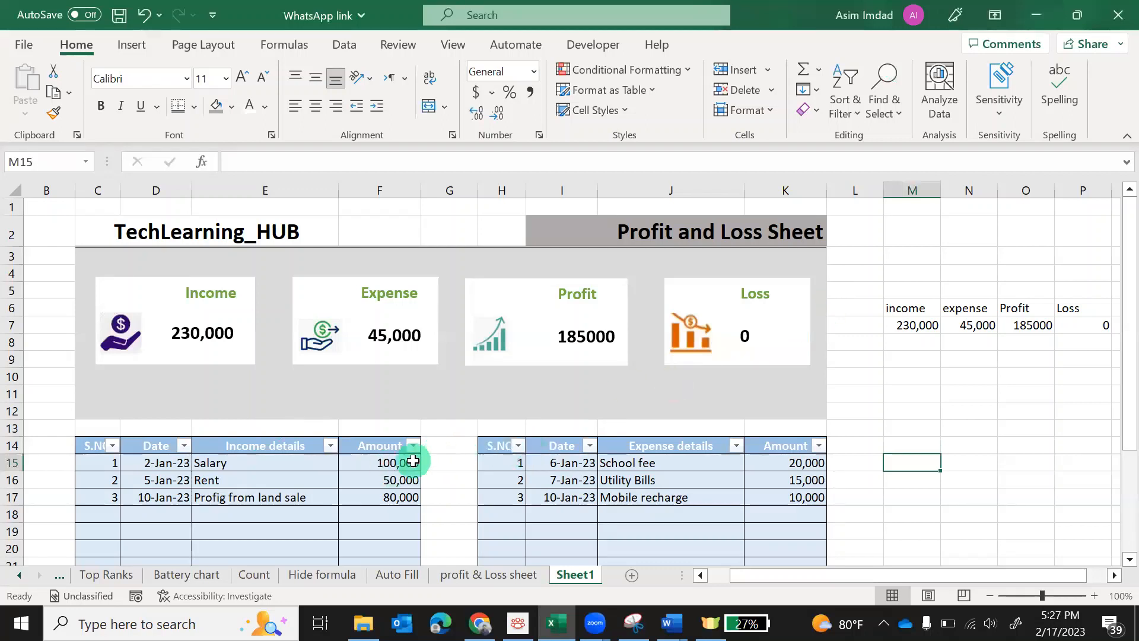
Change the income amounts in F15, F16 and F17 to 0, 60,000 and 1,200
click(386, 464)
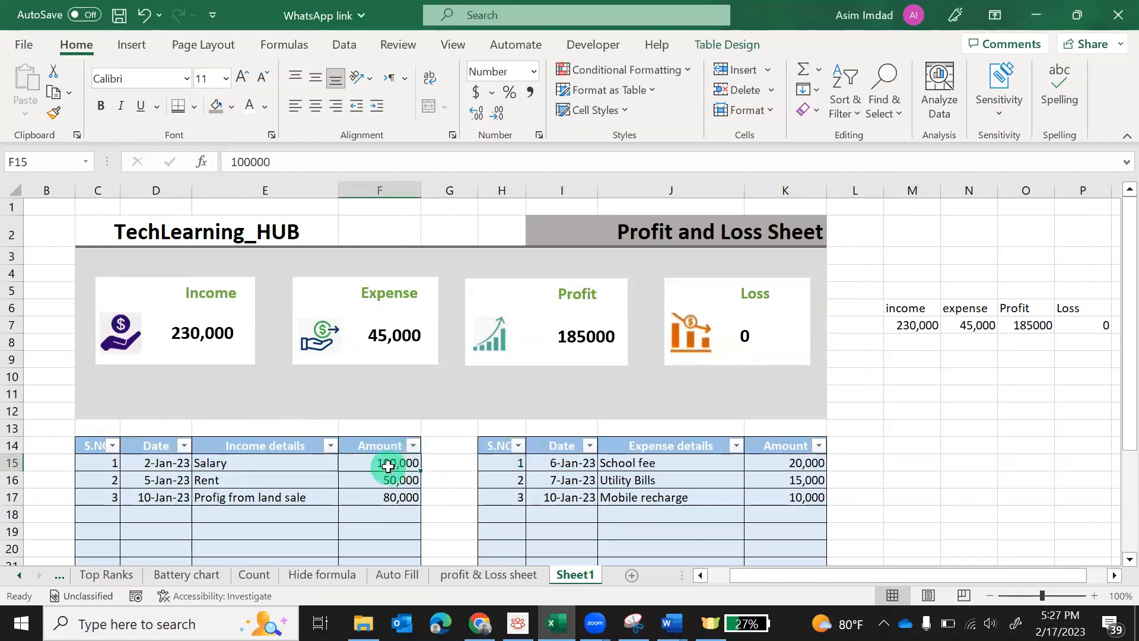
text(0)
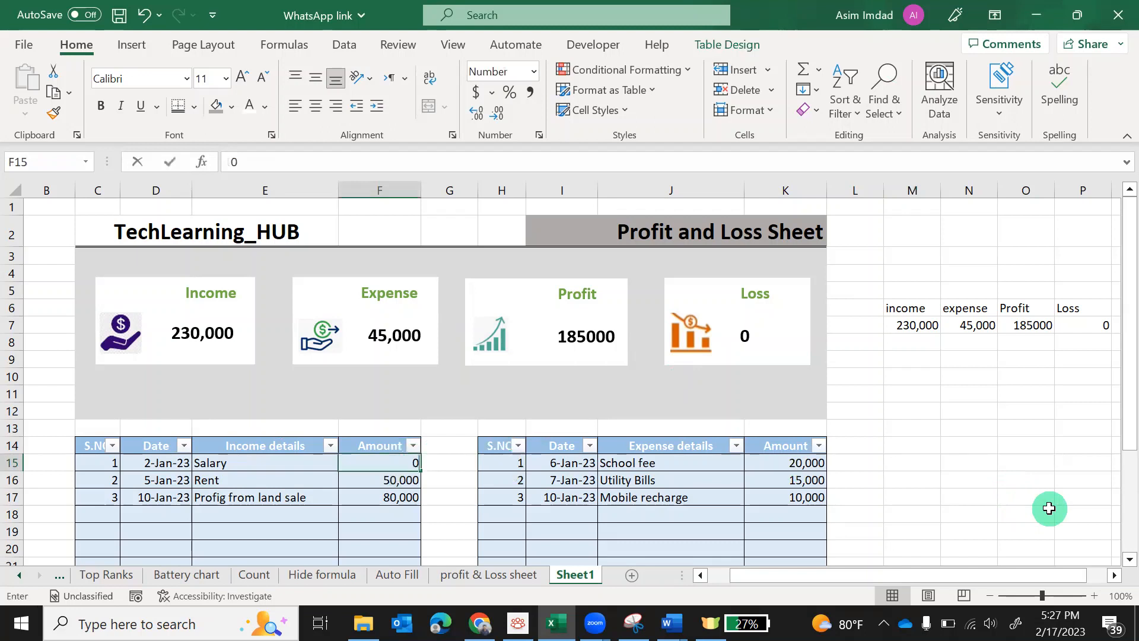
key(Return)
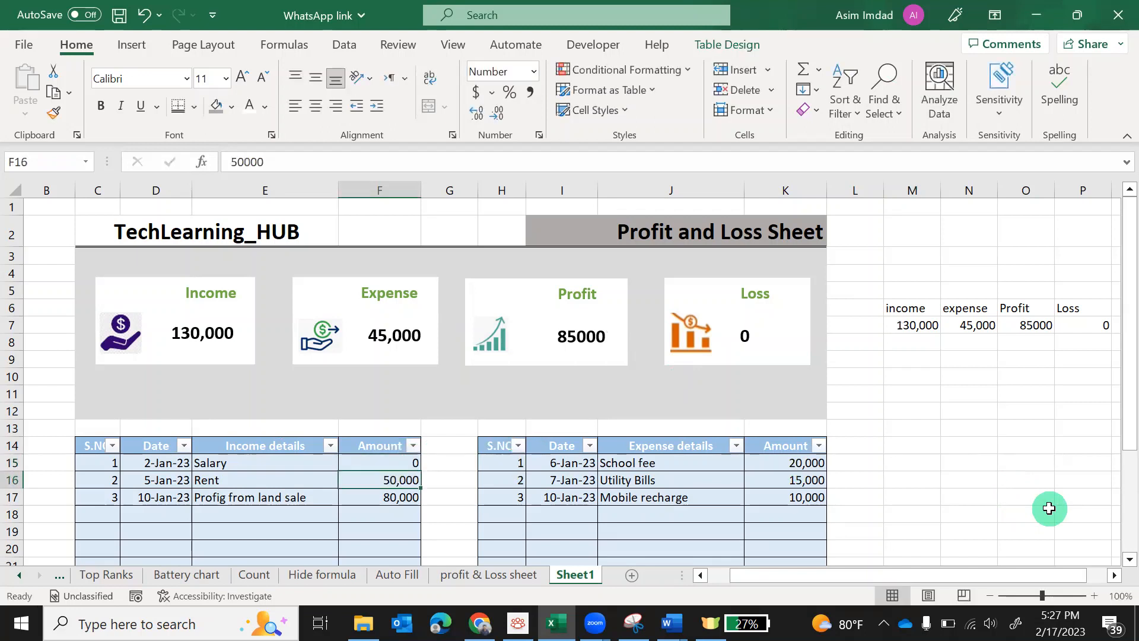
text(0)
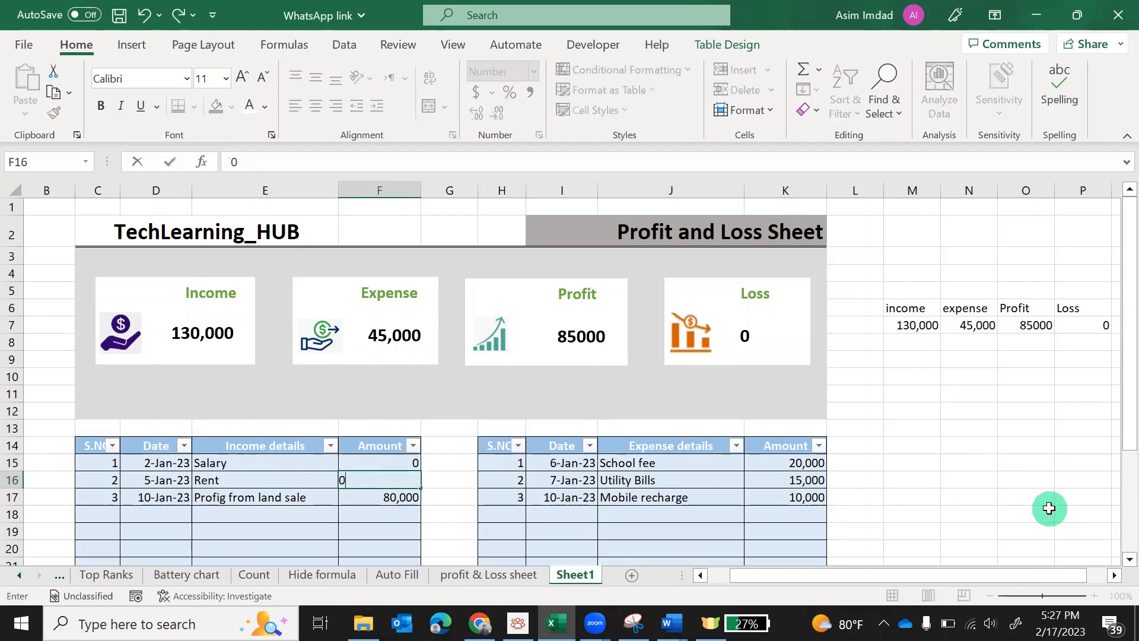
key(Return)
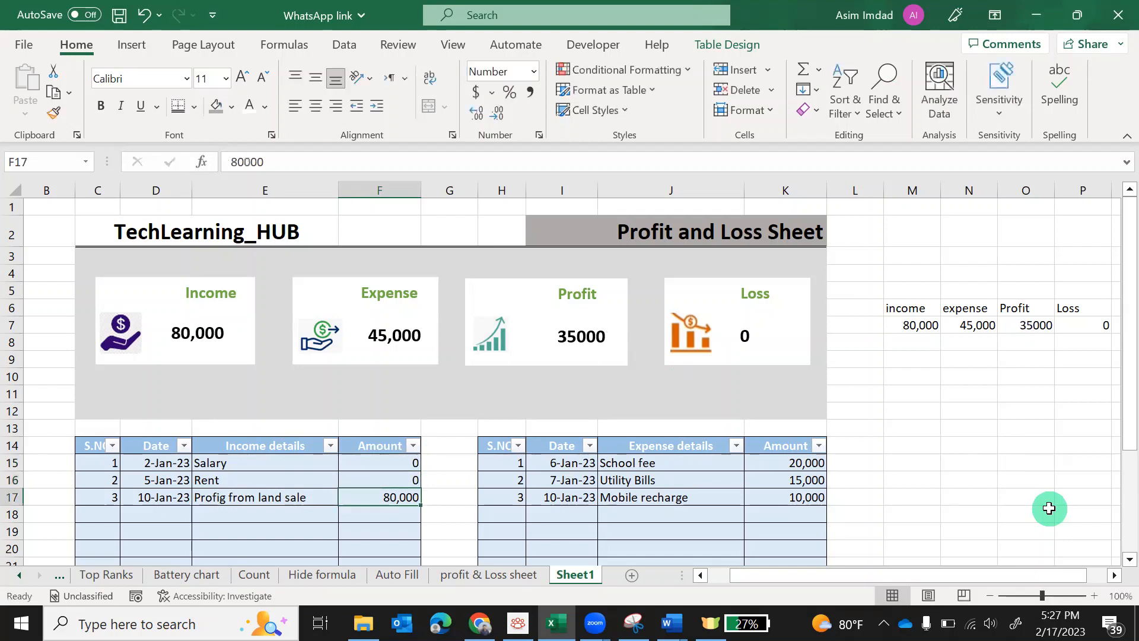
text(12)
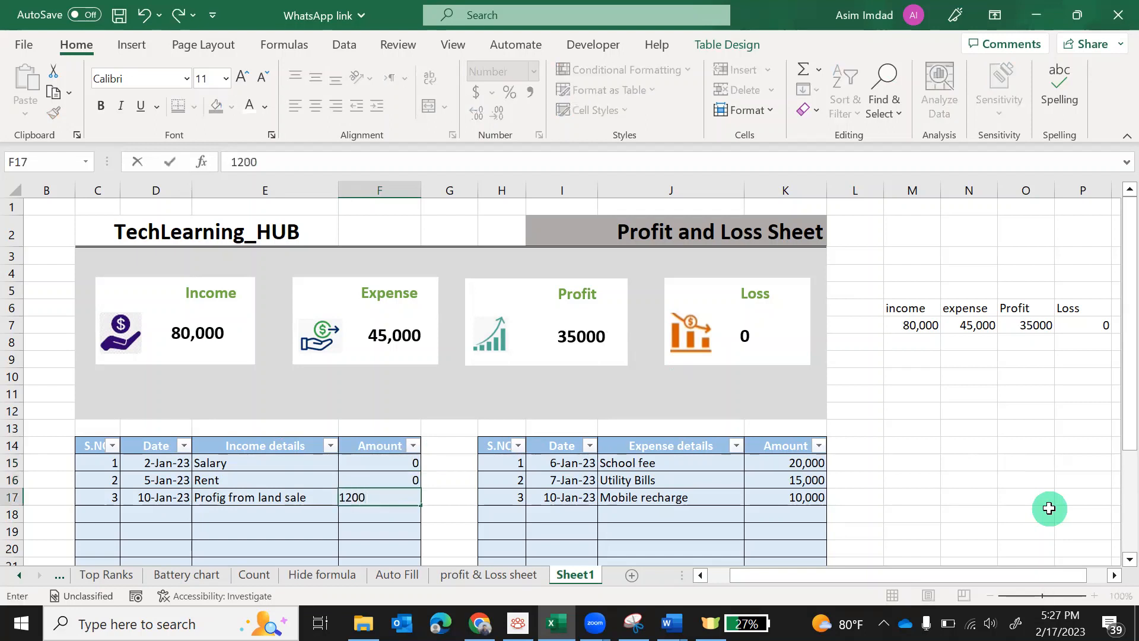
key(Return)
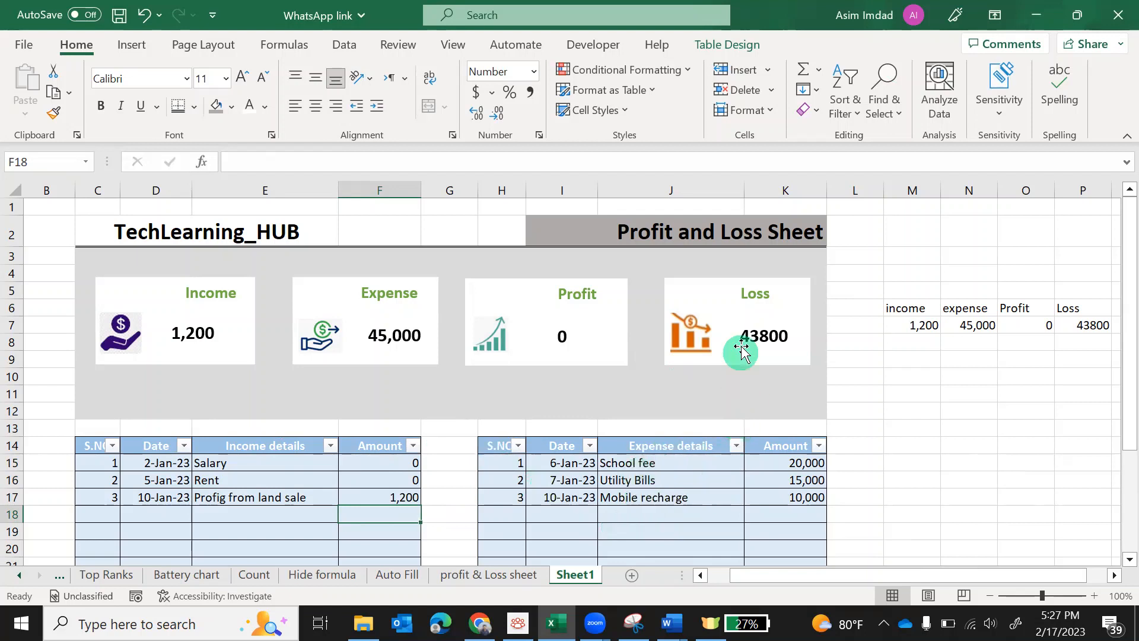
click(404, 481)
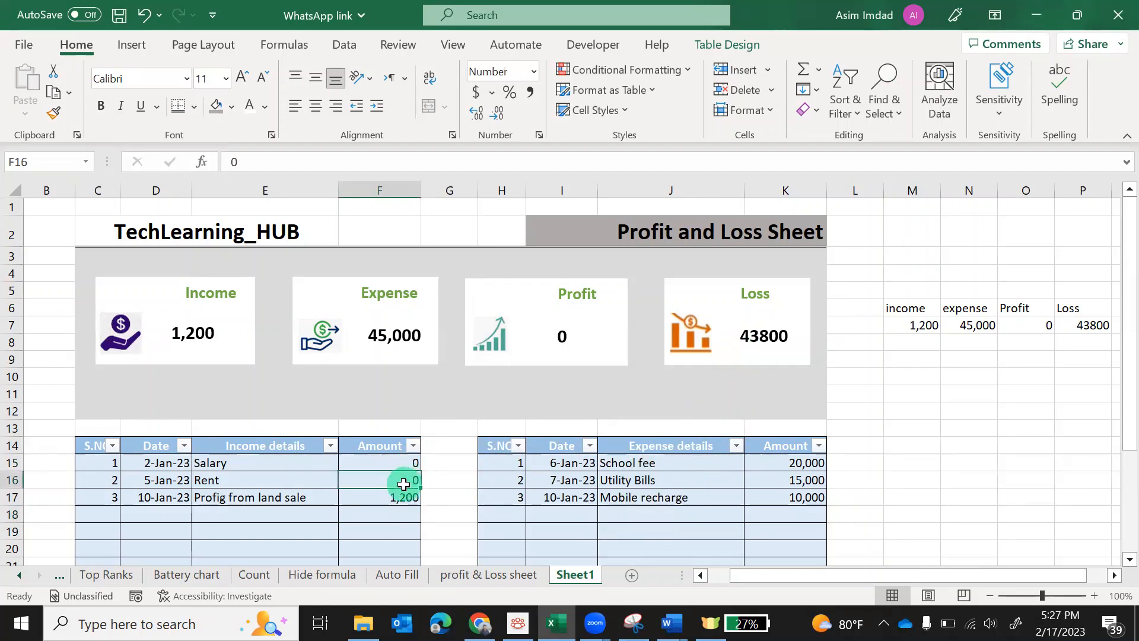
text(60,00)
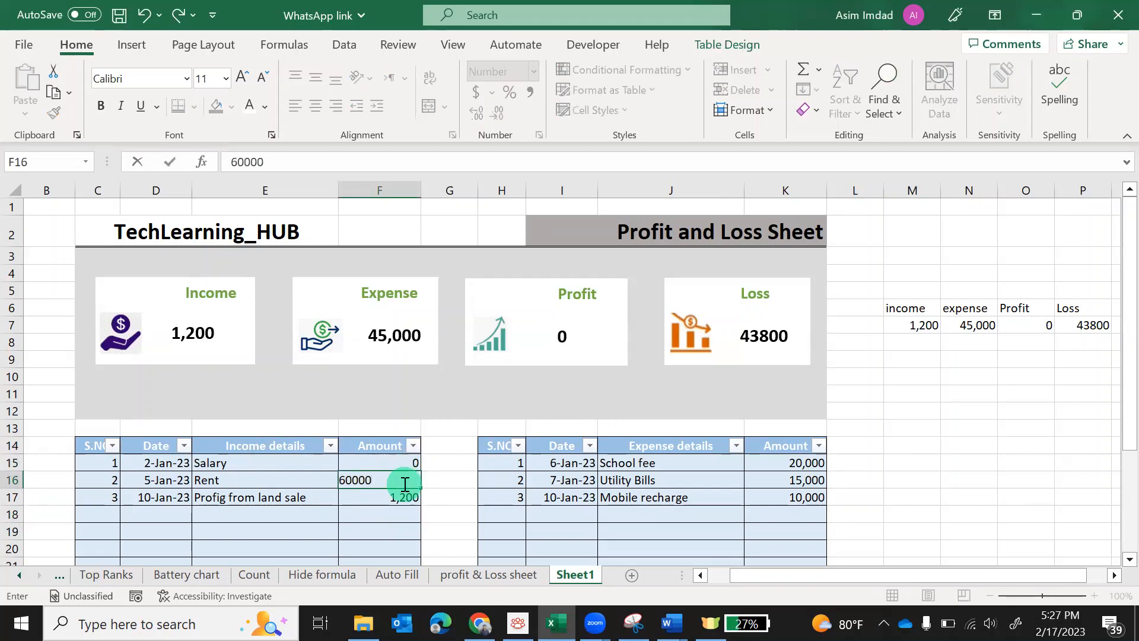
text(0)
key(Return)
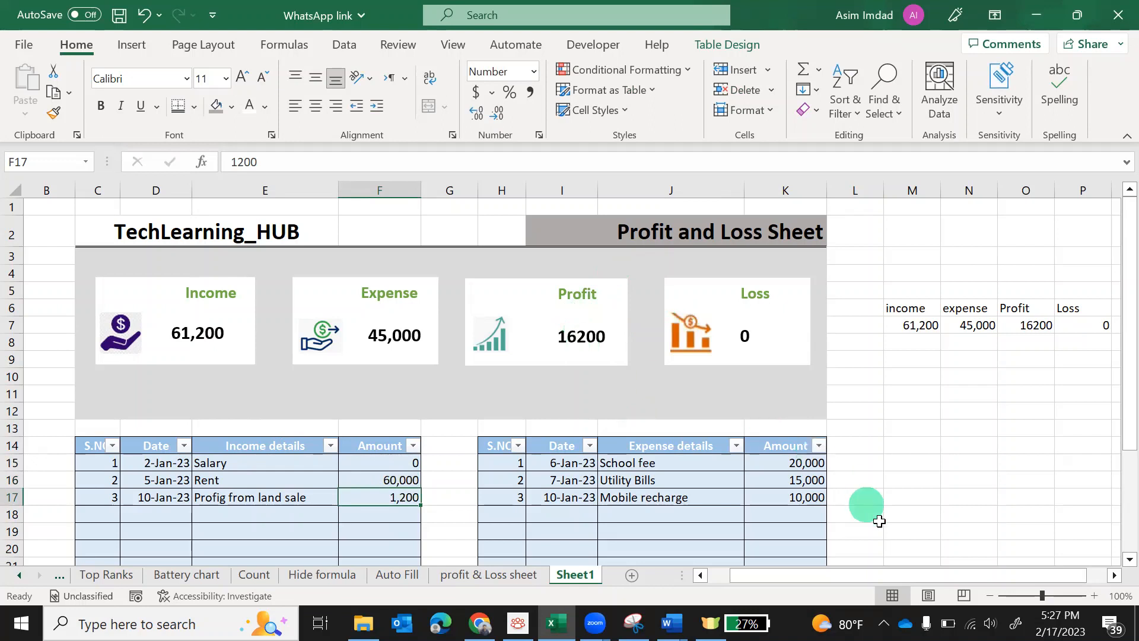
Set the font colour of helper cells M5:P9 to white
drag(1111, 372, 1112, 379)
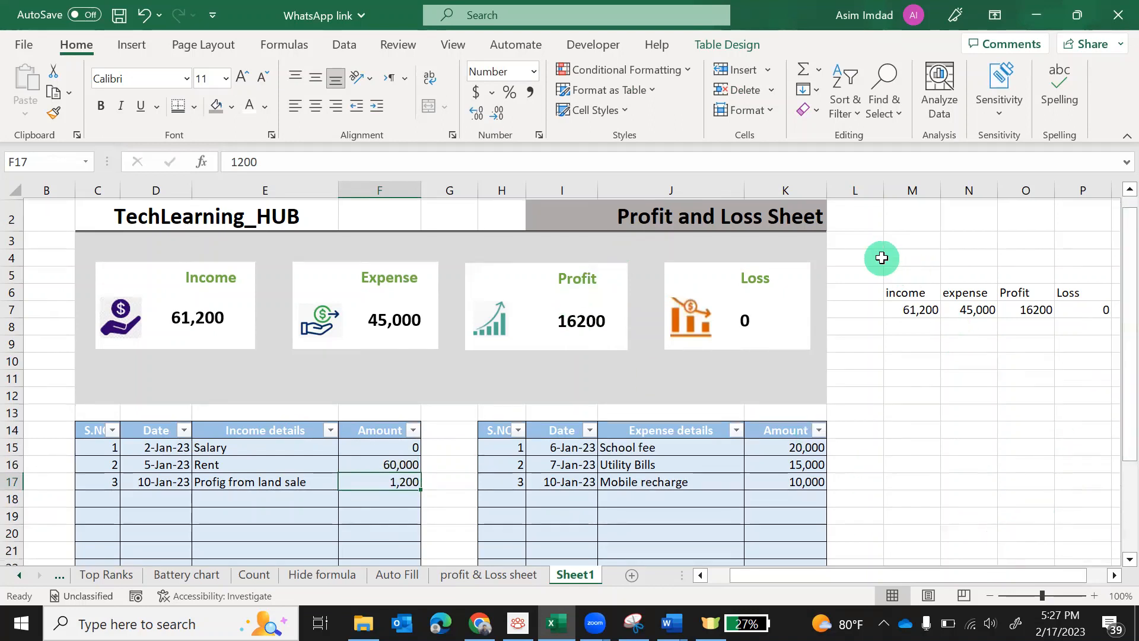
drag(881, 258, 1063, 365)
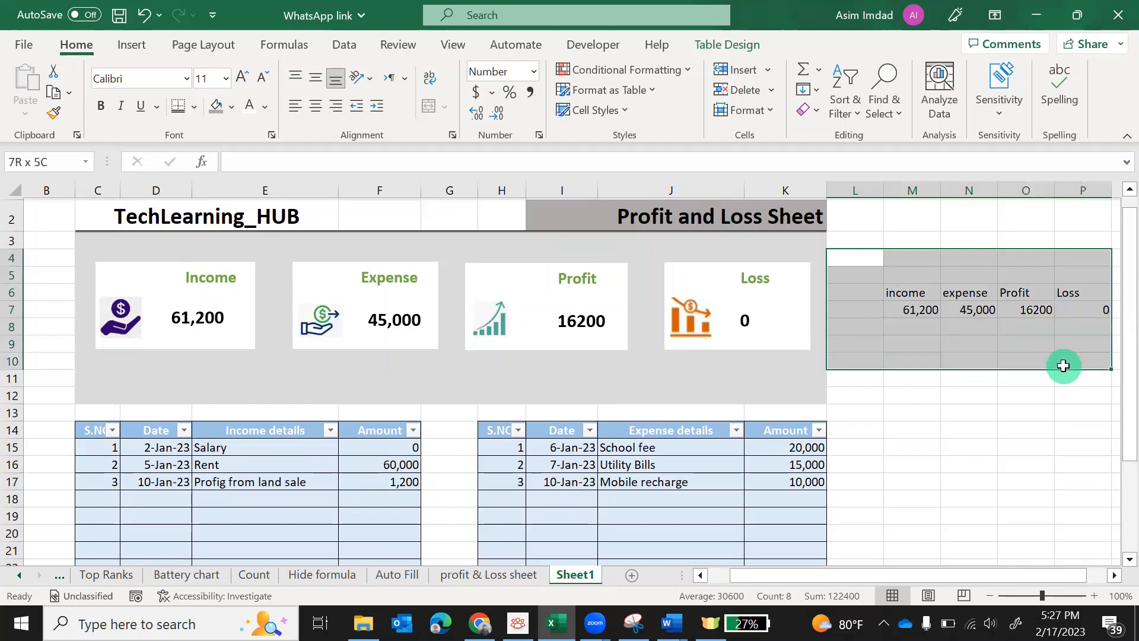
click(1029, 463)
drag(910, 277, 1078, 350)
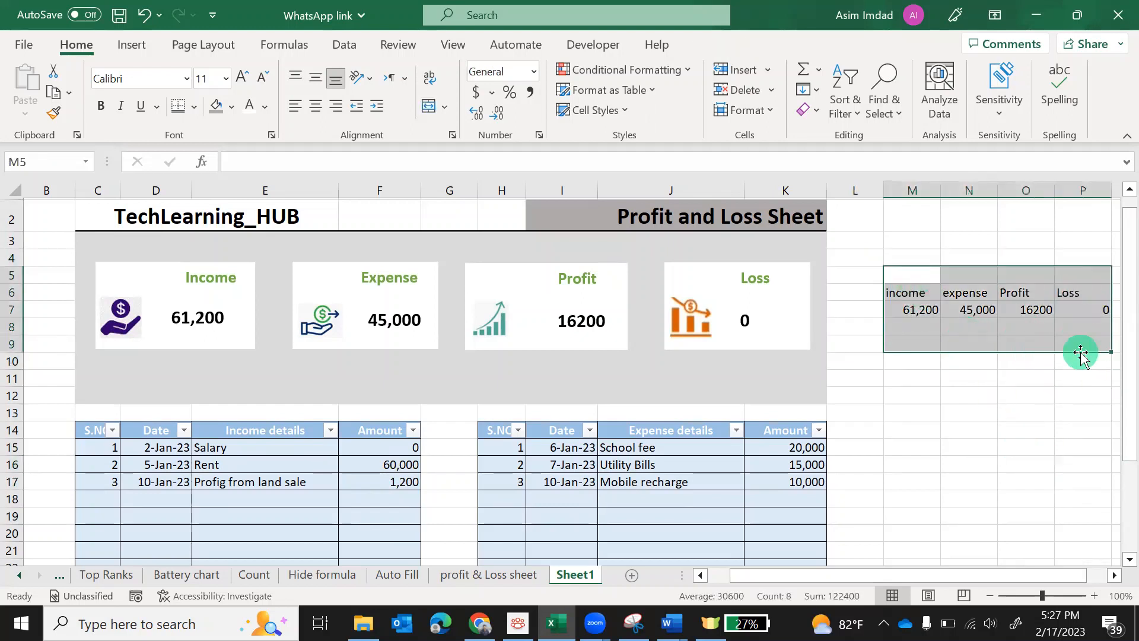
click(265, 107)
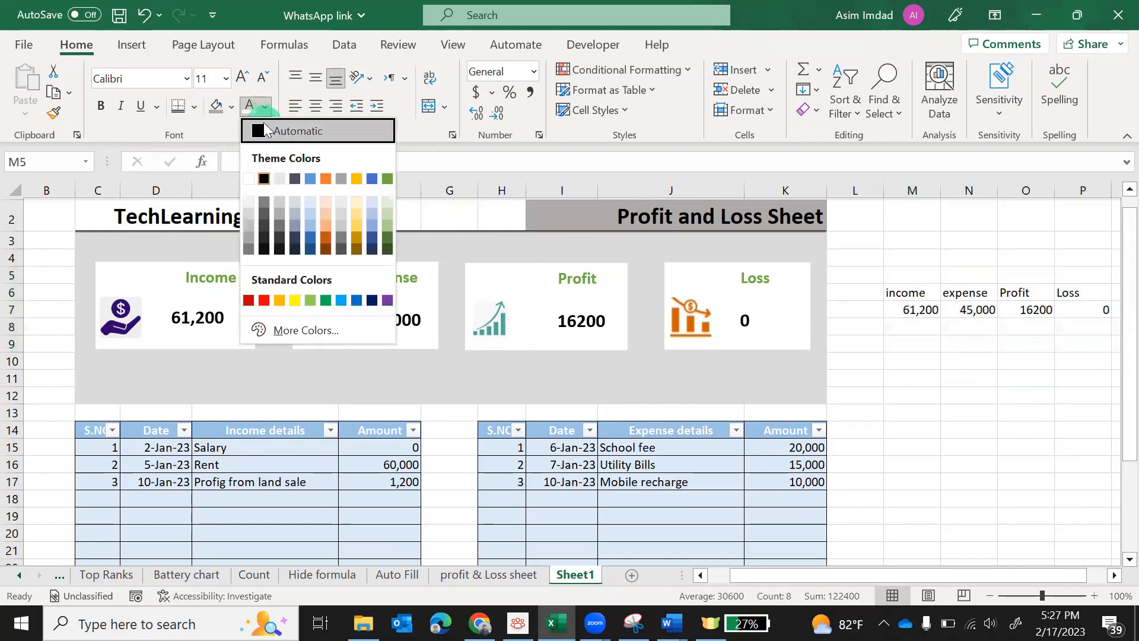
click(249, 180)
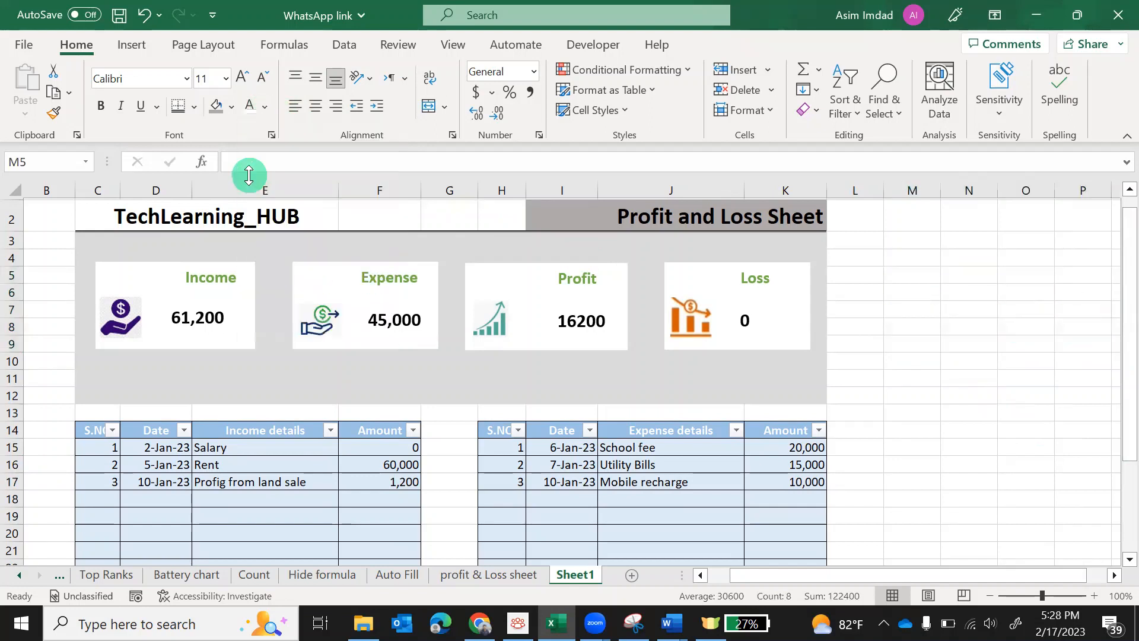
click(957, 511)
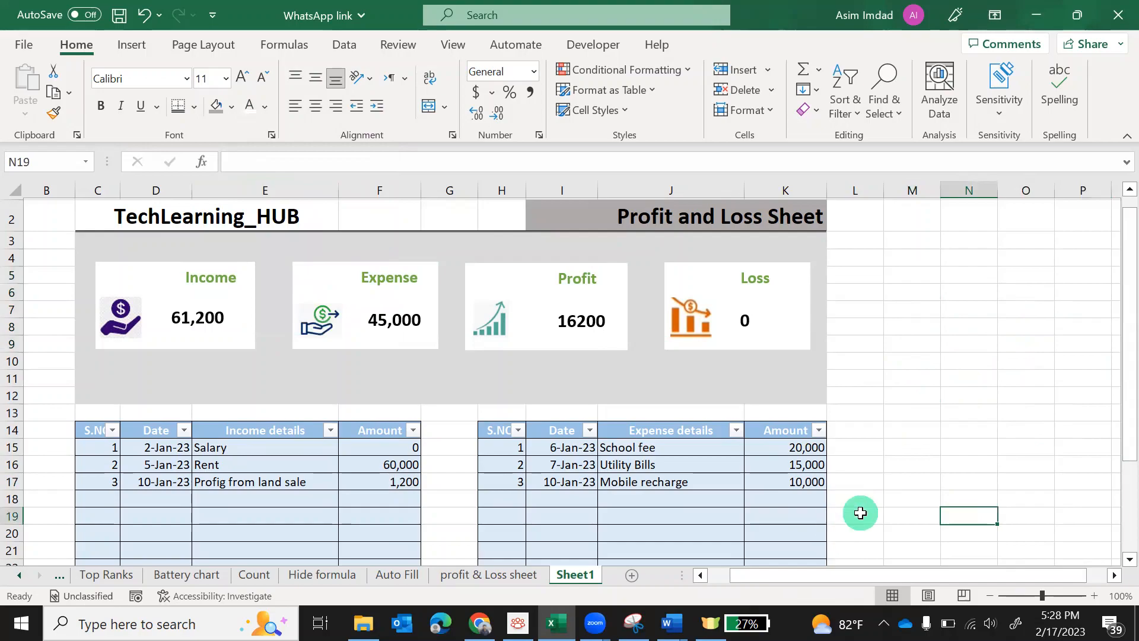